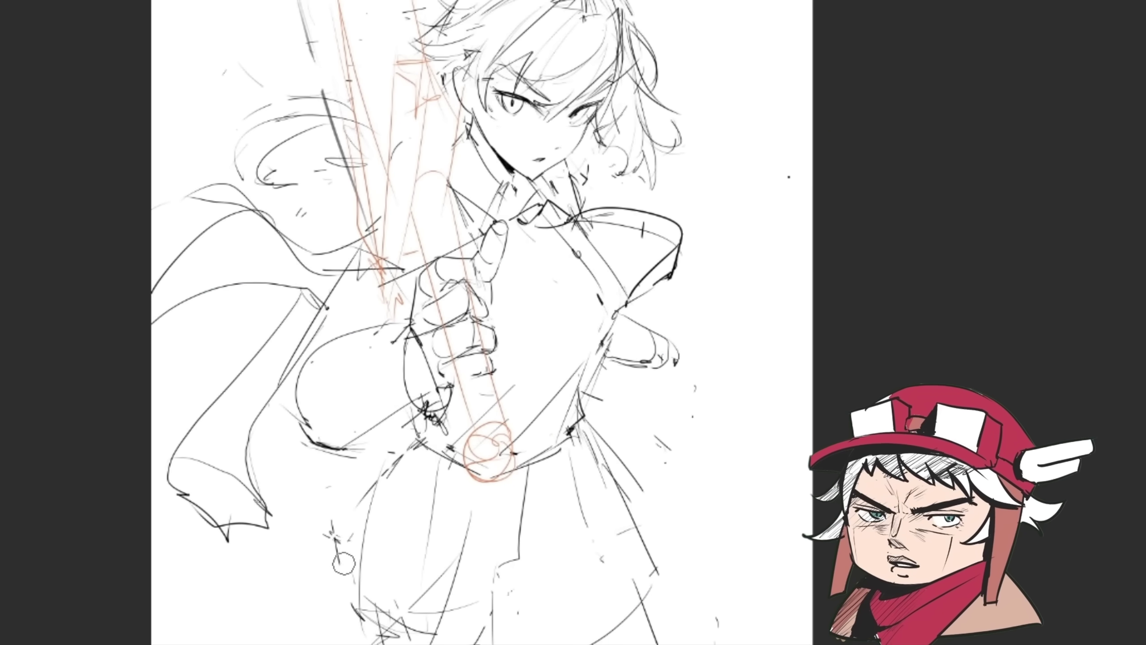
# Step: Refine the sketch of the sword-holding girl with short rough strokes around her skirt, sleeve and arm
pyautogui.moveTo(344, 563); pyautogui.dragTo(333, 528)
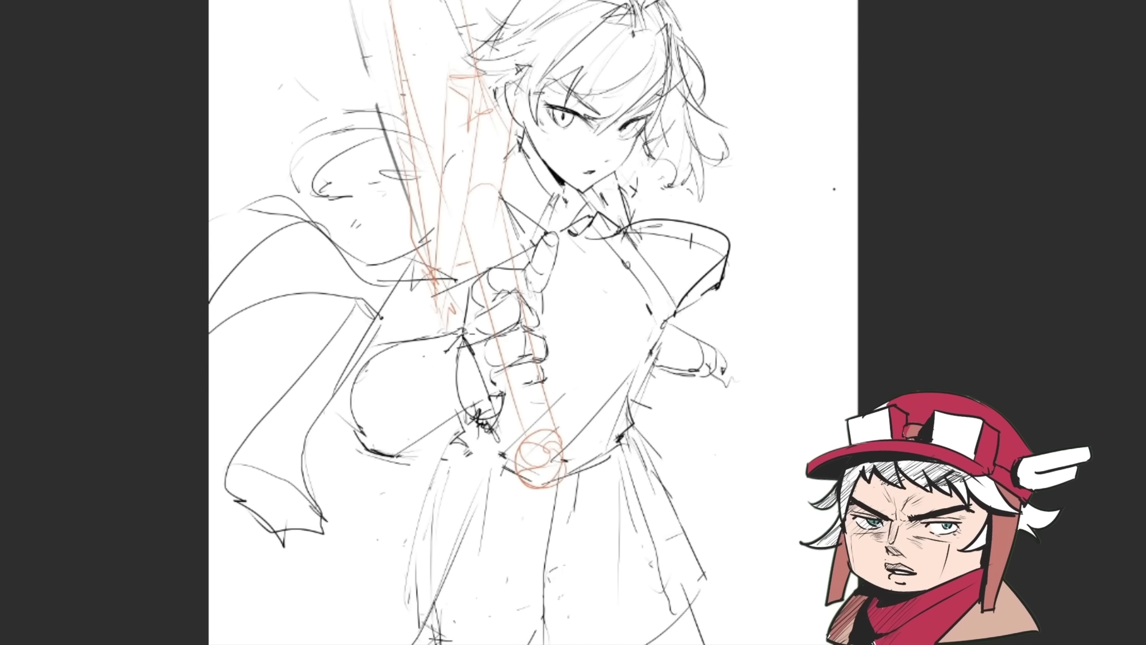
pyautogui.moveTo(423, 342)
pyautogui.mouseDown()
pyautogui.moveTo(430, 419)
pyautogui.moveTo(444, 412)
pyautogui.moveTo(444, 342)
pyautogui.moveTo(479, 397)
pyautogui.mouseUp()
pyautogui.moveTo(384, 340); pyautogui.dragTo(363, 429)
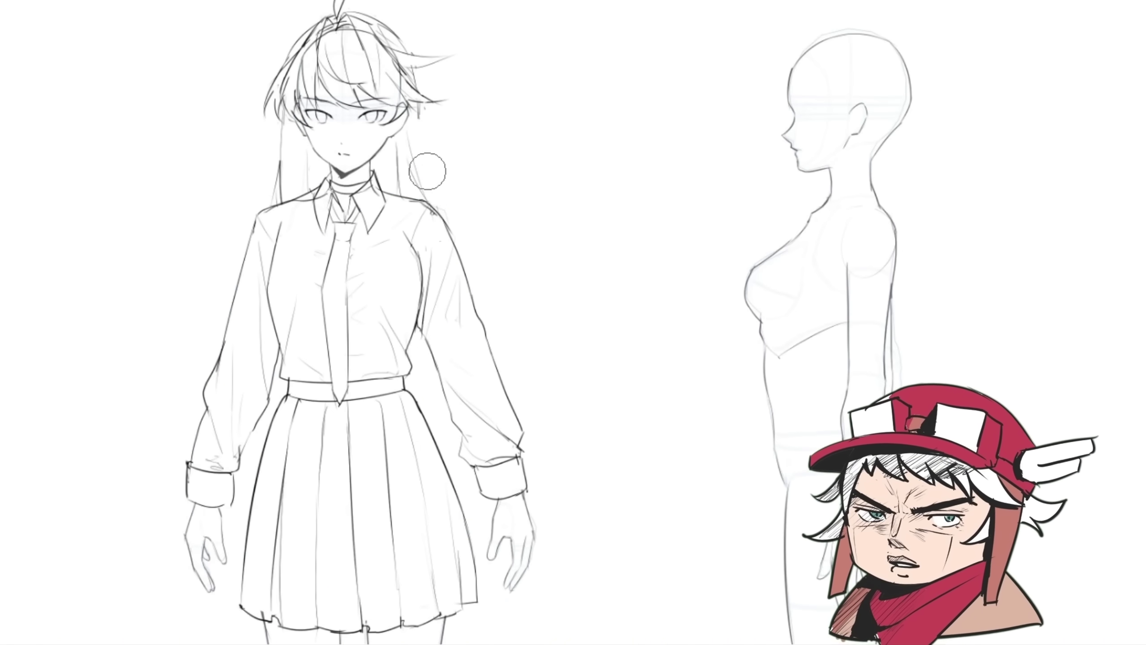
# Step: Try to draw a hair strand falling from the front-view girl's head beside her neck to the shoulder
pyautogui.moveTo(416, 104); pyautogui.dragTo(428, 191)
pyautogui.hotkey('ctrl', 'z')
pyautogui.moveTo(415, 95); pyautogui.dragTo(428, 199)
pyautogui.hotkey('ctrl', 'z')
pyautogui.scroll(-3, 444, 203)
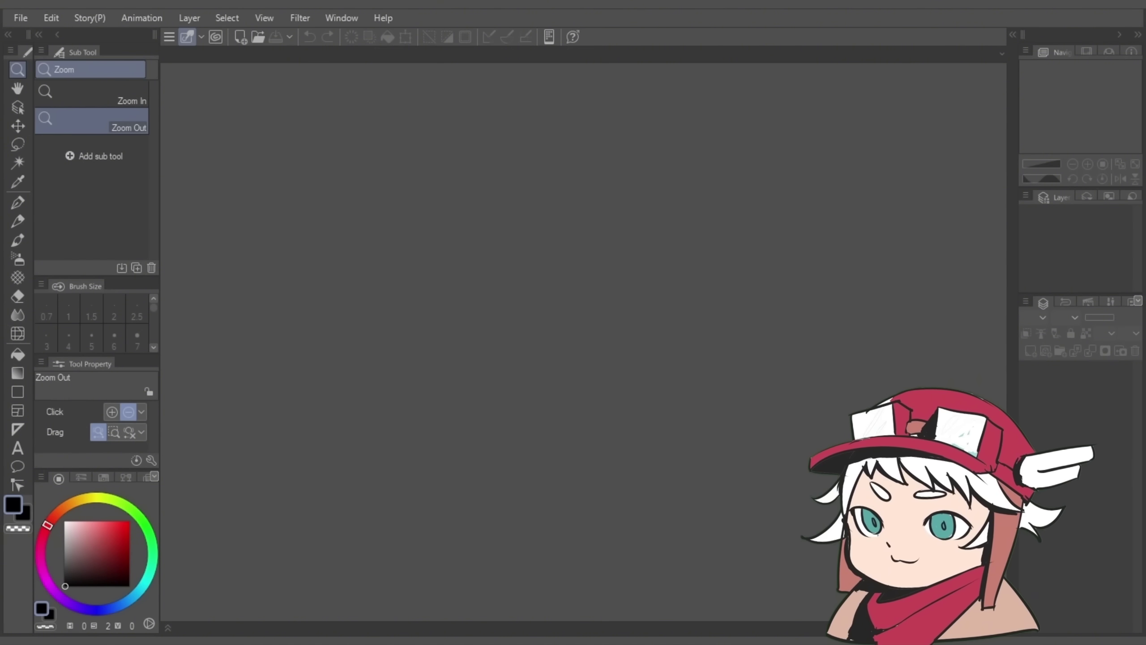
# Step: Start a new illustration document and name the file character 1
pyautogui.click(20, 17)
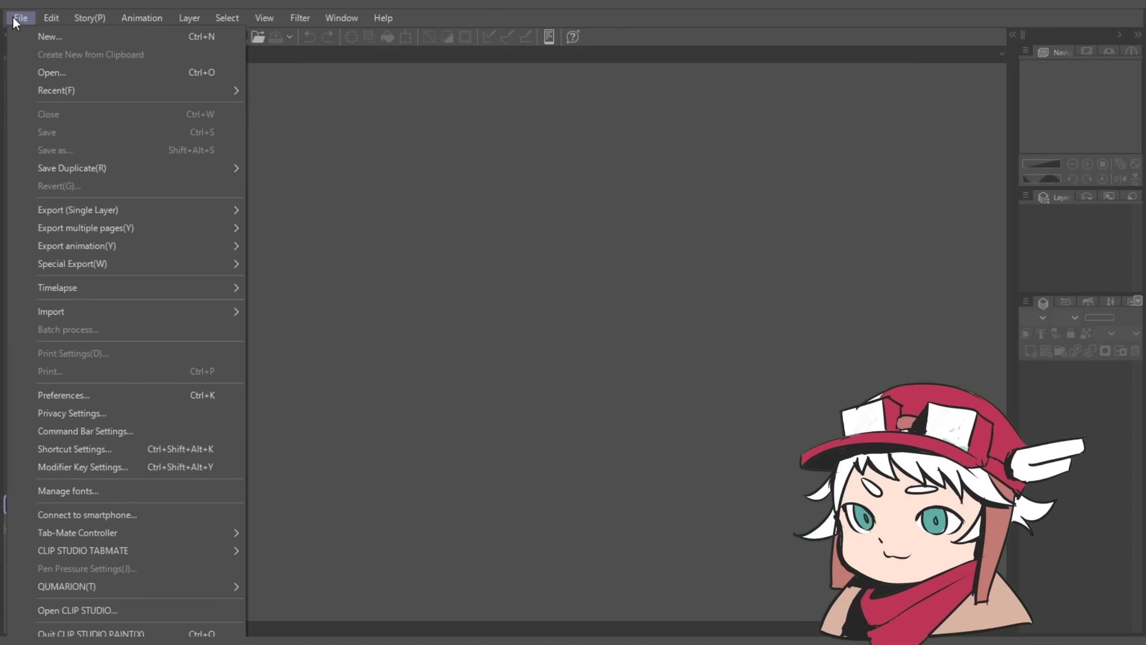
pyautogui.click(72, 35)
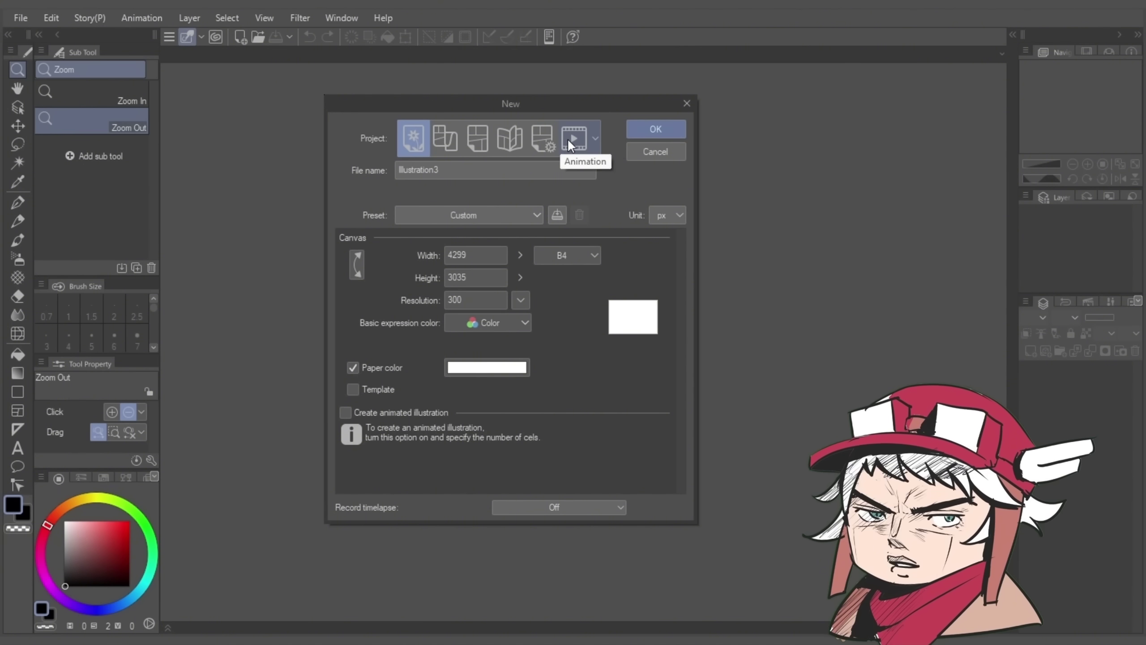
pyautogui.doubleClick(456, 170)
pyautogui.write('CHARAC')
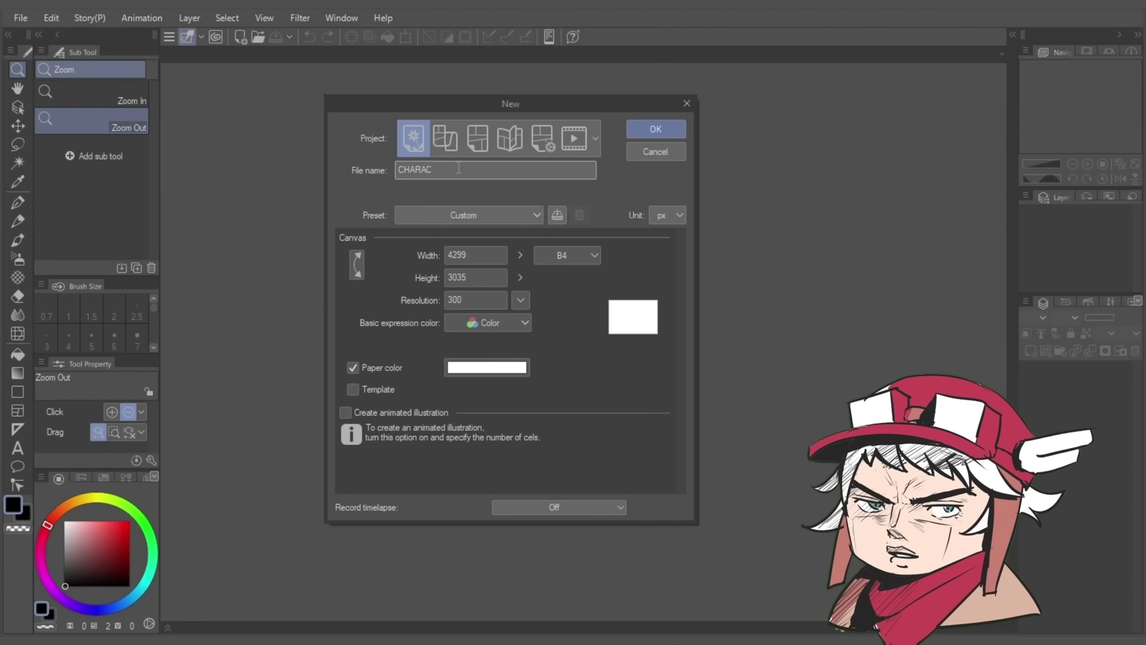
pyautogui.press('BackSpace')
pyautogui.press('BackSpace')
pyautogui.press('BackSpace')
pyautogui.press('BackSpace')
pyautogui.press('BackSpace')
pyautogui.press('BackSpace')
pyautogui.write('character 1')
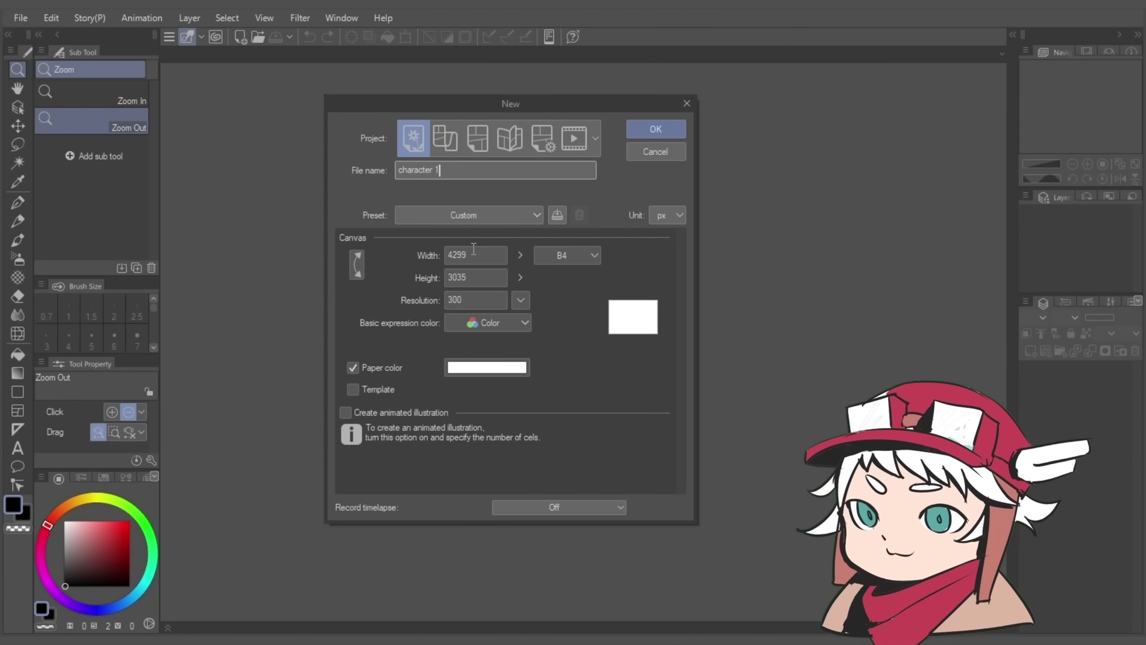
# Step: Set the canvas to 3800 px wide and 4600 px high at 300 dpi and create the document
pyautogui.click(474, 253)
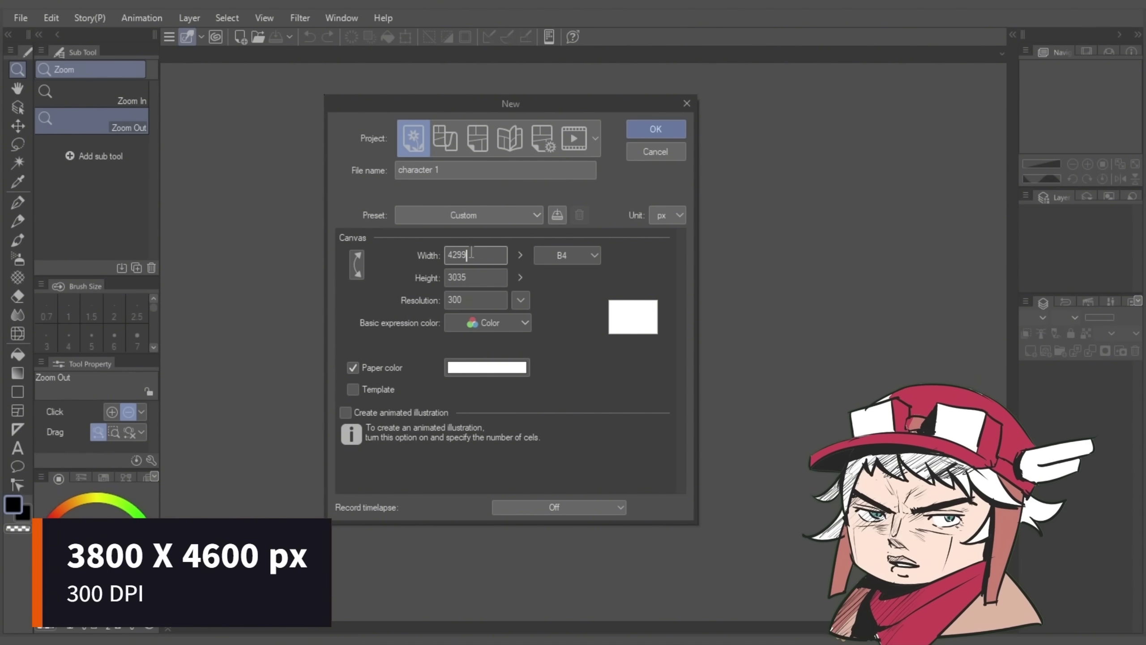
pyautogui.press('BackSpace')
pyautogui.press('BackSpace')
pyautogui.press('BackSpace')
pyautogui.press('BackSpace')
pyautogui.write('3800')
pyautogui.press('Tab')
pyautogui.write('4600')
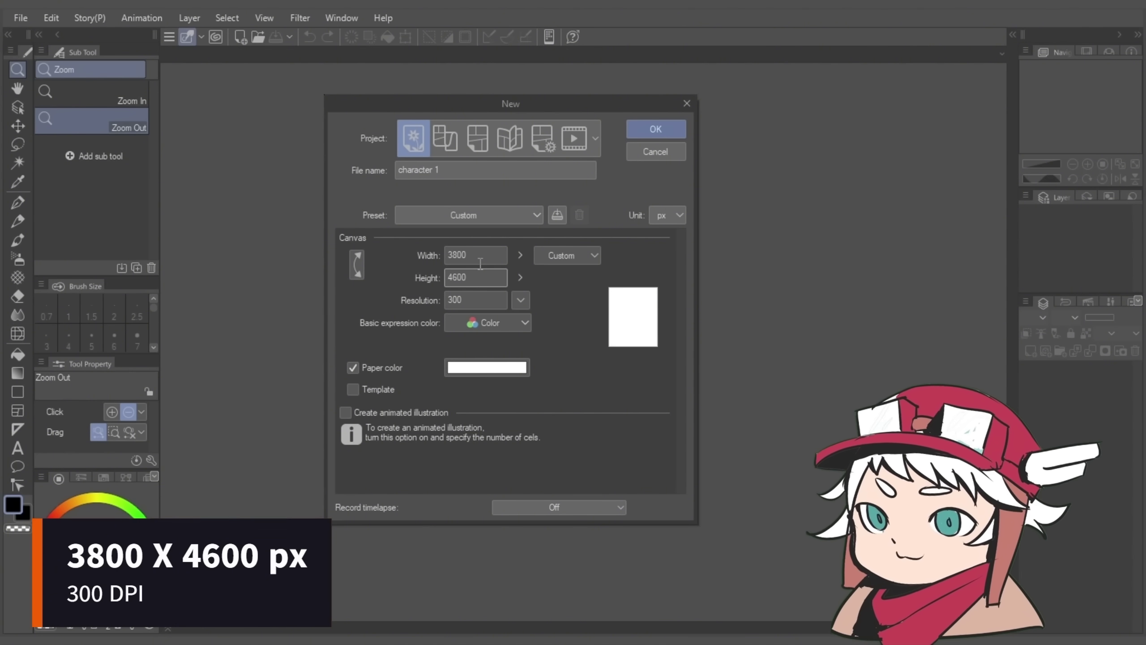
pyautogui.click(520, 301)
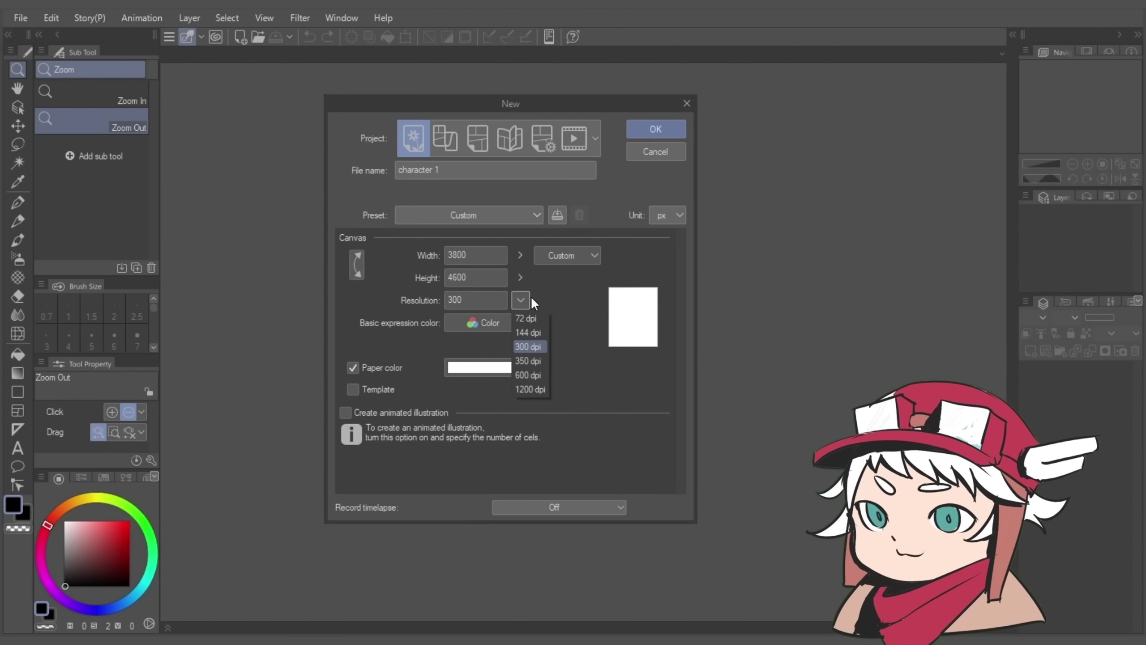
pyautogui.click(521, 301)
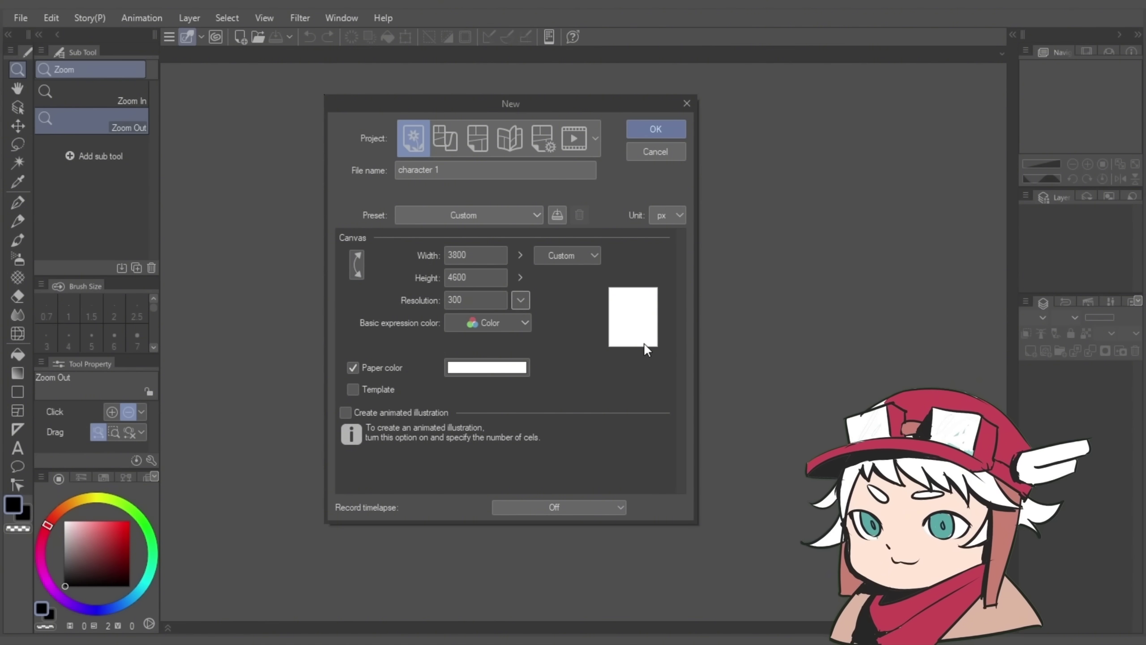
pyautogui.click(646, 131)
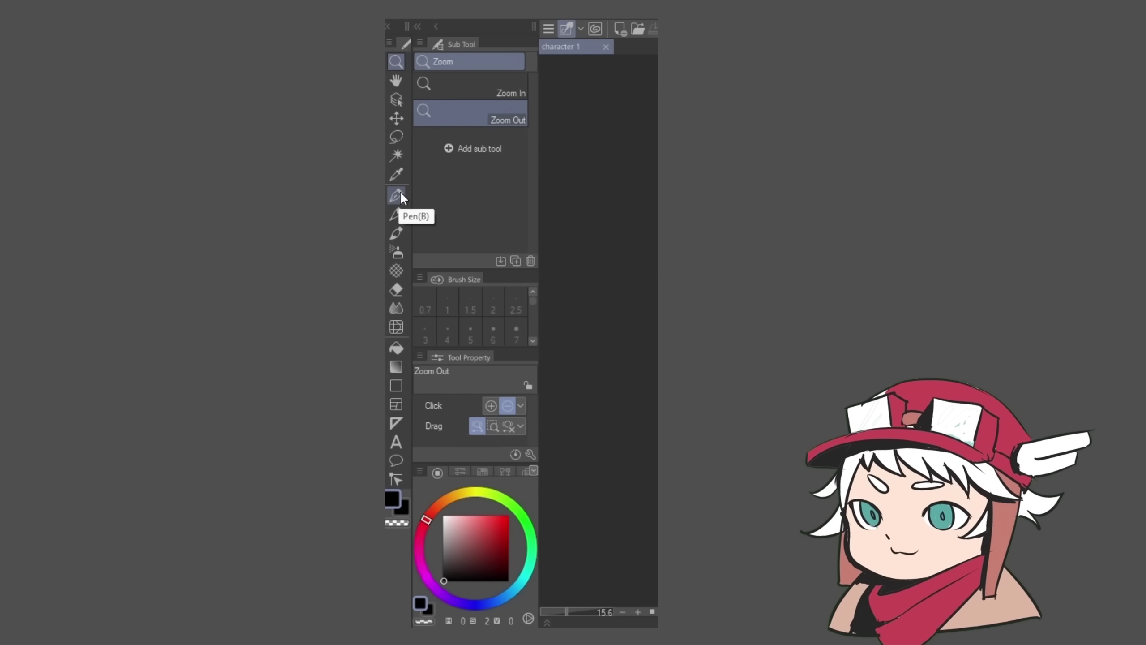
# Step: Rough out a left-facing head in profile with the G-pen, including the skull, facial features and ear
pyautogui.click(401, 197)
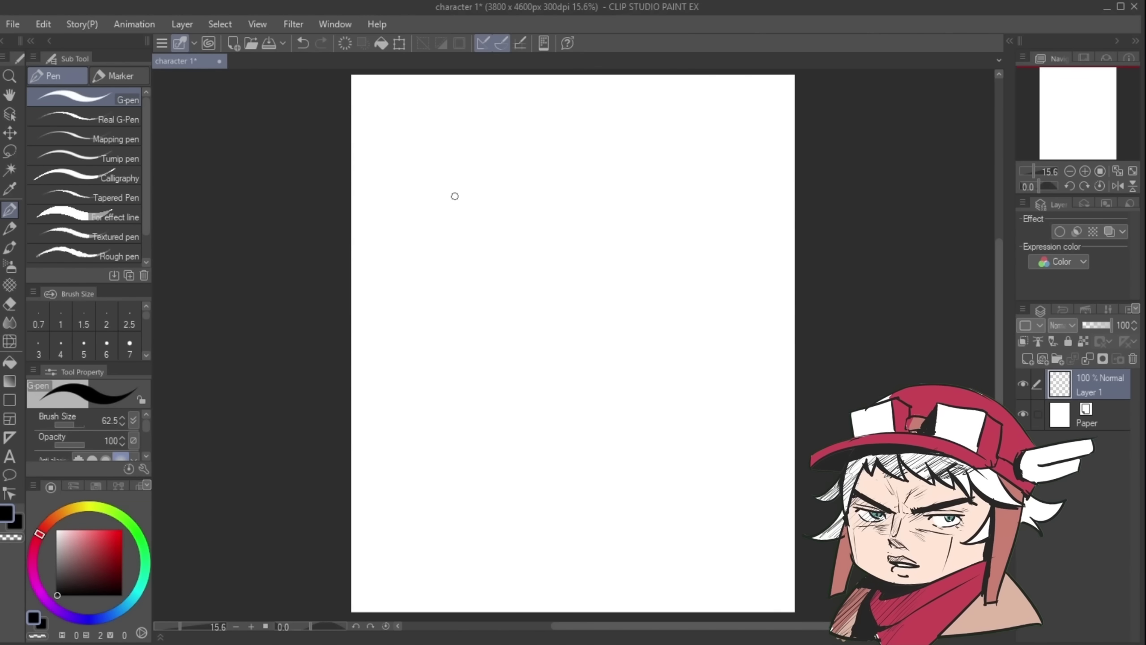
pyautogui.moveTo(455, 196); pyautogui.dragTo(475, 298)
pyautogui.hotkey('ctrl', 'z')
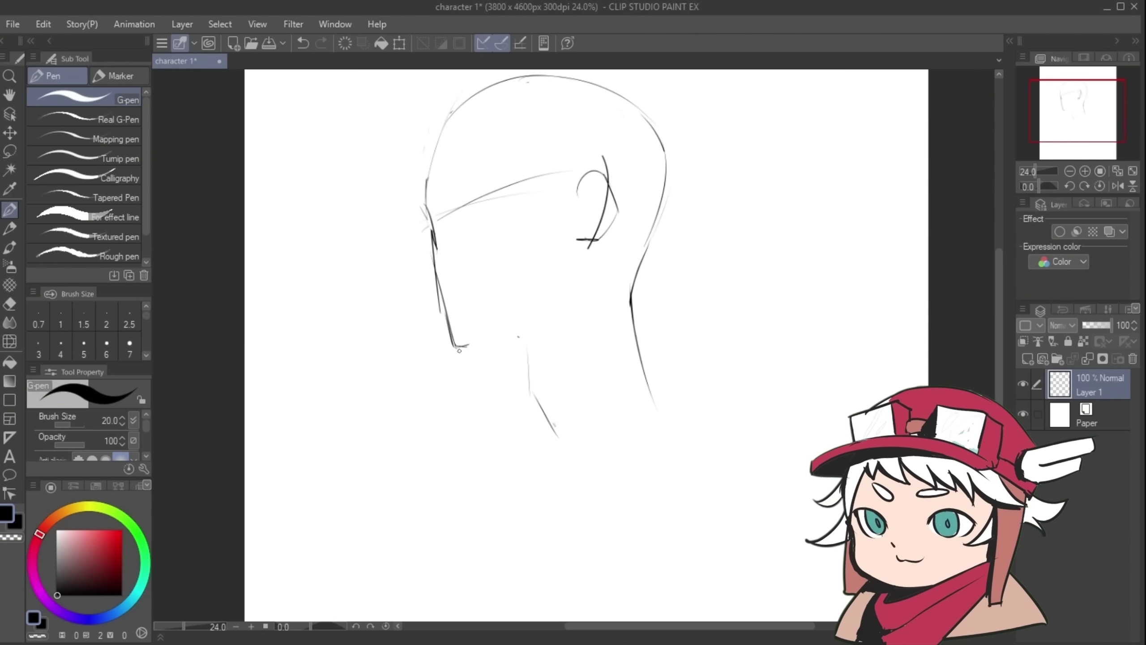
pyautogui.press('e')
pyautogui.press('p')
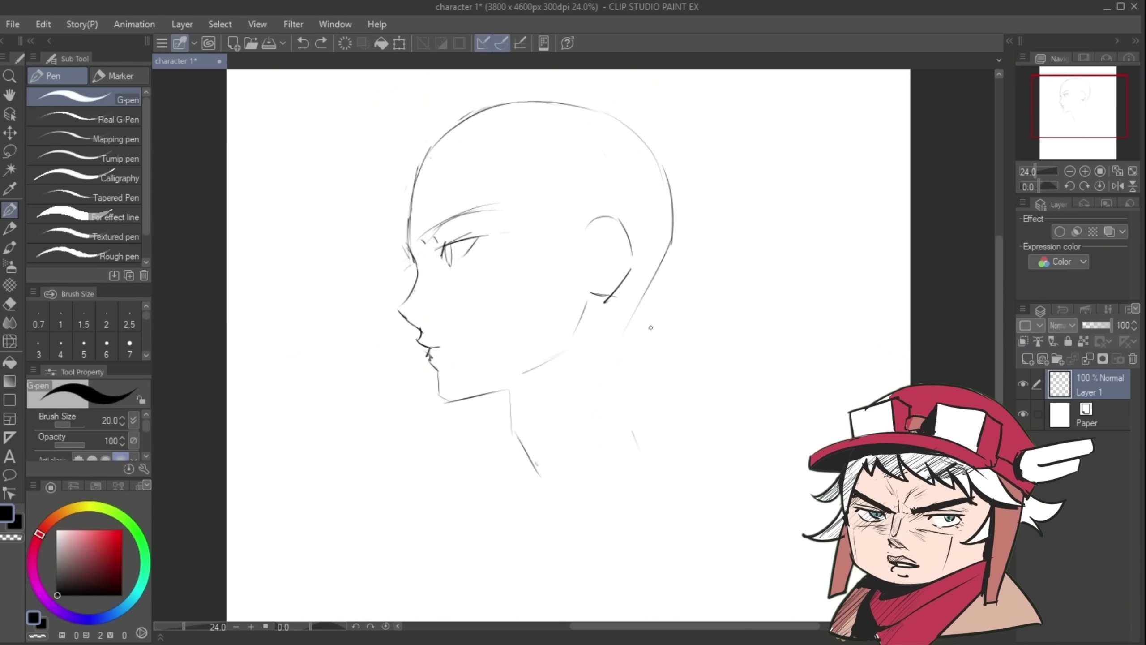
# Step: Sketch the profile head's neck, collar and loose hair strands
pyautogui.moveTo(630, 317); pyautogui.dragTo(647, 401)
pyautogui.moveTo(525, 437); pyautogui.dragTo(538, 498)
pyautogui.moveTo(589, 346); pyautogui.dragTo(552, 462)
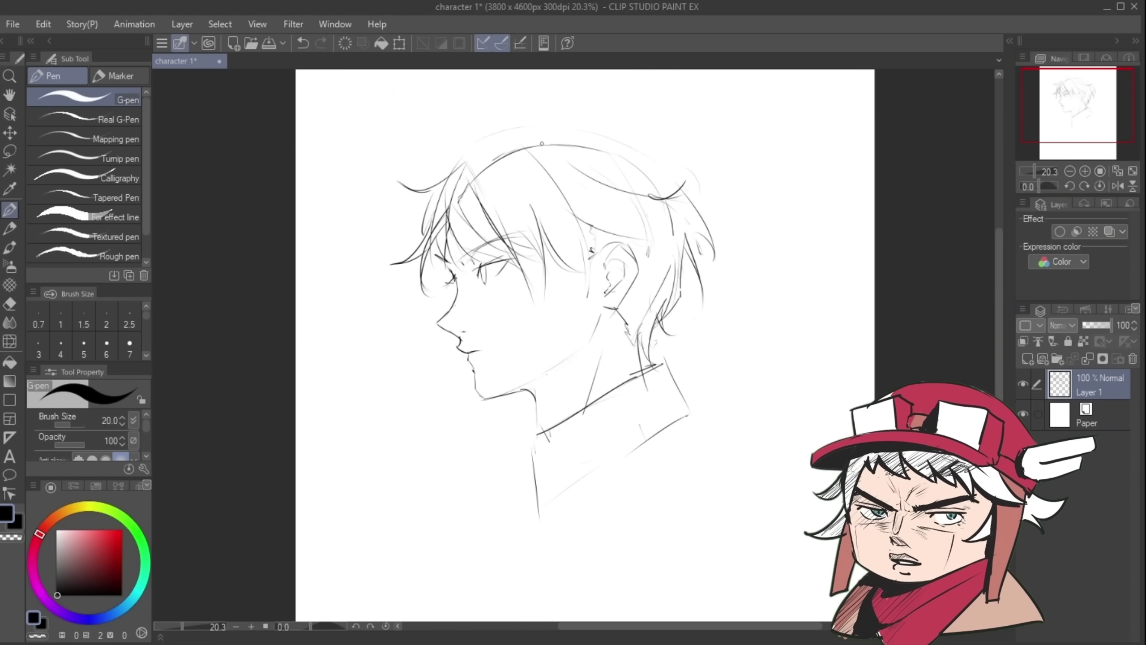
# Step: Draw the hair's crown contour and add strands over the top and back of the profile head
pyautogui.moveTo(565, 129); pyautogui.dragTo(461, 167)
pyautogui.hotkey('ctrl', 'z')
pyautogui.moveTo(528, 130); pyautogui.dragTo(456, 179)
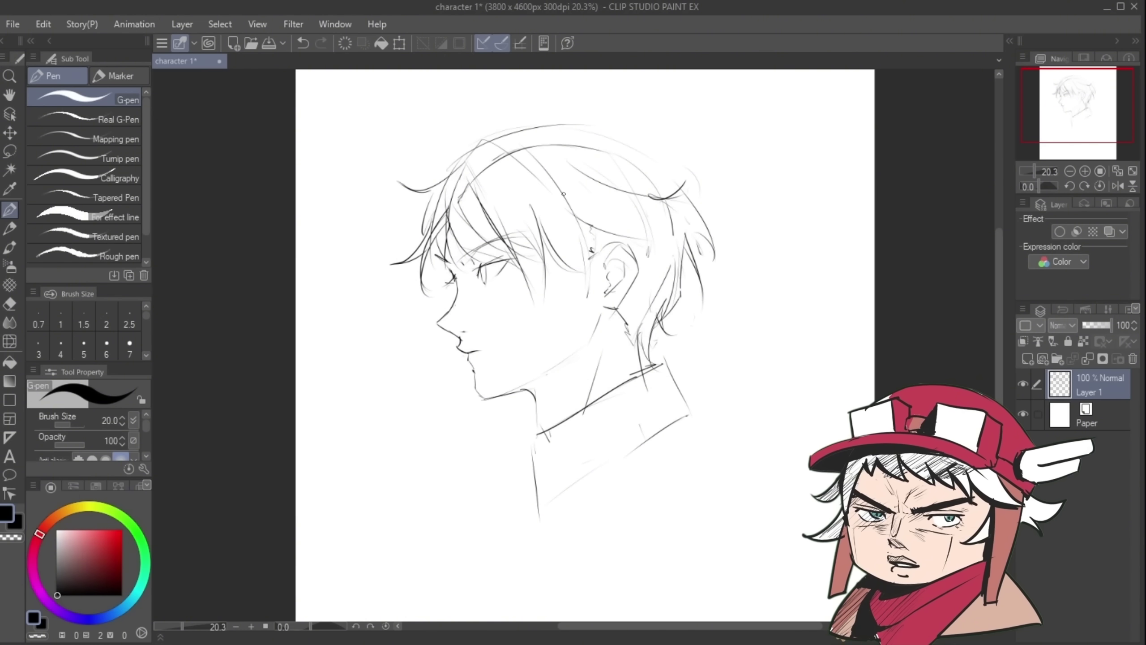
pyautogui.hotkey('ctrl', 'z')
pyautogui.moveTo(574, 189); pyautogui.dragTo(652, 220)
pyautogui.moveTo(646, 223)
pyautogui.mouseDown()
pyautogui.moveTo(660, 239)
pyautogui.moveTo(668, 316)
pyautogui.mouseUp()
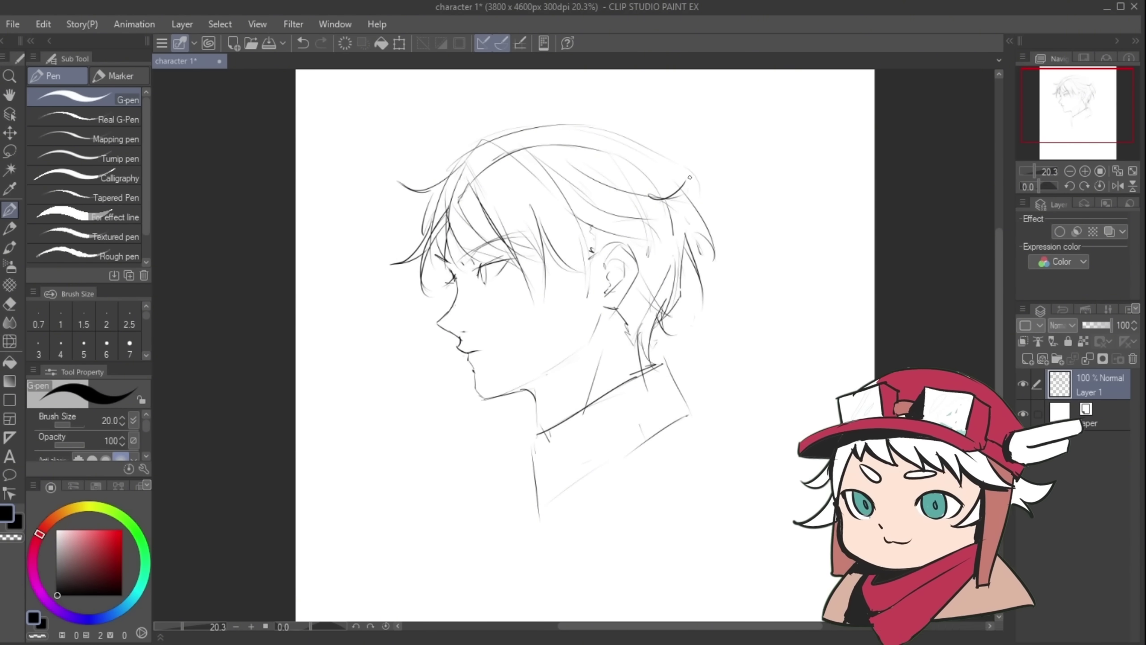
pyautogui.moveTo(663, 153); pyautogui.dragTo(698, 235)
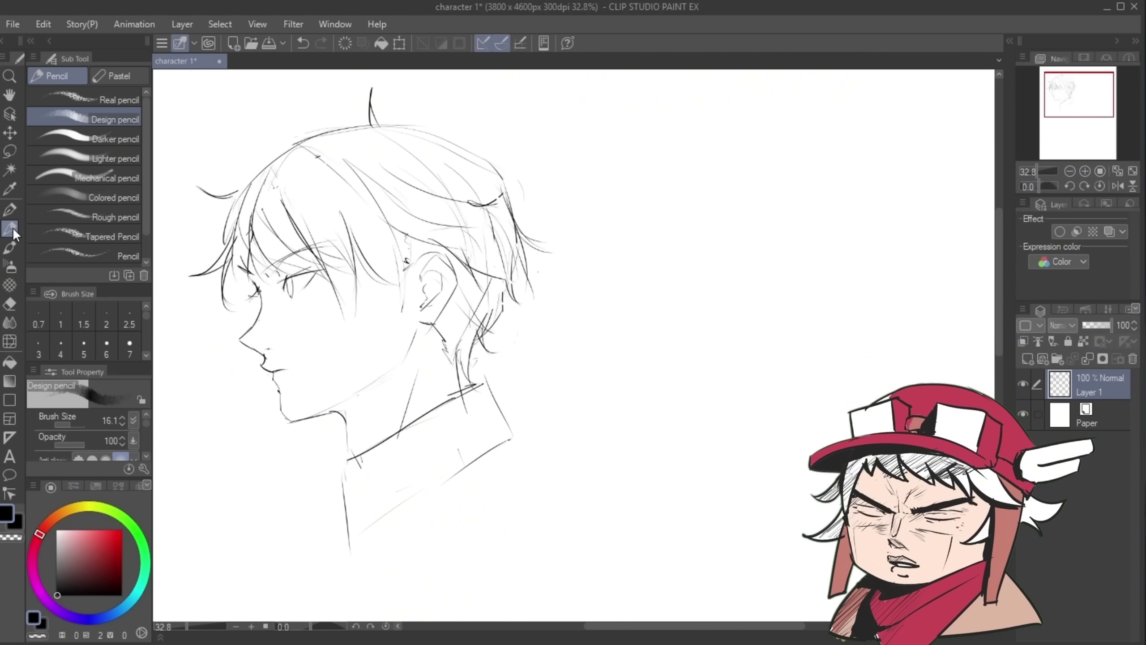
# Step: Shade the profile's neck, eye and ear grey with the Design pencil
pyautogui.click(10, 228)
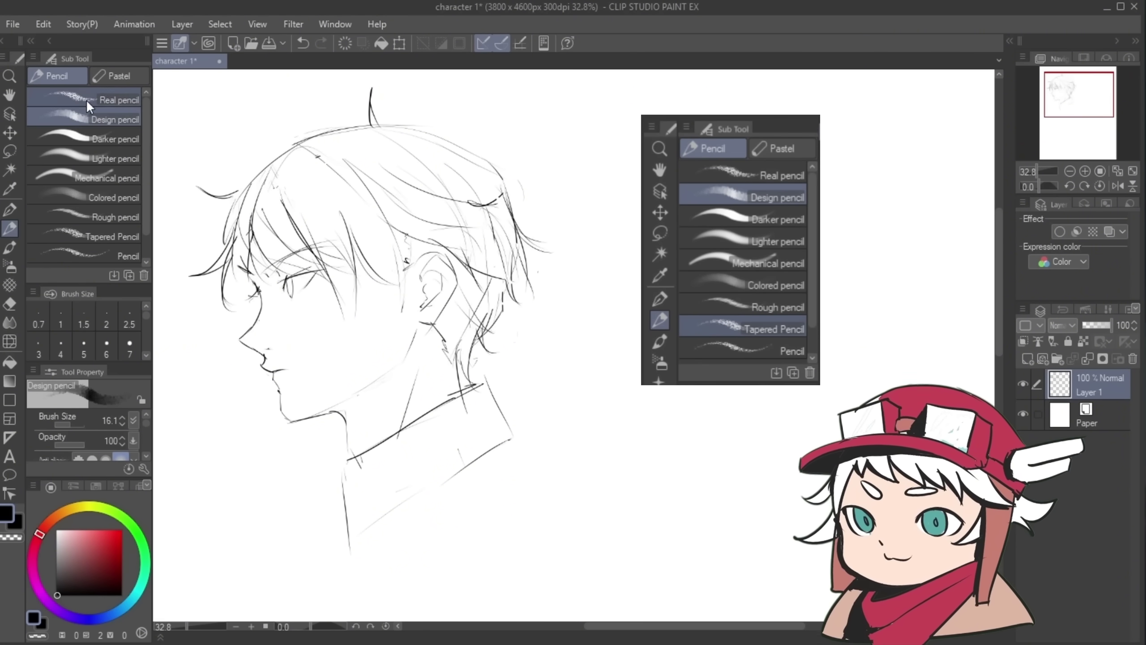
pyautogui.moveTo(336, 418)
pyautogui.mouseDown()
pyautogui.moveTo(384, 374)
pyautogui.moveTo(338, 436)
pyautogui.mouseUp()
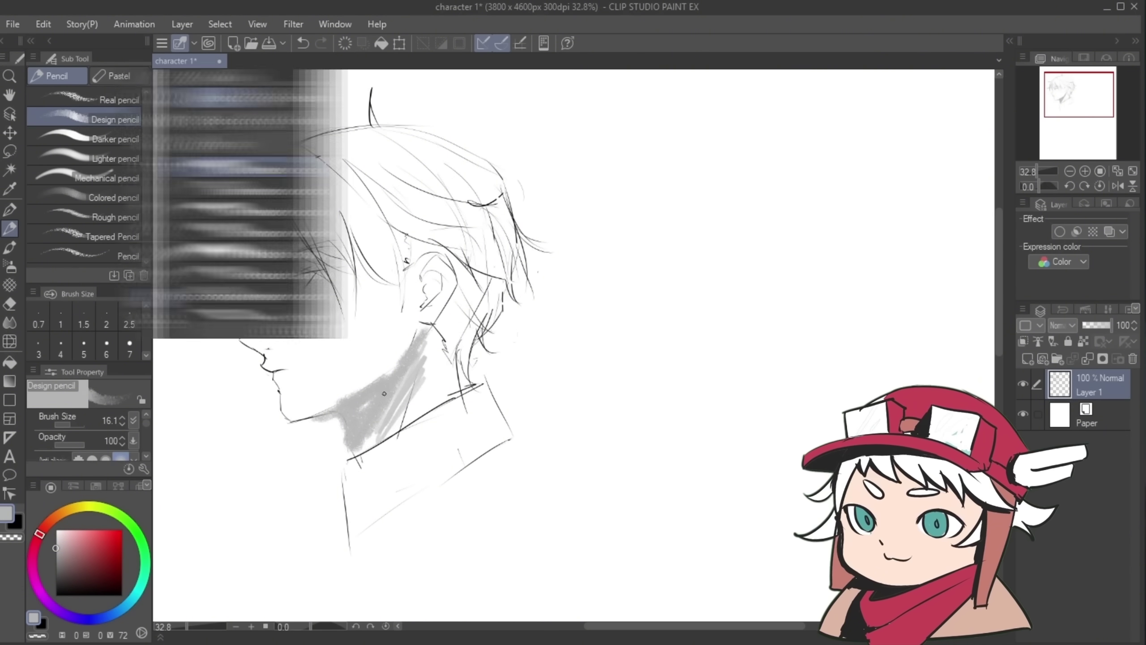
pyautogui.moveTo(289, 279); pyautogui.dragTo(292, 294)
pyautogui.moveTo(438, 261); pyautogui.dragTo(421, 303)
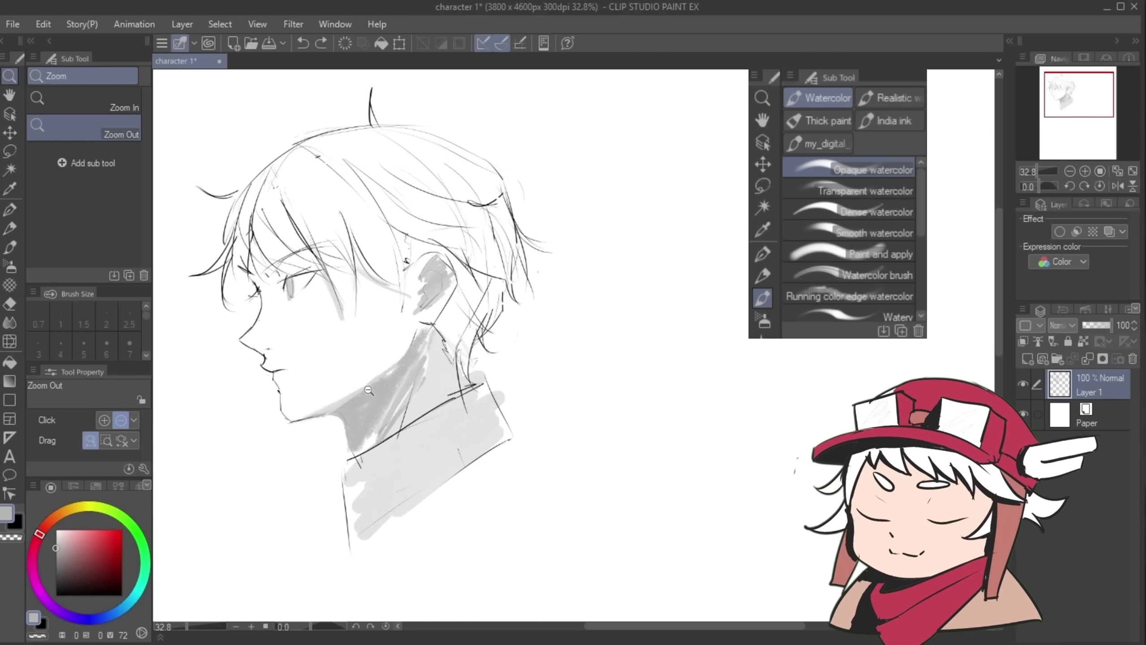
# Step: Paint grey tones behind the head and over the neck with the Opaque watercolor brush
pyautogui.moveTo(513, 322)
pyautogui.mouseDown()
pyautogui.moveTo(490, 347)
pyautogui.moveTo(514, 396)
pyautogui.moveTo(526, 350)
pyautogui.moveTo(514, 347)
pyautogui.moveTo(523, 407)
pyautogui.moveTo(510, 172)
pyautogui.moveTo(549, 139)
pyautogui.moveTo(527, 115)
pyautogui.moveTo(566, 326)
pyautogui.moveTo(541, 412)
pyautogui.moveTo(634, 343)
pyautogui.moveTo(644, 389)
pyautogui.moveTo(558, 451)
pyautogui.mouseUp()
pyautogui.hotkey('alt', 'space')
pyautogui.press('space')
pyautogui.click(47, 76)
pyautogui.moveTo(433, 434); pyautogui.dragTo(478, 361)
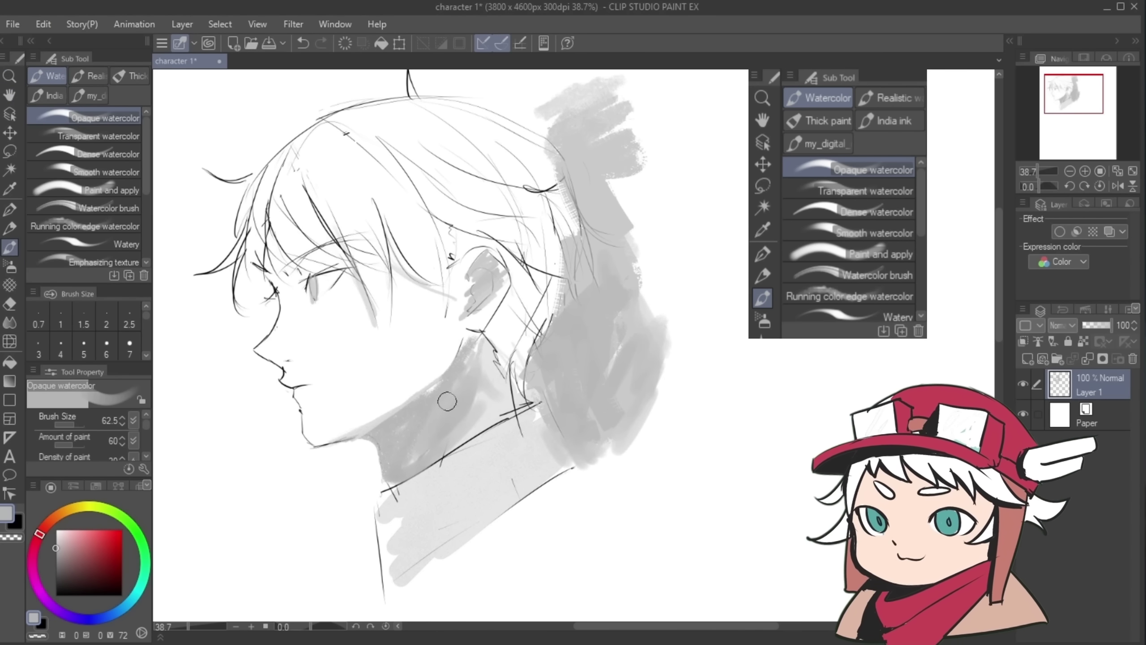
pyautogui.moveTo(619, 366)
pyautogui.mouseDown()
pyautogui.moveTo(691, 322)
pyautogui.moveTo(647, 381)
pyautogui.moveTo(699, 316)
pyautogui.moveTo(704, 410)
pyautogui.mouseUp()
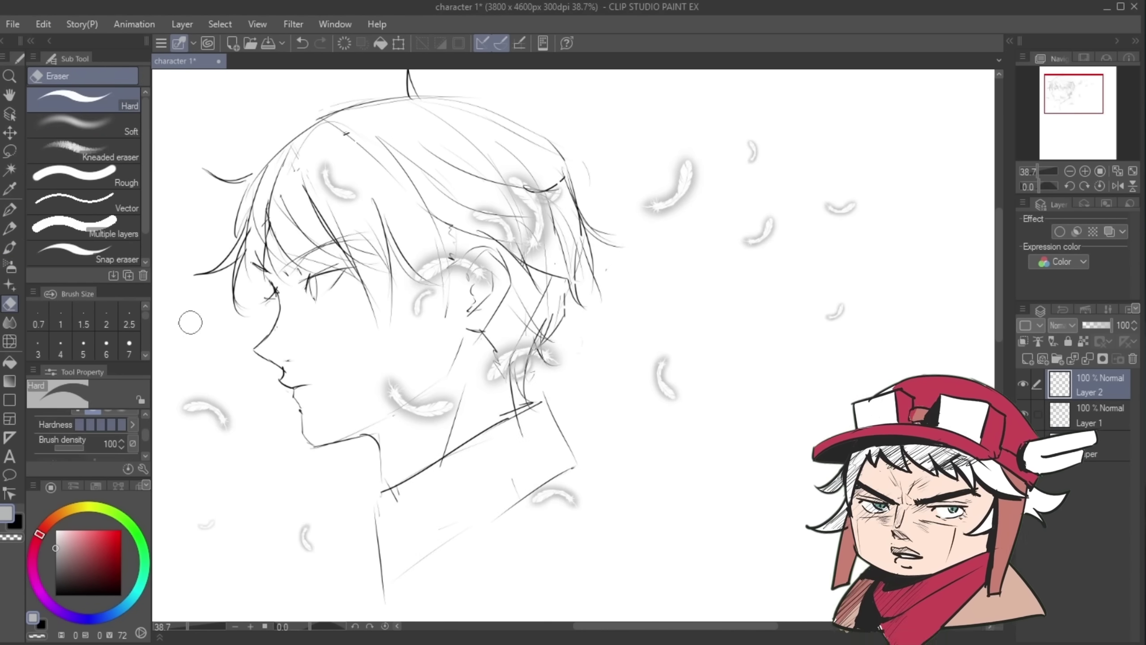
# Step: Erase the feathers scattered around the head with the Hard eraser and undo the Liquify distortion on the face
pyautogui.moveTo(190, 322)
pyautogui.mouseDown()
pyautogui.moveTo(206, 409)
pyautogui.moveTo(486, 284)
pyautogui.moveTo(576, 302)
pyautogui.moveTo(657, 400)
pyautogui.moveTo(635, 435)
pyautogui.moveTo(220, 498)
pyautogui.mouseUp()
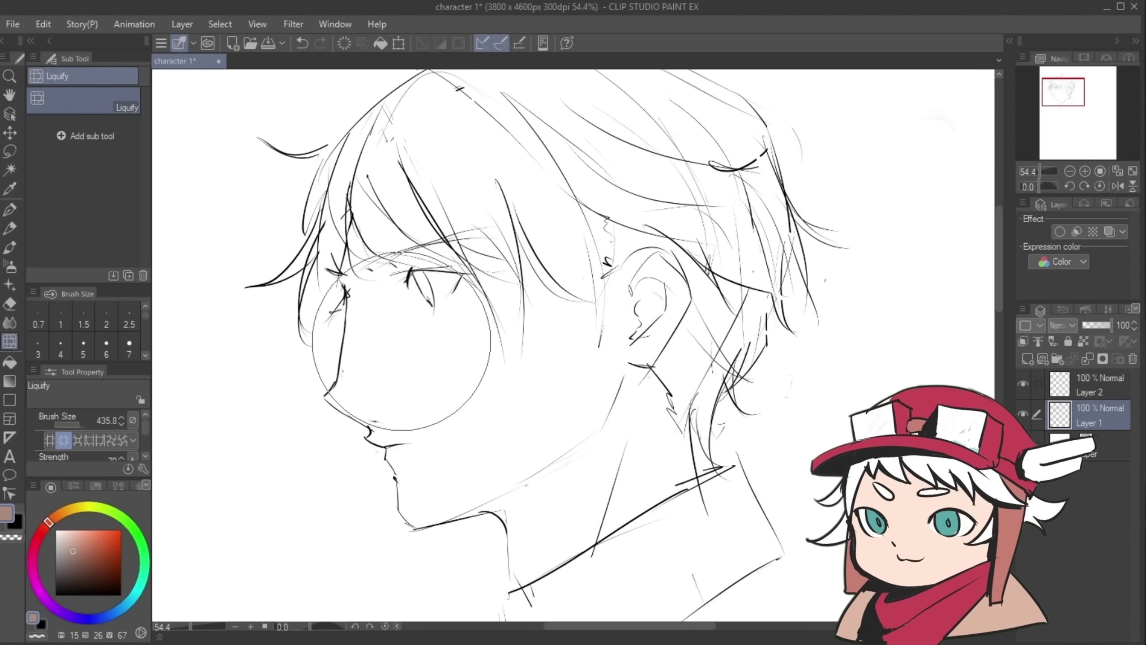
pyautogui.hotkey('ctrl', 'z')
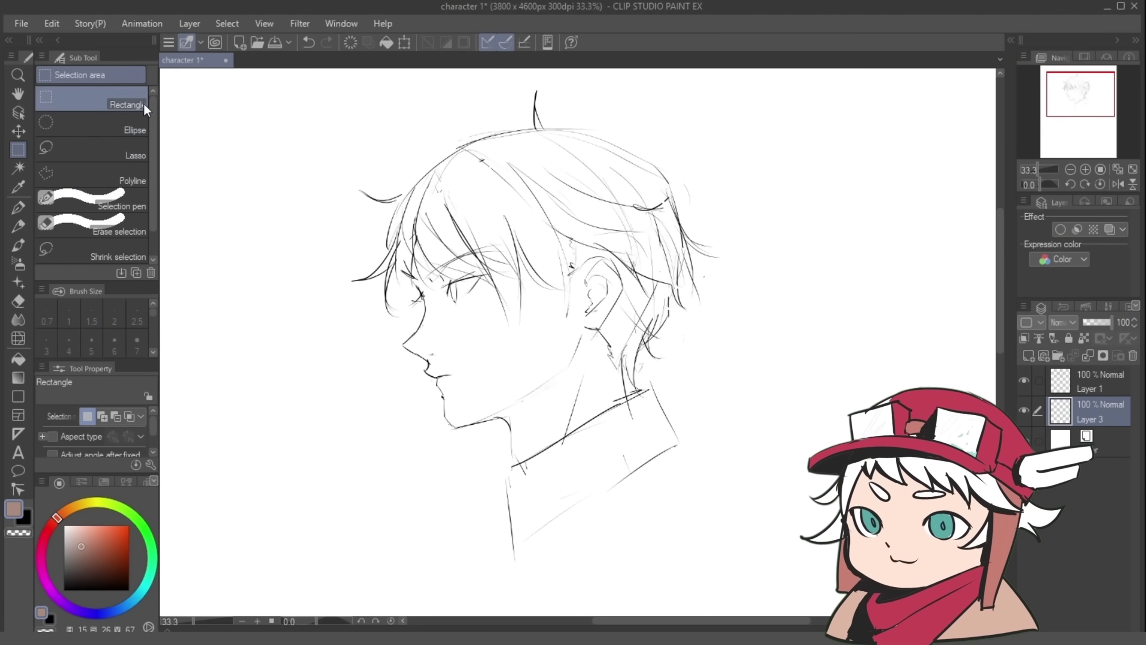
# Step: Enclose the whole profile head in a freehand Lasso selection
pyautogui.click(143, 102)
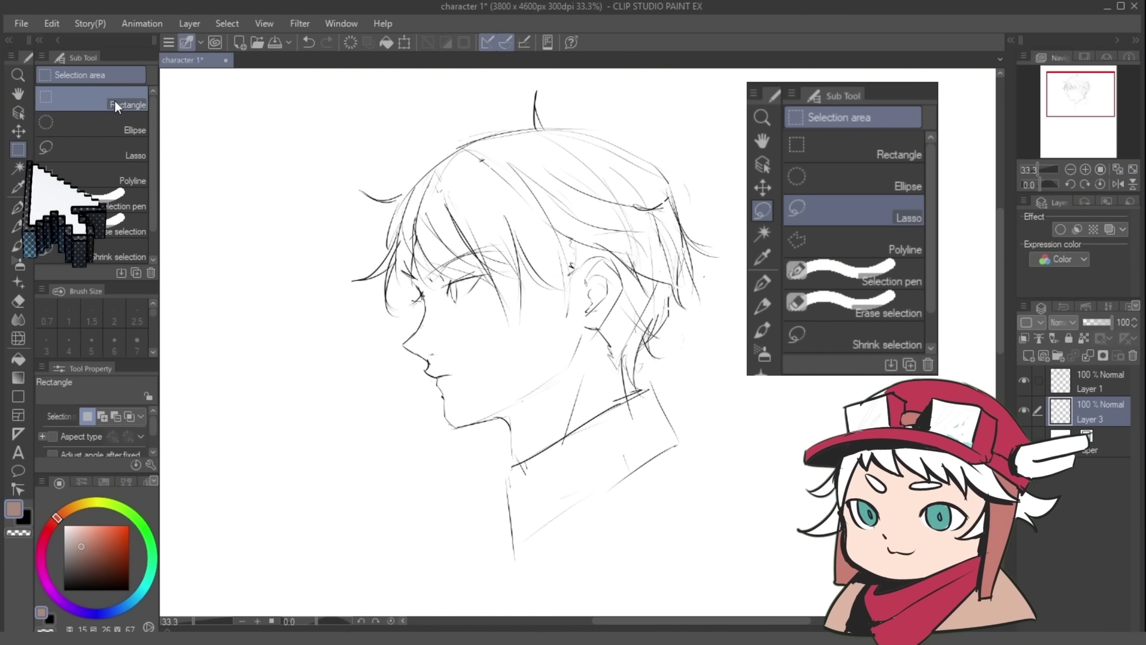
pyautogui.click(113, 150)
pyautogui.moveTo(381, 116)
pyautogui.mouseDown()
pyautogui.moveTo(451, 533)
pyautogui.moveTo(367, 168)
pyautogui.mouseUp()
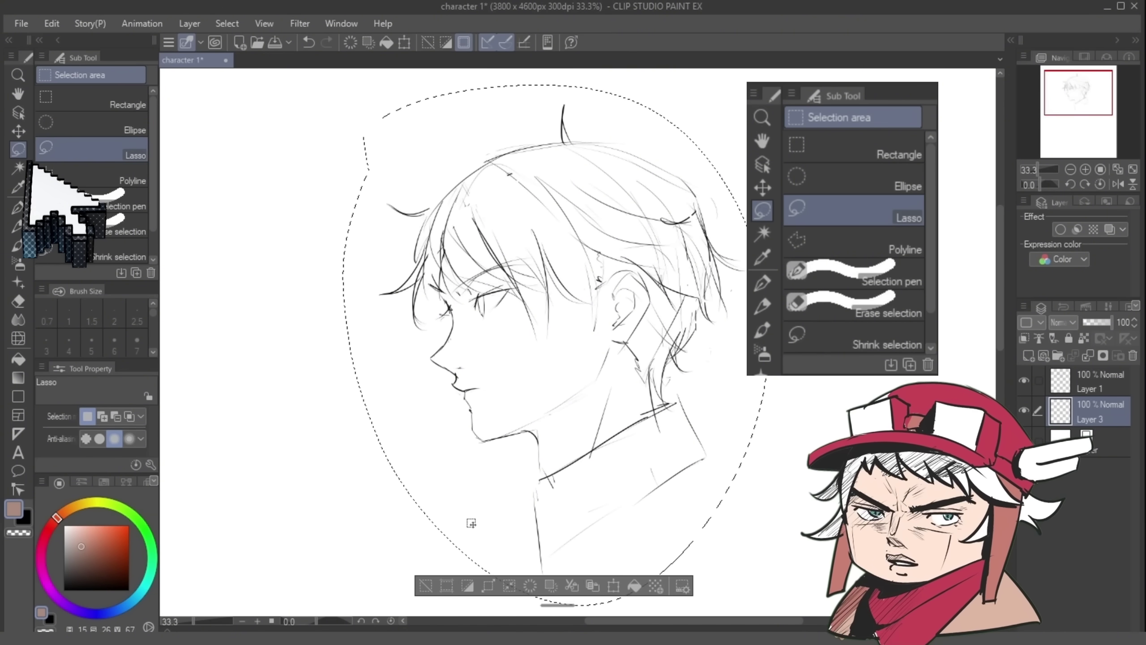
pyautogui.moveTo(548, 291)
pyautogui.mouseDown()
pyautogui.moveTo(463, 352)
pyautogui.moveTo(331, 358)
pyautogui.moveTo(460, 107)
pyautogui.moveTo(320, 230)
pyautogui.moveTo(405, 338)
pyautogui.moveTo(780, 206)
pyautogui.moveTo(768, 302)
pyautogui.moveTo(614, 455)
pyautogui.moveTo(519, 578)
pyautogui.moveTo(597, 584)
pyautogui.mouseUp()
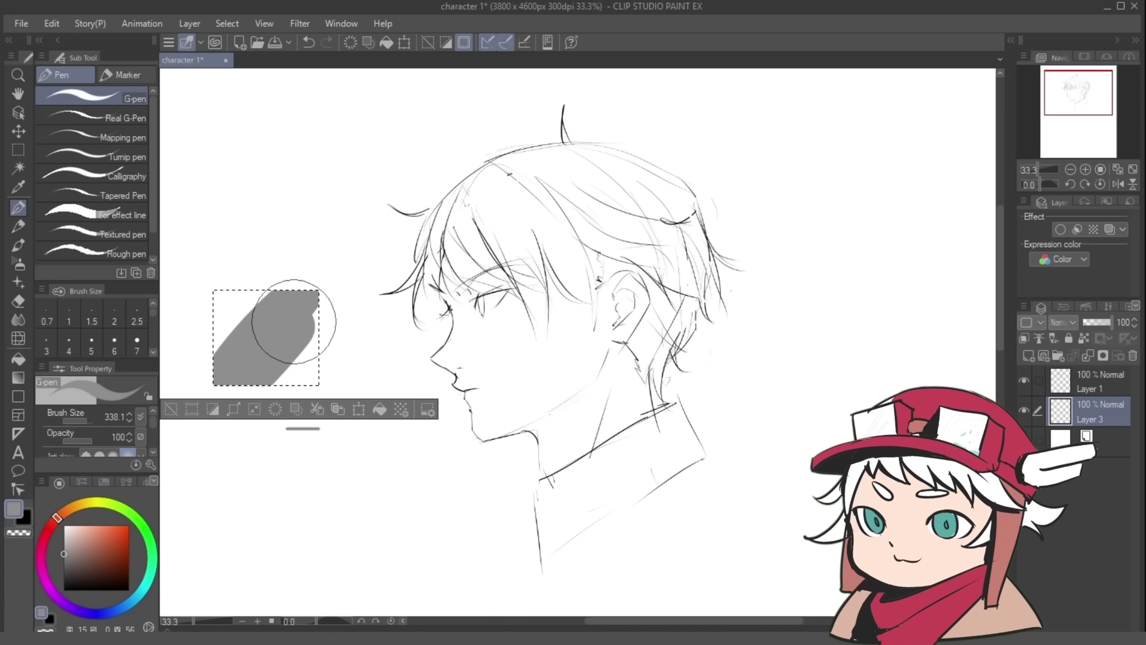
# Step: Fill a rectangular, an elliptical and a four-cornered polyline selection beside the head with grey, using the G-pen
pyautogui.moveTo(295, 313)
pyautogui.mouseDown()
pyautogui.moveTo(218, 339)
pyautogui.moveTo(298, 298)
pyautogui.moveTo(336, 329)
pyautogui.moveTo(269, 378)
pyautogui.moveTo(230, 305)
pyautogui.moveTo(225, 337)
pyautogui.mouseUp()
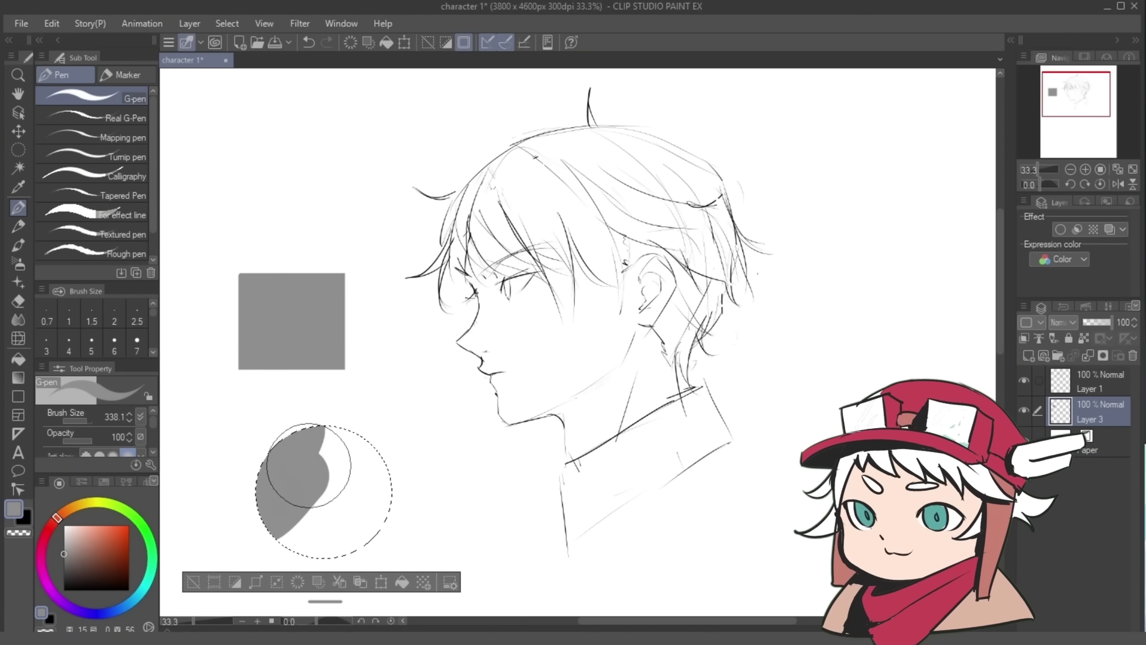
pyautogui.moveTo(302, 474)
pyautogui.mouseDown()
pyautogui.moveTo(327, 524)
pyautogui.moveTo(283, 477)
pyautogui.moveTo(375, 466)
pyautogui.moveTo(376, 528)
pyautogui.mouseUp()
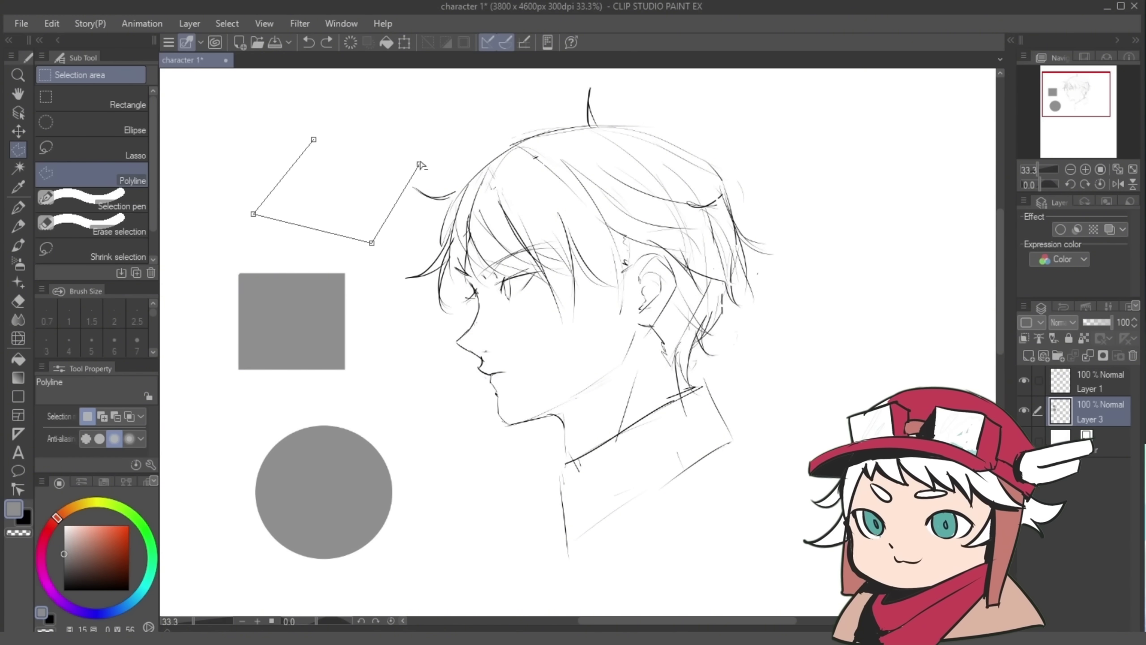
pyautogui.click(418, 164)
pyautogui.click(315, 141)
pyautogui.press('p')
pyautogui.moveTo(330, 139)
pyautogui.mouseDown()
pyautogui.moveTo(297, 173)
pyautogui.moveTo(379, 179)
pyautogui.mouseUp()
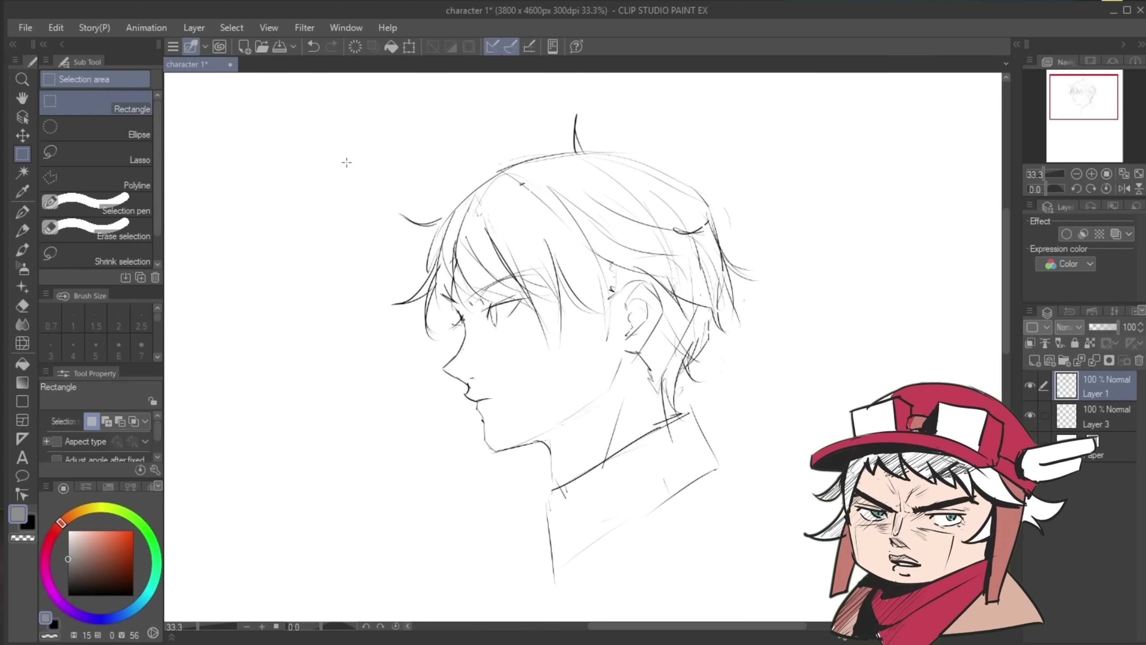
# Step: Enclose the whole profile head in a rectangular selection, then scale it down and distort its corners with the transform frame
pyautogui.moveTo(257, 97)
pyautogui.mouseDown()
pyautogui.moveTo(860, 597)
pyautogui.moveTo(961, 598)
pyautogui.mouseUp()
pyautogui.hotkey('ctrl', 'a')
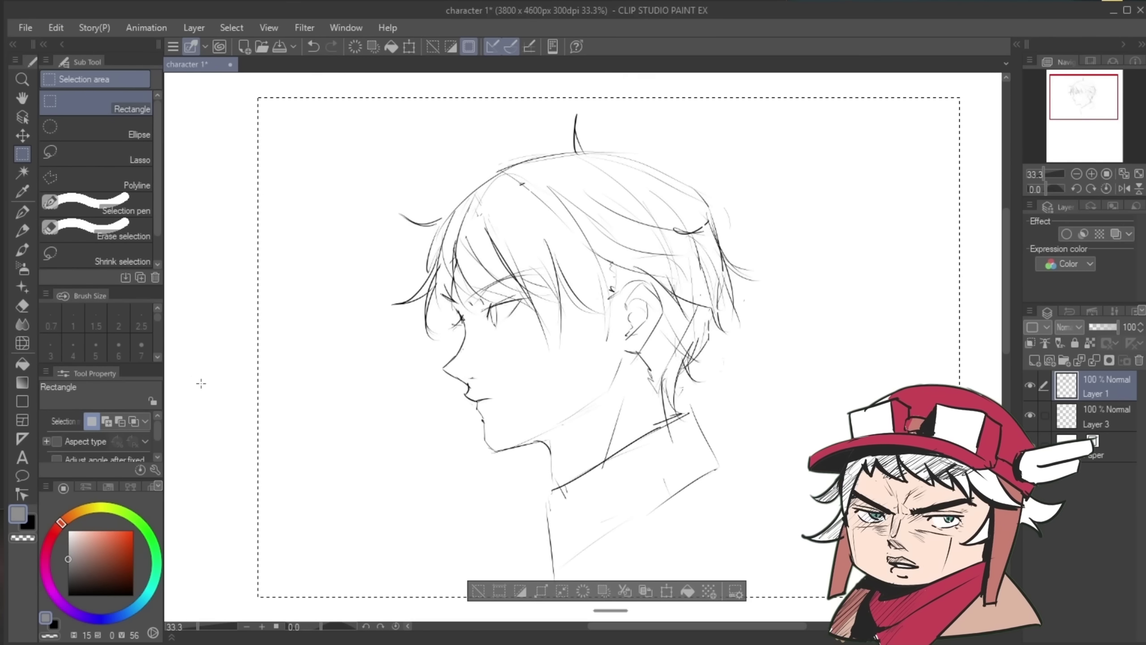
pyautogui.hotkey('ctrl', 't')
pyautogui.moveTo(960, 98); pyautogui.dragTo(742, 232)
pyautogui.moveTo(651, 304); pyautogui.dragTo(655, 289)
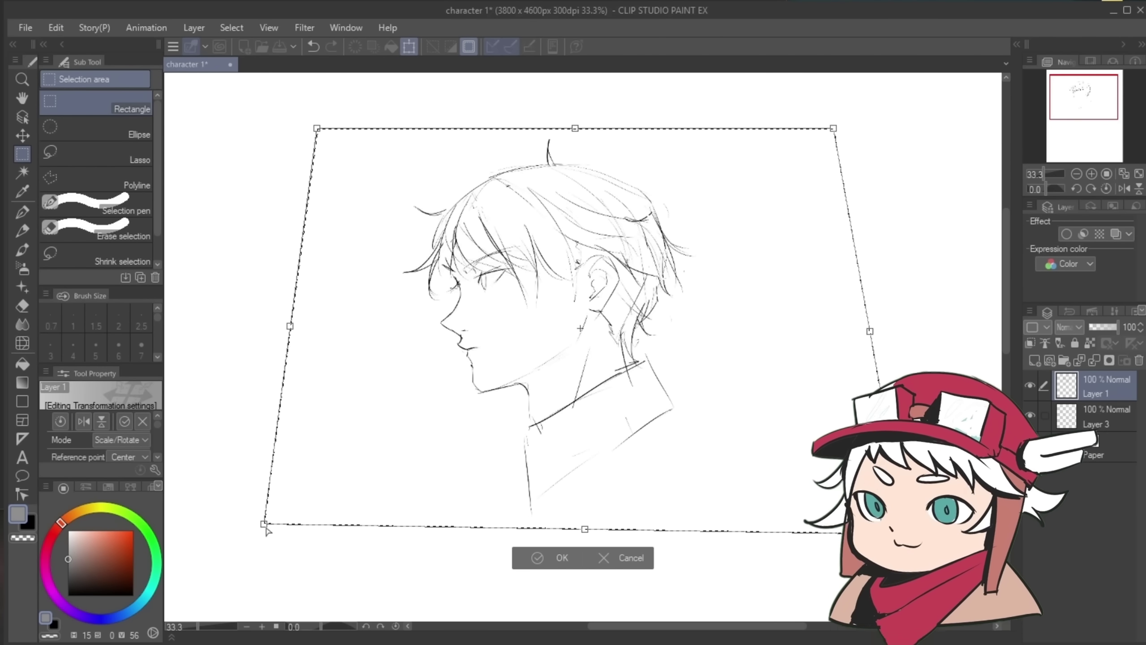
pyautogui.moveTo(267, 529); pyautogui.dragTo(225, 549)
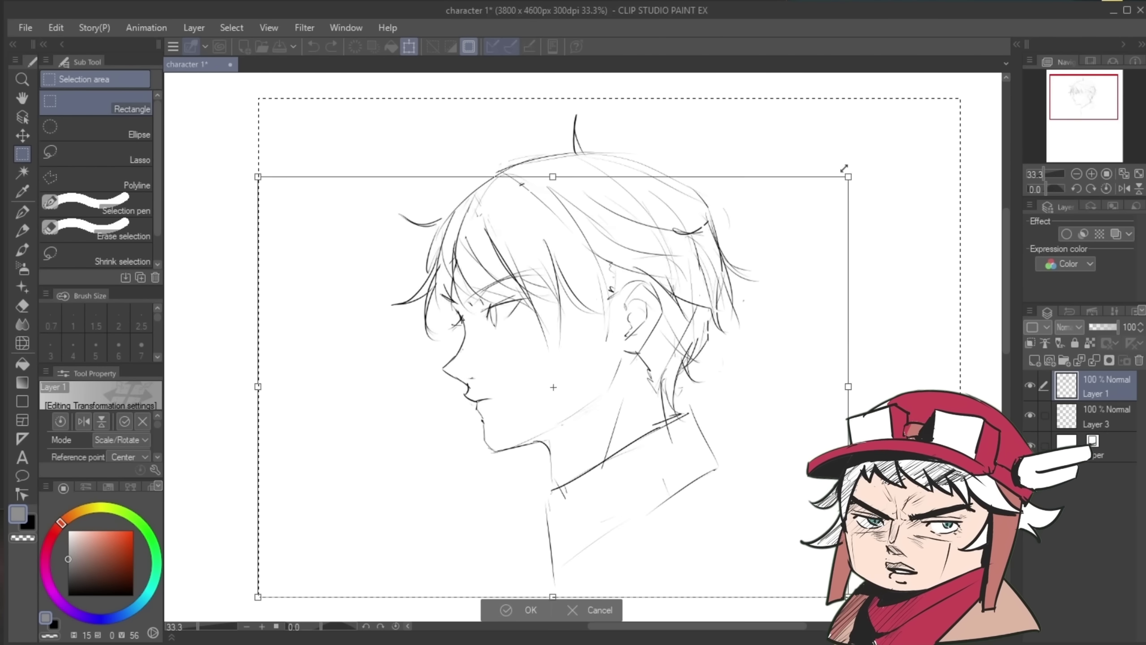
pyautogui.moveTo(847, 169); pyautogui.dragTo(750, 212)
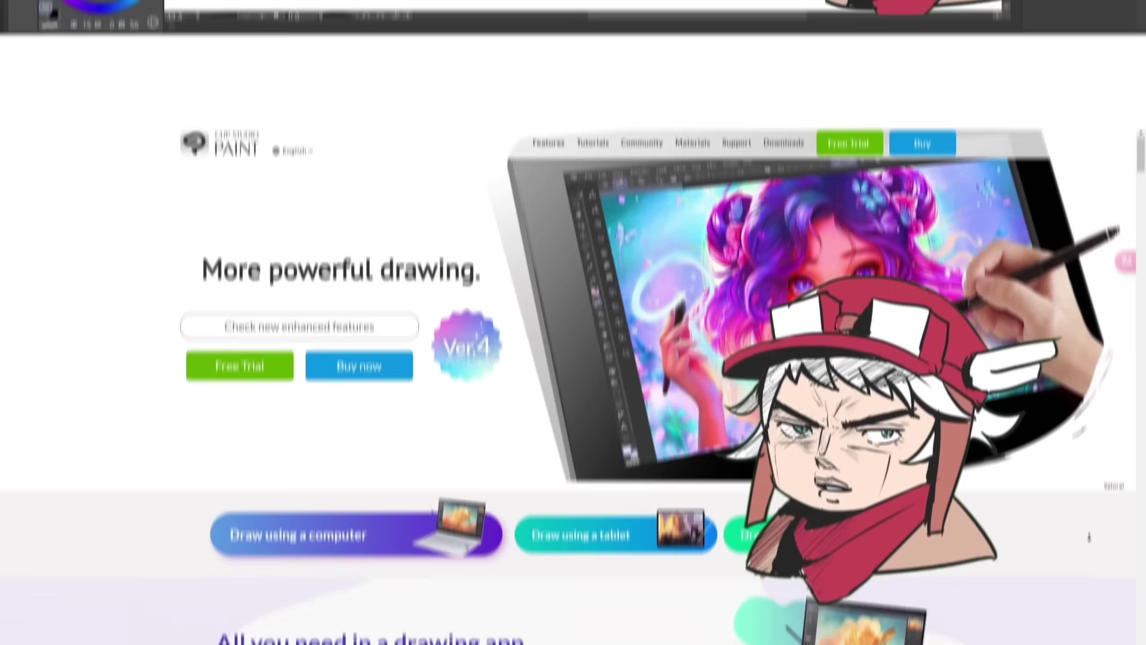
# Step: Switch to the browser and look through the Clip Studio Paint site's feature sections, from brushes to workspace customization and illustrator testimonials
pyautogui.scroll(-3, 1090, 537)
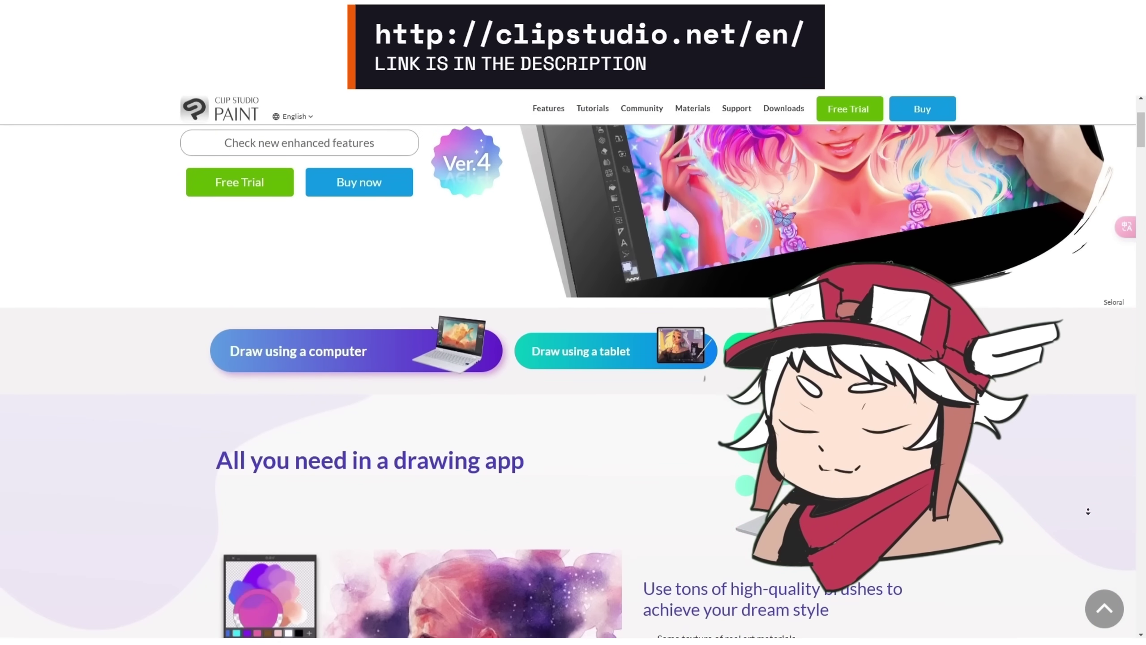
pyautogui.scroll(-3, 1089, 512)
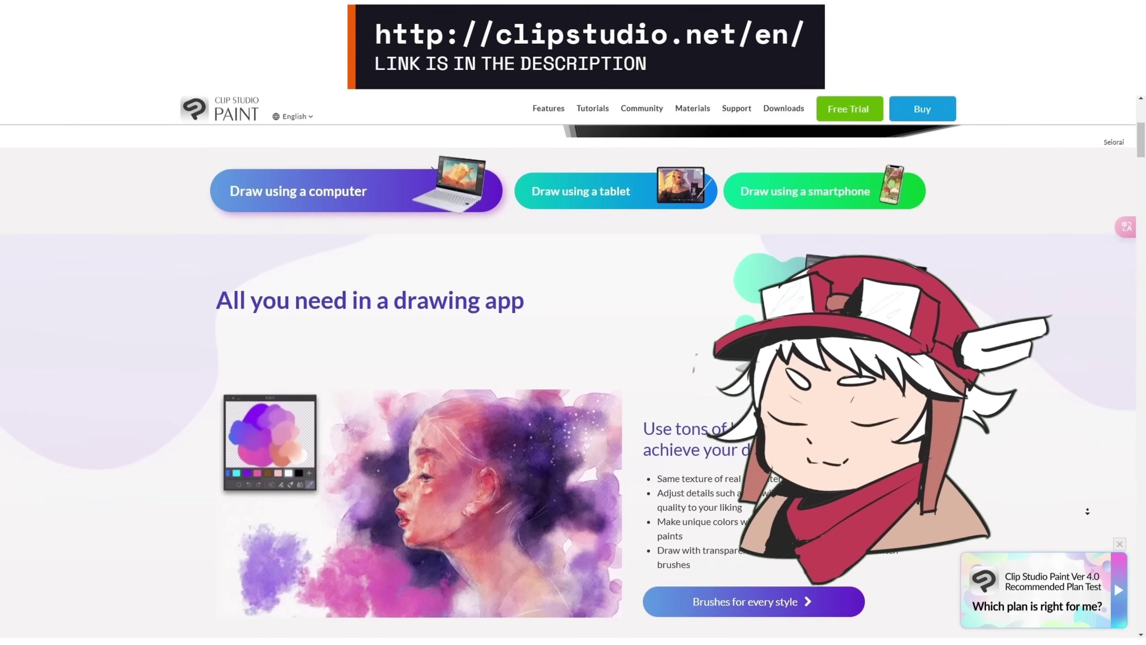
pyautogui.scroll(-10, 1087, 511)
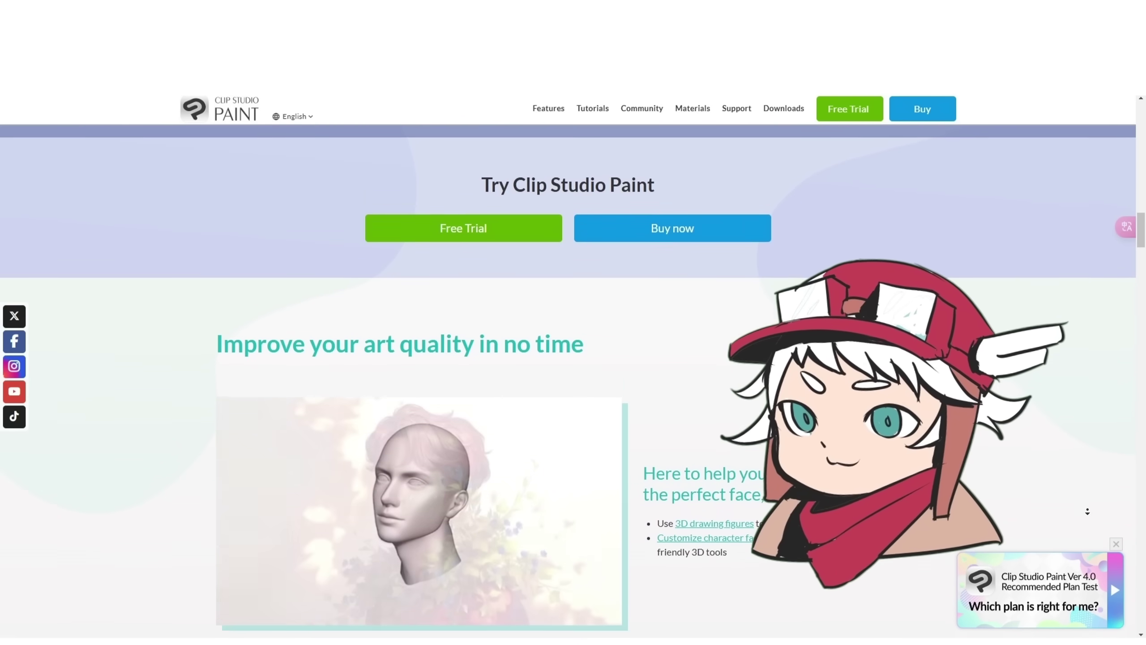
pyautogui.scroll(-4, 1088, 512)
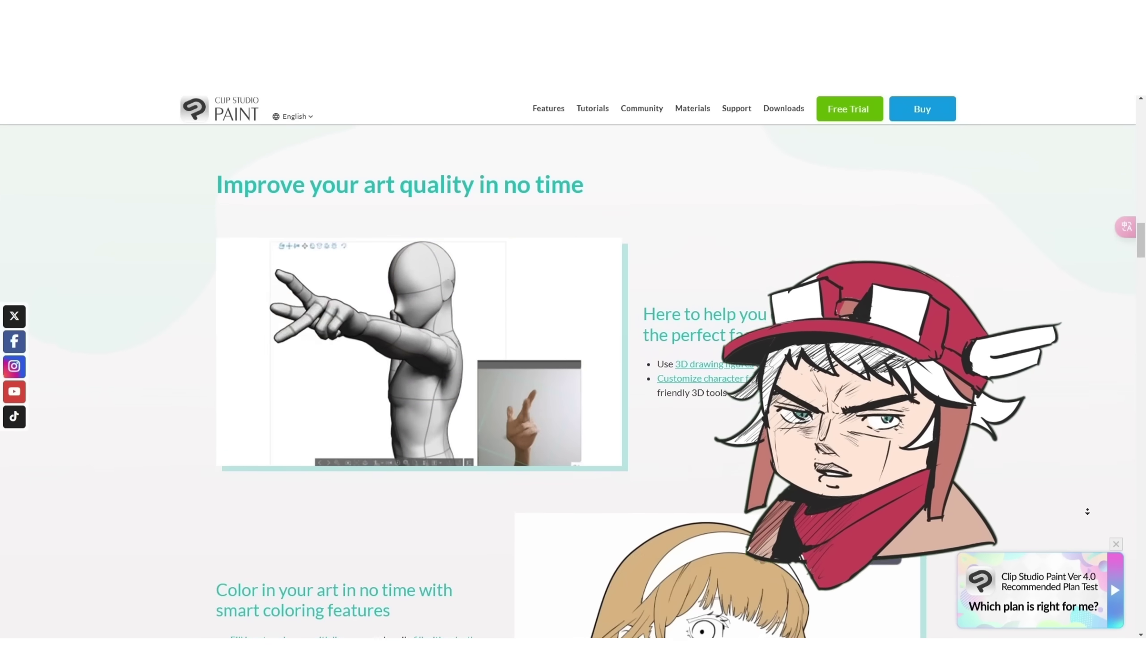
pyautogui.scroll(-3, 1088, 512)
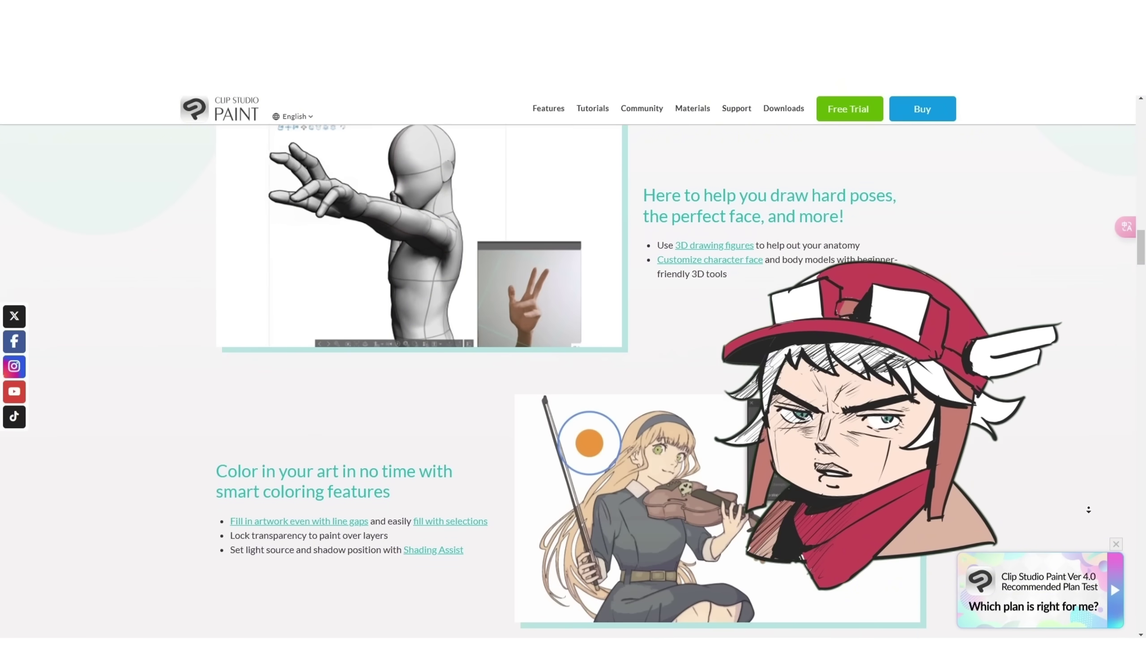
pyautogui.scroll(-10, 1089, 510)
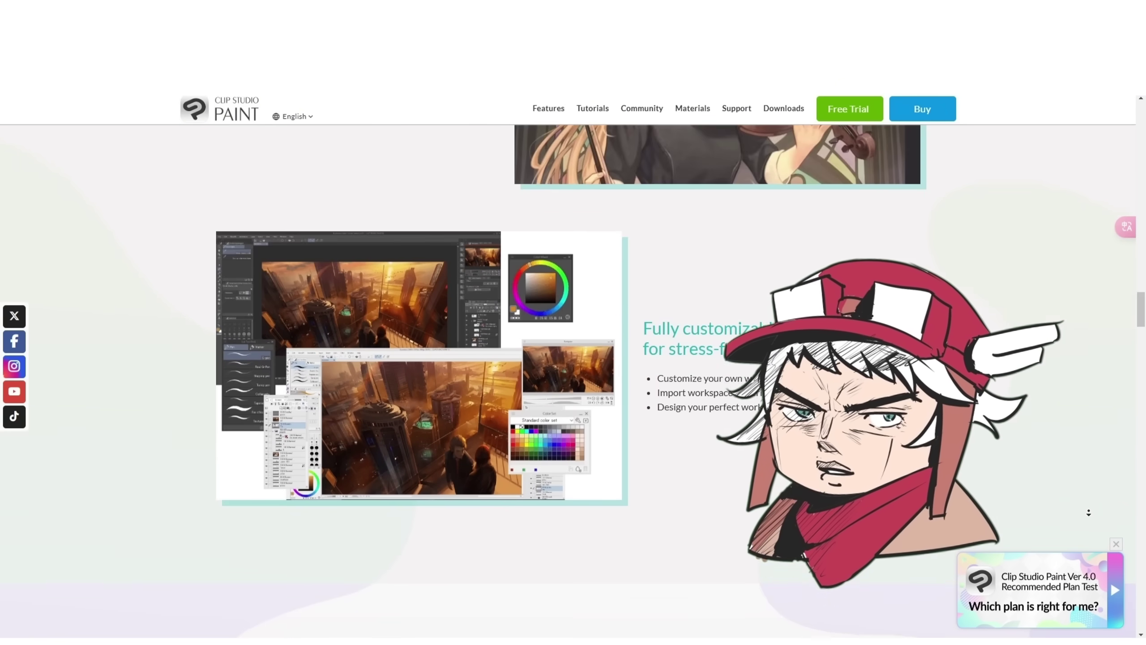
pyautogui.scroll(-4, 1089, 513)
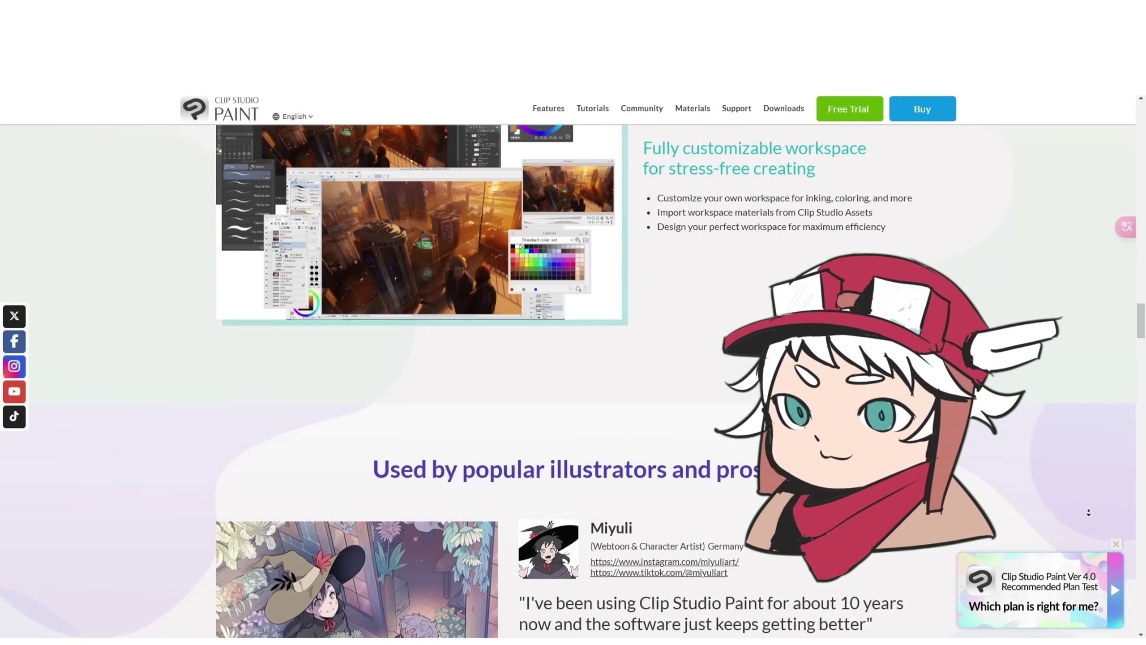
pyautogui.scroll(-2, 1088, 513)
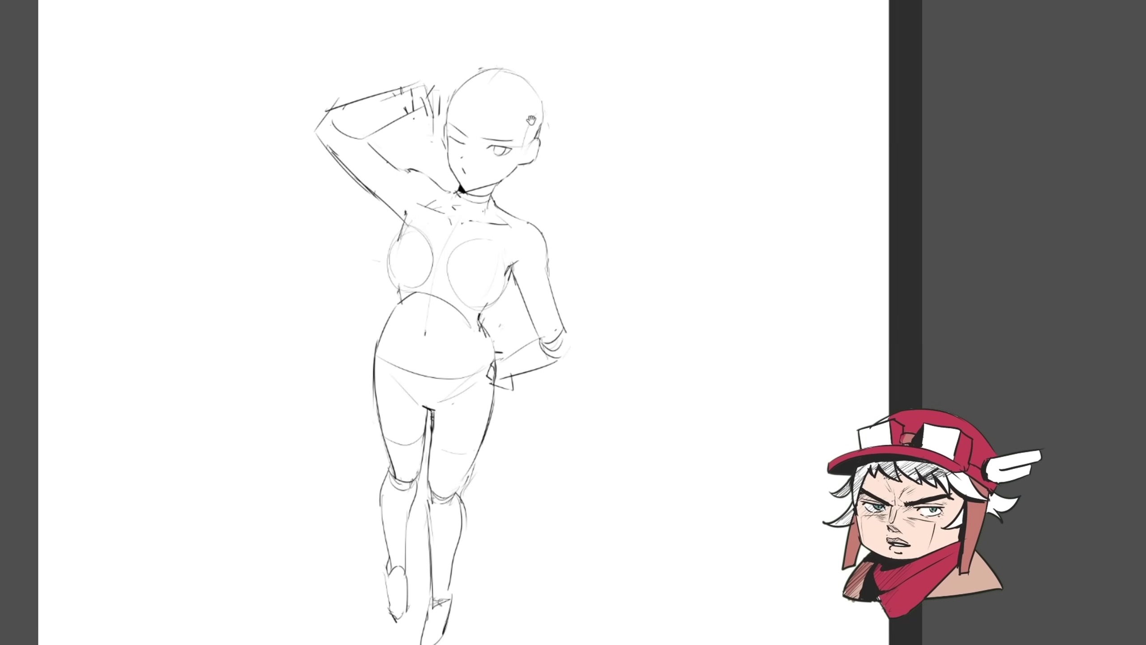
# Step: Examine the rough full-body pose sketch in mirrored and normal view, at both close-up and distant zoom levels
pyautogui.press('h')
pyautogui.scroll(3, 531, 120)
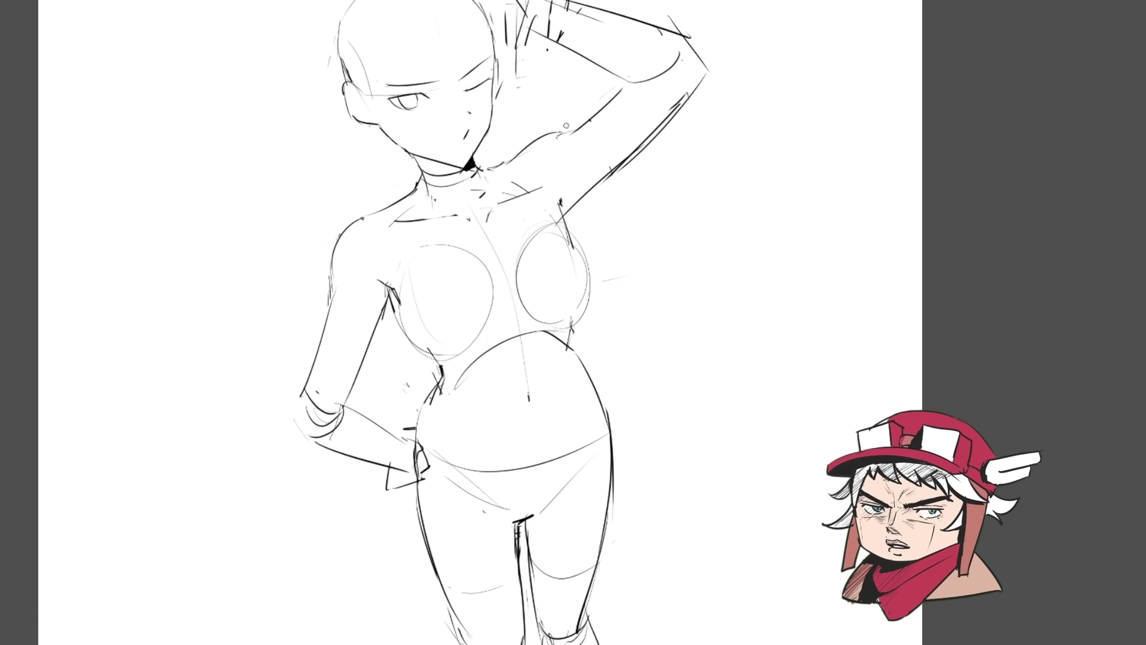
pyautogui.scroll(-1, 531, 120)
pyautogui.scroll(3, 531, 120)
pyautogui.press('h')
pyautogui.scroll(-3, 497, 92)
pyautogui.scroll(2, 426, 79)
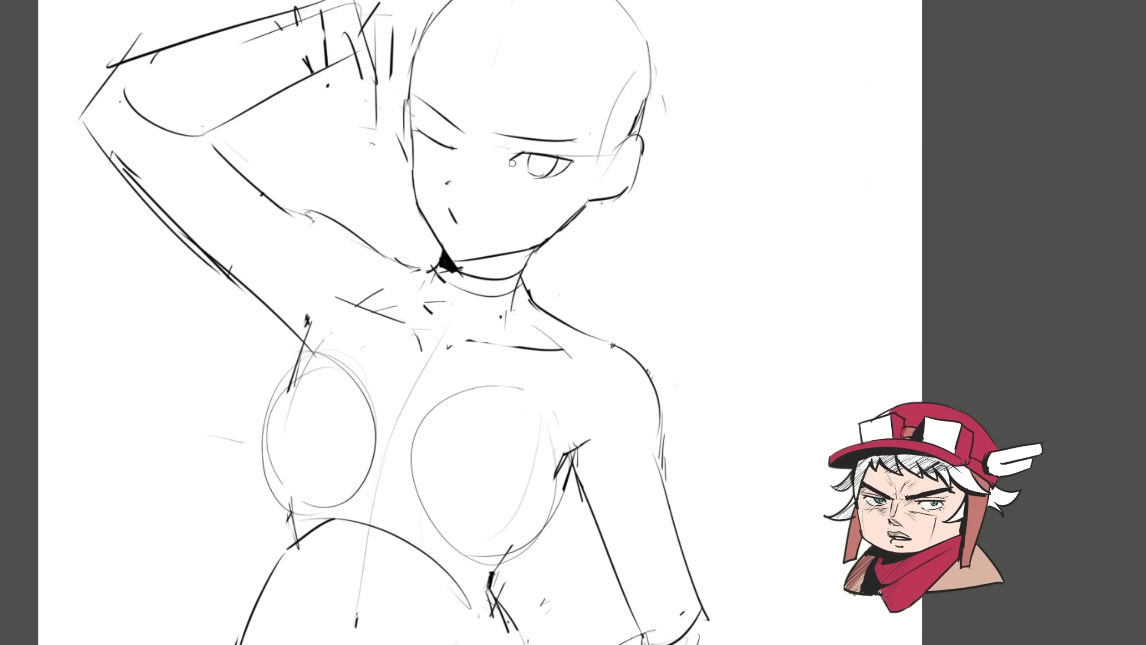
pyautogui.scroll(-1, 474, 133)
pyautogui.scroll(3, 455, 121)
pyautogui.scroll(-4, 466, 182)
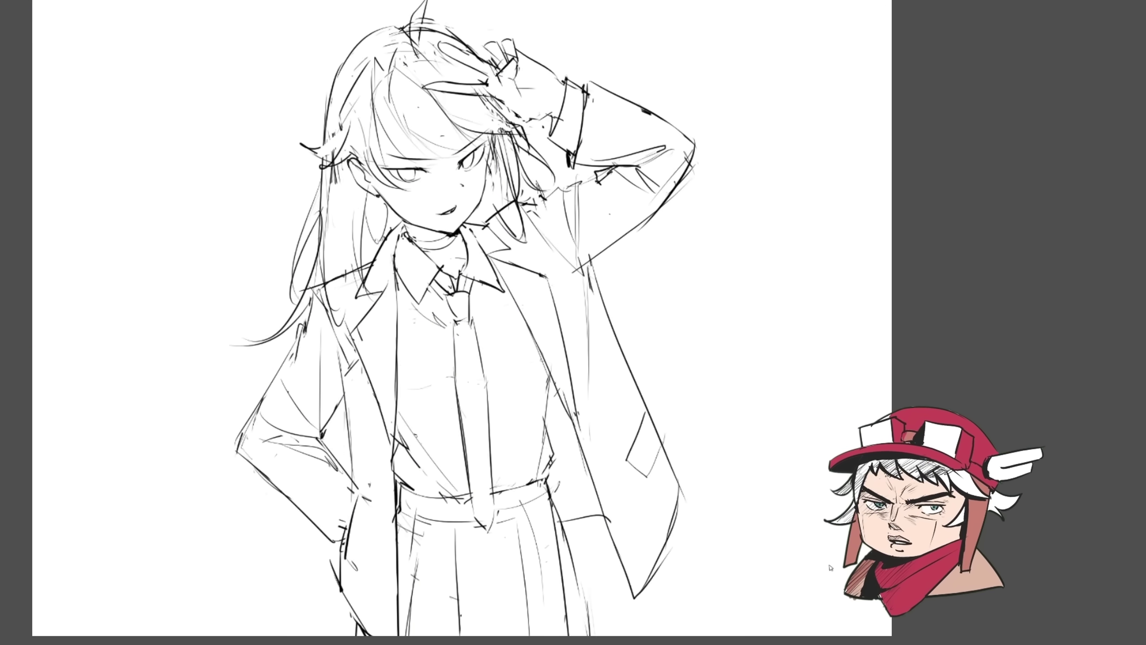
# Step: Check the clothed girl sketch in mirrored and normal view and sketch a stroke across the top of her hair
pyautogui.press('h')
pyautogui.scroll(-2, 351, 180)
pyautogui.scroll(2, 351, 180)
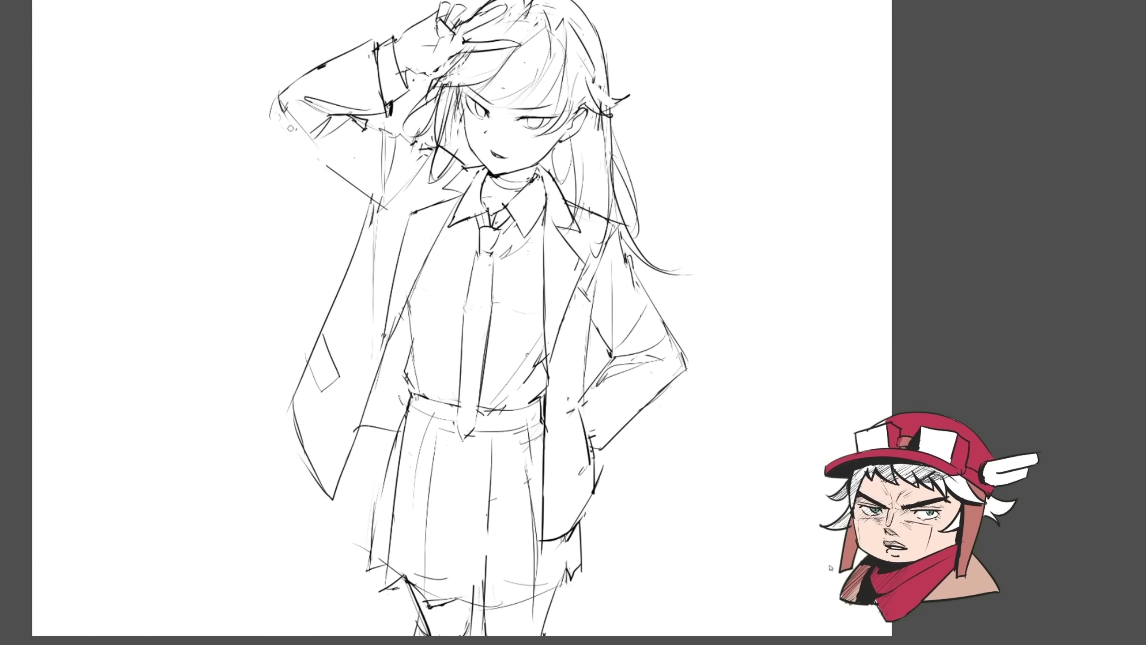
pyautogui.press('h')
pyautogui.scroll(-3, 351, 180)
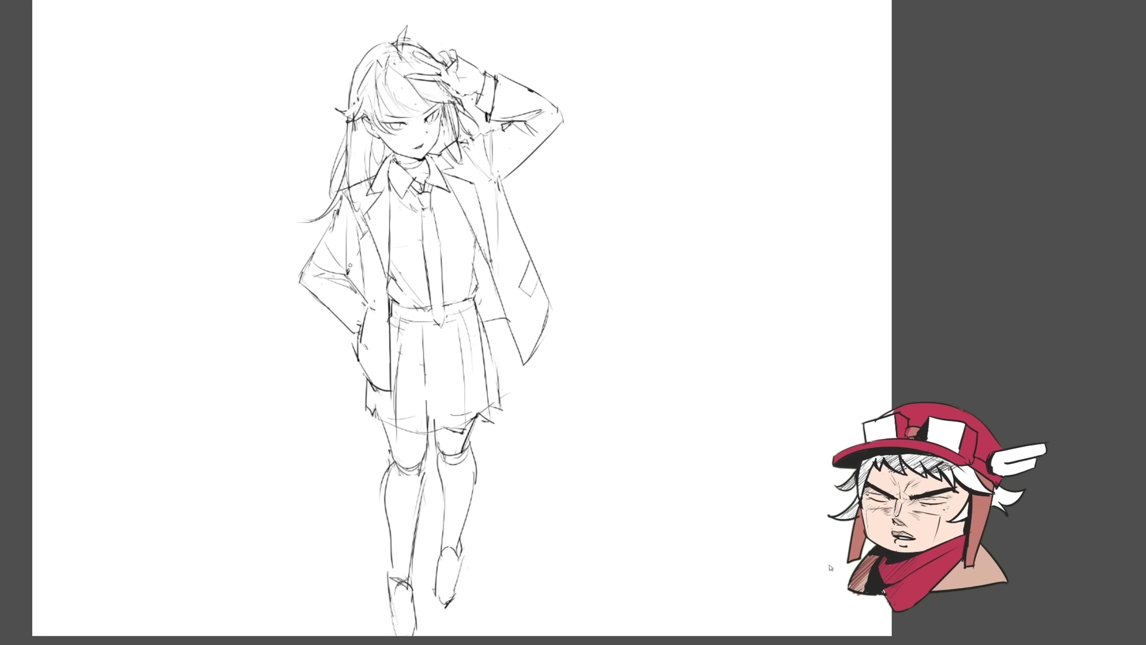
pyautogui.scroll(1, 351, 180)
pyautogui.moveTo(386, 33)
pyautogui.mouseDown()
pyautogui.moveTo(423, 35)
pyautogui.moveTo(451, 48)
pyautogui.mouseUp()
pyautogui.scroll(-2, 515, 68)
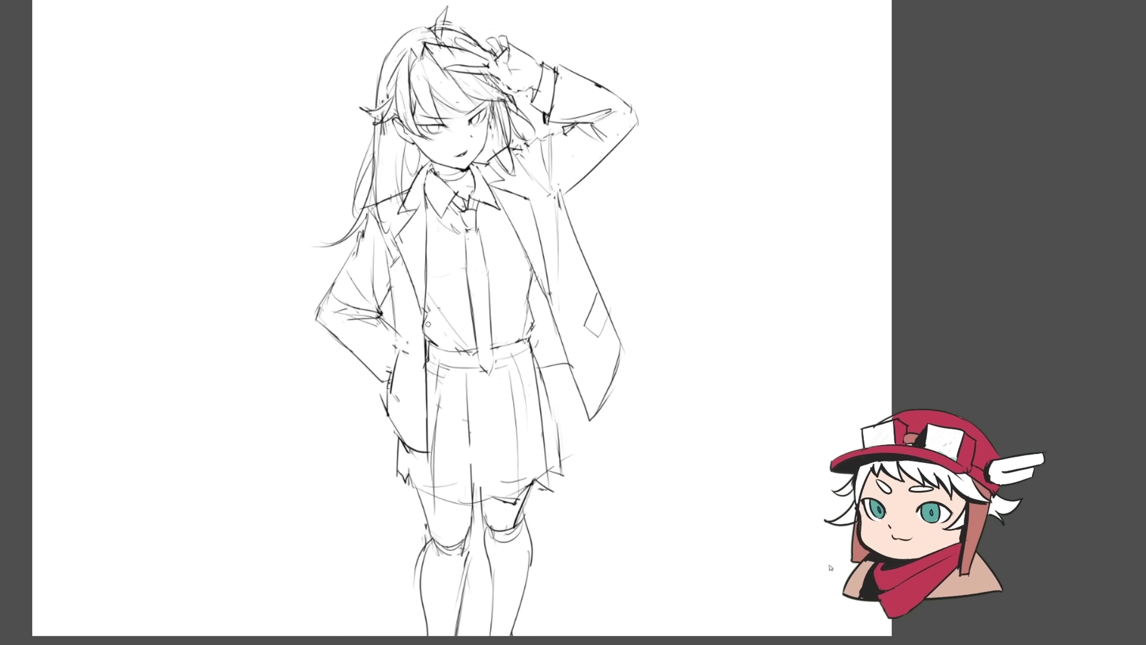
# Step: Resketch the girl's thighs and knees below the skirt hem, undoing one misplaced leg line
pyautogui.scroll(-2, 534, 291)
pyautogui.moveTo(486, 368); pyautogui.dragTo(451, 465)
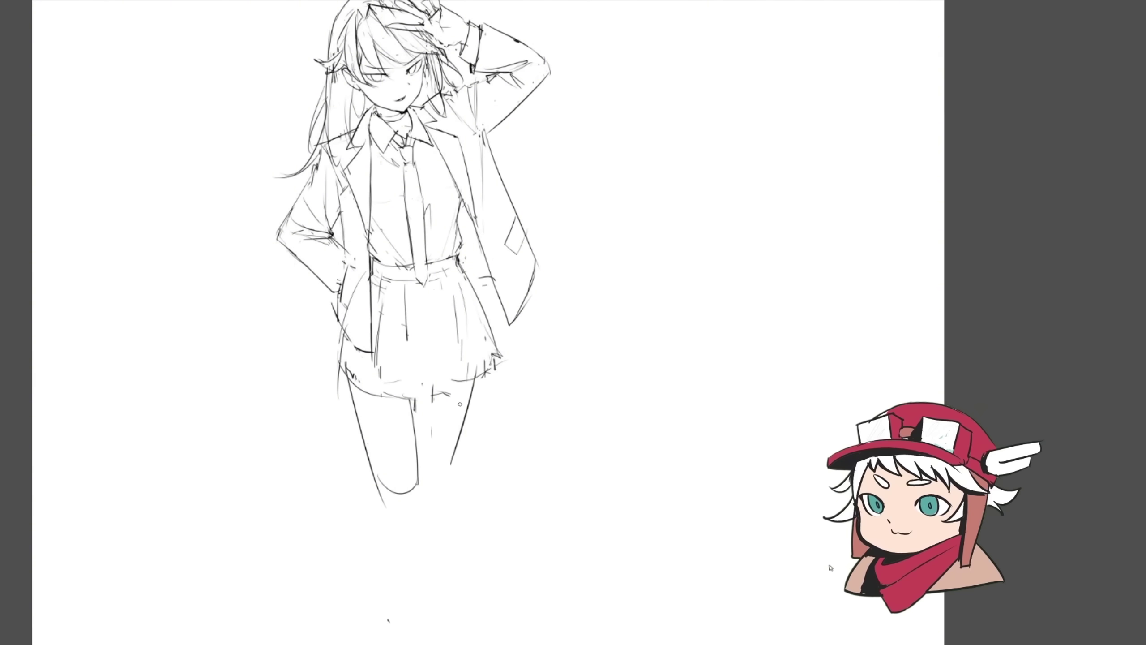
pyautogui.hotkey('ctrl', 'z')
pyautogui.moveTo(420, 397); pyautogui.dragTo(426, 459)
pyautogui.moveTo(426, 455); pyautogui.dragTo(464, 450)
pyautogui.moveTo(418, 480); pyautogui.dragTo(396, 497)
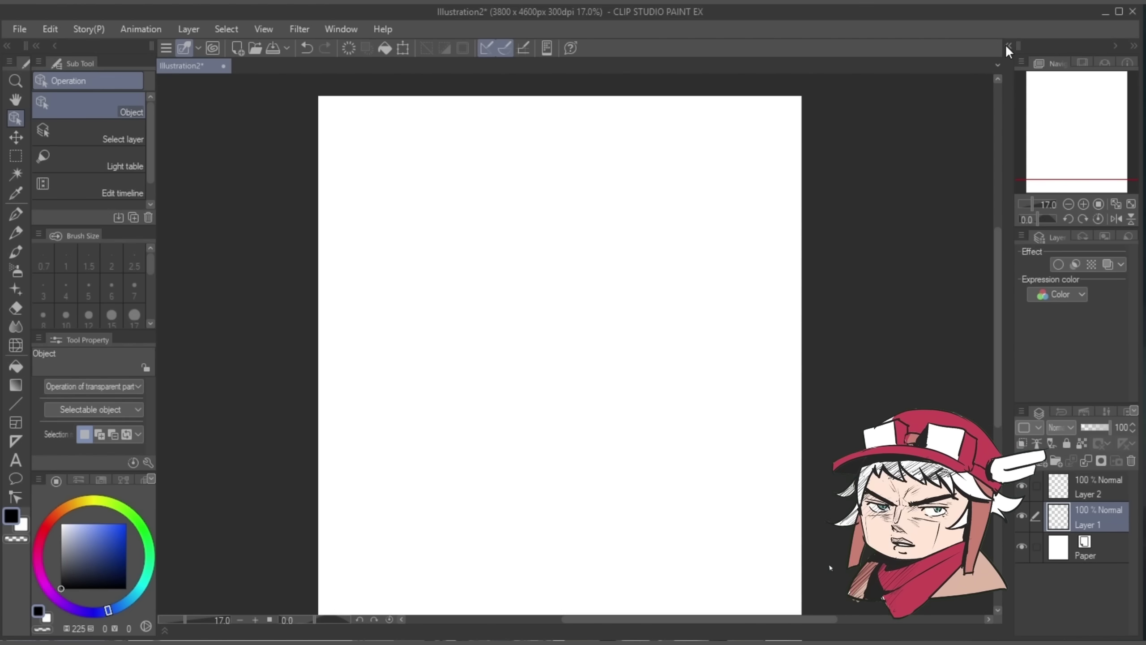
# Step: Place the 3D drawing figure (Female) from the 3D Body type materials on the canvas and collapse the material list
pyautogui.click(1009, 47)
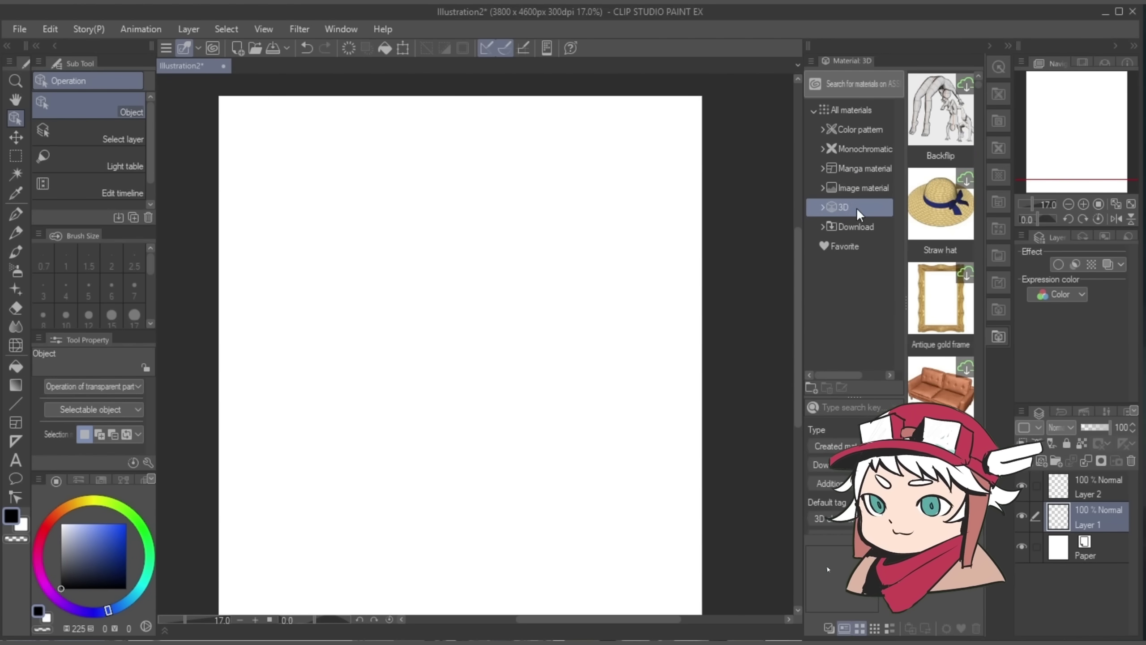
pyautogui.click(822, 207)
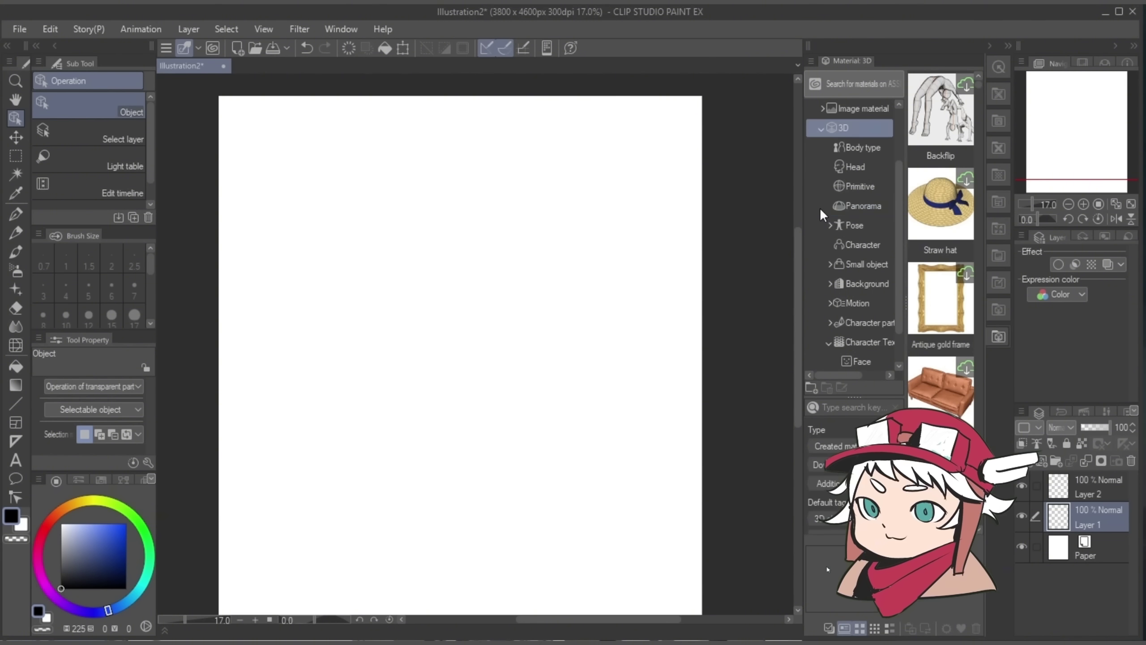
pyautogui.click(863, 147)
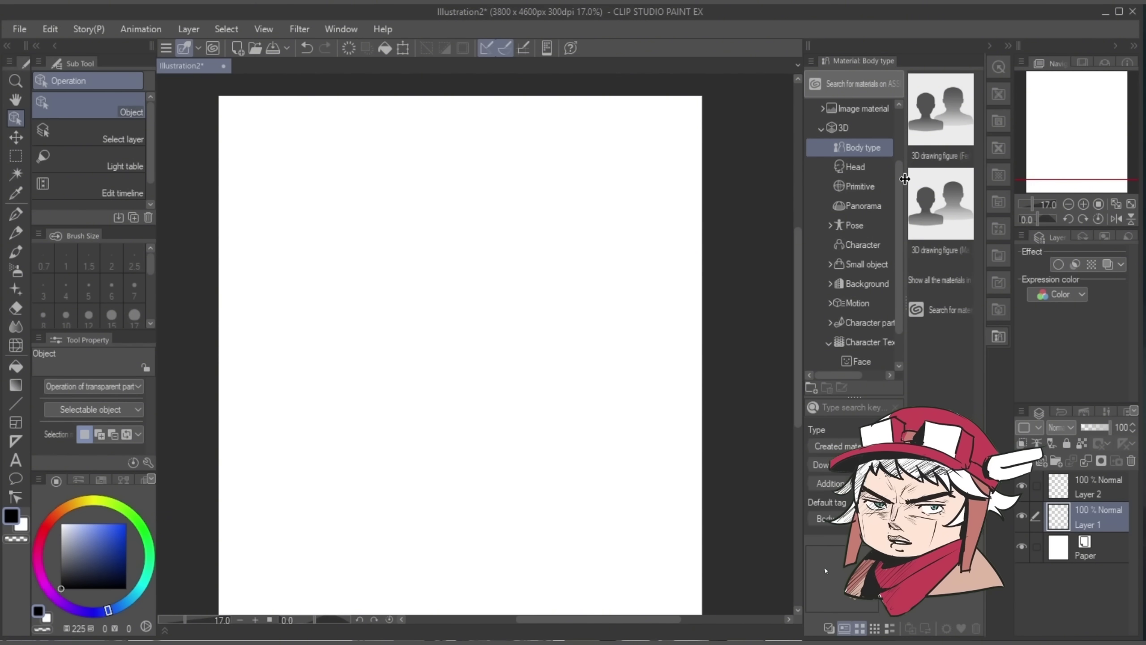
pyautogui.moveTo(906, 175); pyautogui.dragTo(872, 180)
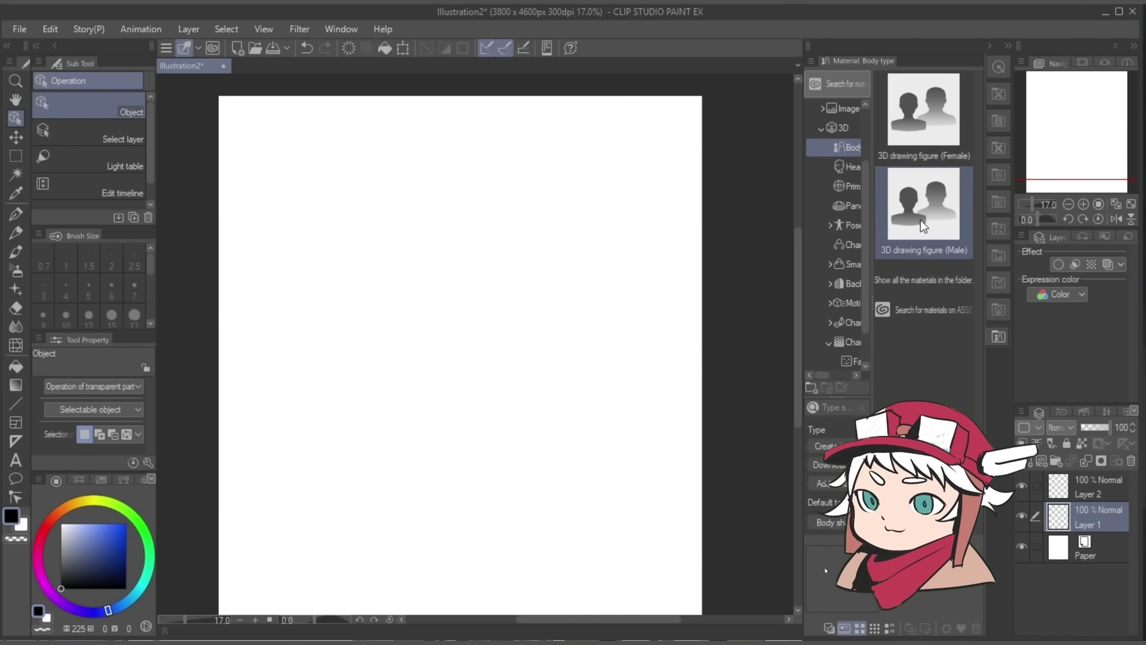
pyautogui.moveTo(948, 154)
pyautogui.mouseDown()
pyautogui.moveTo(560, 259)
pyautogui.moveTo(561, 281)
pyautogui.mouseUp()
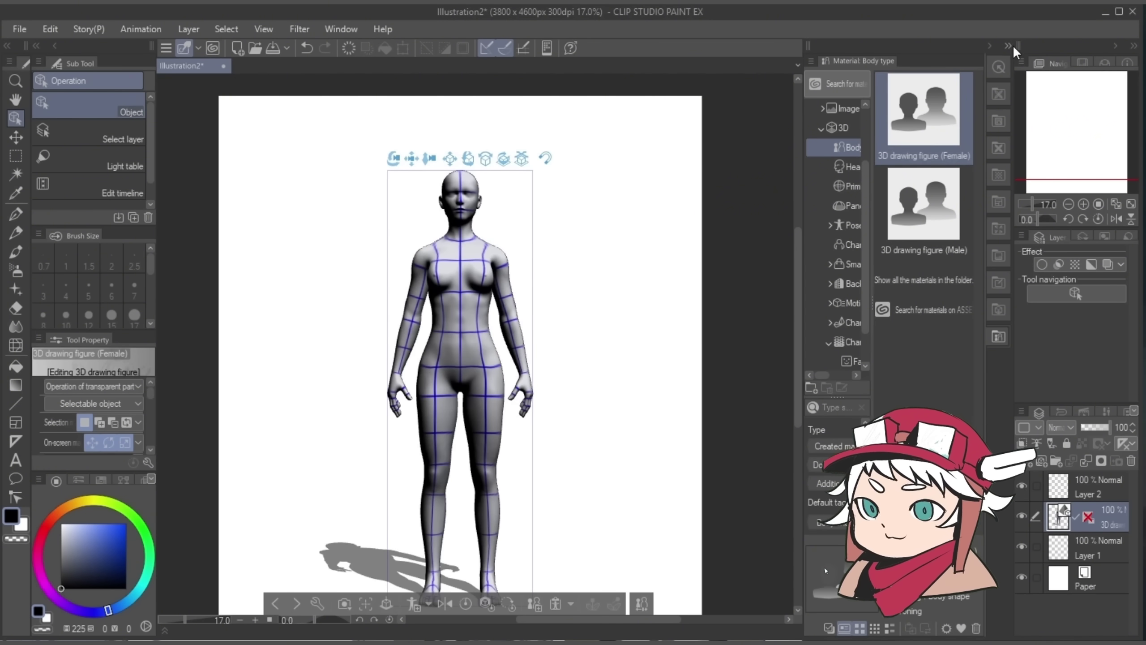
pyautogui.click(1009, 46)
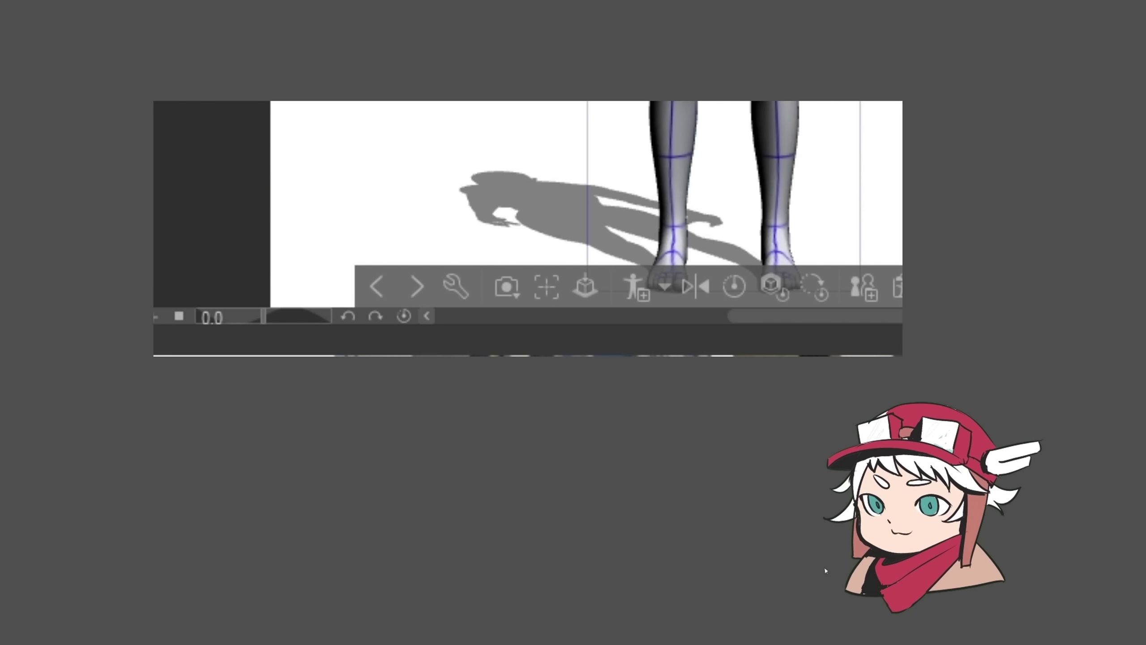
# Step: View the female 3D figure's light source settings, then adjust its body shape with a head-to-body ratio of 5.9 and a reshaped torso
pyautogui.click(455, 286)
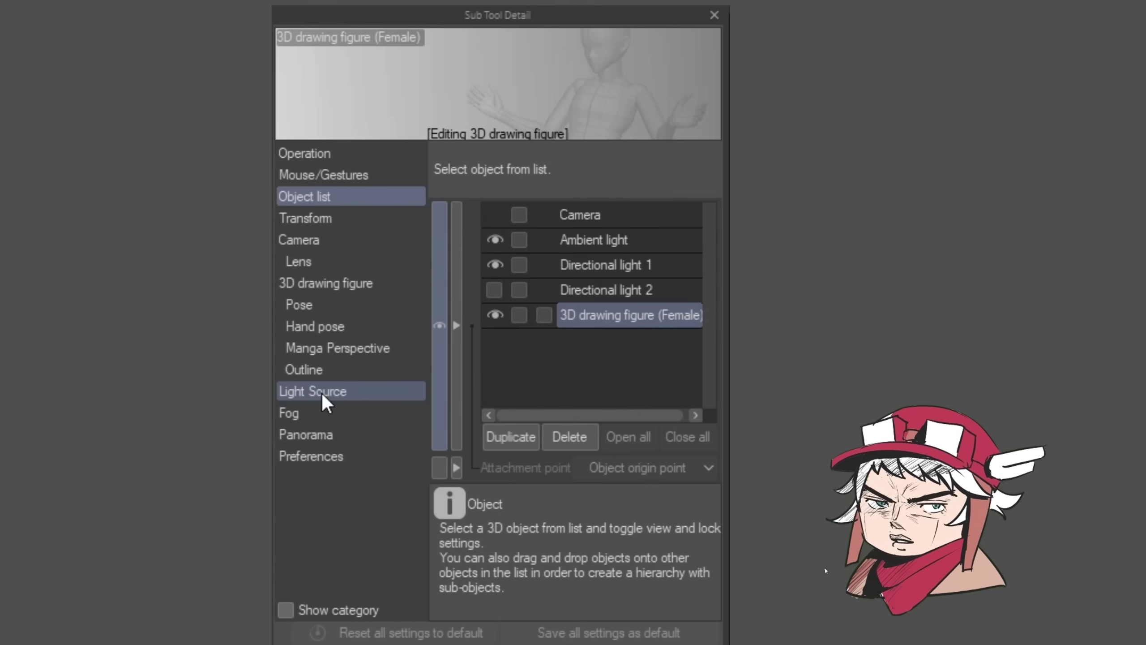
pyautogui.click(322, 391)
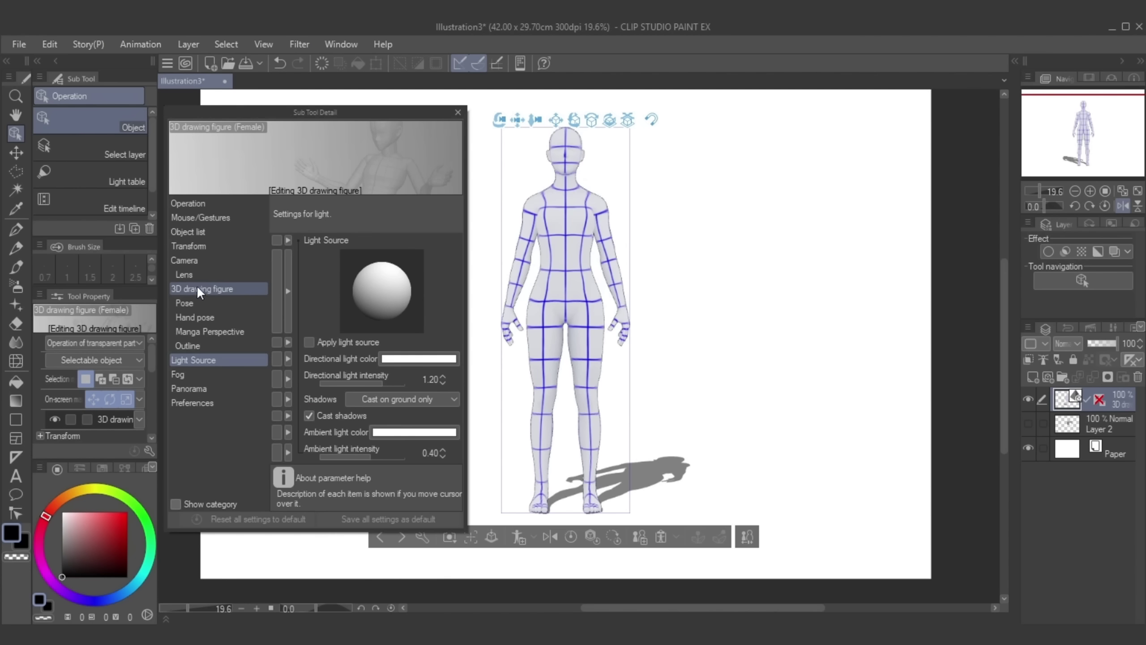
pyautogui.click(212, 292)
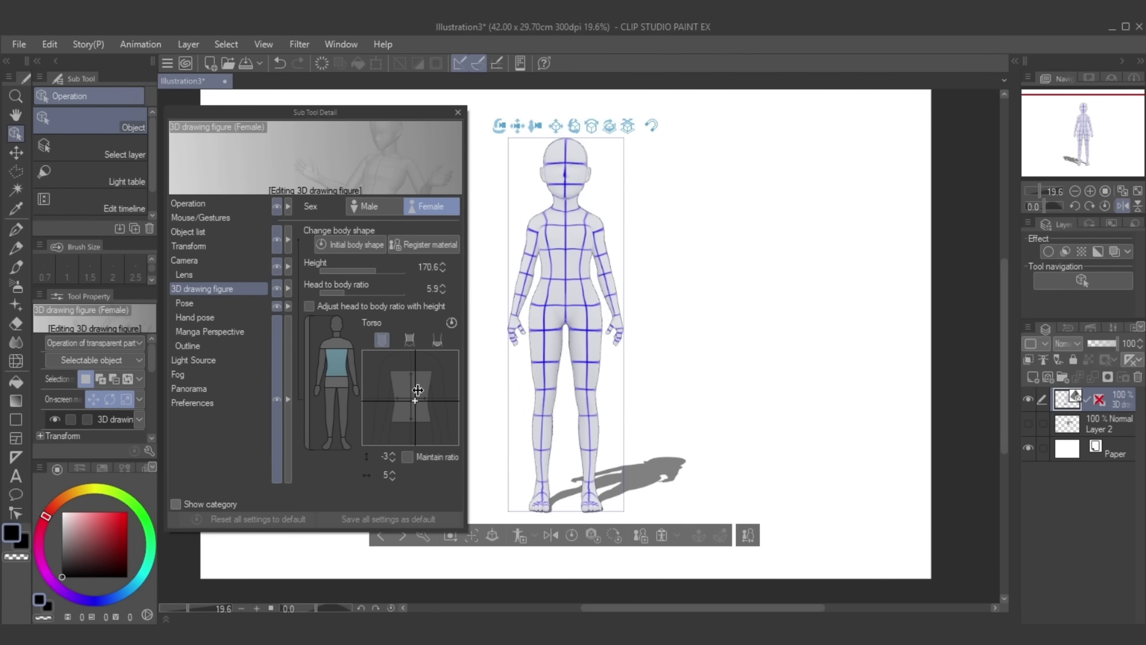
pyautogui.moveTo(417, 389); pyautogui.dragTo(410, 393)
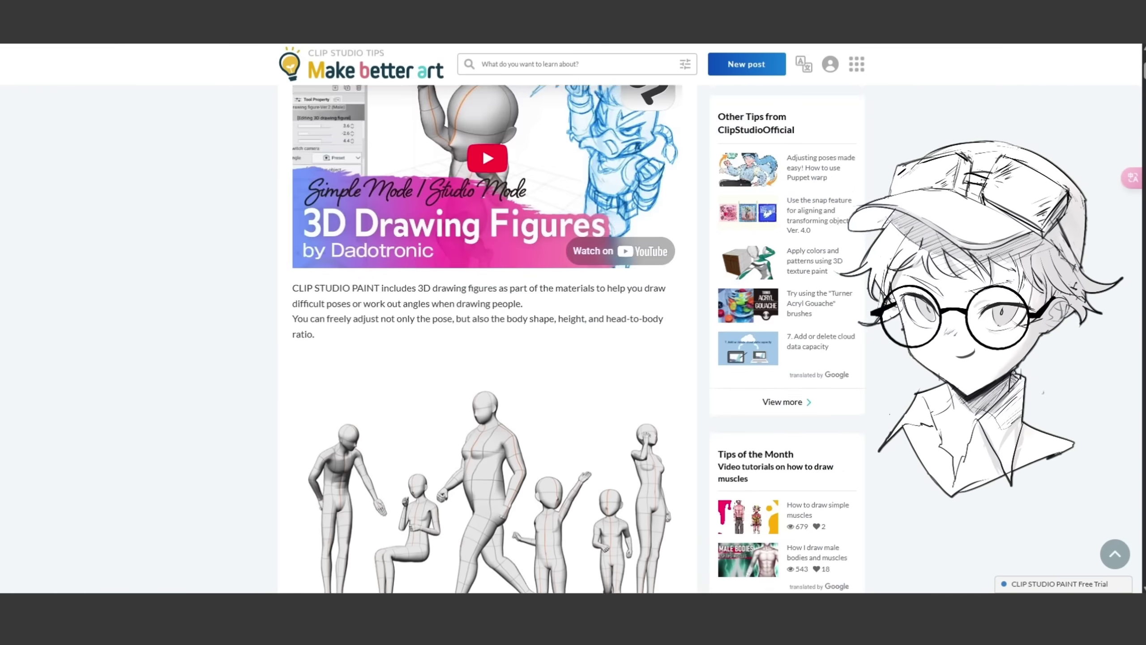
# Step: Switch to the browser and read the Clip Studio Tips article on importing 3D drawing figures and choosing their camera angle
pyautogui.scroll(-5, 487, 339)
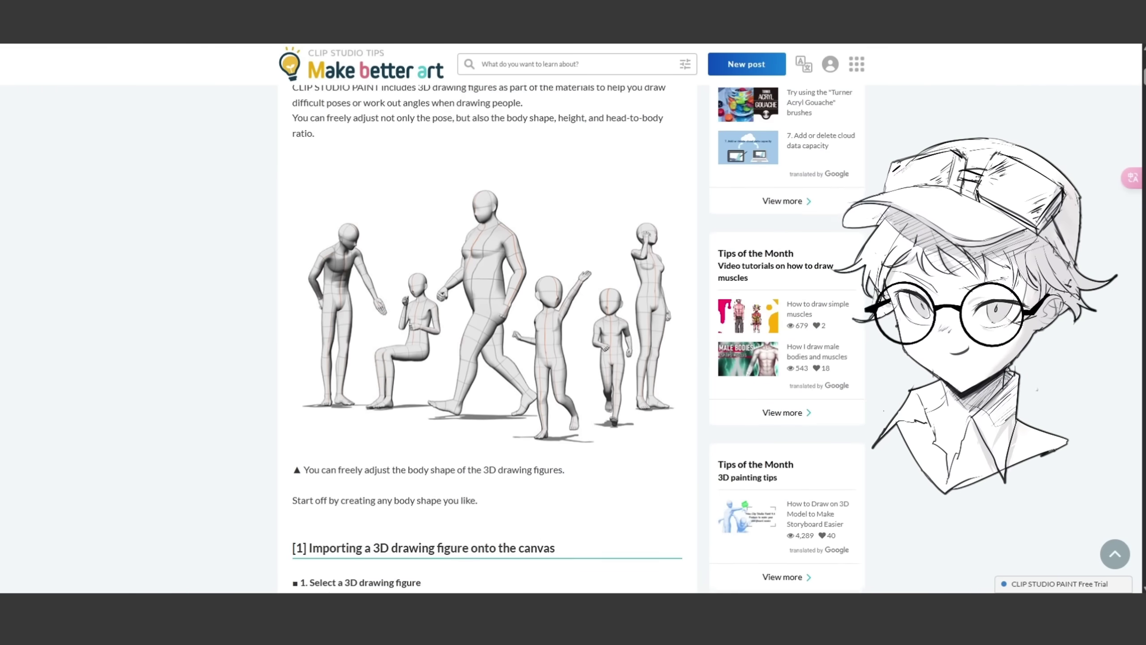
pyautogui.scroll(-12, 487, 338)
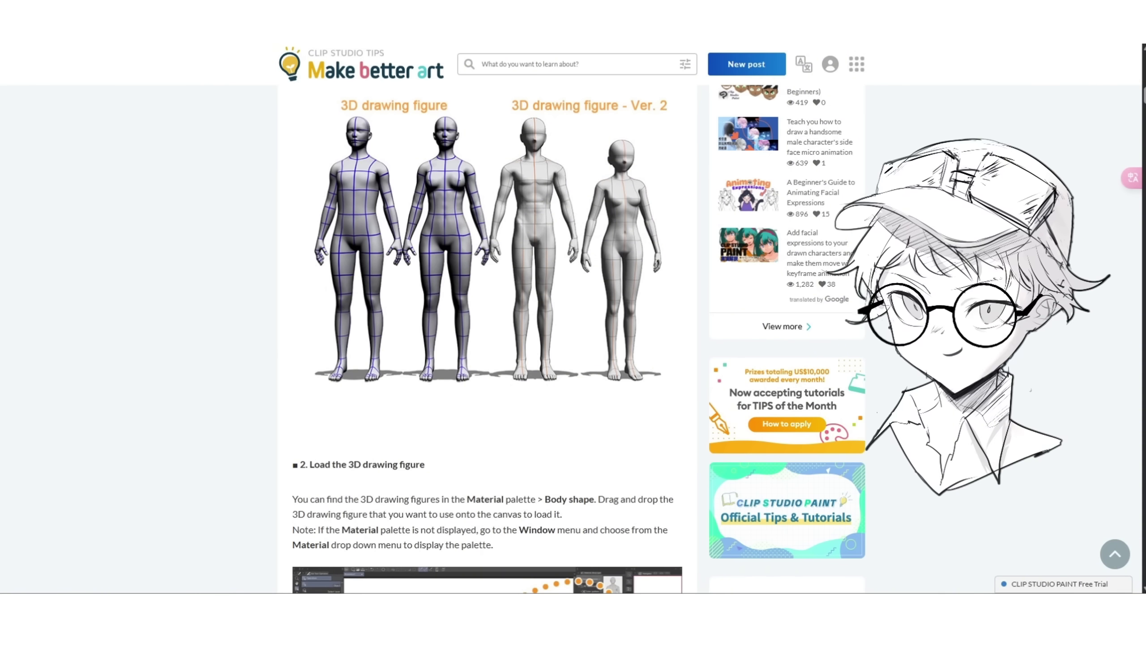
pyautogui.scroll(-13, 487, 339)
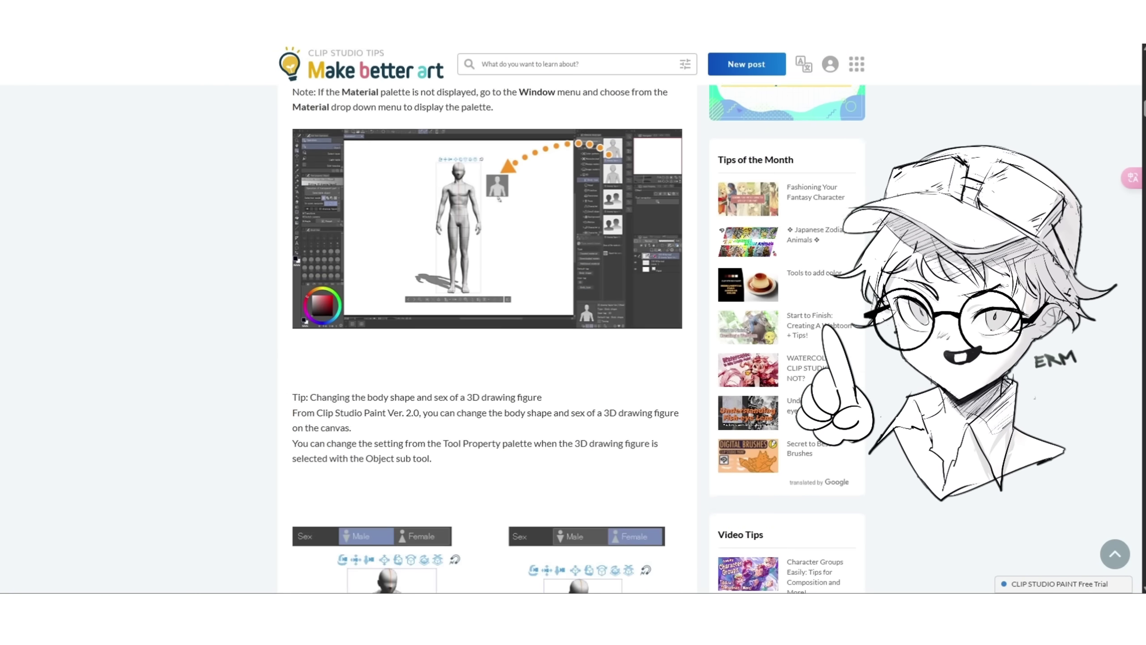
pyautogui.scroll(-12, 487, 338)
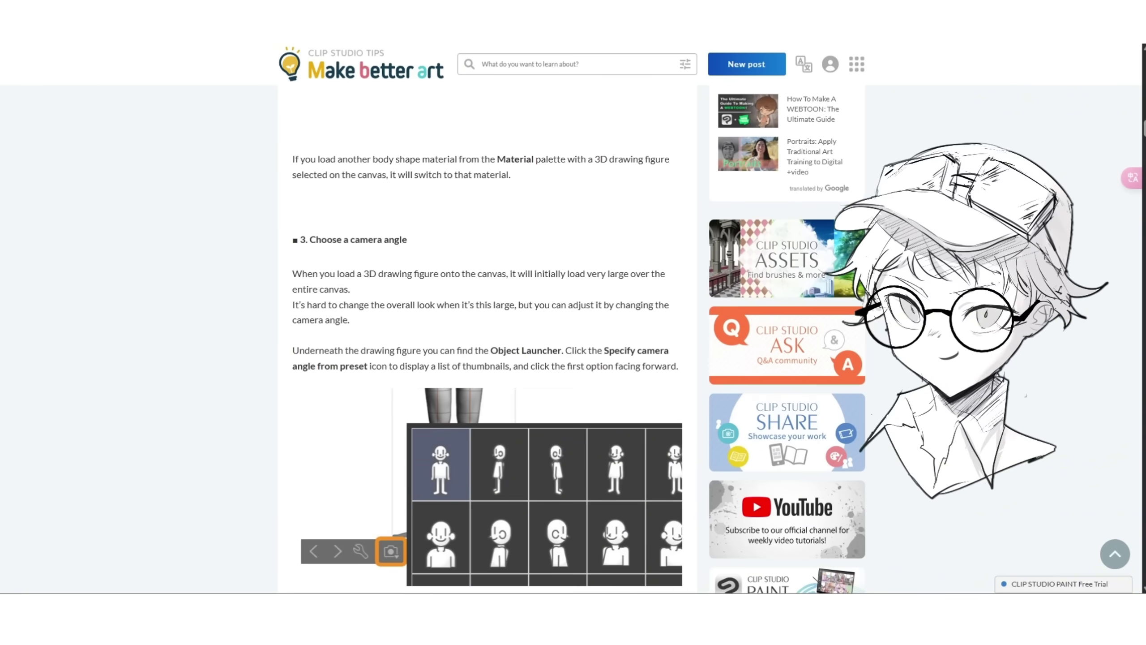
pyautogui.scroll(-7, 487, 338)
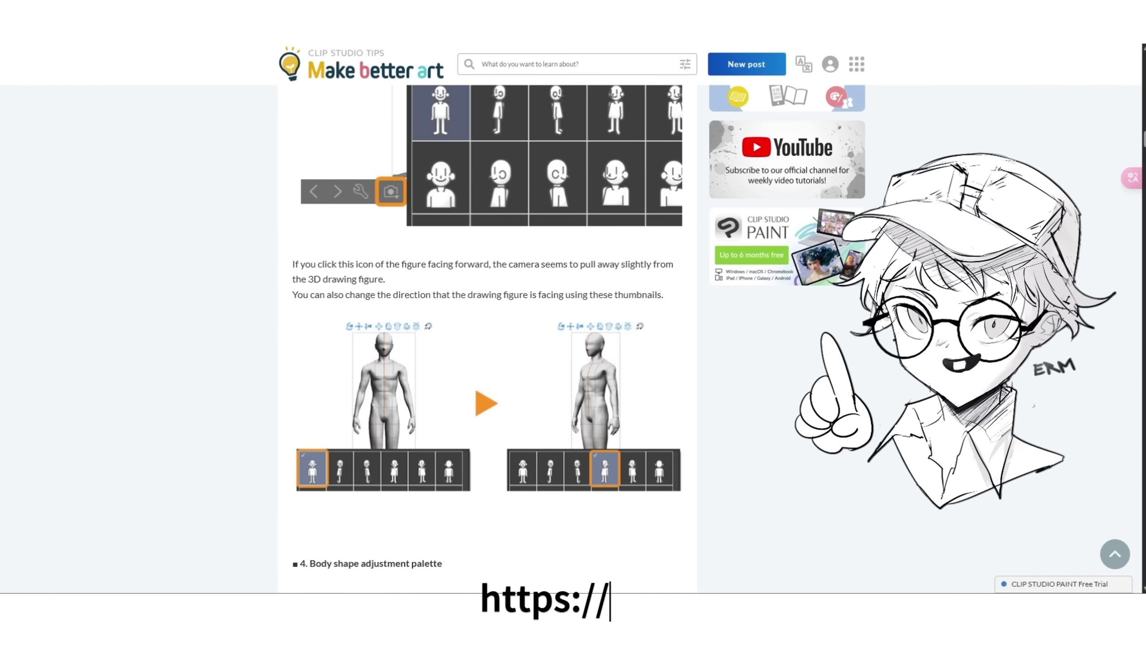
# Step: Read the article's section on adjusting the 3D drawing figure's body shape
pyautogui.scroll(-10, 488, 338)
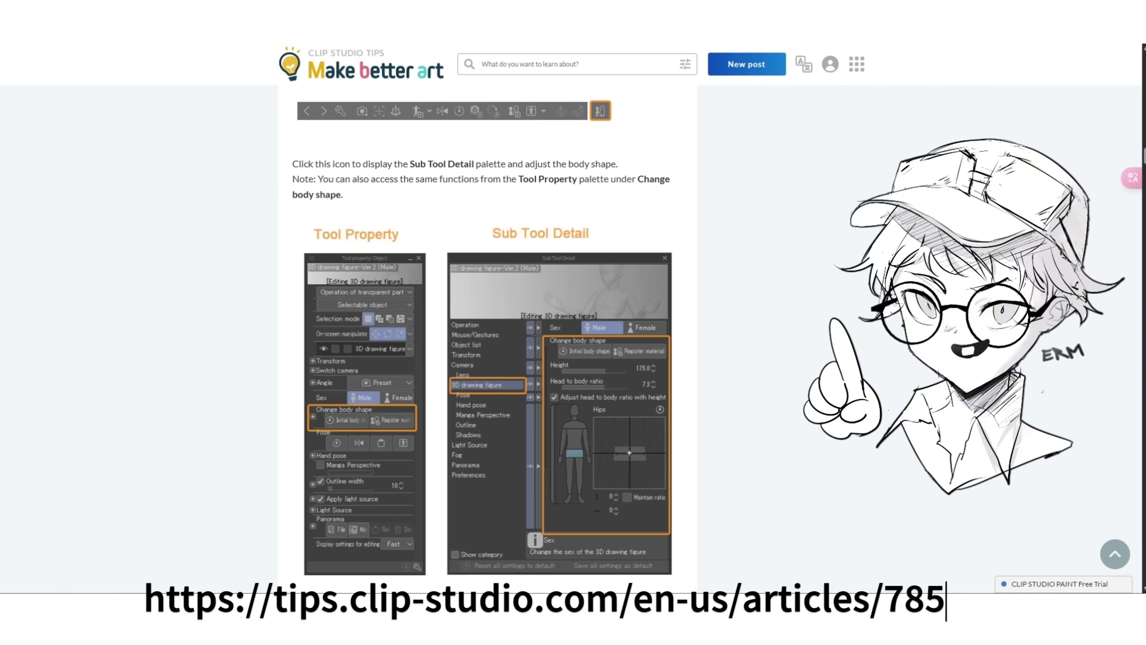
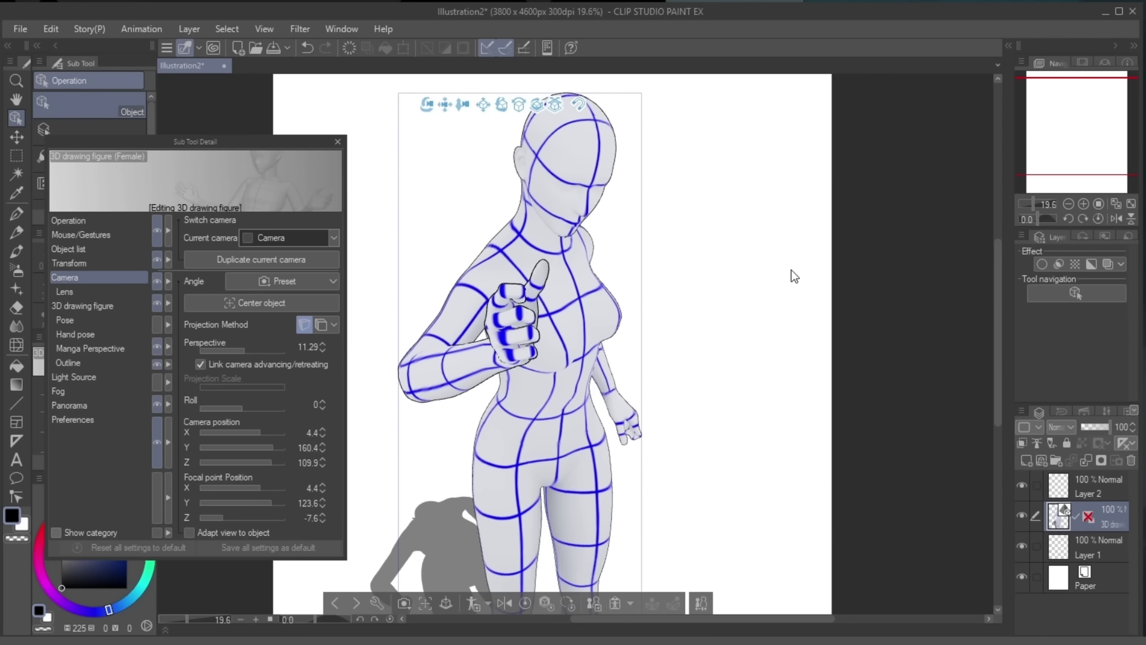
# Step: Close the figure's detail settings, add a raster layer above the 3D figure and merge it down into the figure layer
pyautogui.click(338, 142)
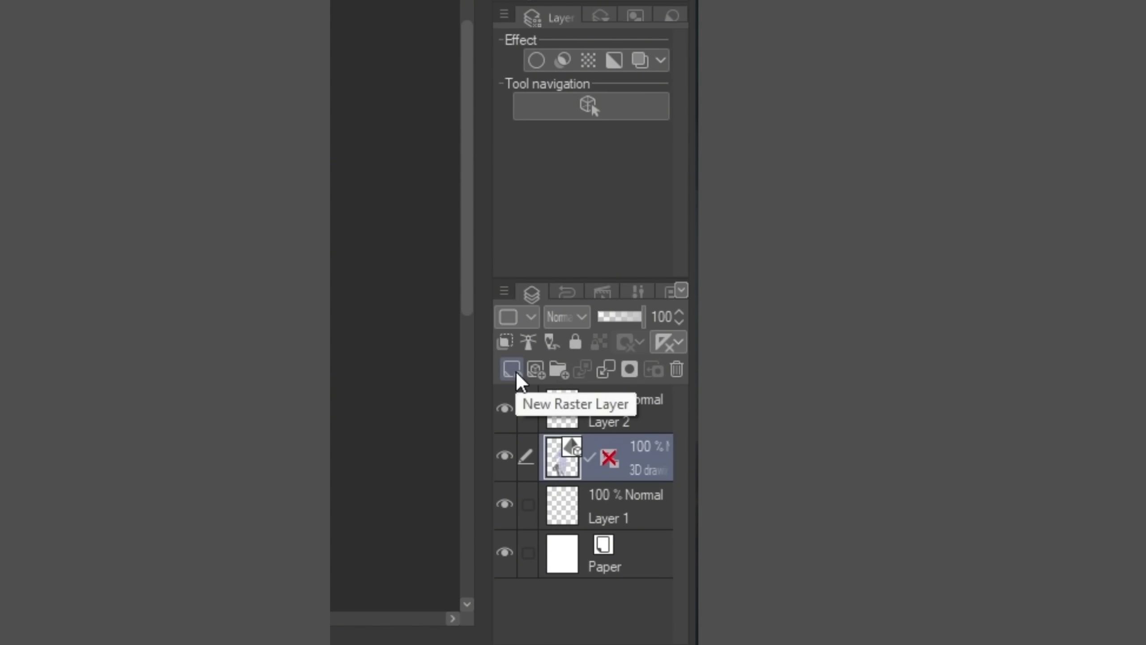
pyautogui.click(1029, 462)
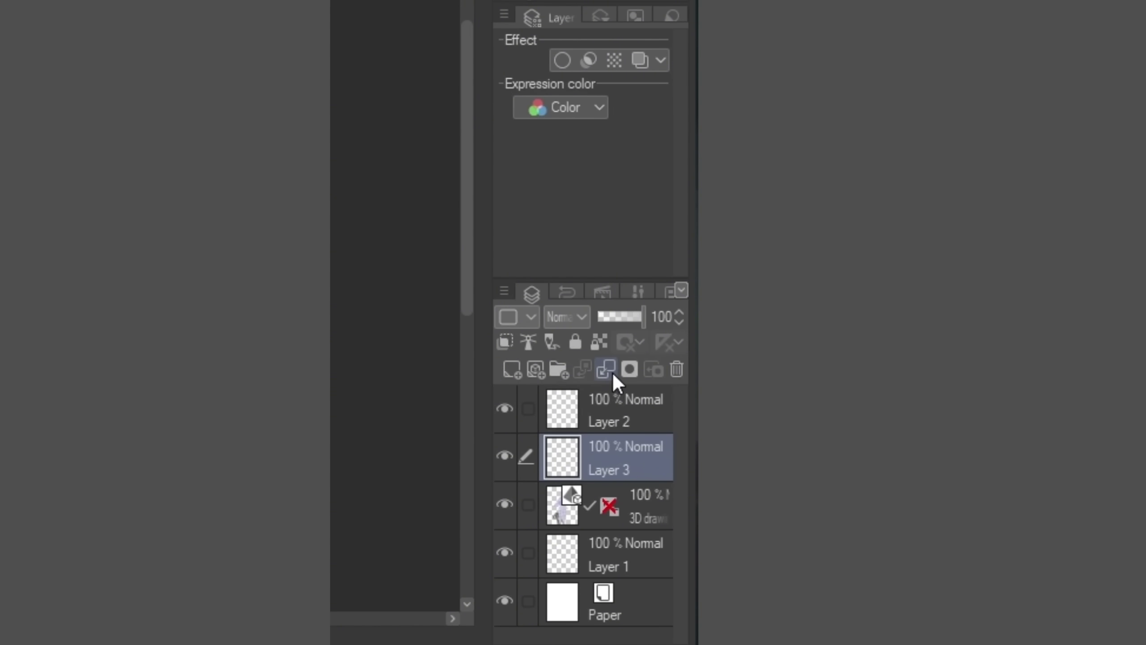
pyautogui.click(613, 376)
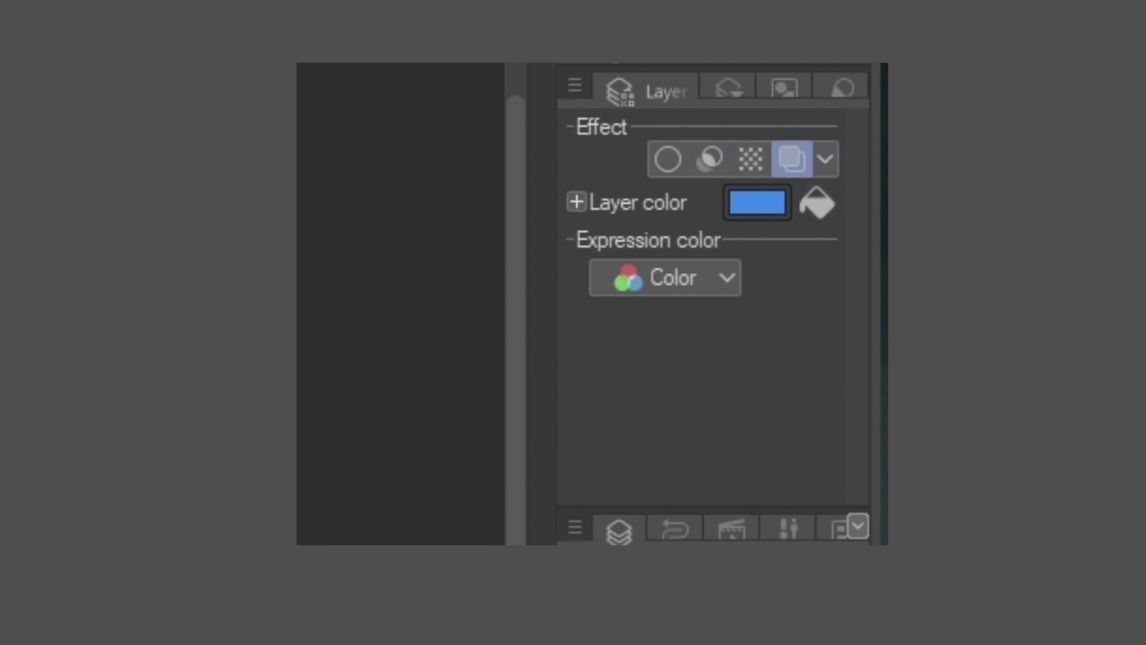
# Step: Set the figure layer's layer color to orange-red FF6B3E and lower the layer's opacity to 31
pyautogui.click(760, 209)
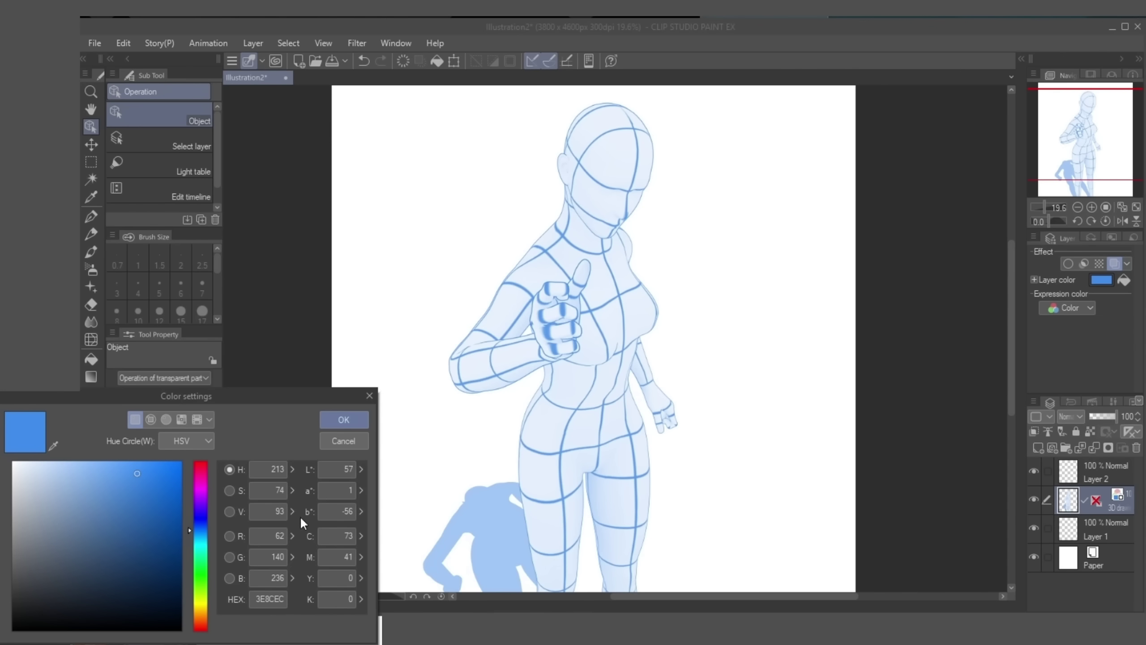
pyautogui.moveTo(203, 609); pyautogui.dragTo(203, 626)
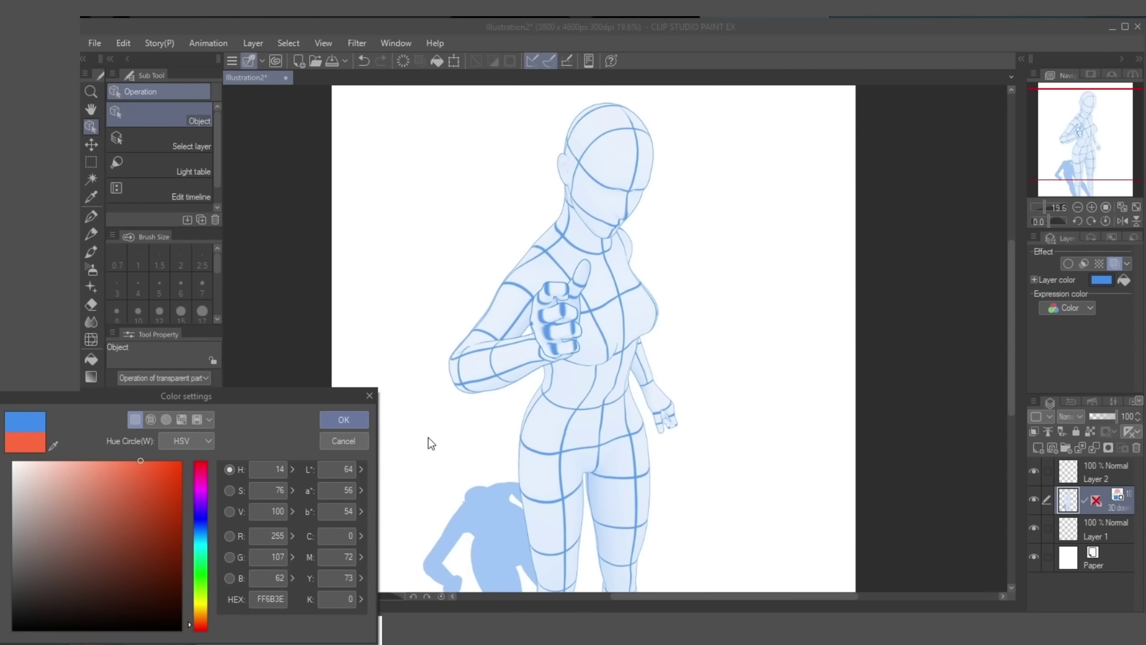
pyautogui.click(344, 420)
pyautogui.moveTo(1106, 413); pyautogui.dragTo(1090, 425)
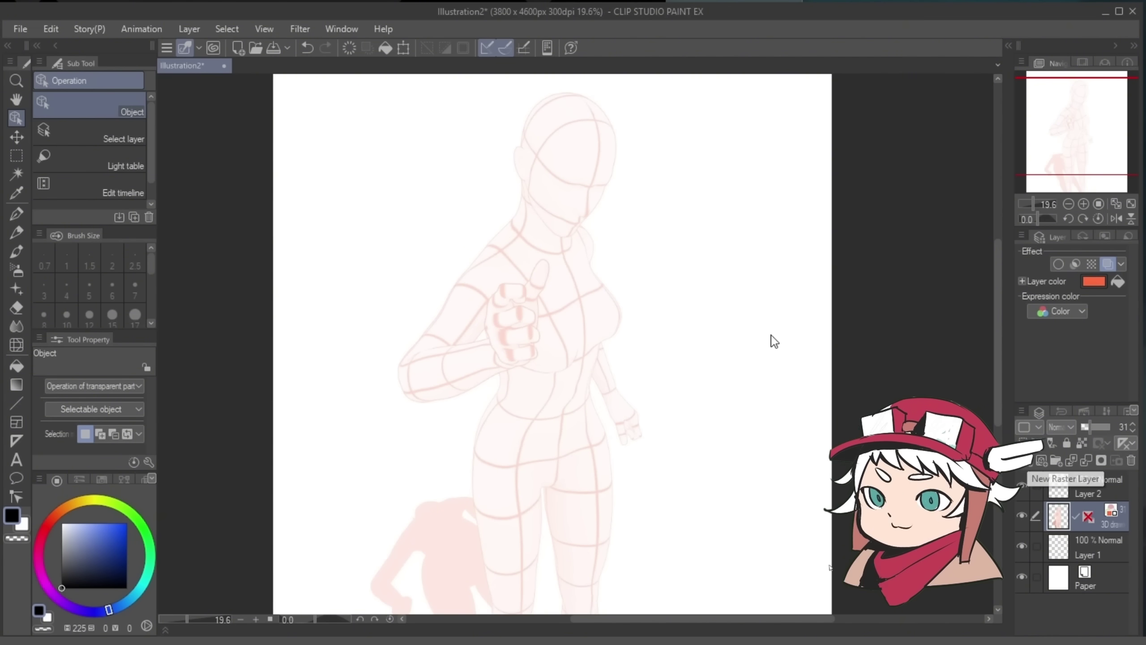
# Step: Sketch the girl's face, fringe, raised arm and torso on Layer 2 with the G-pen, following the faded figure
pyautogui.scroll(-2, 775, 342)
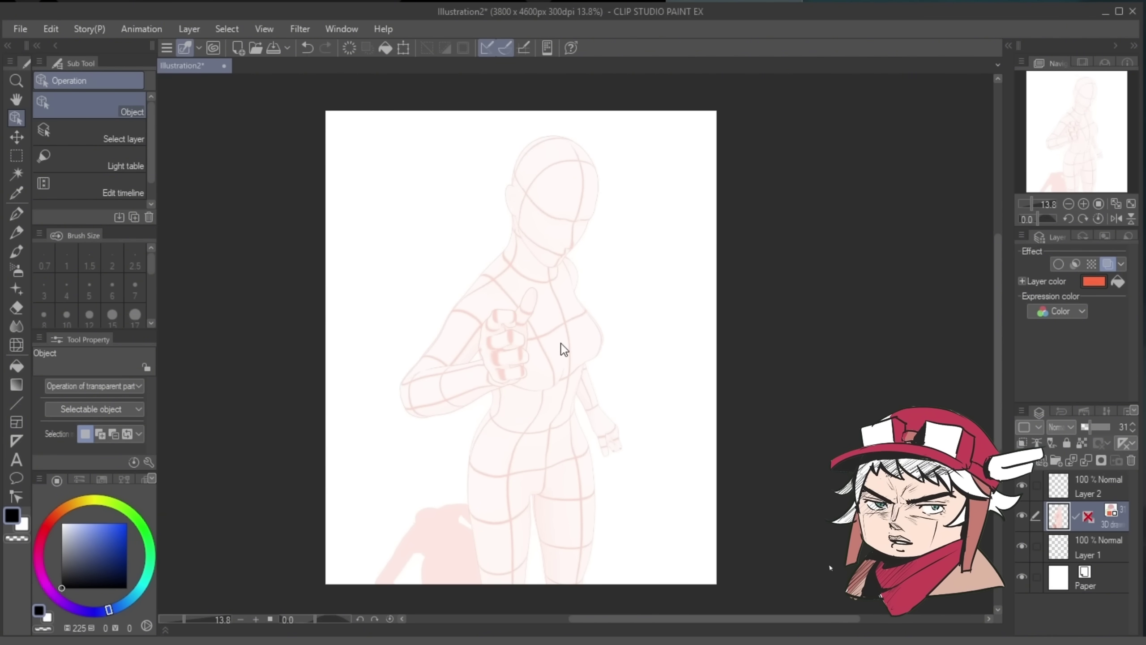
pyautogui.click(1089, 473)
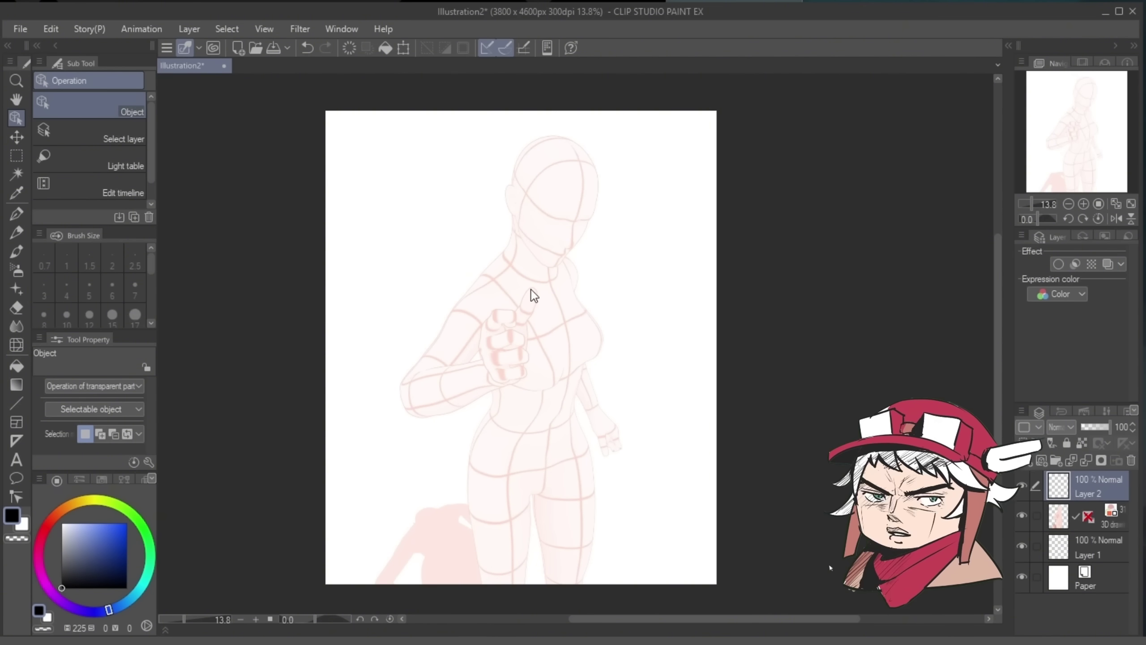
pyautogui.scroll(2, 574, 249)
pyautogui.scroll(-1, 574, 248)
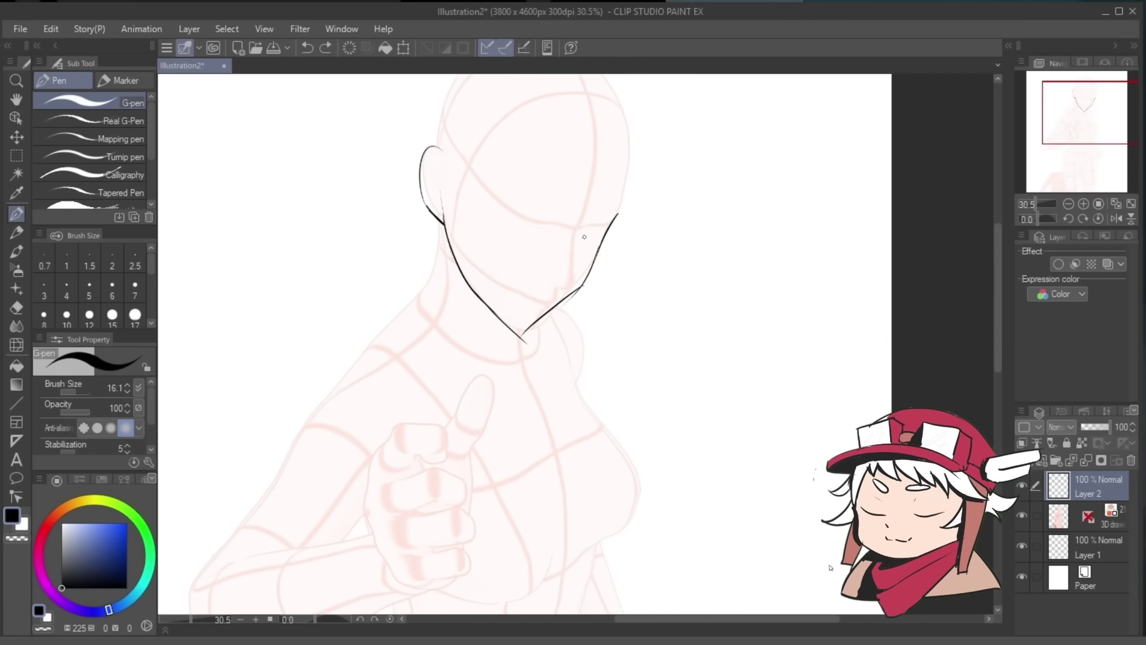
pyautogui.moveTo(616, 215); pyautogui.dragTo(583, 249)
pyautogui.moveTo(488, 184); pyautogui.dragTo(552, 228)
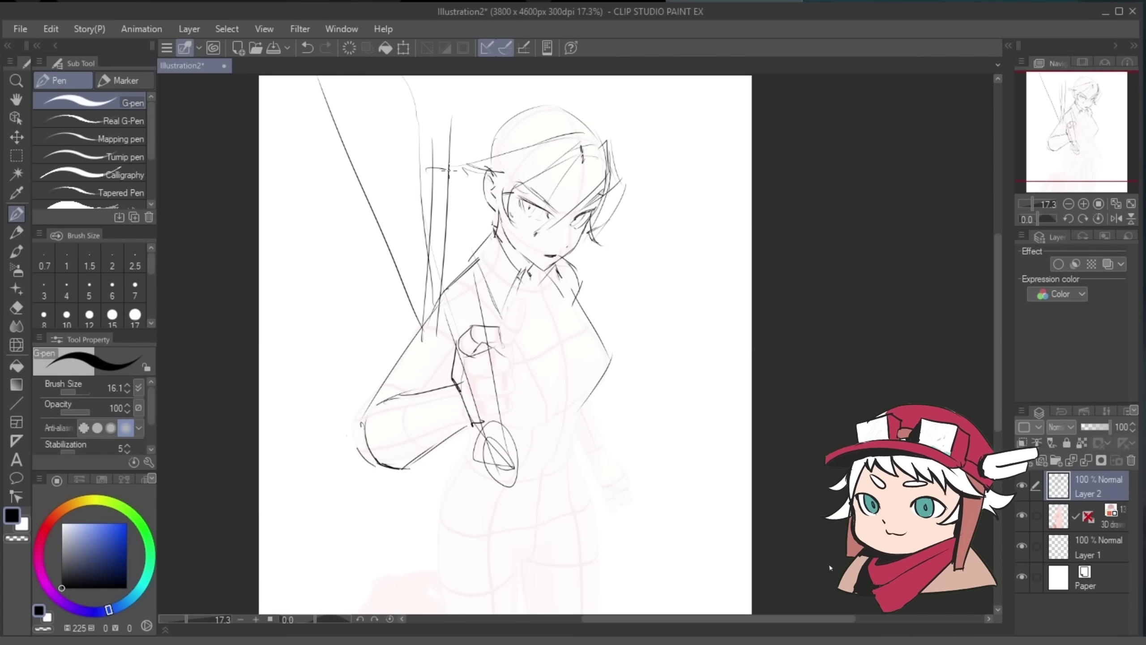
pyautogui.moveTo(474, 199); pyautogui.dragTo(463, 263)
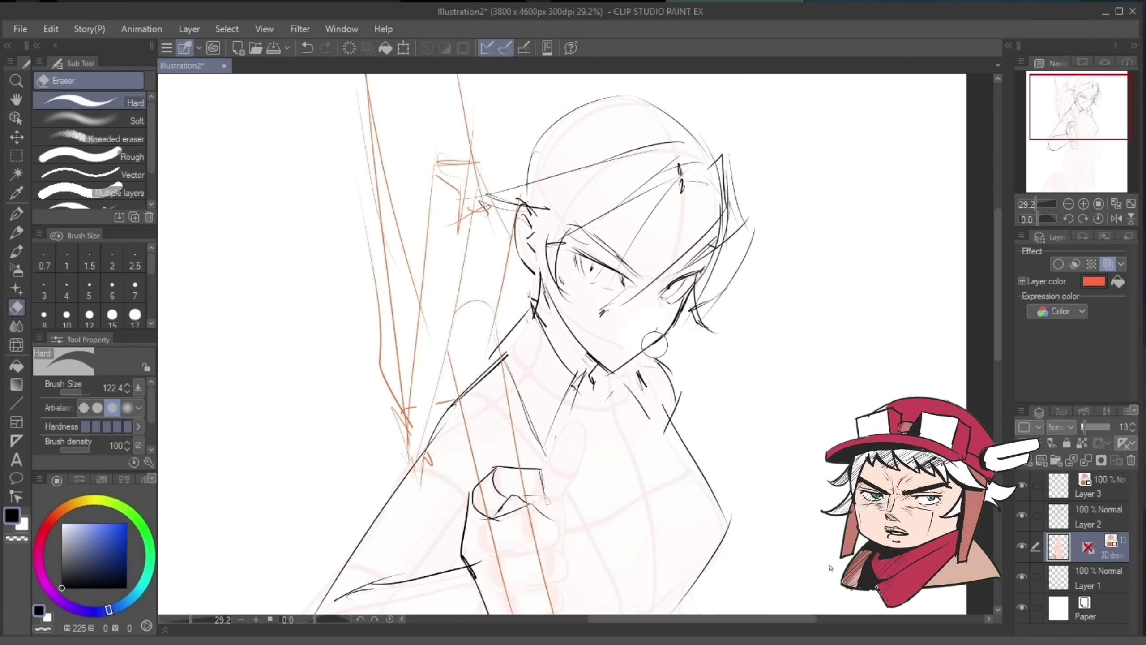
# Step: Erase the rough cape lines beside the girl's far shoulder and redraw the collar and cape edge on Layer 2
pyautogui.press('/')
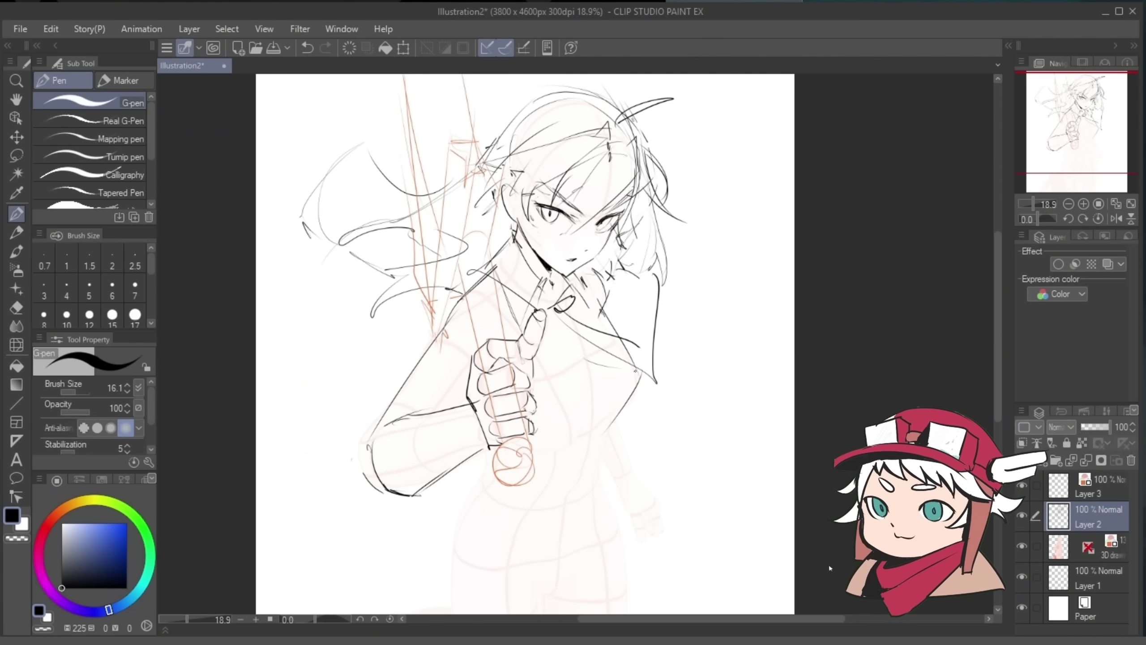
pyautogui.press('e')
pyautogui.moveTo(657, 271)
pyautogui.mouseDown()
pyautogui.moveTo(654, 282)
pyautogui.moveTo(616, 275)
pyautogui.mouseUp()
pyautogui.press('p')
pyautogui.press('e')
pyautogui.moveTo(651, 348); pyautogui.dragTo(641, 310)
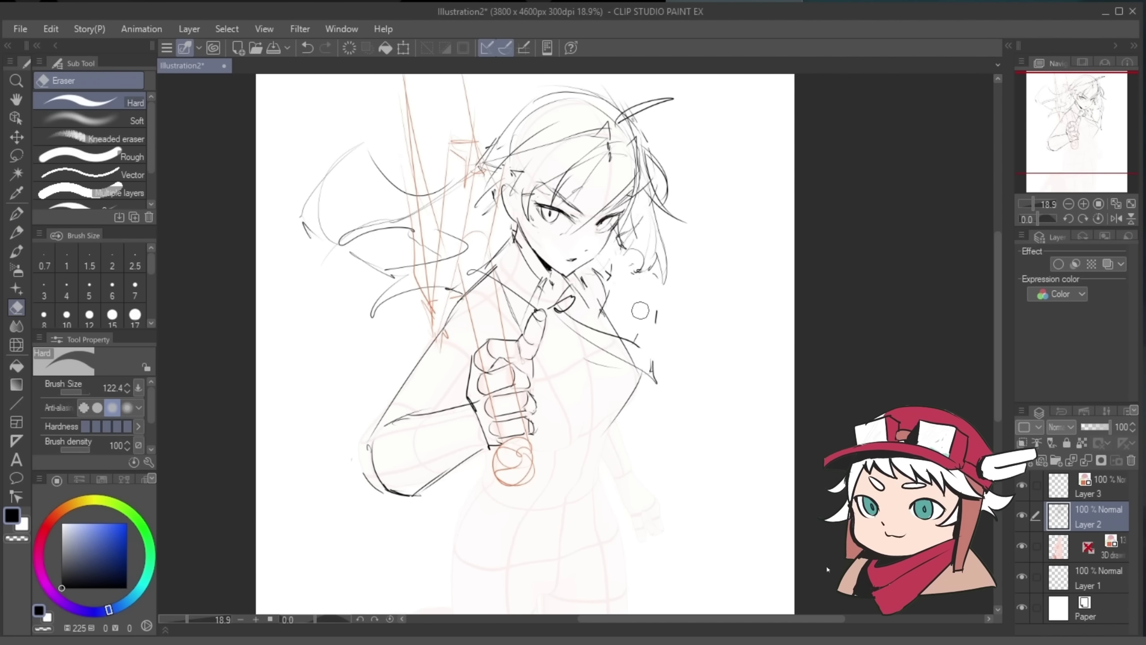
pyautogui.press('p')
pyautogui.moveTo(559, 310); pyautogui.dragTo(598, 302)
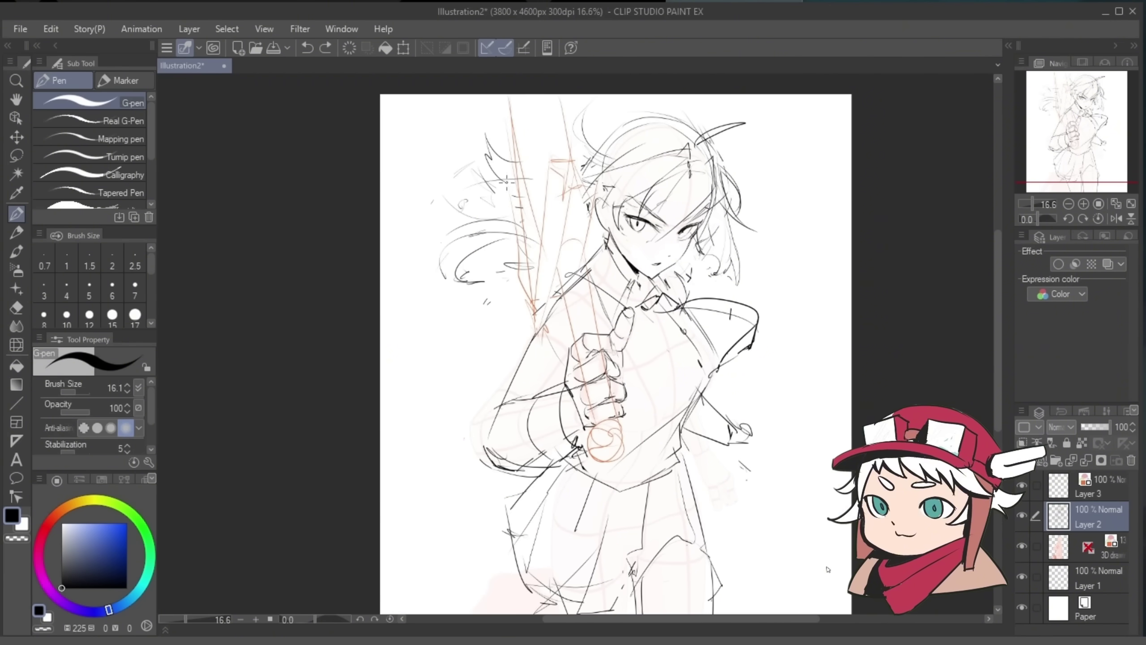
# Step: Sketch the scarf and hair flowing behind the near shoulder, undoing one stroke and erasing the line crossing the upper arm
pyautogui.hotkey('alt', 'space')
pyautogui.hotkey('ctrl', 'z')
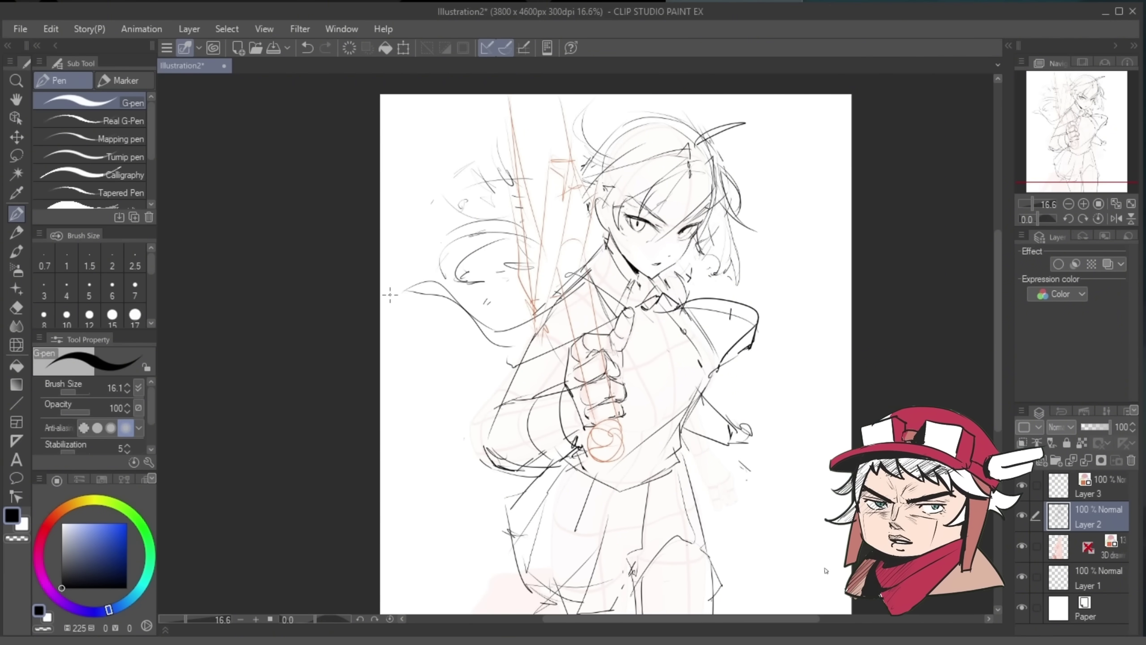
pyautogui.press('e')
pyautogui.moveTo(510, 364)
pyautogui.mouseDown()
pyautogui.moveTo(526, 334)
pyautogui.moveTo(560, 342)
pyautogui.mouseUp()
pyautogui.press('p')
pyautogui.moveTo(522, 327); pyautogui.dragTo(561, 343)
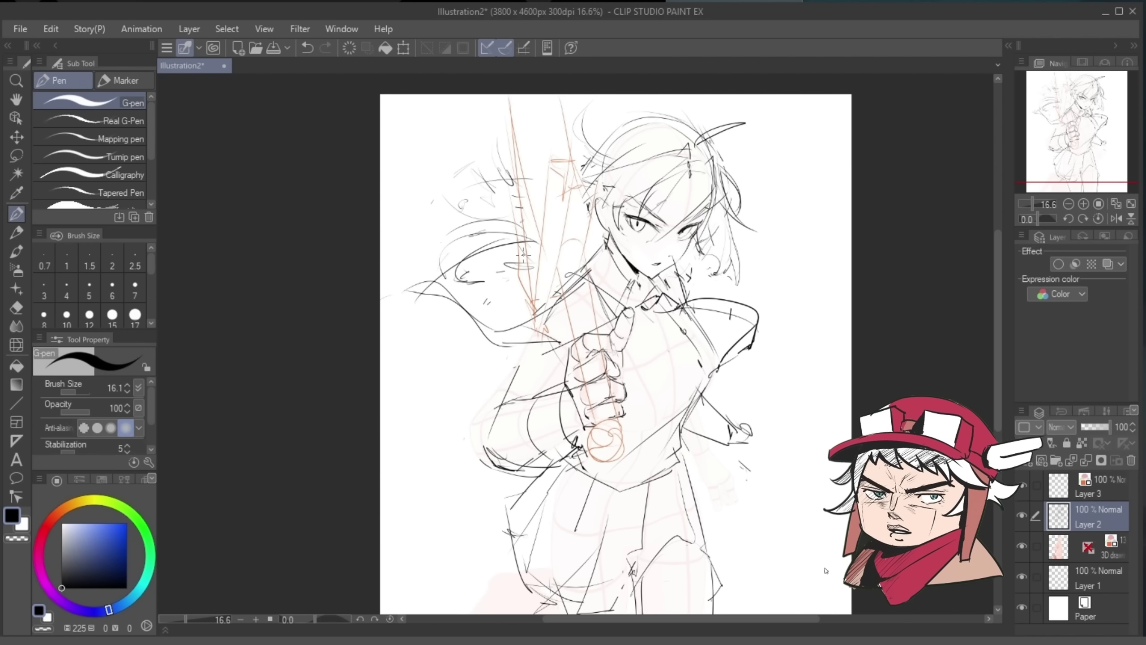
# Step: Erase stray lines around the near upper arm and draw the long scarf tail behind the elbow, undoing one stroke
pyautogui.press('e')
pyautogui.moveTo(515, 332)
pyautogui.mouseDown()
pyautogui.moveTo(498, 308)
pyautogui.moveTo(419, 400)
pyautogui.mouseUp()
pyautogui.press('p')
pyautogui.hotkey('ctrl', 'z')
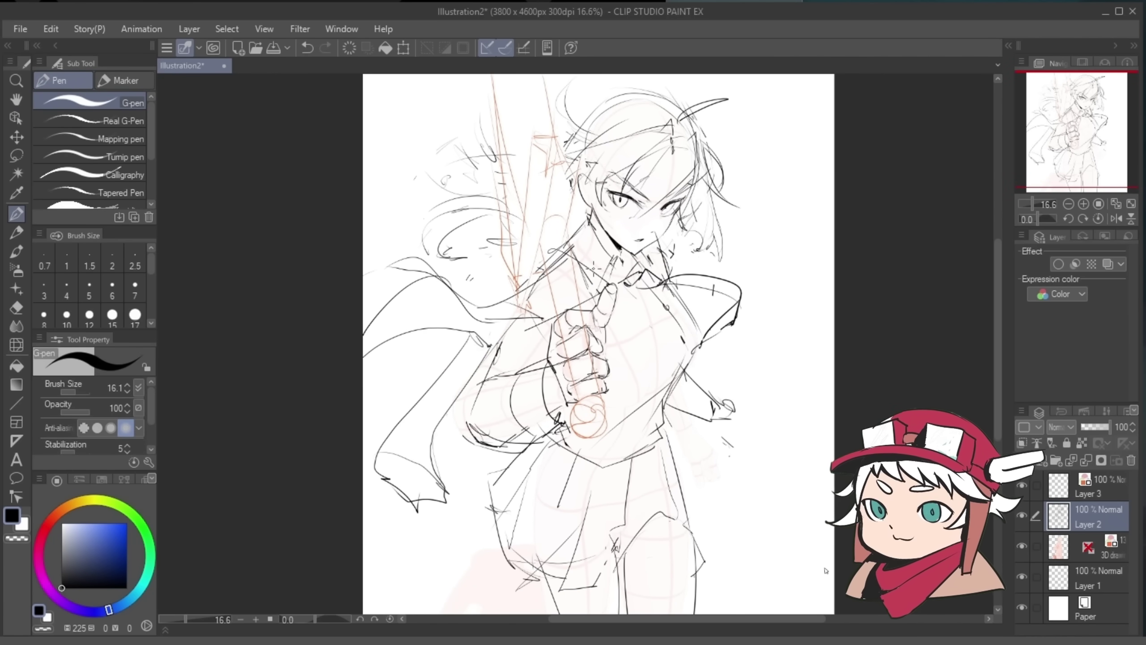
# Step: Clean up the lines between the near shoulder and the sword, and check the sketch in mirrored view
pyautogui.moveTo(718, 331); pyautogui.dragTo(687, 309)
pyautogui.press('e')
pyautogui.moveTo(541, 249); pyautogui.dragTo(543, 217)
pyautogui.press('p')
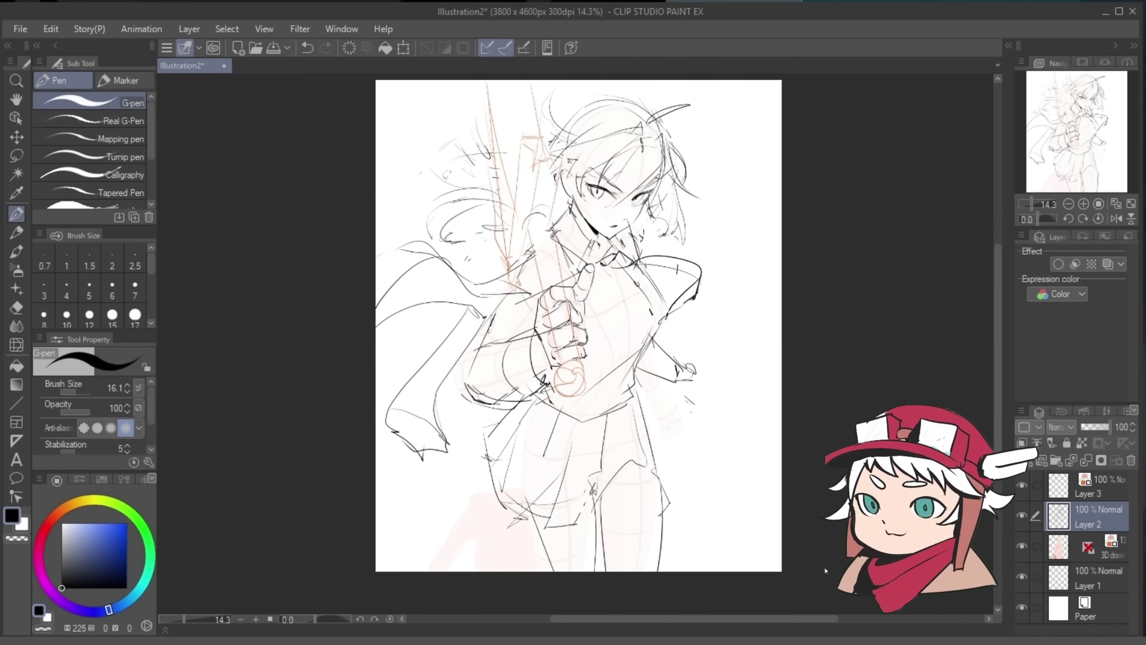
pyautogui.moveTo(664, 289); pyautogui.dragTo(647, 279)
pyautogui.press('h')
pyautogui.press('h')
# Step: Select Layer 3 with the orange sword sketch and open it for transforming
pyautogui.press('e')
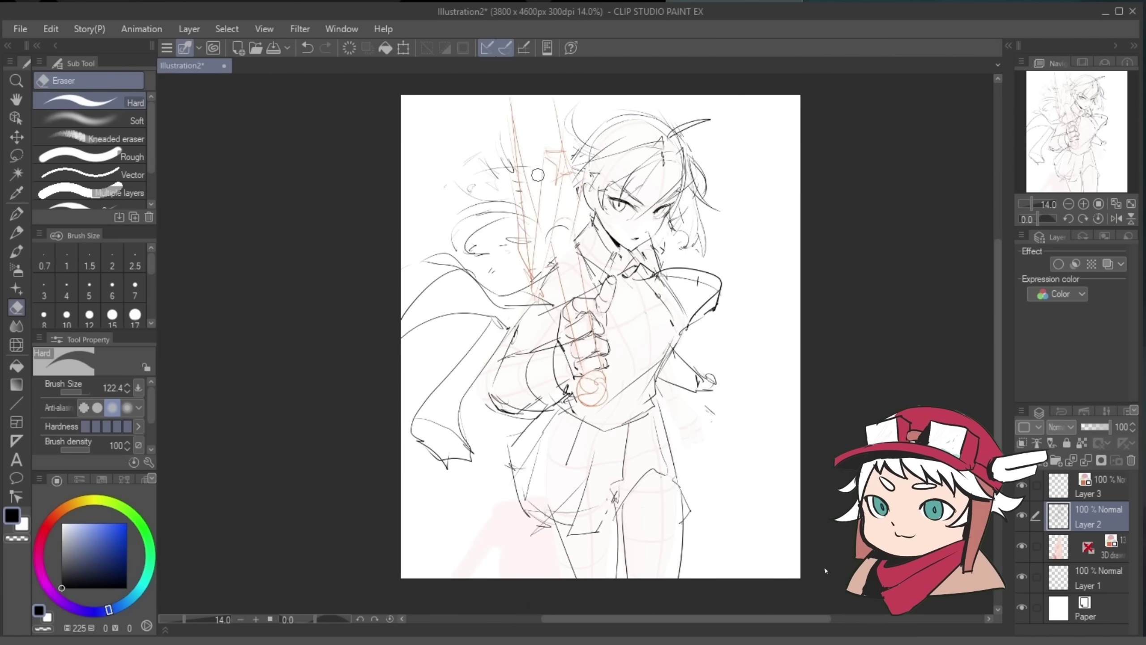
pyautogui.hotkey('alt', ']')
pyautogui.hotkey('ctrl', 't')
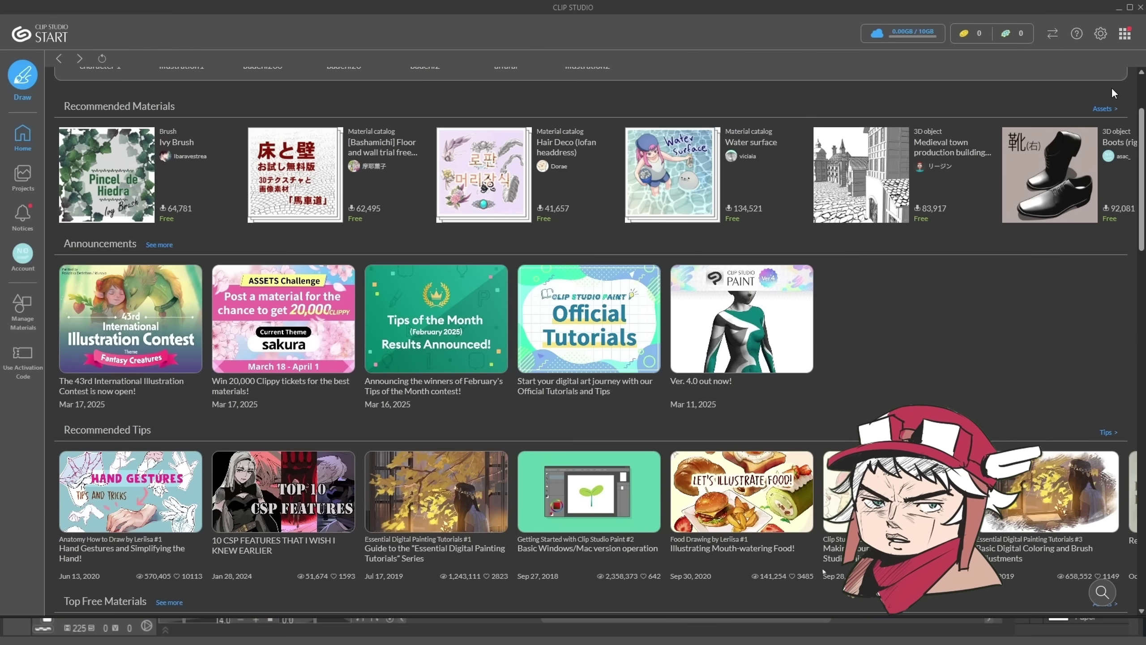
# Step: Find the free Line Drawing Pen brush among the popular materials in Clip Studio Assets and download it
pyautogui.click(1104, 92)
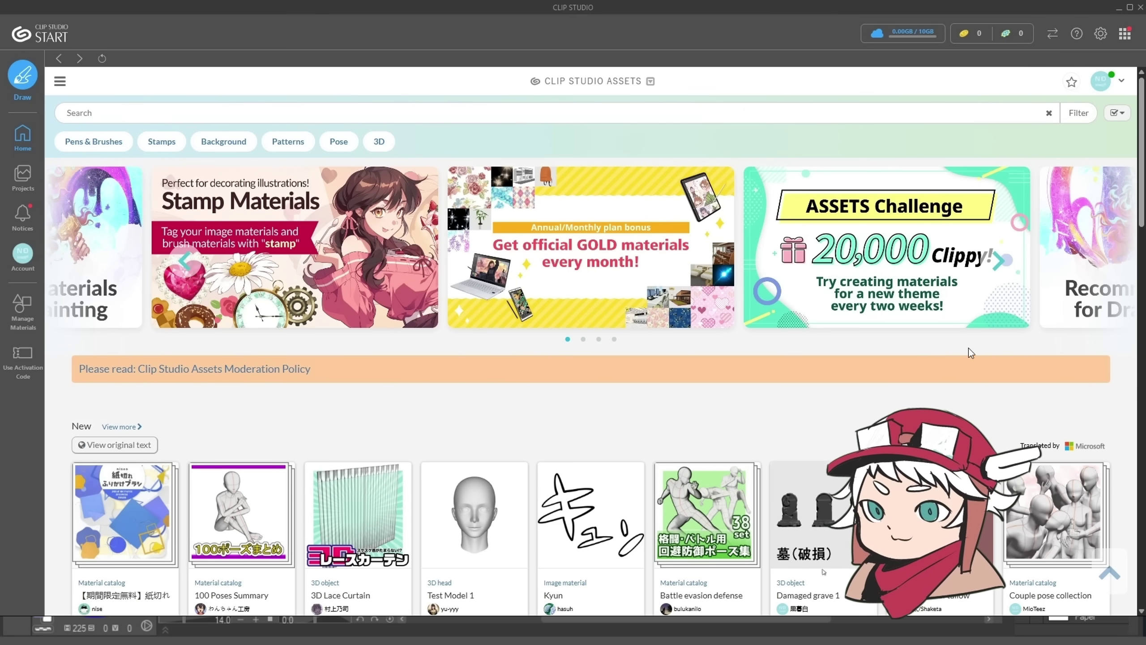
pyautogui.scroll(-1, 970, 357)
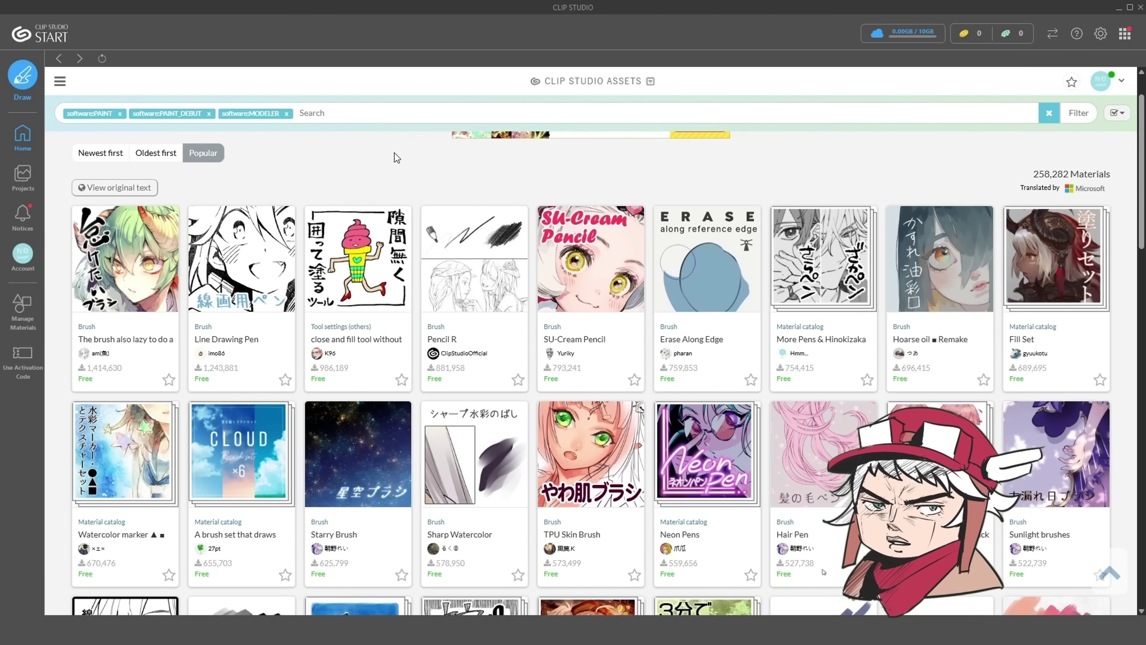
pyautogui.scroll(-1, 395, 143)
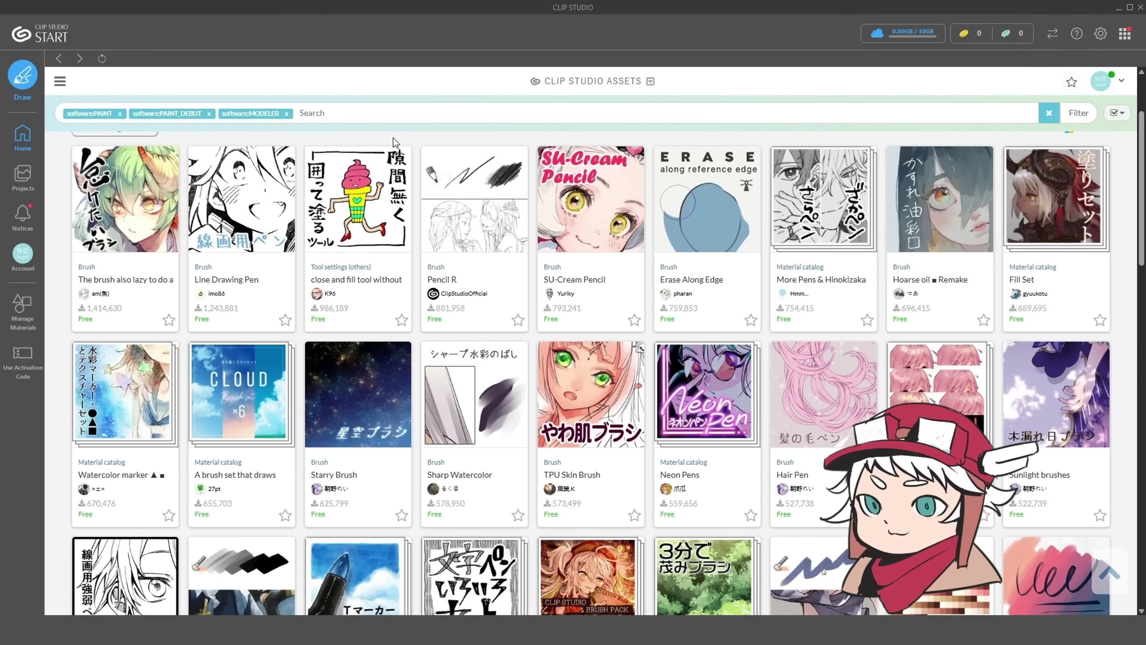
pyautogui.scroll(-1, 396, 143)
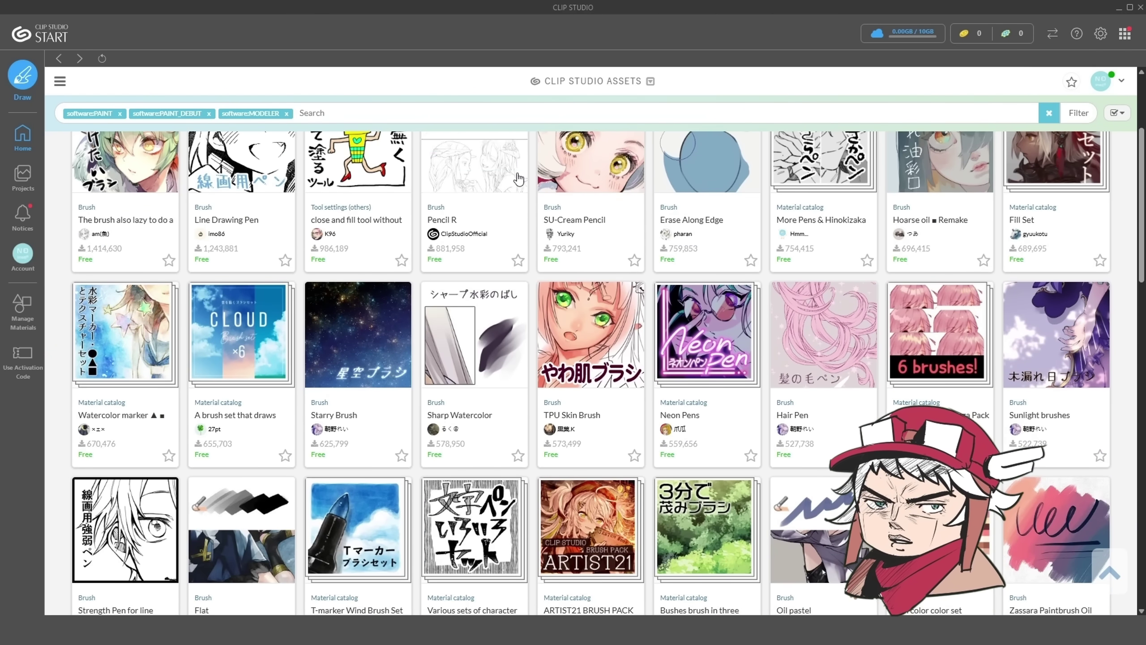
pyautogui.scroll(1, 673, 222)
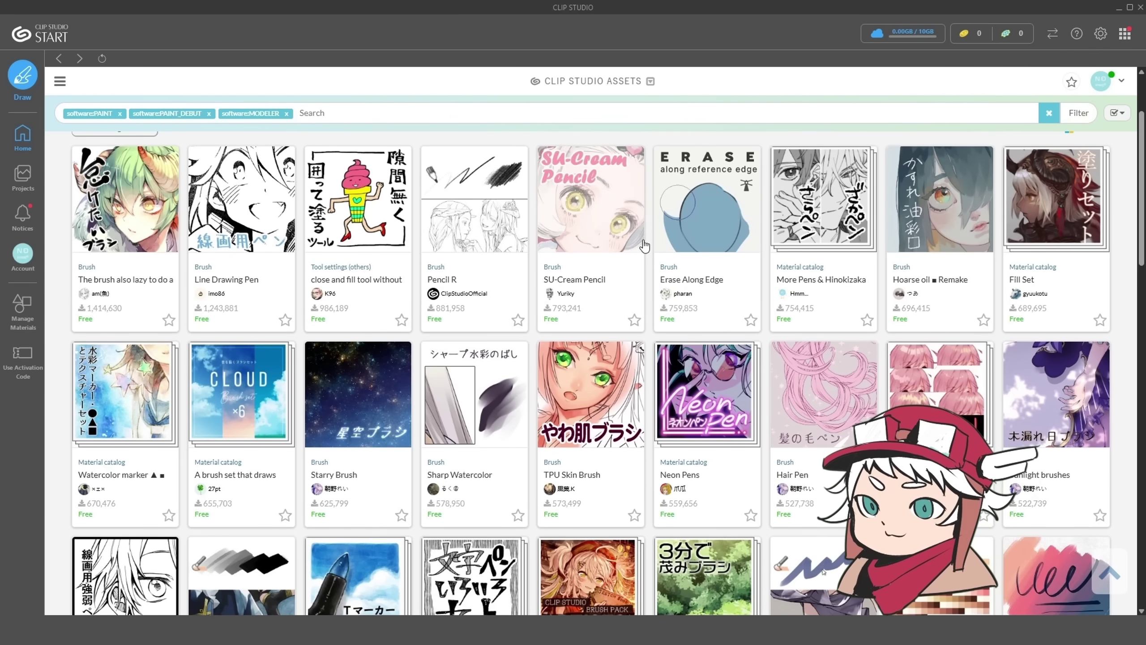
pyautogui.scroll(-1, 457, 253)
pyautogui.click(227, 204)
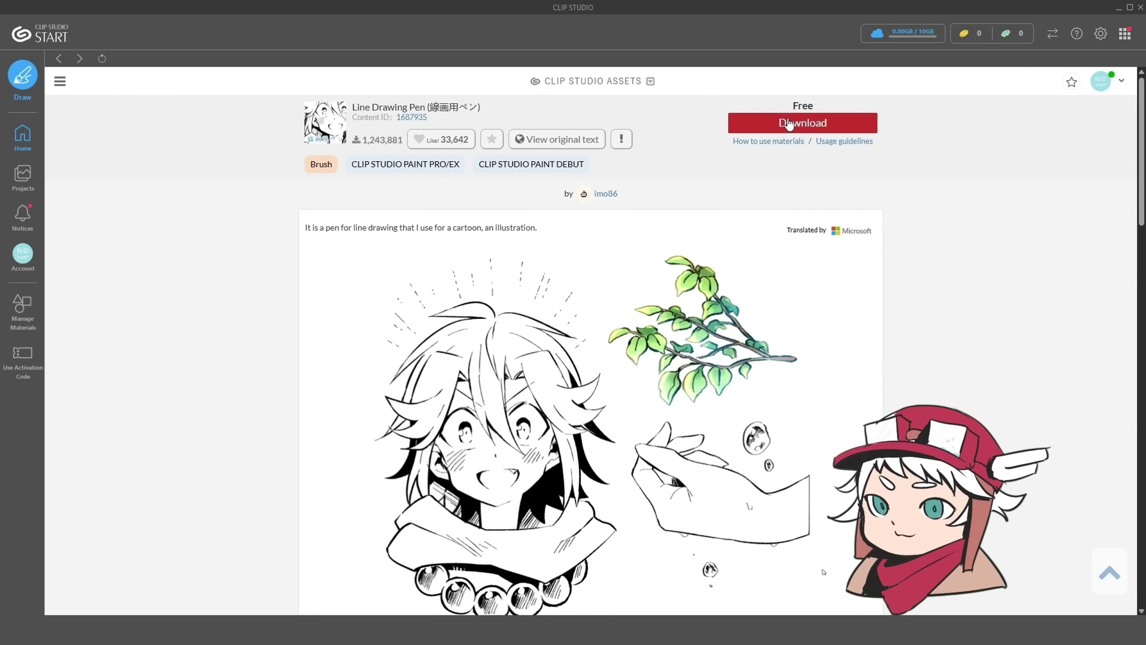
pyautogui.click(789, 124)
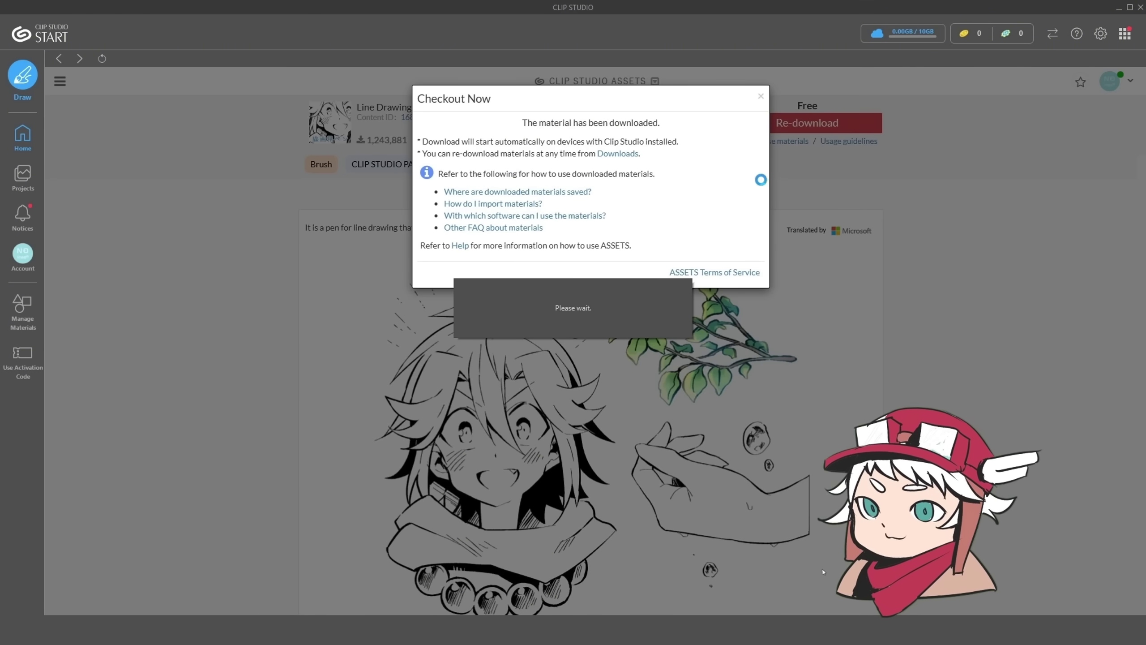
# Step: Switch to Clip Studio Paint, expand the material list and show the Download category under All materials
pyautogui.hotkey('alt', 'Tab')
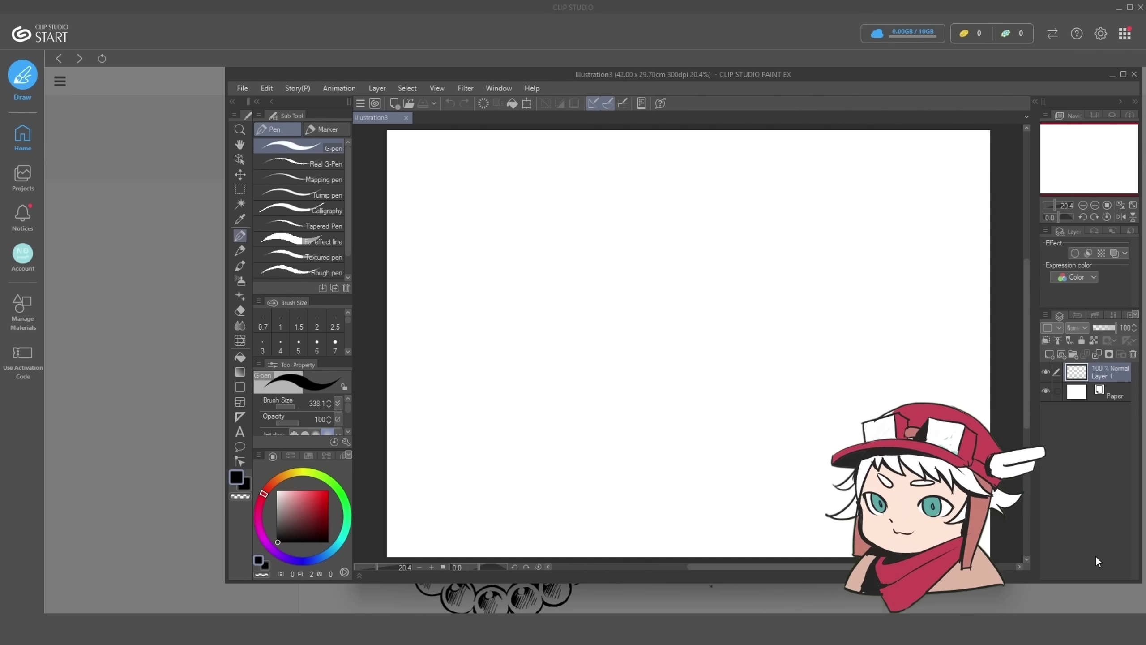
pyautogui.click(1037, 102)
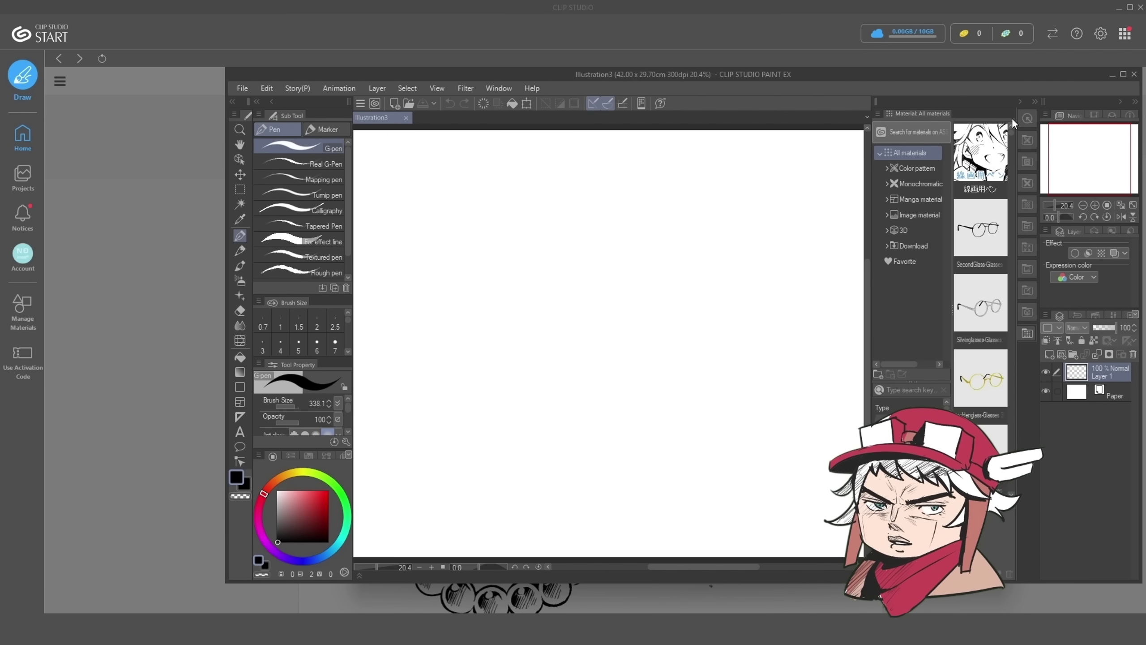
pyautogui.click(886, 246)
pyautogui.click(903, 263)
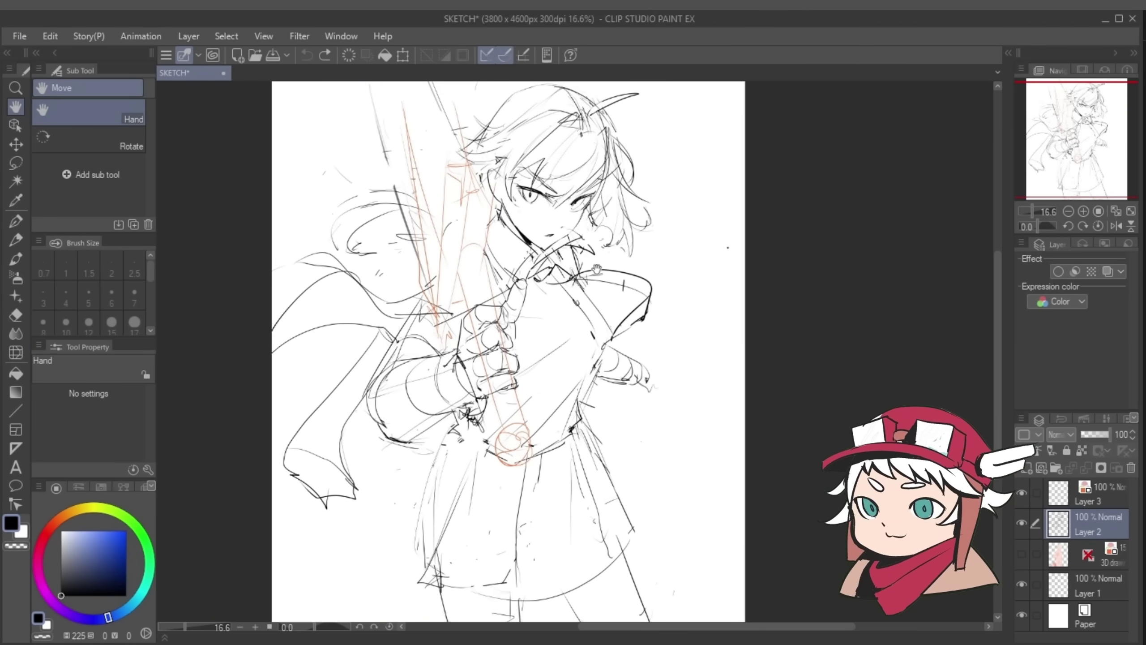
# Step: Check the sketch in mirrored view, erase the lines where the cape meets the torso and redraw the torso's edge
pyautogui.hotkey('alt', 'space')
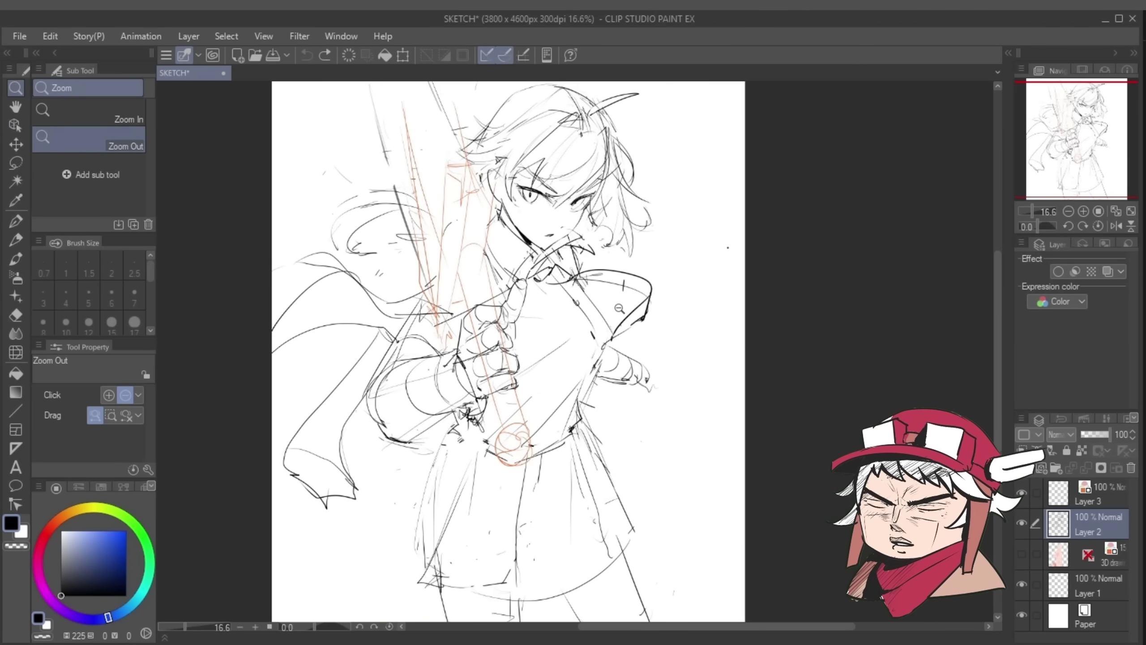
pyautogui.press('h')
pyautogui.press('h')
pyautogui.press('e')
pyautogui.moveTo(627, 317); pyautogui.dragTo(616, 333)
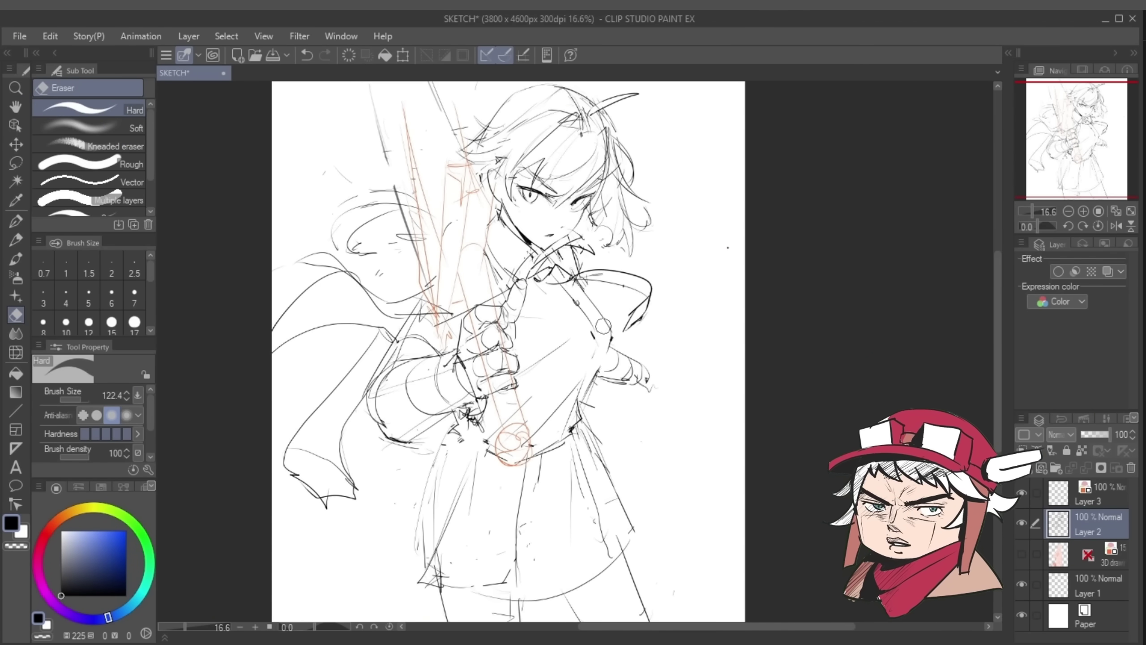
pyautogui.press('p')
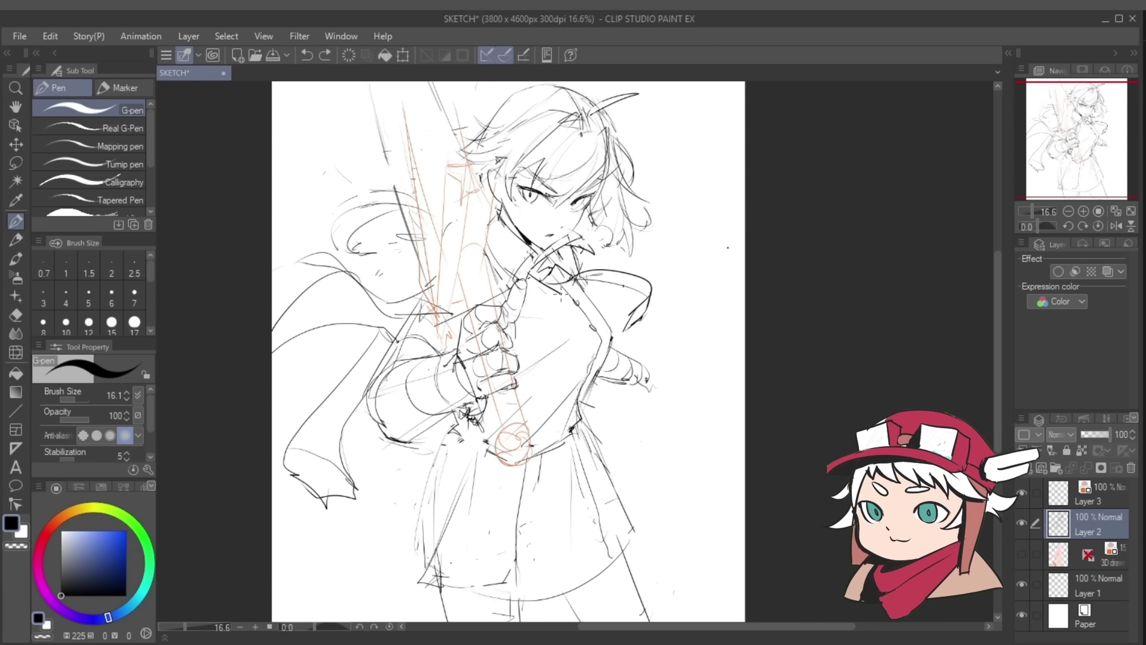
# Step: Erase the old collar lines, redraw the pointed collar and tie, and sketch a wider pleated skirt
pyautogui.press('e')
pyautogui.press('p')
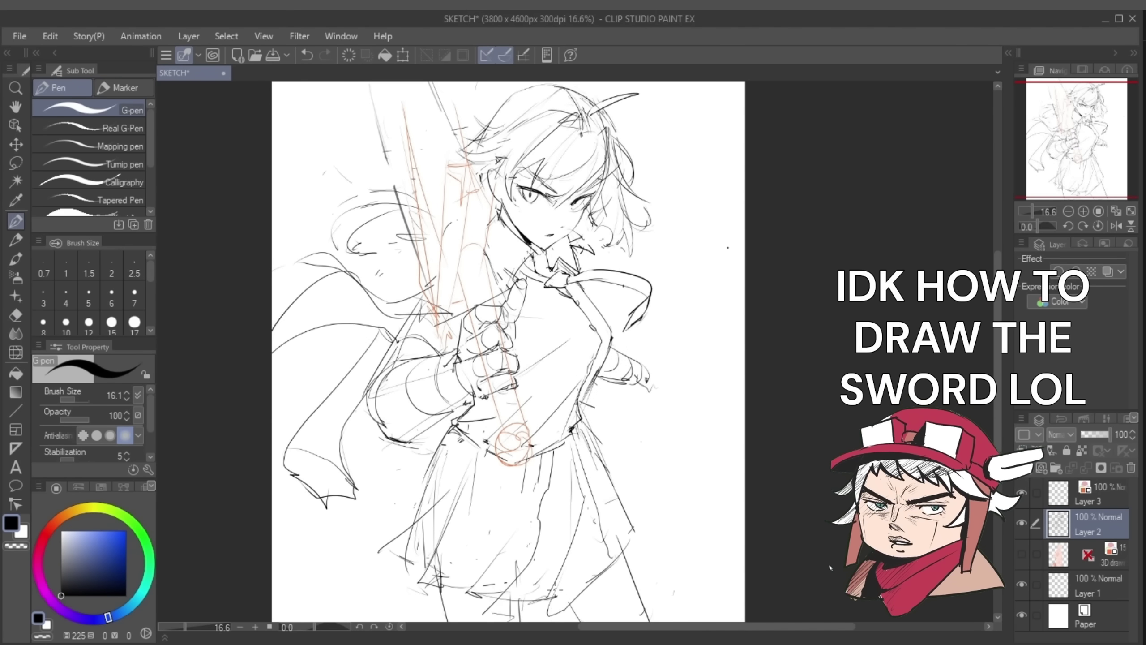
pyautogui.hotkey('ctrl', 'z')
pyautogui.hotkey('ctrl', 'z')
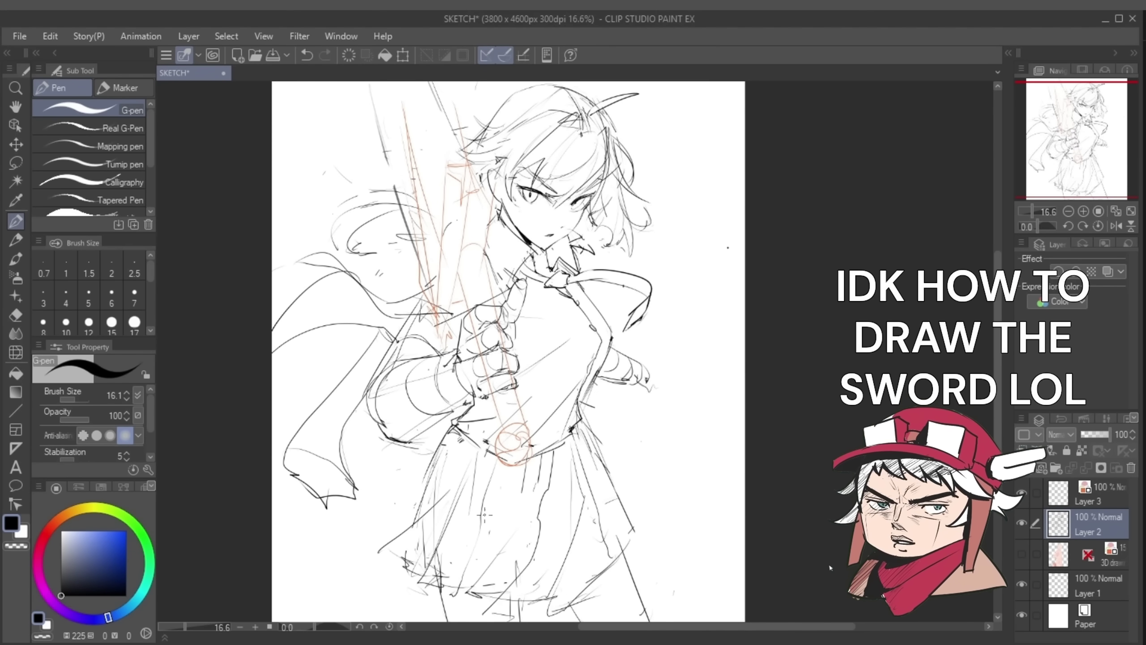
# Step: Switch to Clip Studio, browse the sword materials in Clip Studio Assets and filter them to free ones
pyautogui.click(213, 55)
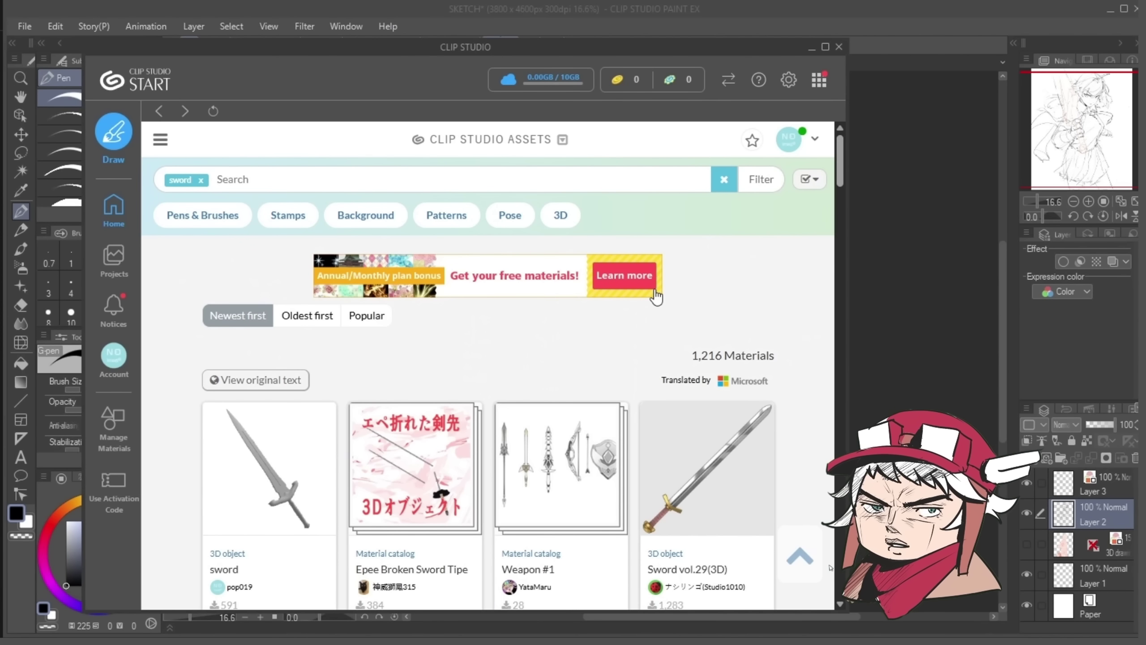
pyautogui.scroll(-3, 656, 297)
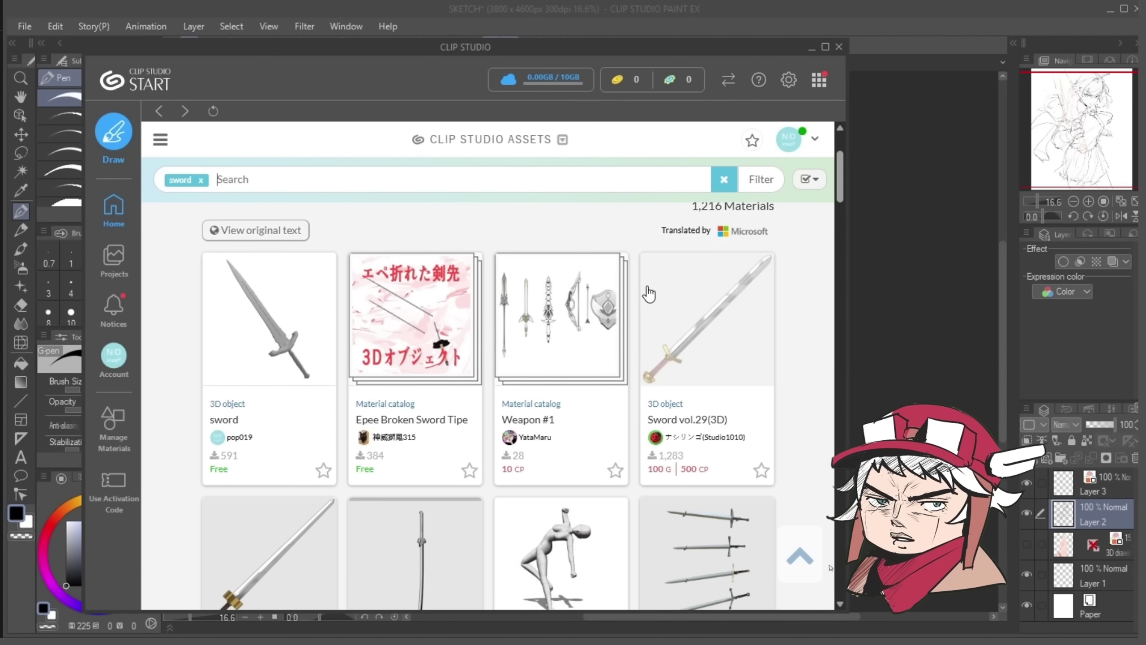
pyautogui.scroll(-2, 648, 294)
pyautogui.scroll(-15, 649, 294)
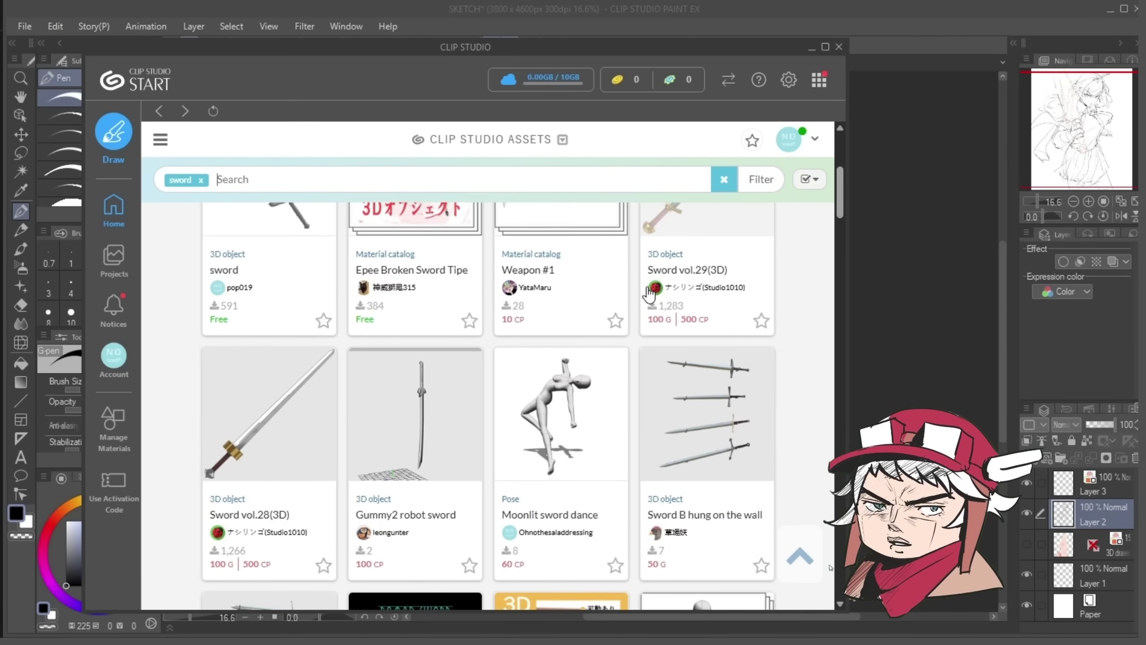
pyautogui.scroll(-5, 646, 300)
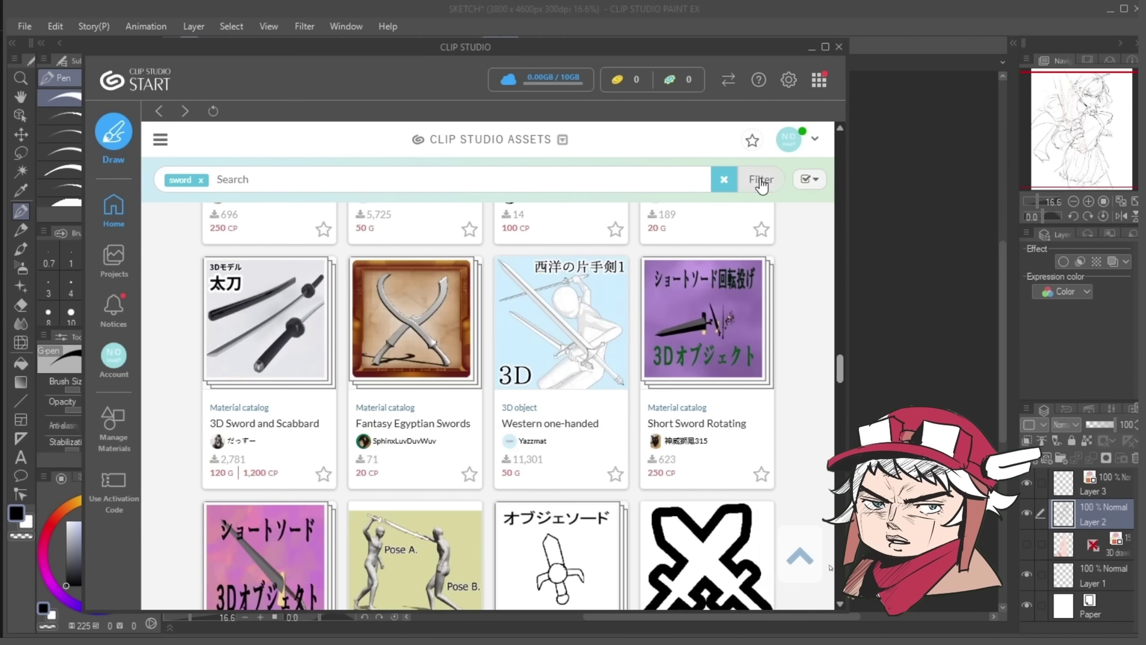
pyautogui.click(761, 179)
pyautogui.click(180, 437)
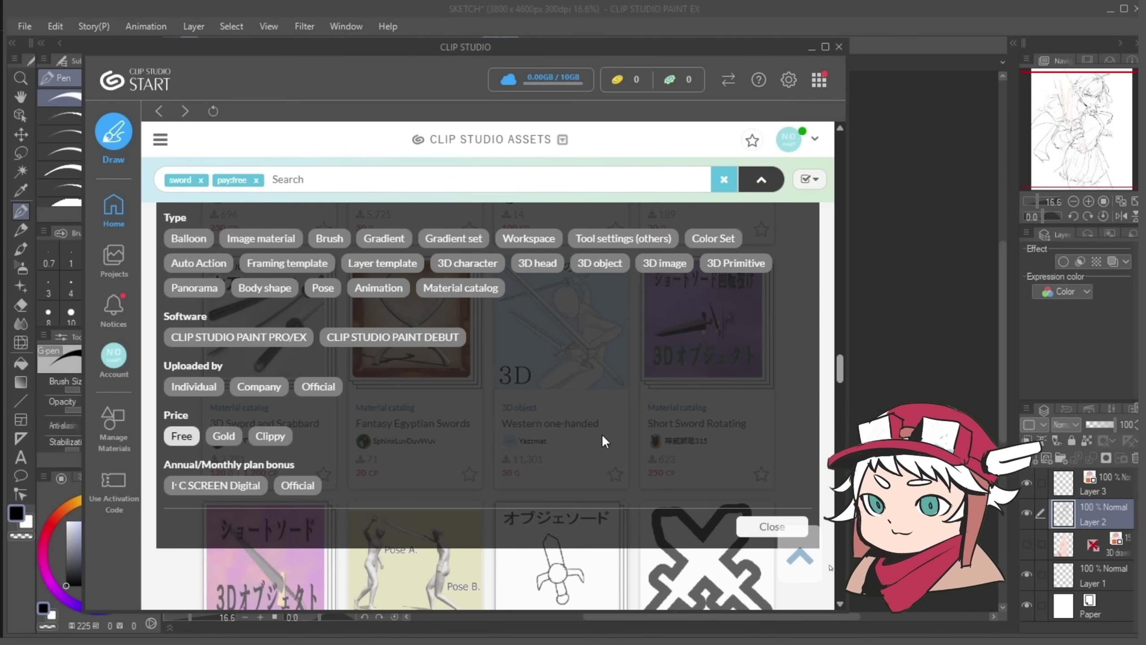
pyautogui.click(767, 527)
# Step: Find the Fantasy Sword 3D object among the free sword materials and download it
pyautogui.scroll(-5, 717, 341)
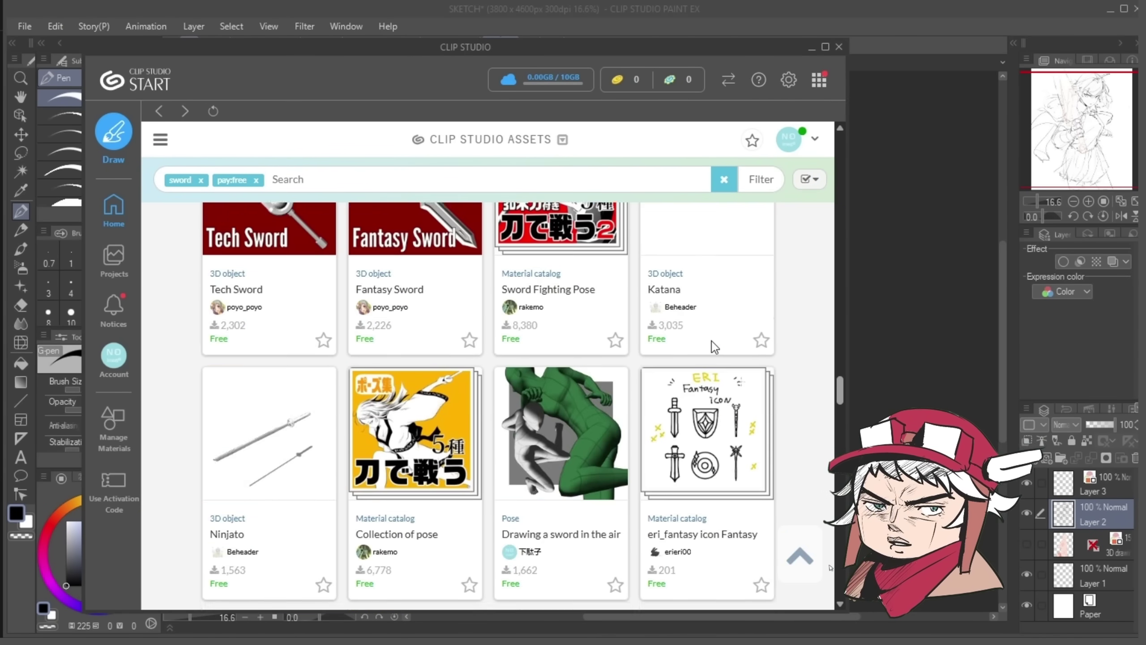
pyautogui.scroll(5, 711, 343)
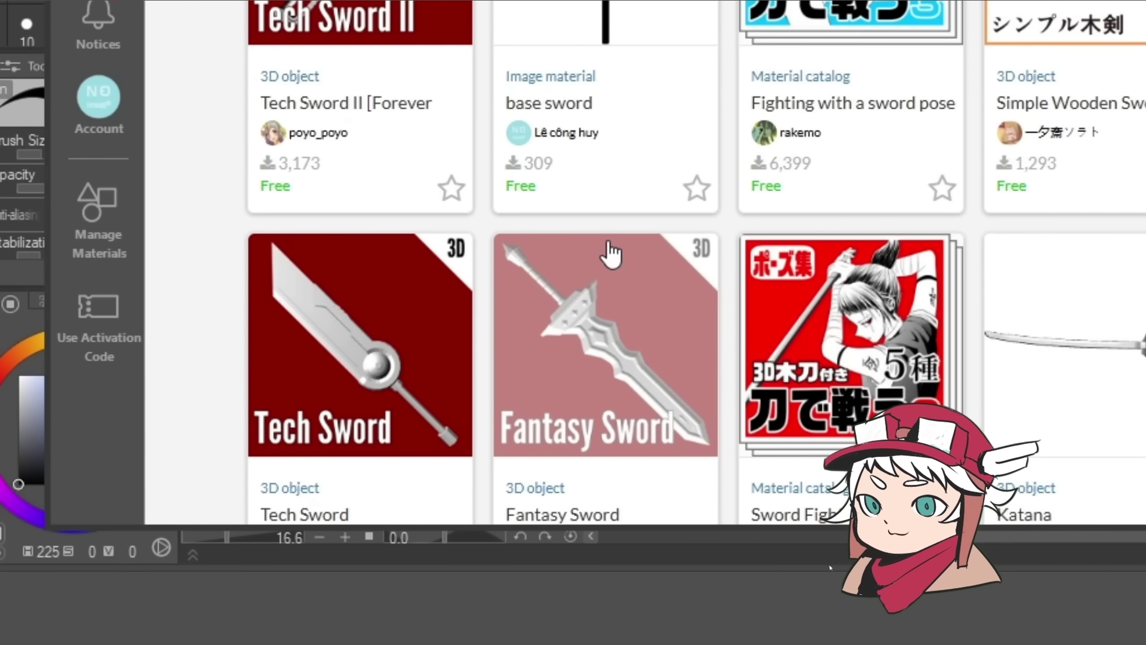
pyautogui.click(608, 244)
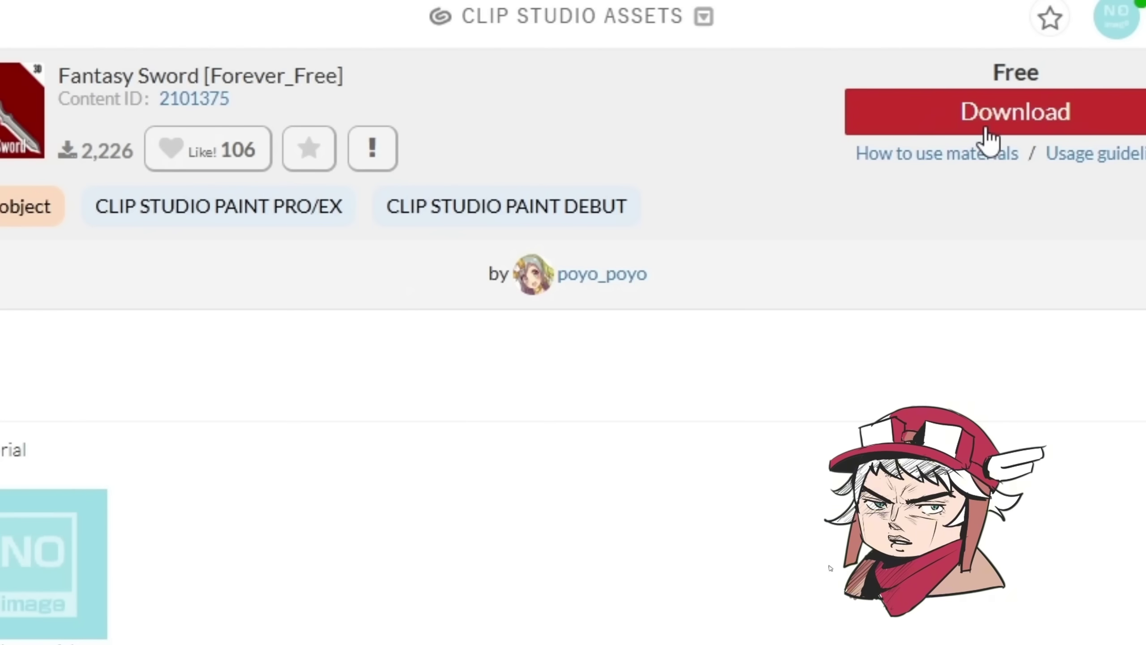
pyautogui.click(988, 130)
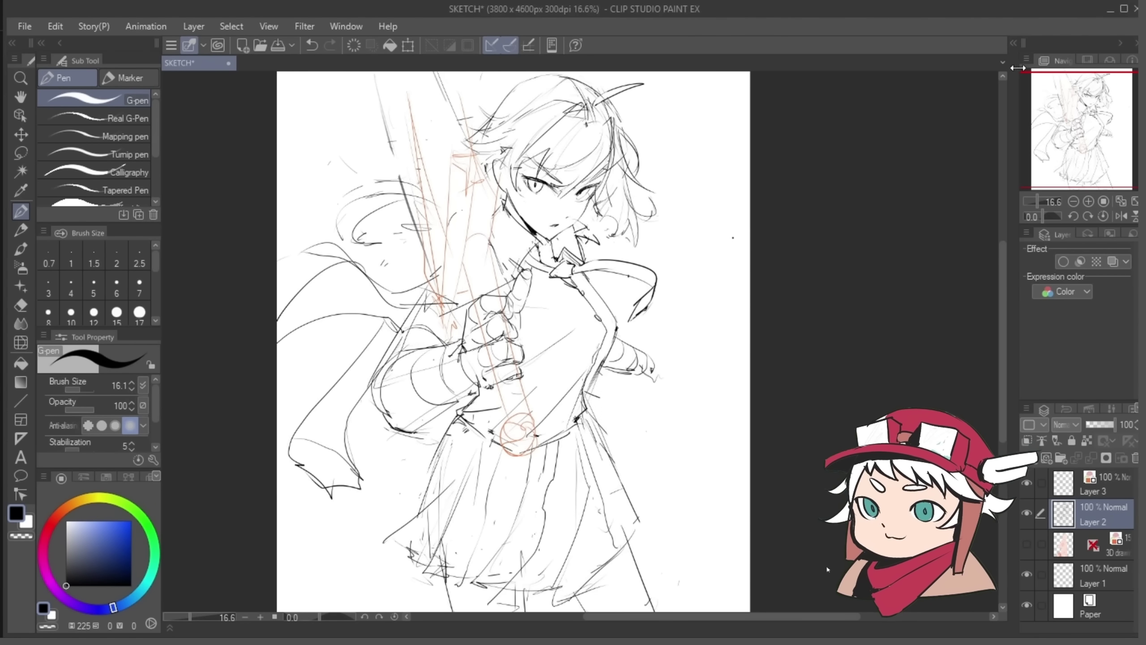
# Step: Place the downloaded Fantasy Sword on the SKETCH canvas, then rotate, scale and move it so its grip runs through the fist
pyautogui.click(1013, 44)
pyautogui.click(888, 337)
pyautogui.moveTo(928, 149); pyautogui.dragTo(499, 276)
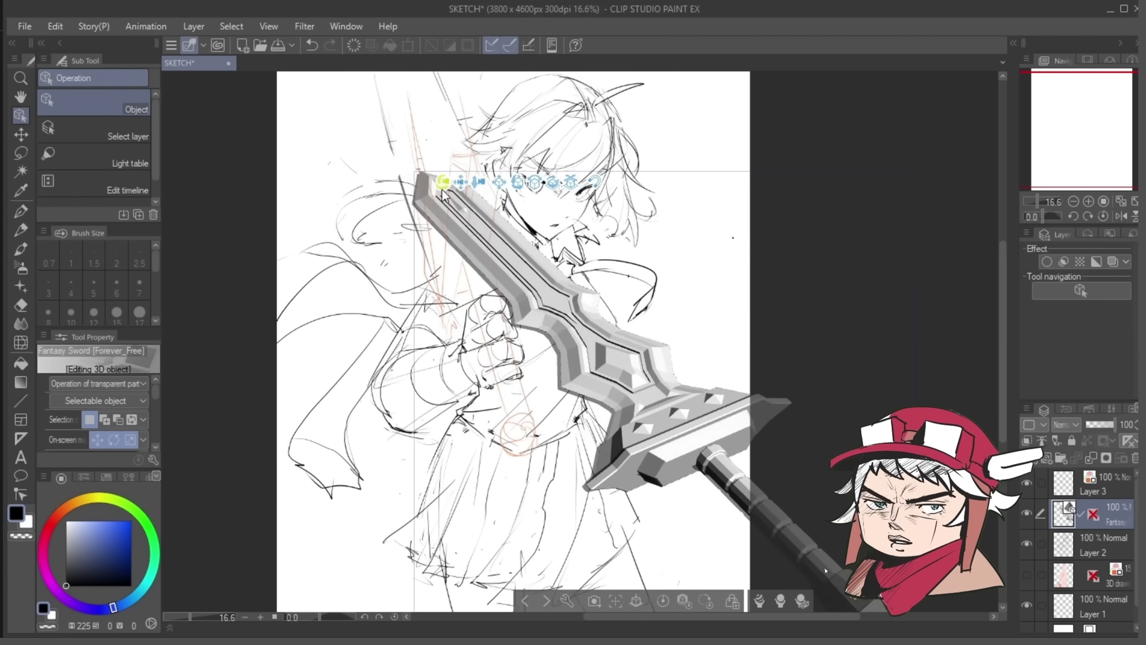
pyautogui.moveTo(443, 186)
pyautogui.mouseDown()
pyautogui.moveTo(413, 103)
pyautogui.moveTo(425, 110)
pyautogui.moveTo(433, 171)
pyautogui.moveTo(456, 199)
pyautogui.mouseUp()
pyautogui.moveTo(423, 116); pyautogui.dragTo(397, 140)
pyautogui.moveTo(490, 101); pyautogui.dragTo(401, 102)
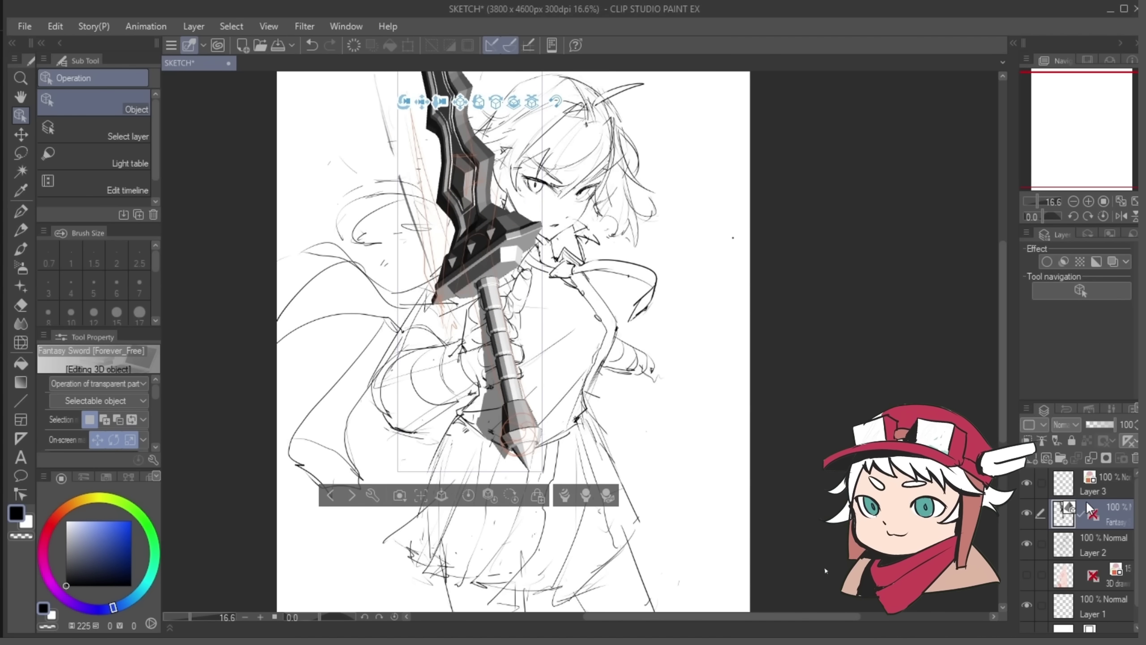
# Step: Add a new layer above the 3D sword and merge it down to rasterize the sword
pyautogui.click(1105, 458)
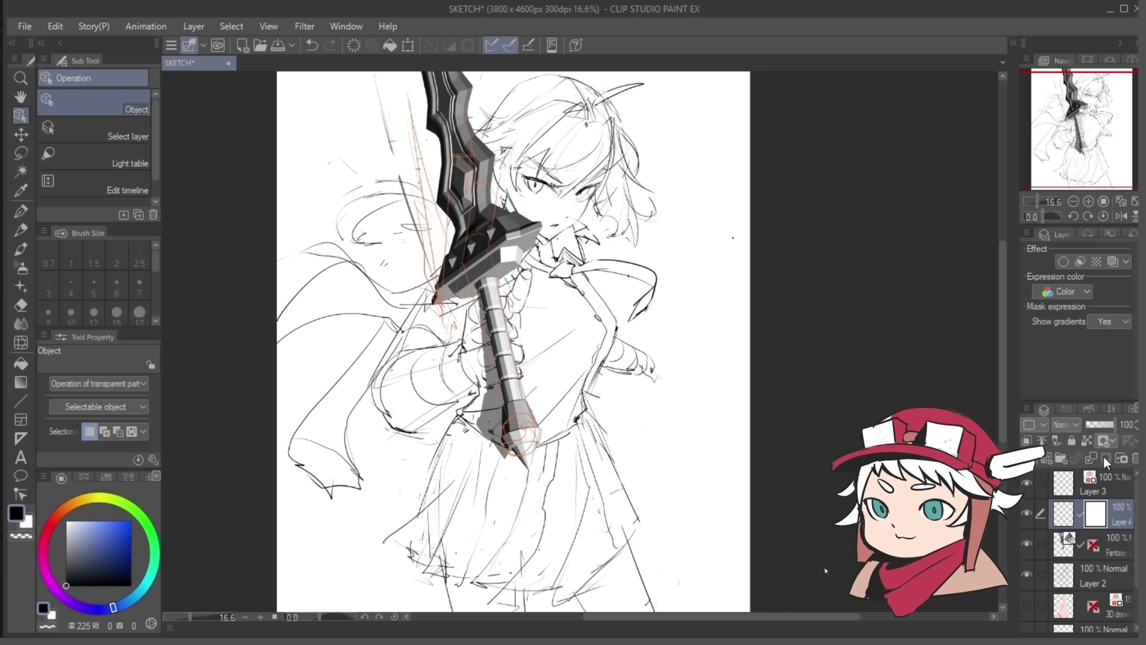
pyautogui.click(1093, 458)
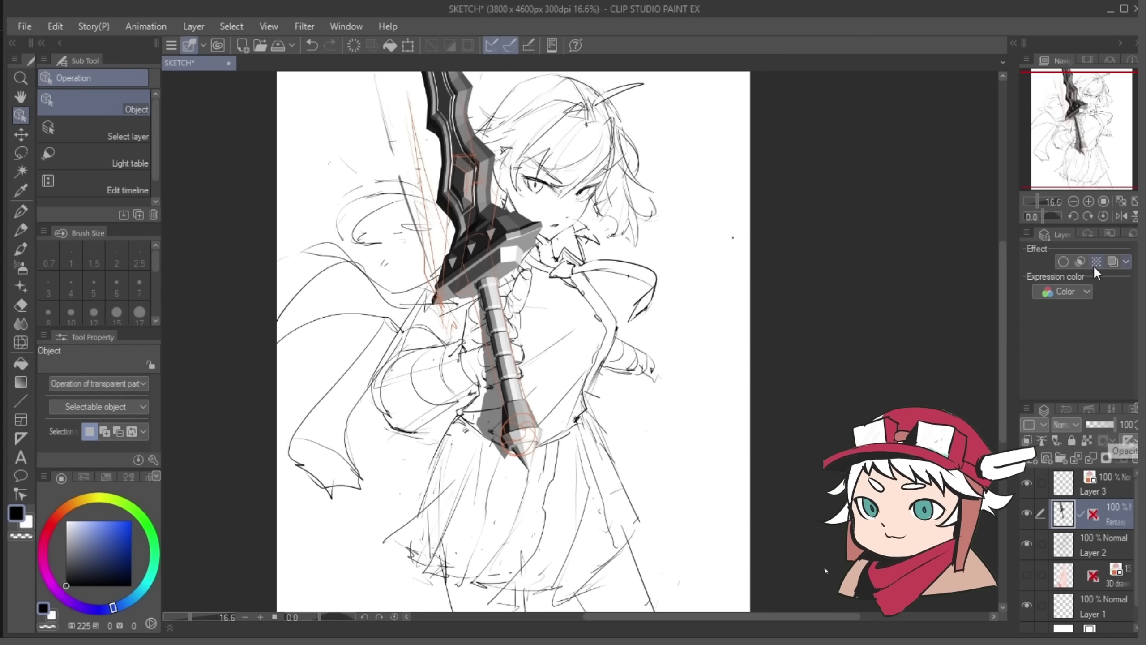
# Step: Apply the Layer color and Extract line effects to the sword, with black fill 0 and line width 4
pyautogui.click(1111, 262)
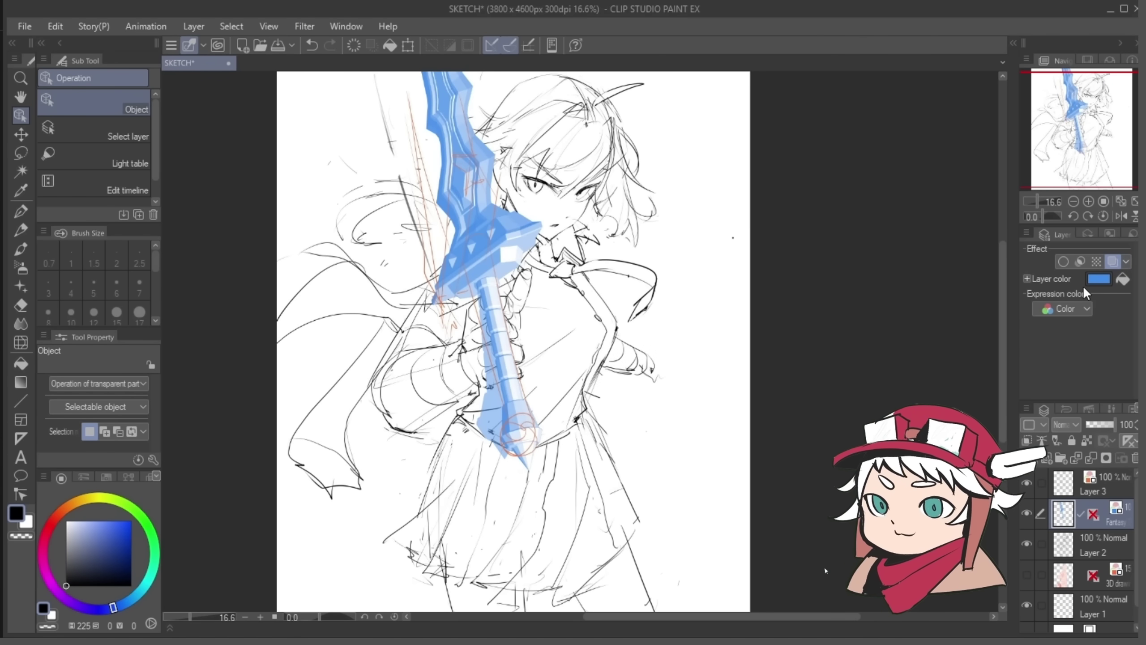
pyautogui.click(1081, 262)
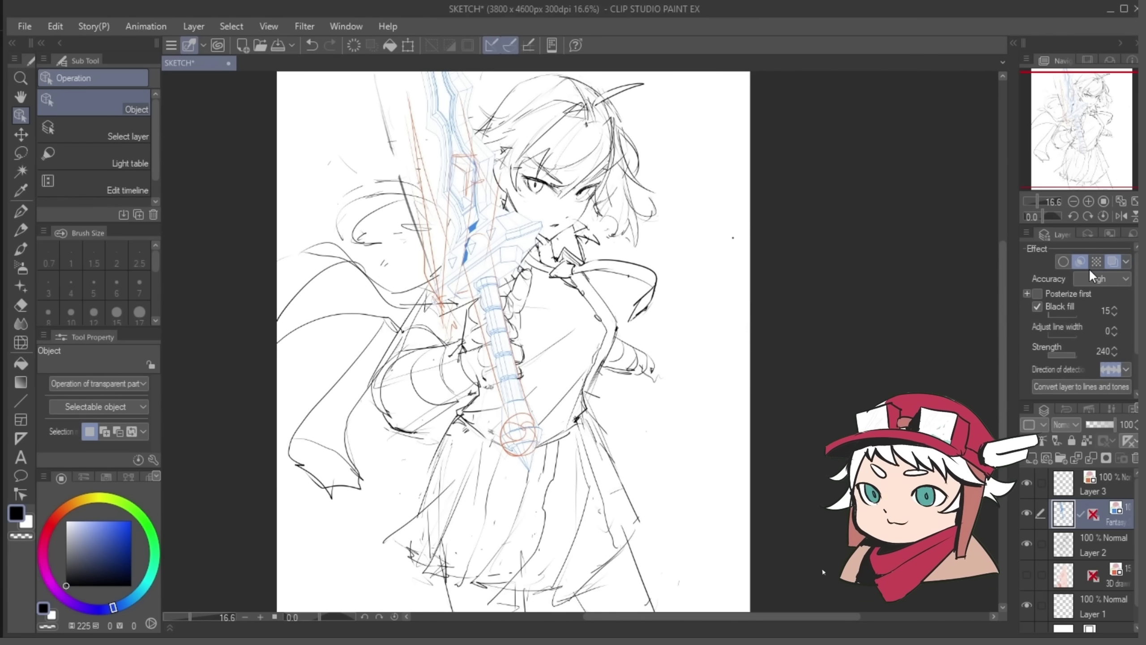
pyautogui.moveTo(1050, 315); pyautogui.dragTo(1048, 315)
pyautogui.click(1070, 335)
# Step: Transform the extracted sword so it fits the figure's grip, and apply the transformation
pyautogui.hotkey('ctrl', 't')
pyautogui.moveTo(549, 479)
pyautogui.mouseDown()
pyautogui.moveTo(564, 470)
pyautogui.moveTo(554, 489)
pyautogui.mouseUp()
pyautogui.click(465, 521)
# Step: Erase the sword lines covering the fingers and the old blade and cape strokes around the sword
pyautogui.press('e')
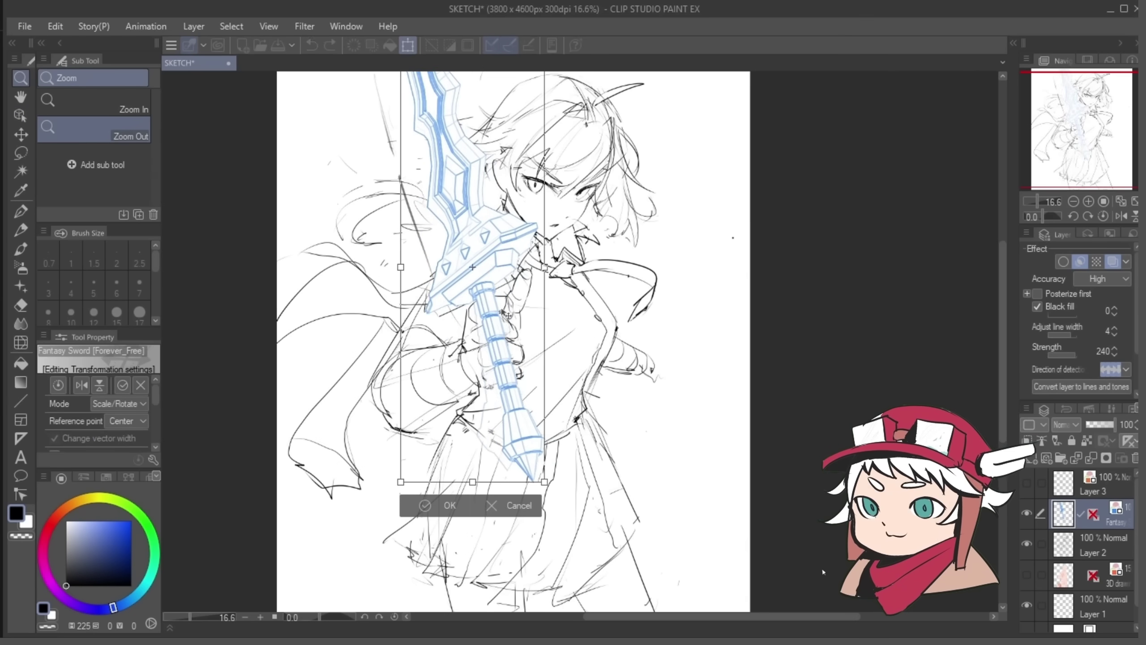
pyautogui.scroll(2, 499, 302)
pyautogui.scroll(-2, 570, 331)
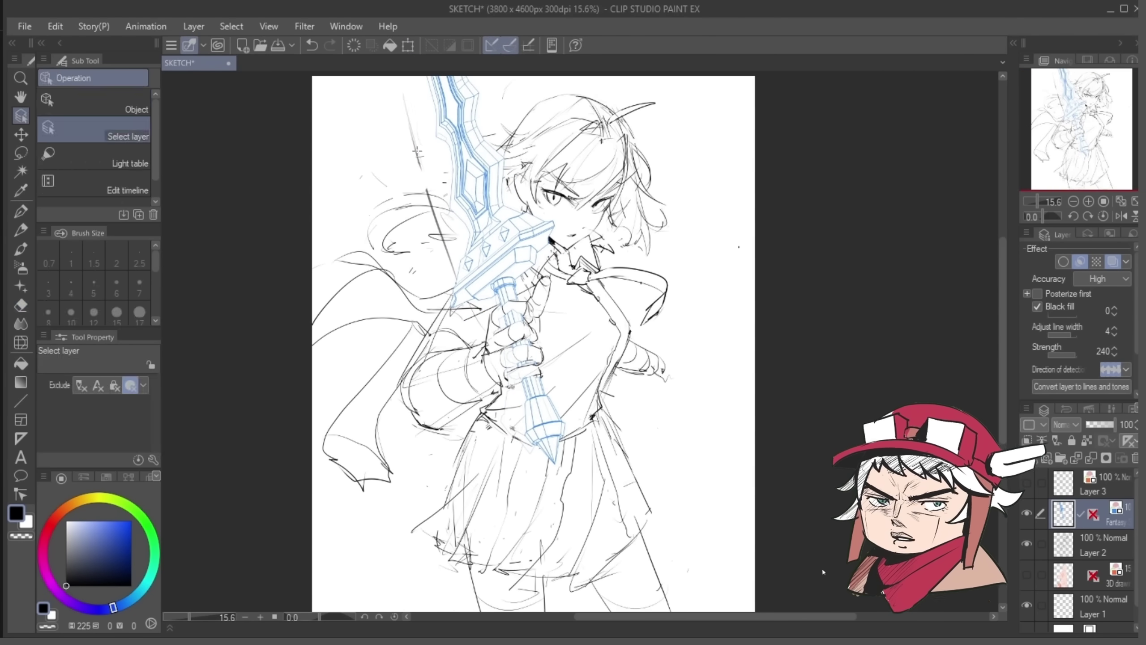
pyautogui.keyDown('ctrl'); pyautogui.keyDown('shift'); pyautogui.click(437, 221); pyautogui.keyUp('shift'); pyautogui.keyUp('ctrl')
pyautogui.moveTo(419, 152); pyautogui.dragTo(452, 231)
pyautogui.scroll(2, 521, 305)
pyautogui.keyDown('ctrl'); pyautogui.keyDown('shift'); pyautogui.click(519, 318); pyautogui.keyUp('shift'); pyautogui.keyUp('ctrl')
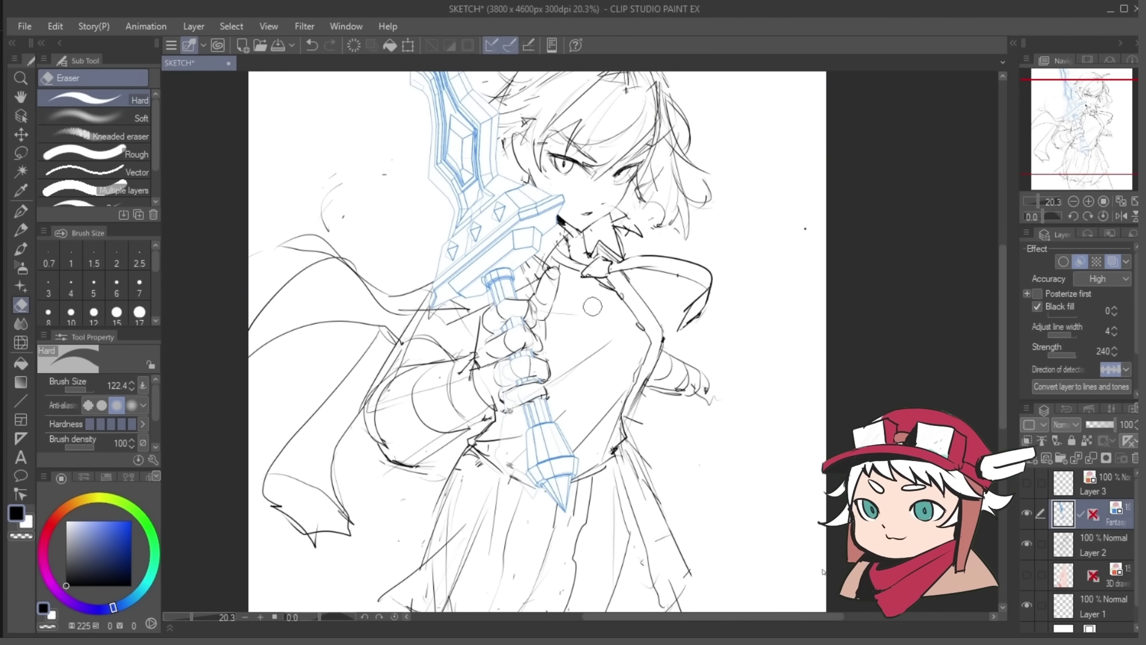
# Step: Erase the ornate blade and pointed pommel, and redraw them as a straight blade and a round pommel
pyautogui.scroll(-1, 620, 267)
pyautogui.moveTo(456, 79); pyautogui.dragTo(495, 212)
pyautogui.moveTo(470, 136); pyautogui.dragTo(456, 180)
pyautogui.moveTo(434, 97)
pyautogui.mouseDown()
pyautogui.moveTo(464, 151)
pyautogui.moveTo(472, 259)
pyautogui.moveTo(468, 142)
pyautogui.mouseUp()
pyautogui.press('p')
pyautogui.keyDown('alt'); pyautogui.click(440, 143); pyautogui.keyUp('alt')
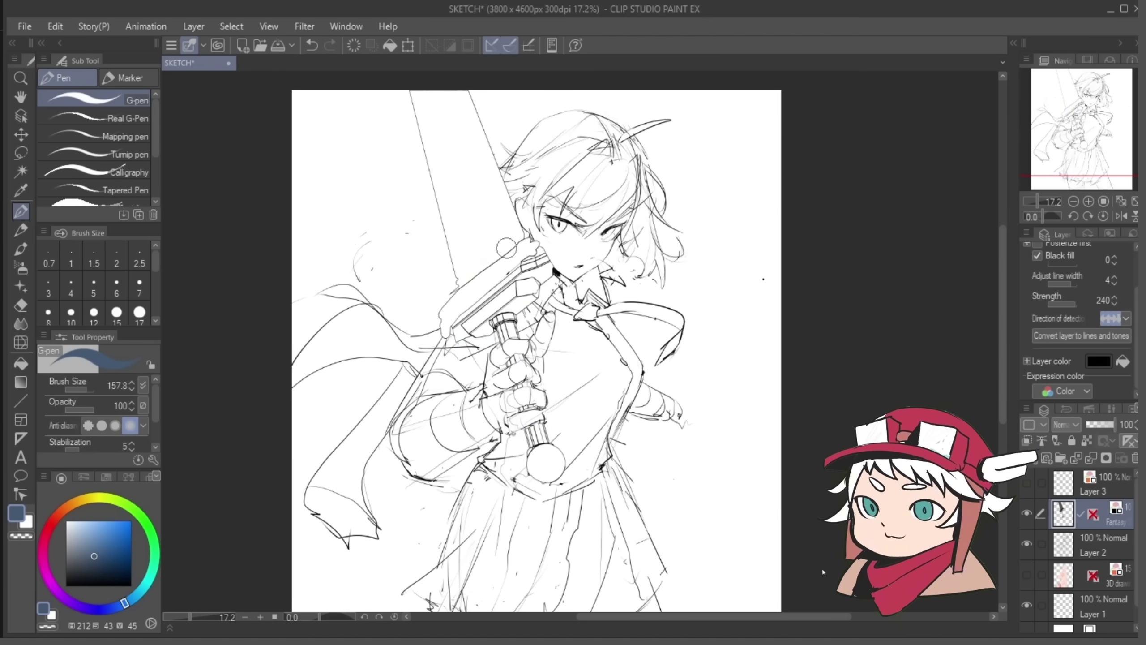
# Step: Redraw the sword arm in armor plates and replace the cape with long hair flowing behind the sword
pyautogui.press('e')
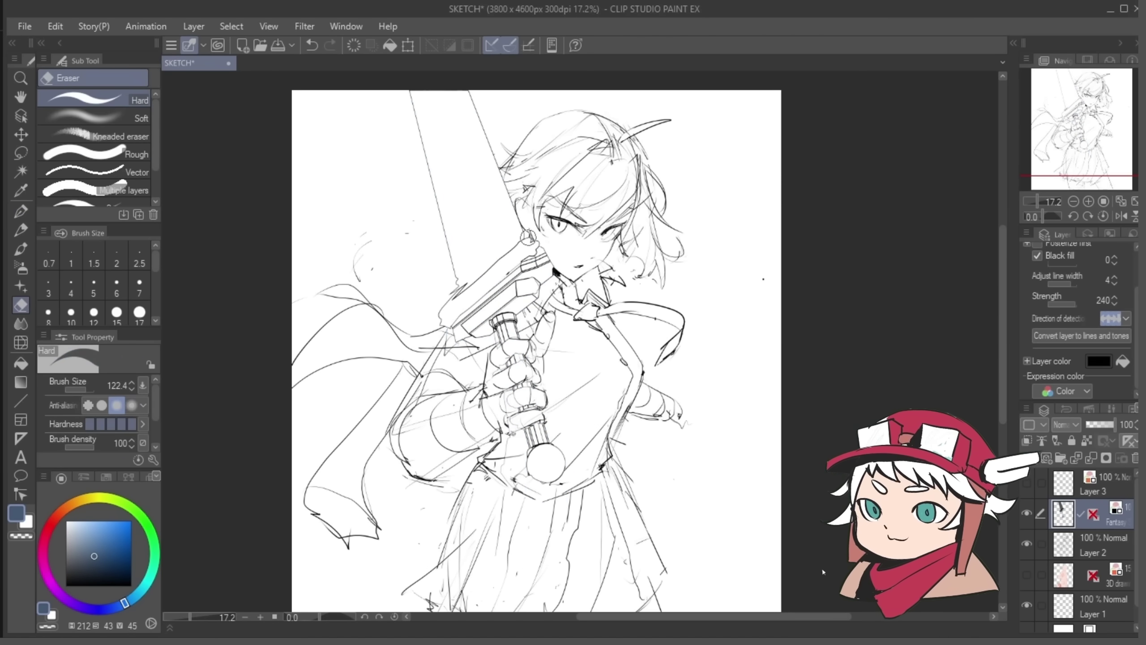
pyautogui.press('p')
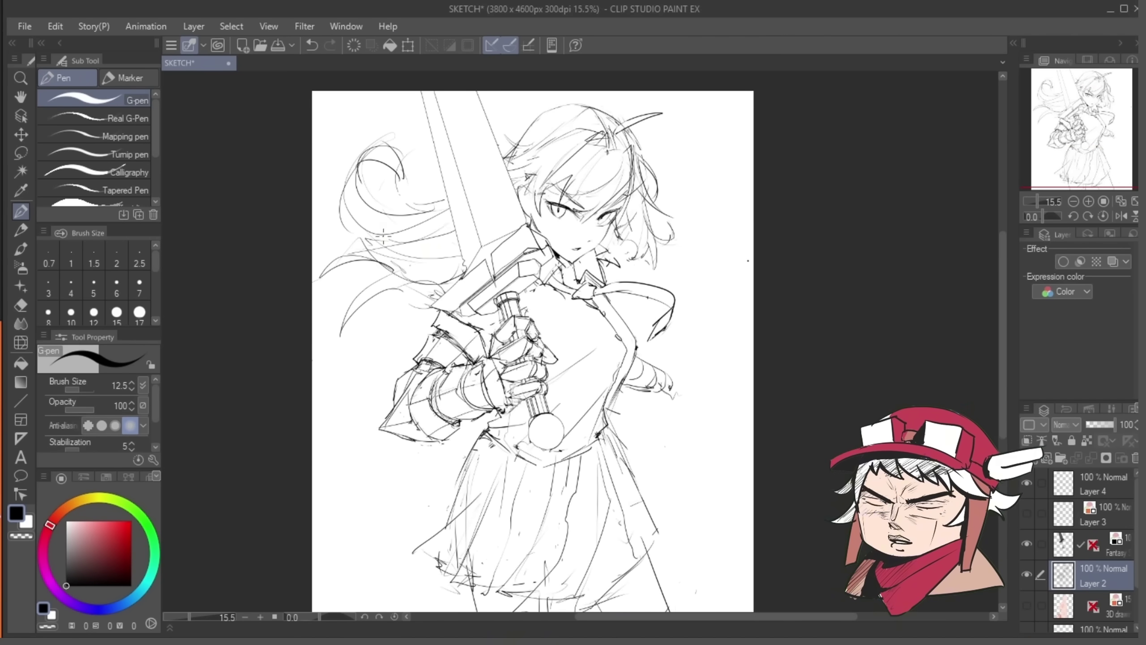
pyautogui.moveTo(441, 166); pyautogui.dragTo(343, 256)
pyautogui.hotkey('ctrl', 'space')
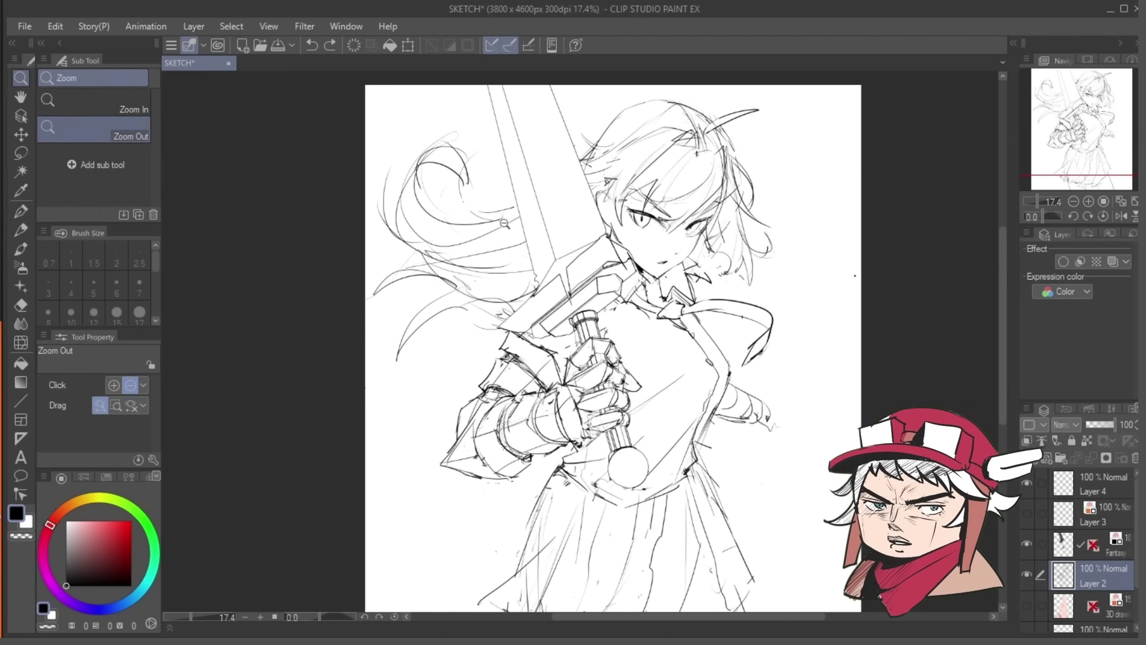
pyautogui.hotkey('ctrl', 'space')
pyautogui.press('e')
pyautogui.press('p')
pyautogui.moveTo(653, 94); pyautogui.dragTo(666, 132)
pyautogui.hotkey('ctrl', 'z')
pyautogui.press('space')
pyautogui.moveTo(553, 107); pyautogui.dragTo(571, 120)
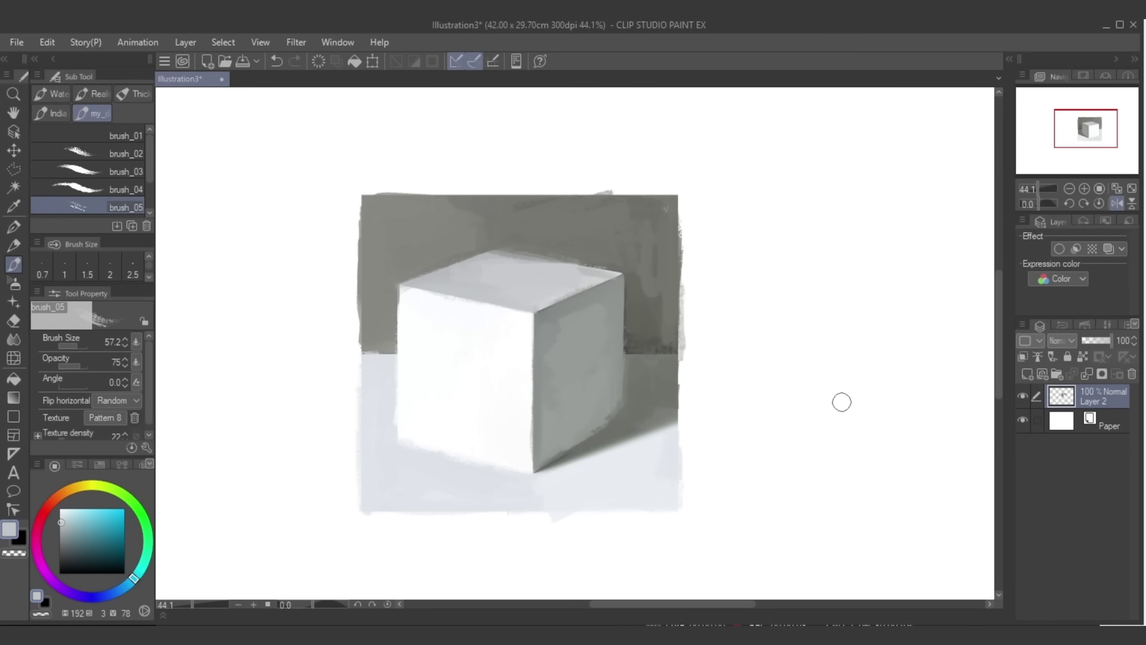
# Step: Apply the Extract line and Layer color effects to the painted cube's layer in Illustration3
pyautogui.click(1077, 249)
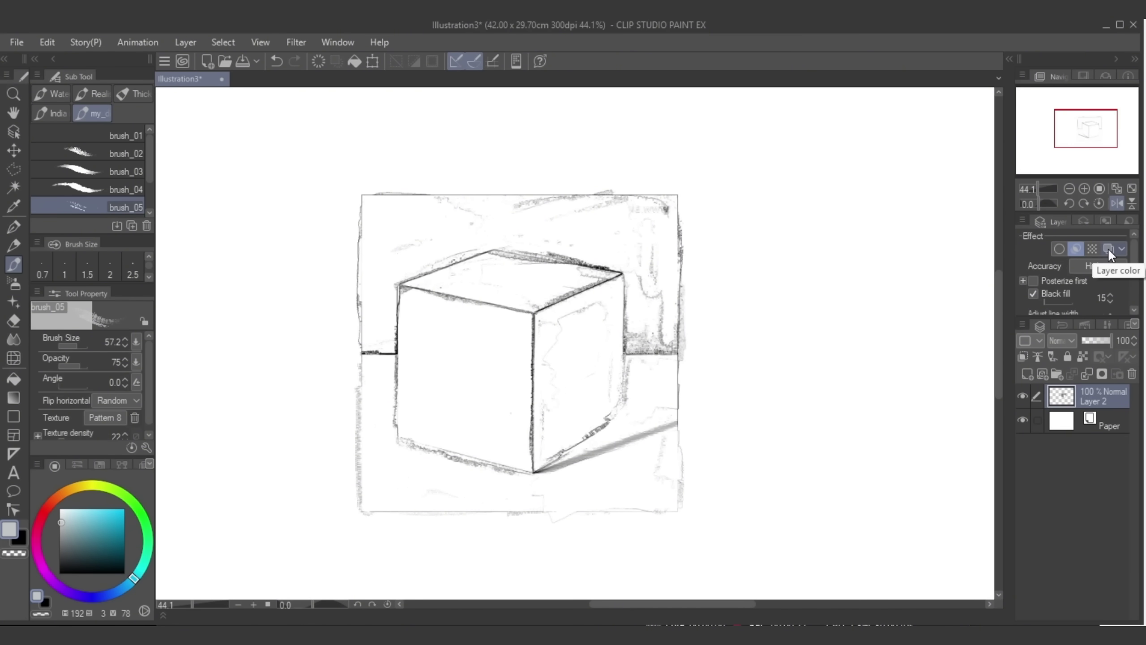
pyautogui.click(1108, 248)
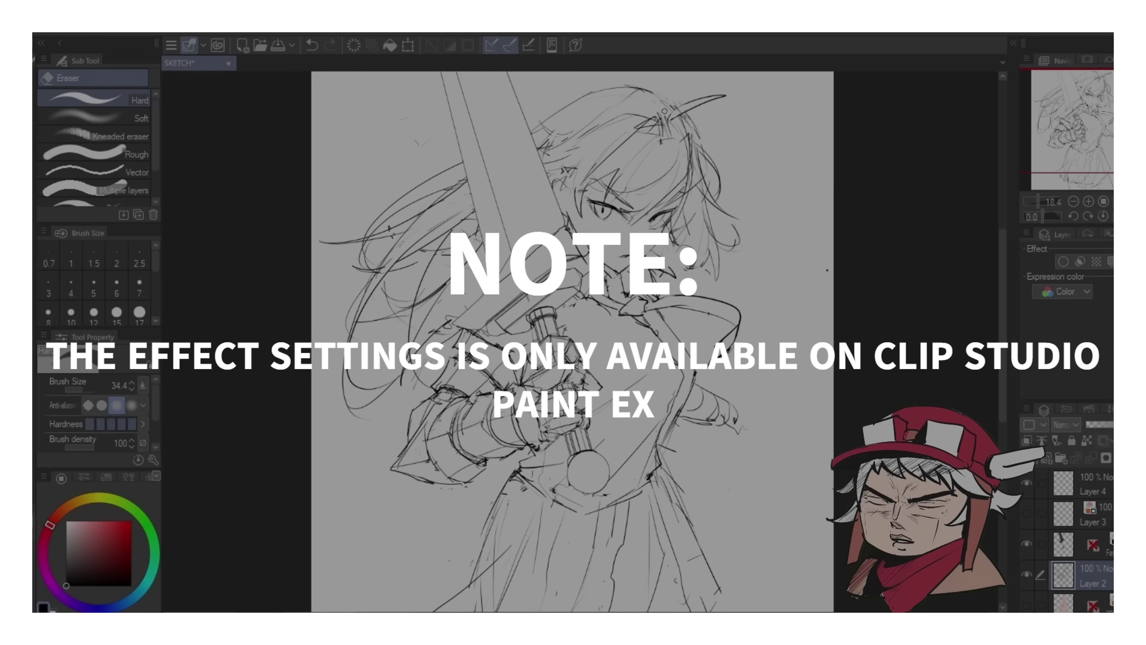
# Step: Refine the long hair behind the sword, the waistline and the fingers of the far hand in the figure sketch
pyautogui.press('p')
pyautogui.press('e')
pyautogui.press('p')
pyautogui.press('space')
pyautogui.moveTo(665, 111)
pyautogui.mouseDown()
pyautogui.moveTo(728, 129)
pyautogui.moveTo(684, 123)
pyautogui.mouseUp()
pyautogui.moveTo(541, 102); pyautogui.dragTo(580, 121)
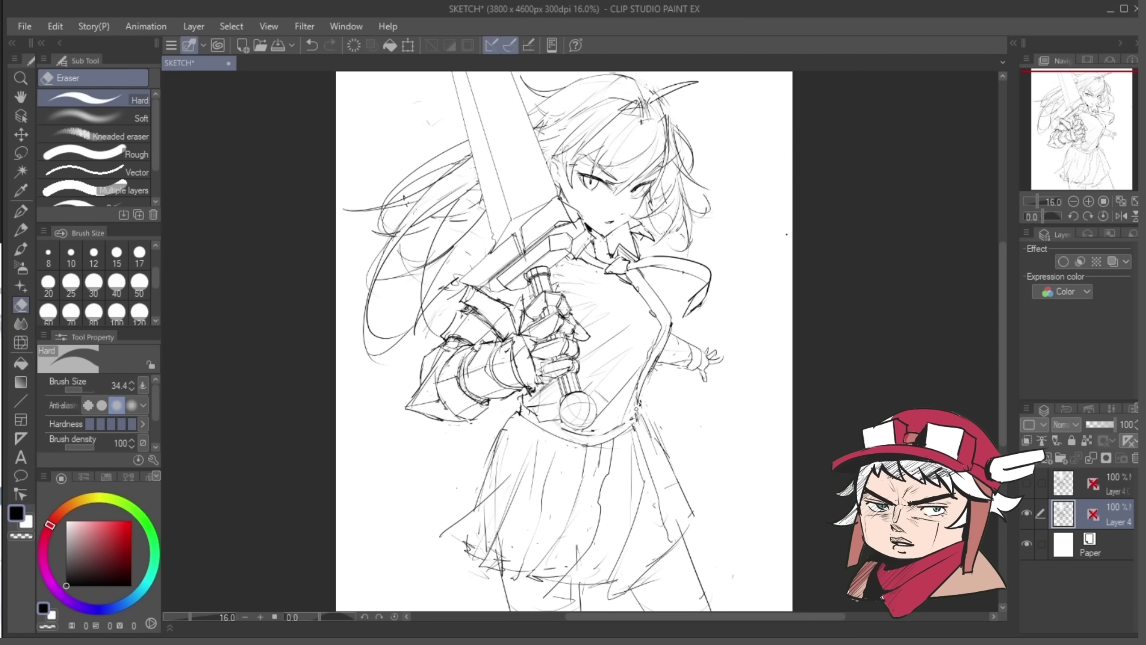
pyautogui.press('p')
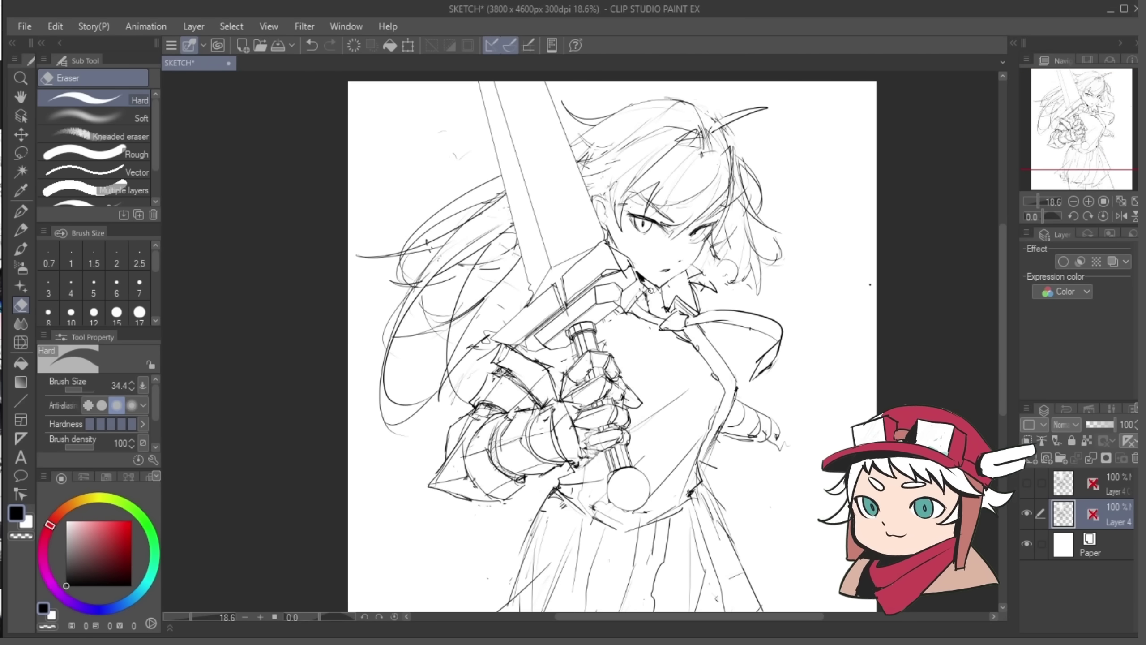
pyautogui.hotkey('ctrl', 'z')
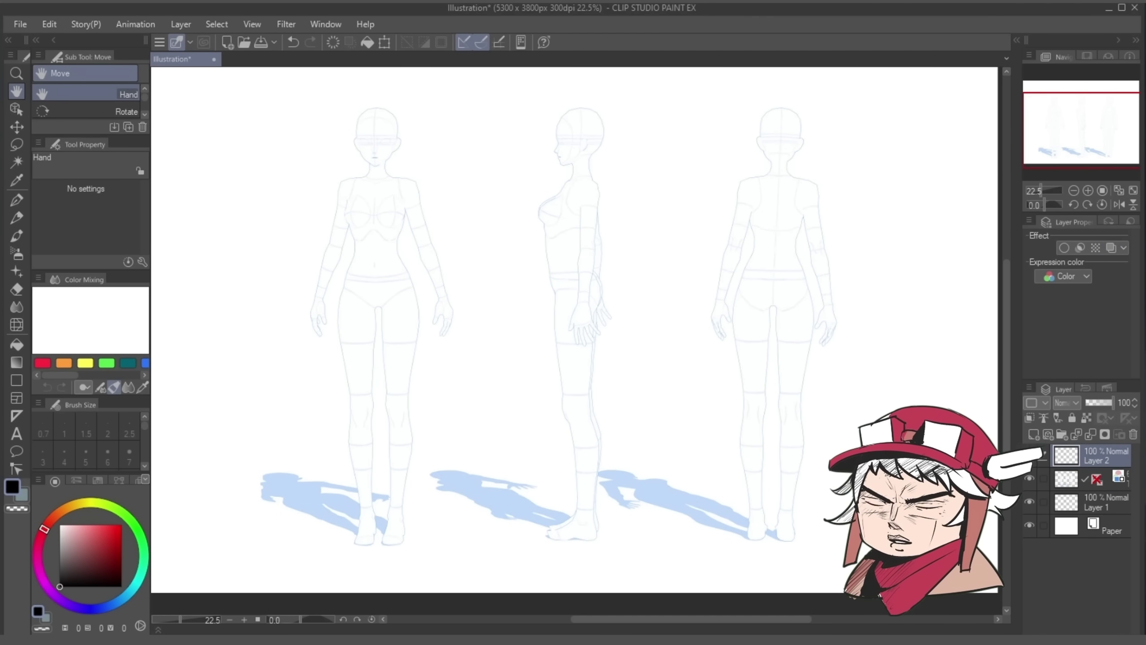
# Step: Trace the legs and feet of the front and side 3D figures with the G-pen on Layer 2
pyautogui.hotkey('alt', 'space')
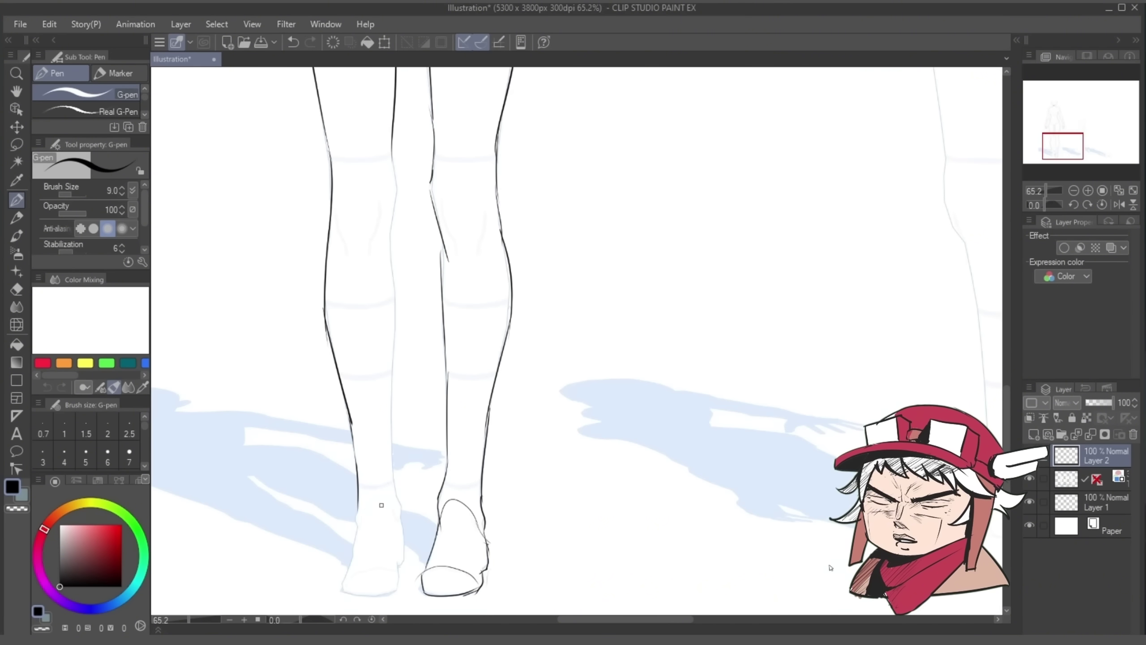
pyautogui.moveTo(397, 511)
pyautogui.mouseDown()
pyautogui.moveTo(355, 553)
pyautogui.moveTo(397, 573)
pyautogui.mouseUp()
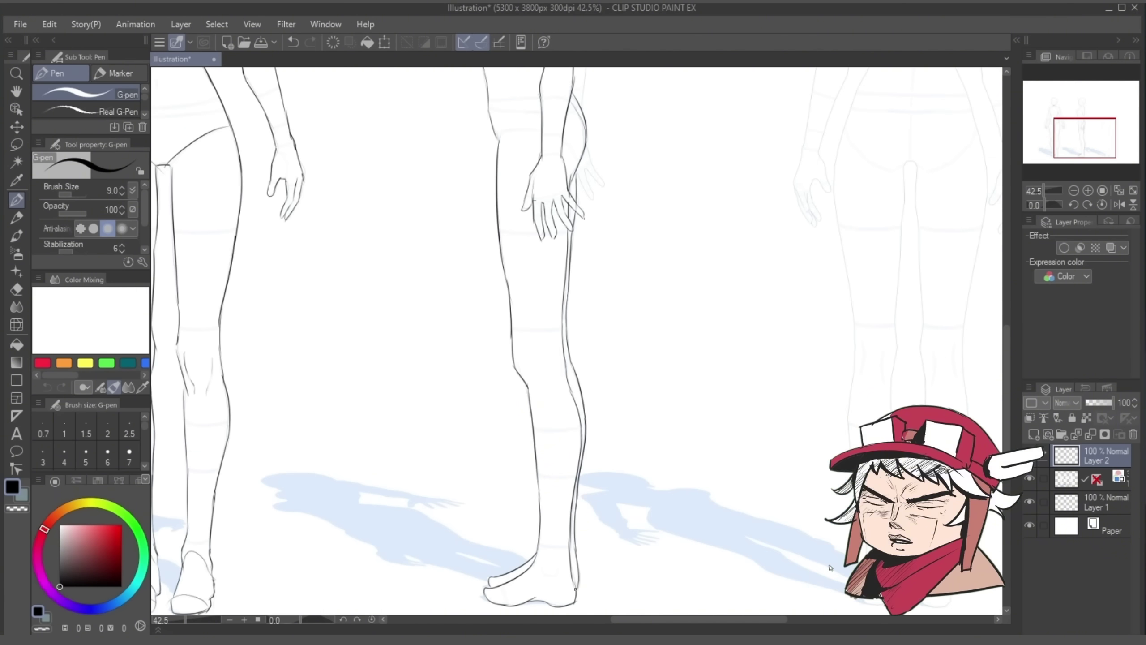
pyautogui.moveTo(574, 398); pyautogui.dragTo(587, 446)
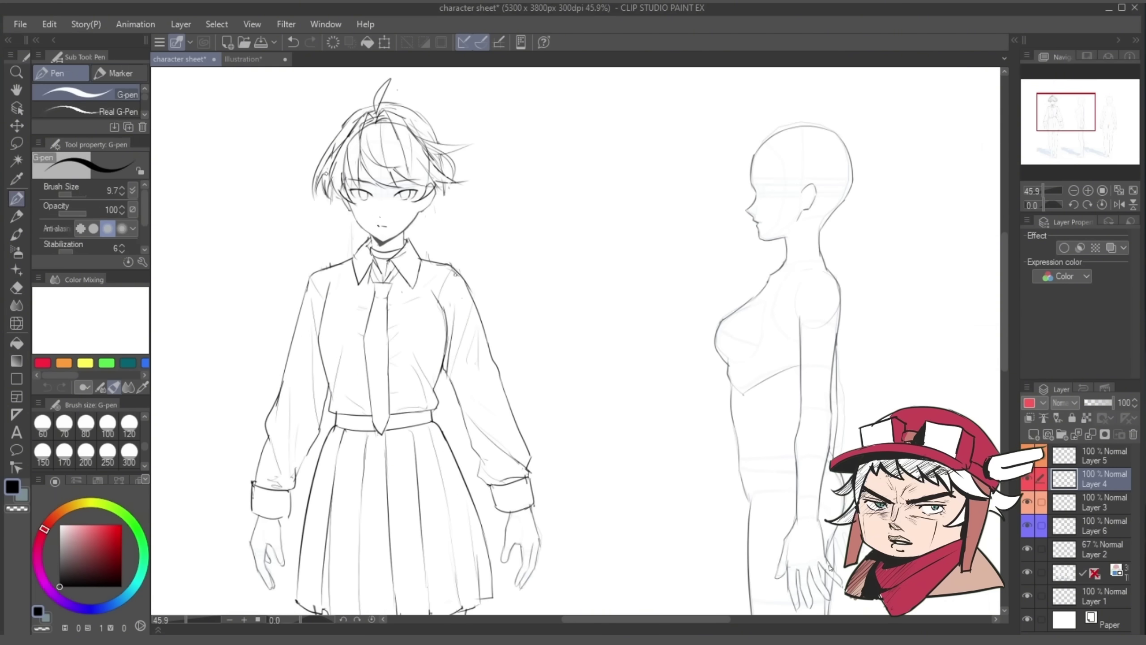
# Step: Erase and redraw the front-view character's side hair on Layer 4 of the character sheet as a fuller bob
pyautogui.press('e')
pyautogui.hotkey('alt', 'space')
pyautogui.moveTo(454, 217); pyautogui.dragTo(406, 216)
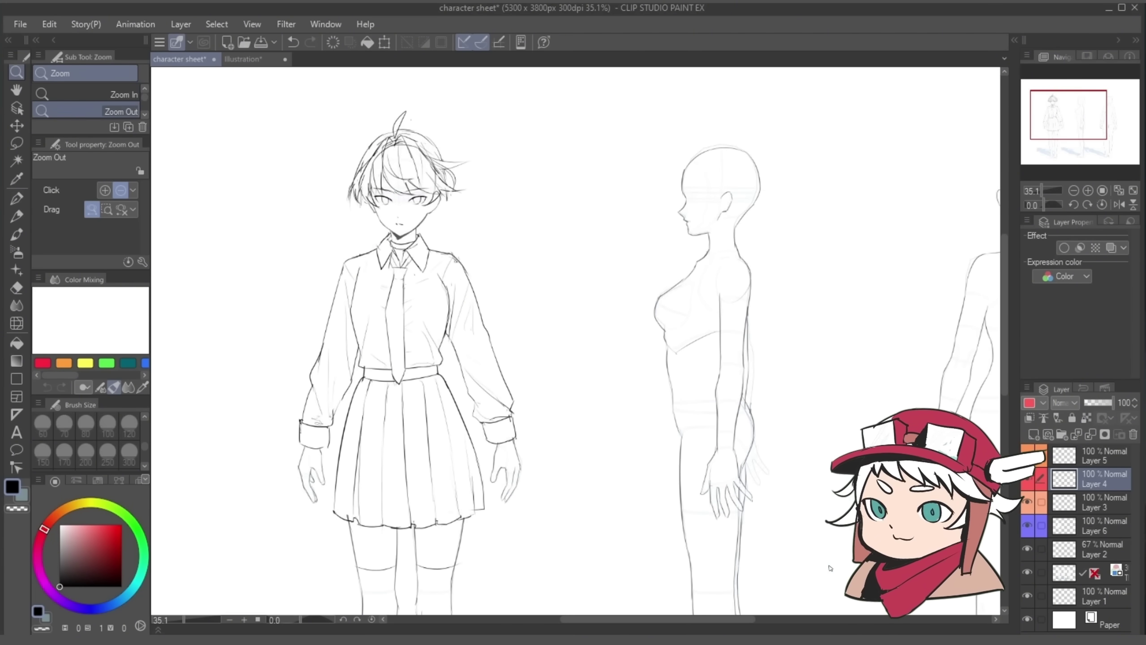
pyautogui.moveTo(444, 177); pyautogui.dragTo(478, 177)
pyautogui.moveTo(446, 166); pyautogui.dragTo(464, 232)
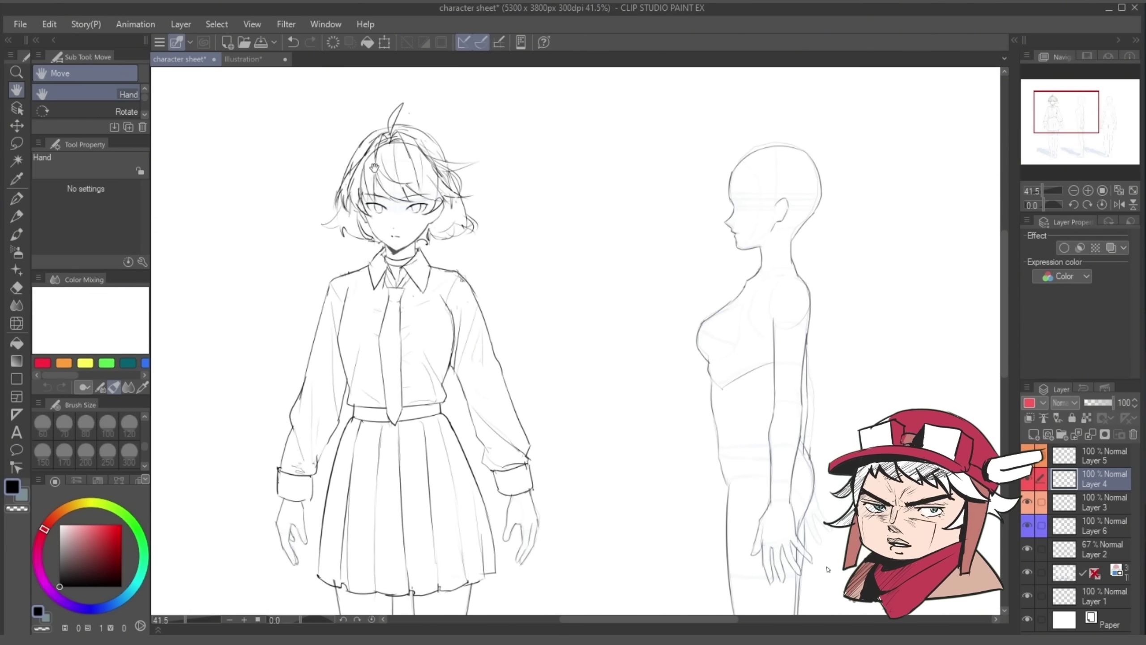
# Step: Draw the front-view character's stocking lines and shoes, and sketch the side-view character's long hair and bangs on the character sheet
pyautogui.press('p')
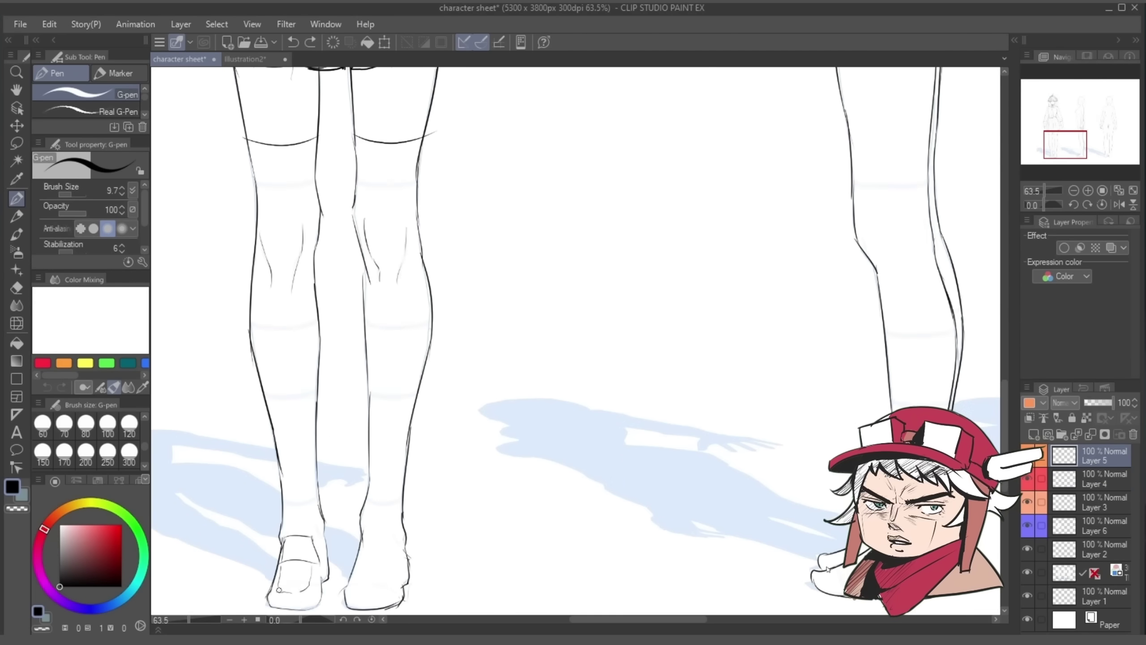
pyautogui.press('/')
pyautogui.hotkey('ctrl', '0')
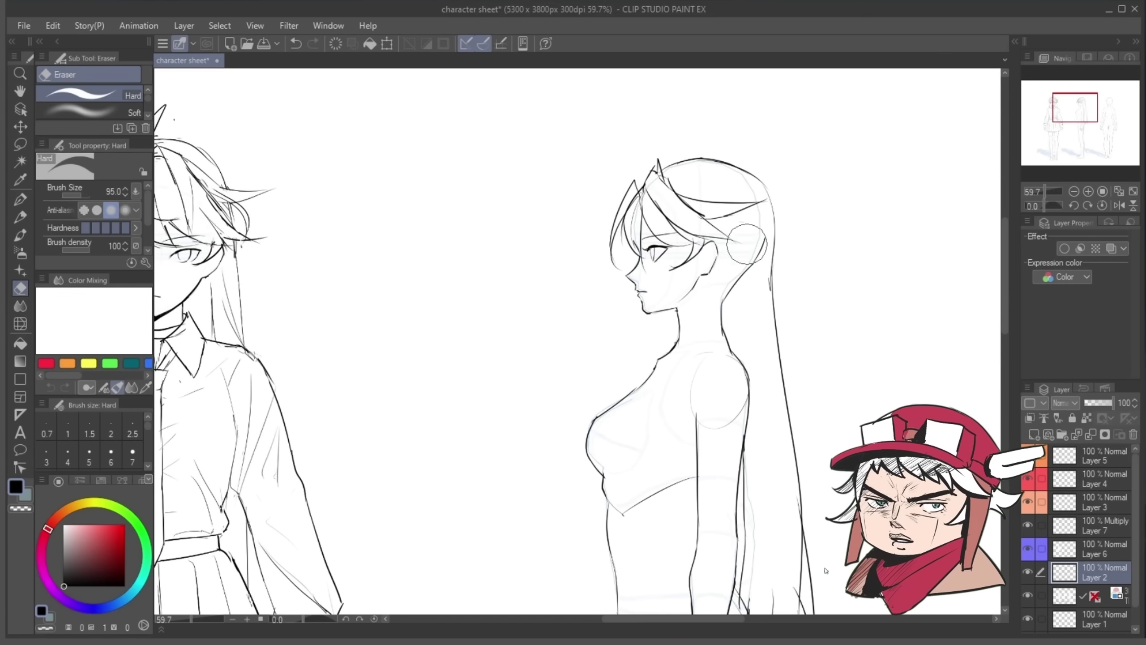
pyautogui.press('p')
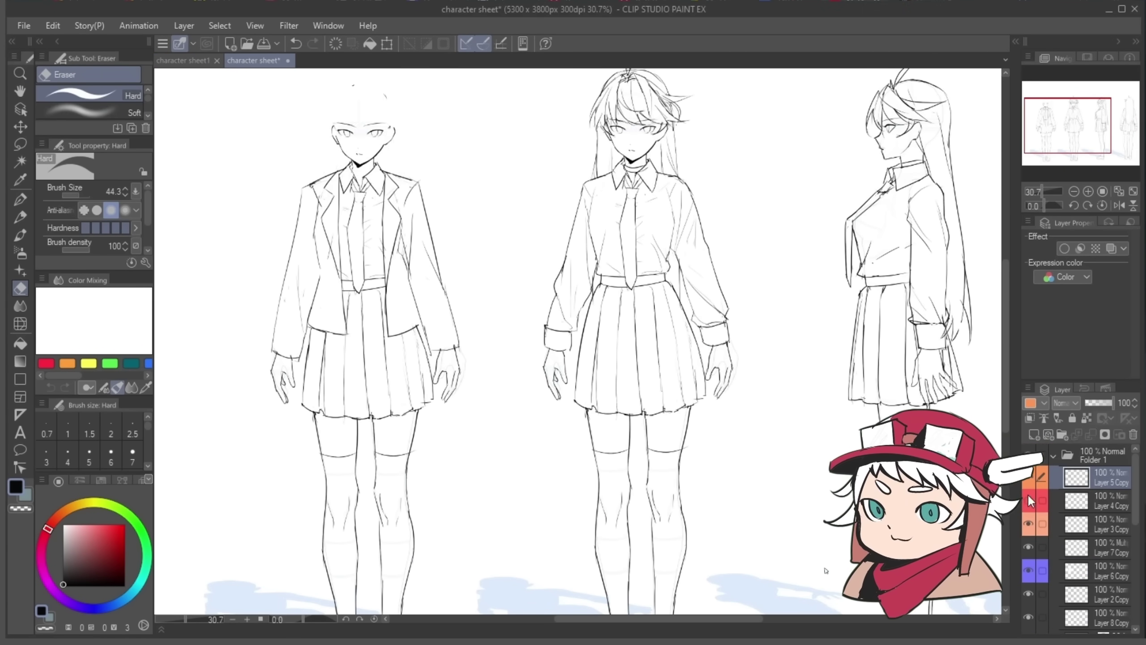
# Step: Select the layers of the jacketed figure's clothing by picking its lines directly on the canvas
pyautogui.keyDown('ctrl'); pyautogui.keyDown('shift'); pyautogui.click(402, 241); pyautogui.keyUp('shift'); pyautogui.keyUp('ctrl')
pyautogui.press('p')
pyautogui.keyDown('ctrl'); pyautogui.keyDown('shift'); pyautogui.click(357, 237); pyautogui.keyUp('shift'); pyautogui.keyUp('ctrl')
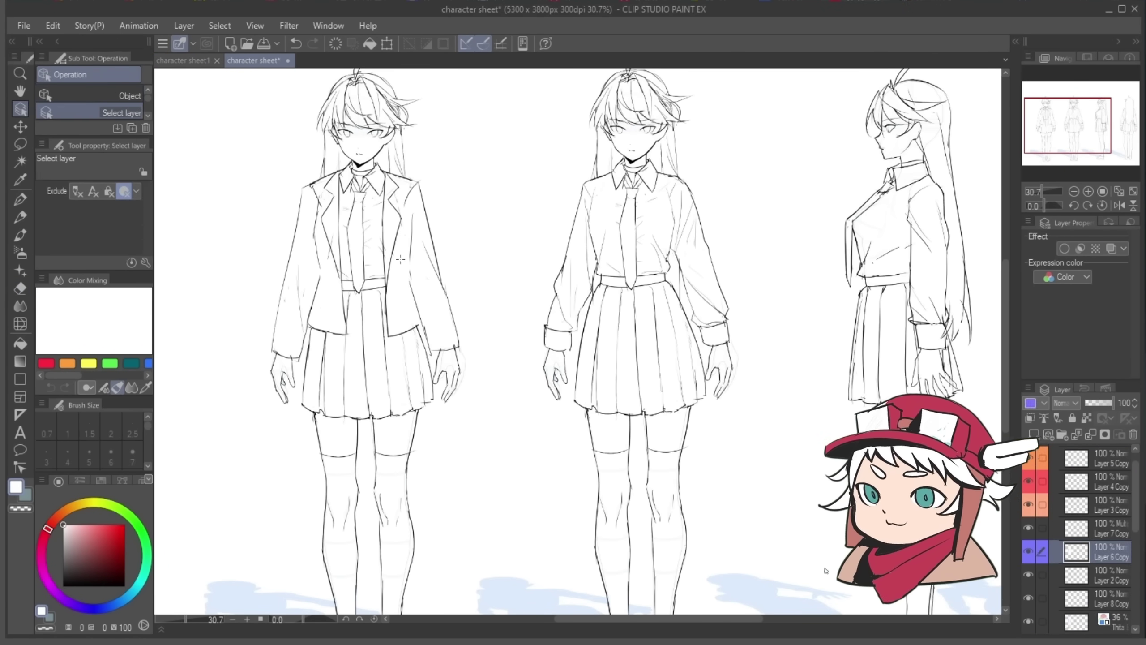
pyautogui.keyDown('ctrl'); pyautogui.keyDown('shift'); pyautogui.click(313, 233); pyautogui.keyUp('shift'); pyautogui.keyUp('ctrl')
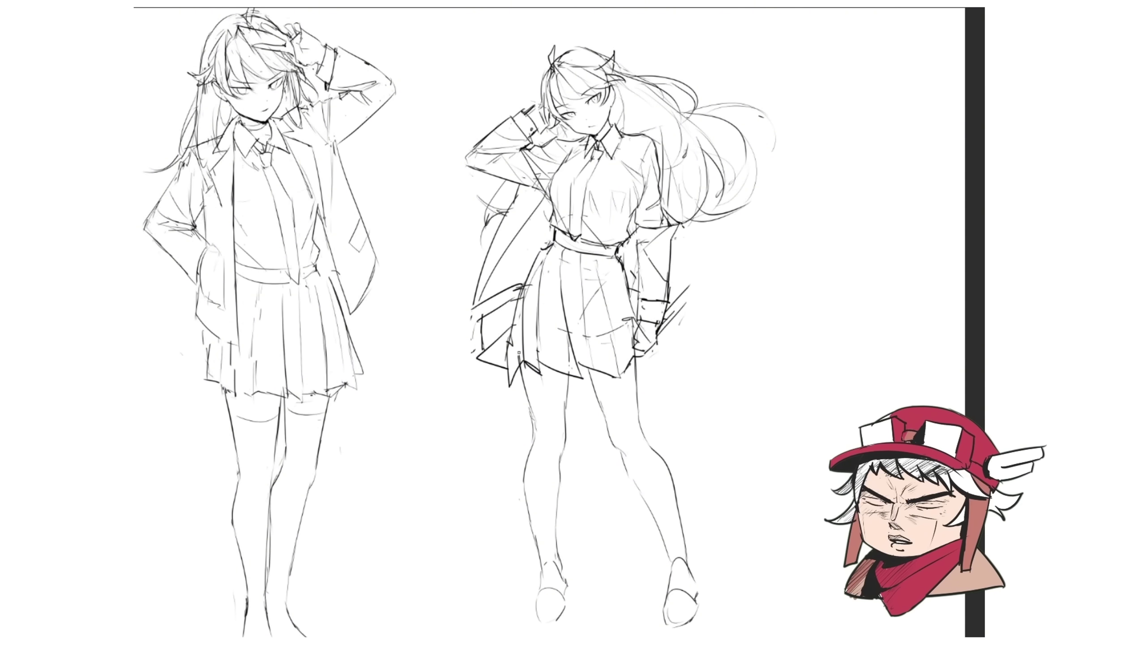
# Step: Sketch straight sword-like lines near the long-haired, jacketless figure's hand and across her skirt
pyautogui.moveTo(594, 310); pyautogui.dragTo(585, 300)
pyautogui.moveTo(664, 481); pyautogui.dragTo(663, 474)
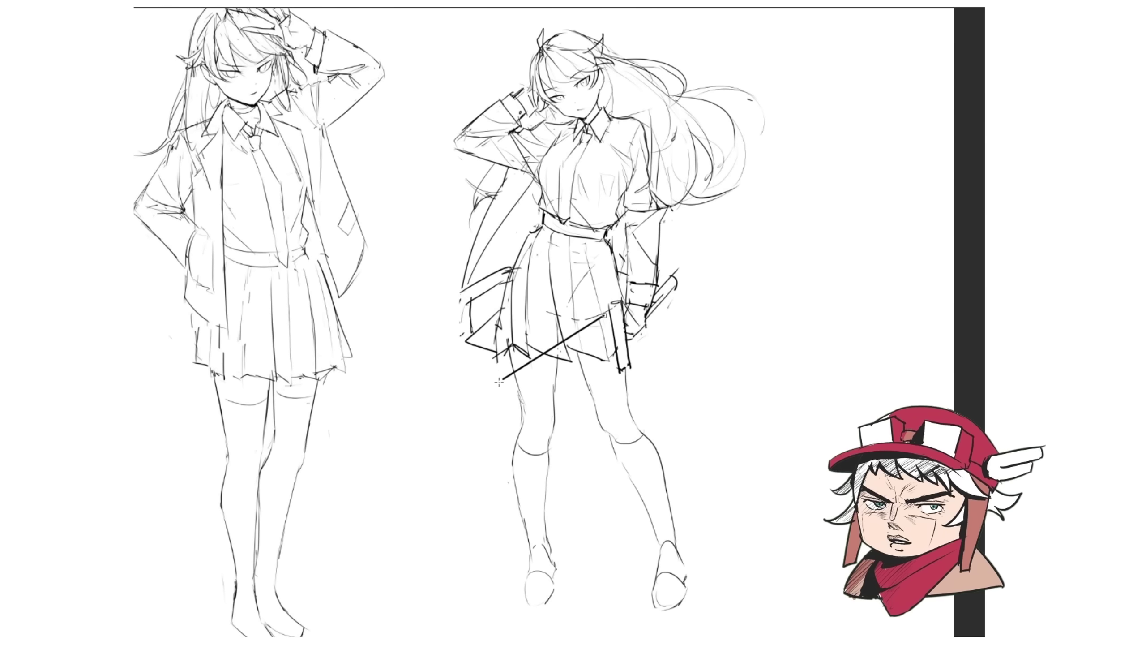
pyautogui.moveTo(499, 382); pyautogui.dragTo(457, 410)
pyautogui.moveTo(457, 411); pyautogui.dragTo(472, 463)
pyautogui.moveTo(471, 462); pyautogui.dragTo(472, 433)
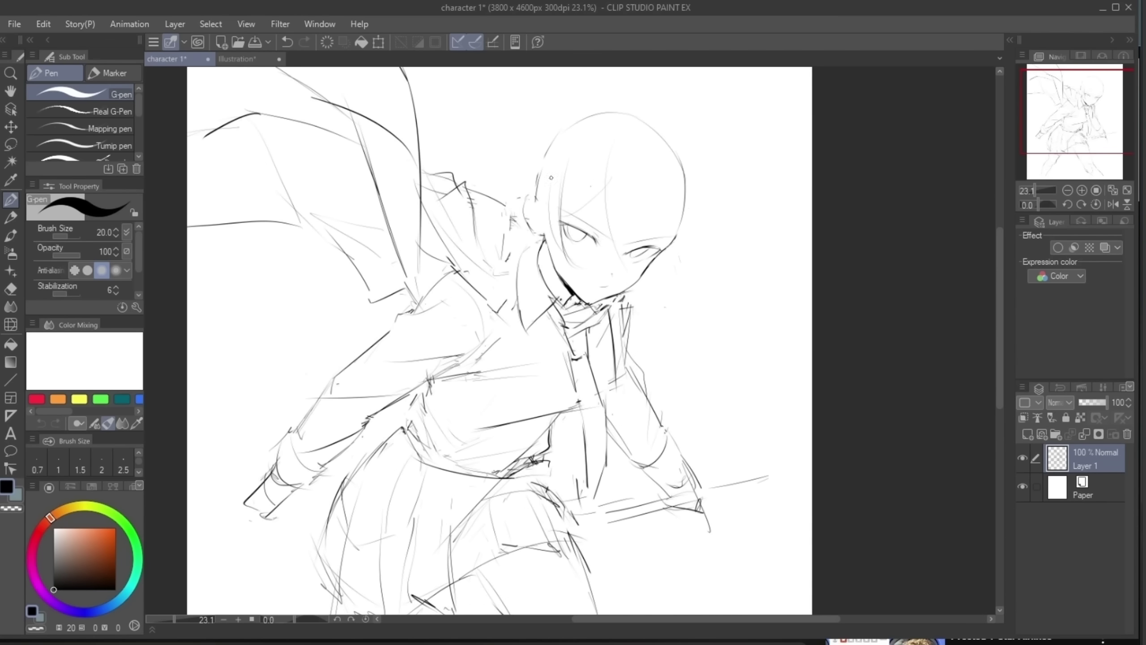
# Step: Clean up the head and sketch the bangs and side hair of the crouching figure on Layer 1
pyautogui.press('e')
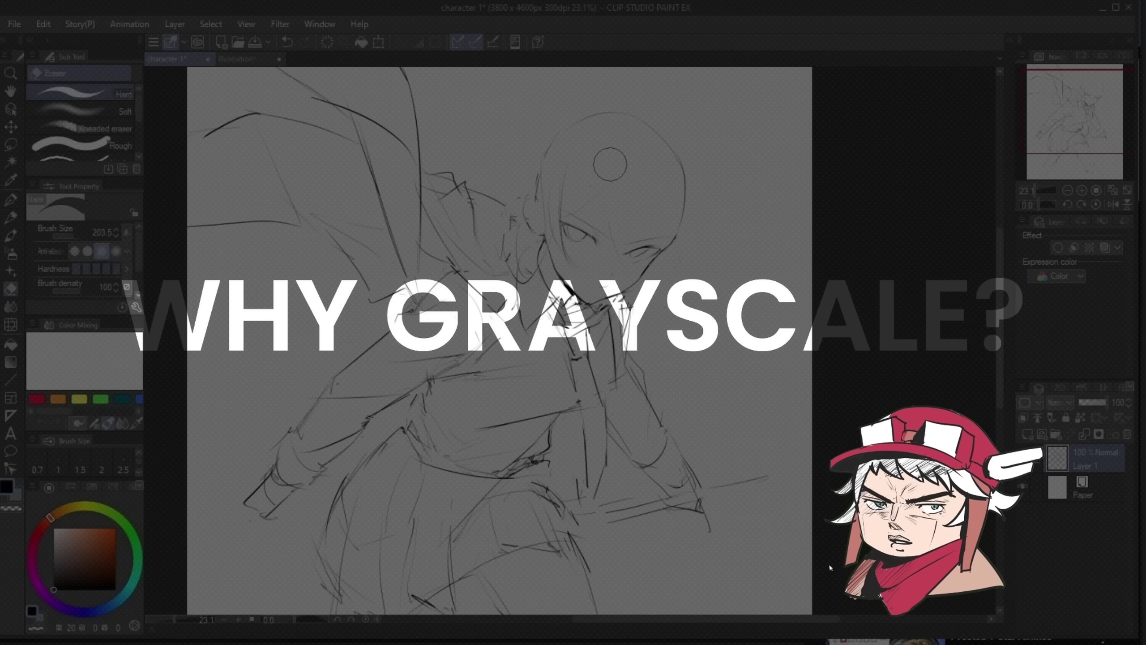
pyautogui.press('p')
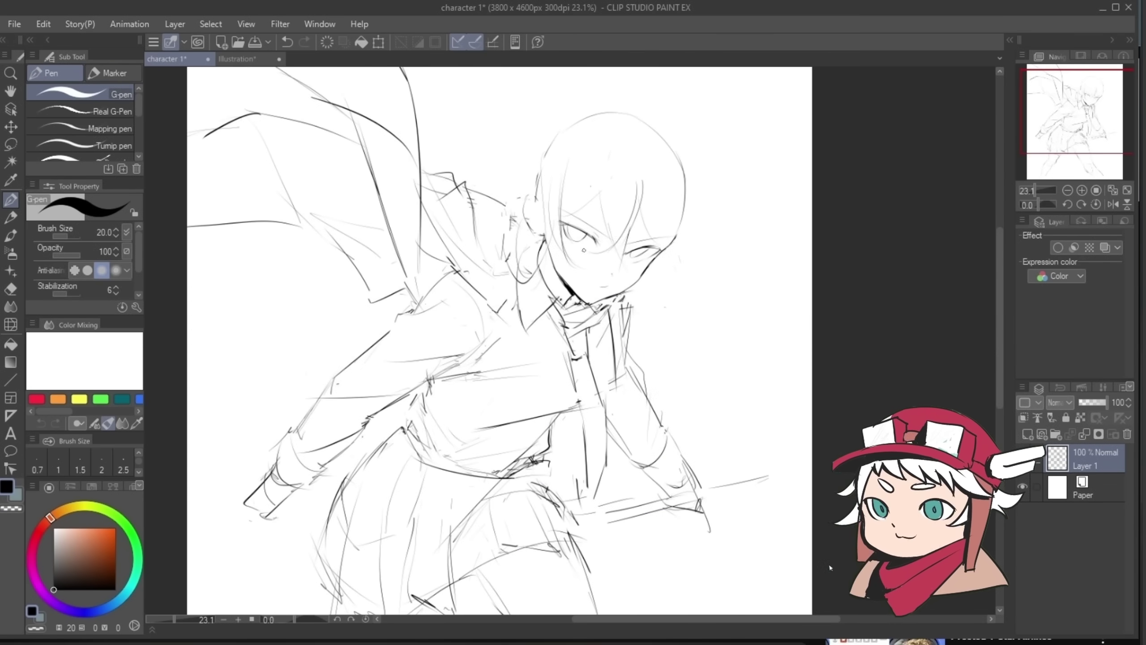
pyautogui.scroll(-1, 584, 250)
pyautogui.moveTo(664, 215); pyautogui.dragTo(657, 270)
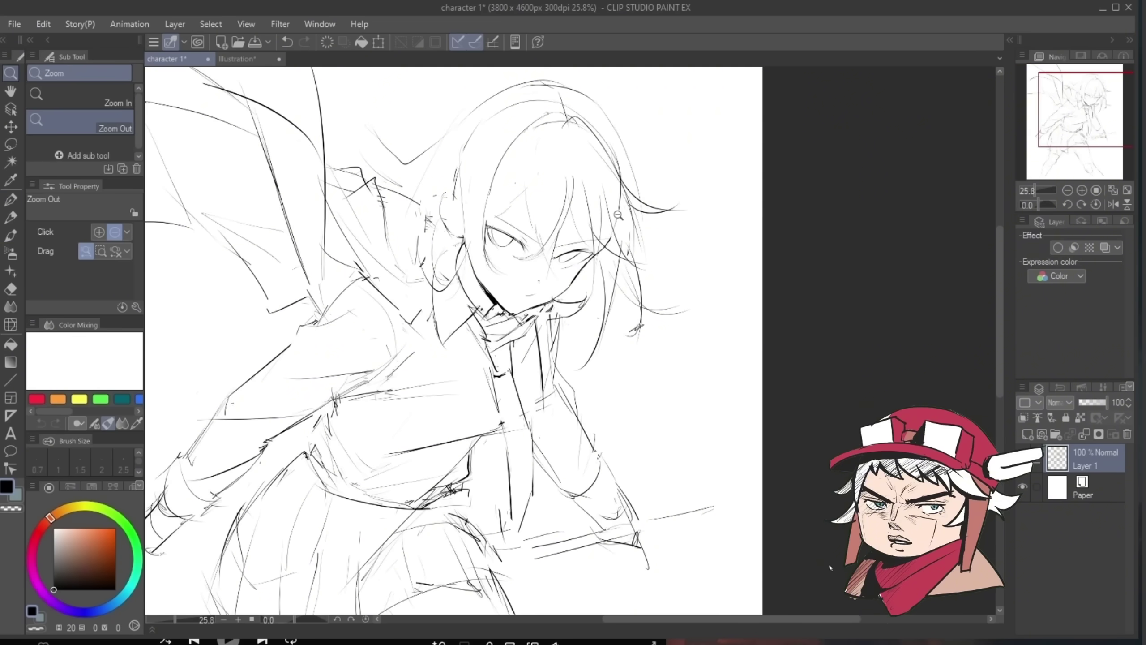
# Step: Refine the crouching figure's bangs, face, tie and shirt lines, checking the sketch with the canvas flipped
pyautogui.moveTo(500, 215); pyautogui.dragTo(564, 215)
pyautogui.hotkey('ctrl', 'z')
pyautogui.moveTo(476, 316); pyautogui.dragTo(529, 386)
pyautogui.press('h')
pyautogui.moveTo(573, 236); pyautogui.dragTo(527, 236)
pyautogui.press('h')
pyautogui.moveTo(539, 284); pyautogui.dragTo(610, 269)
pyautogui.moveTo(546, 323); pyautogui.dragTo(501, 323)
pyautogui.moveTo(616, 232); pyautogui.dragTo(603, 231)
pyautogui.press('e')
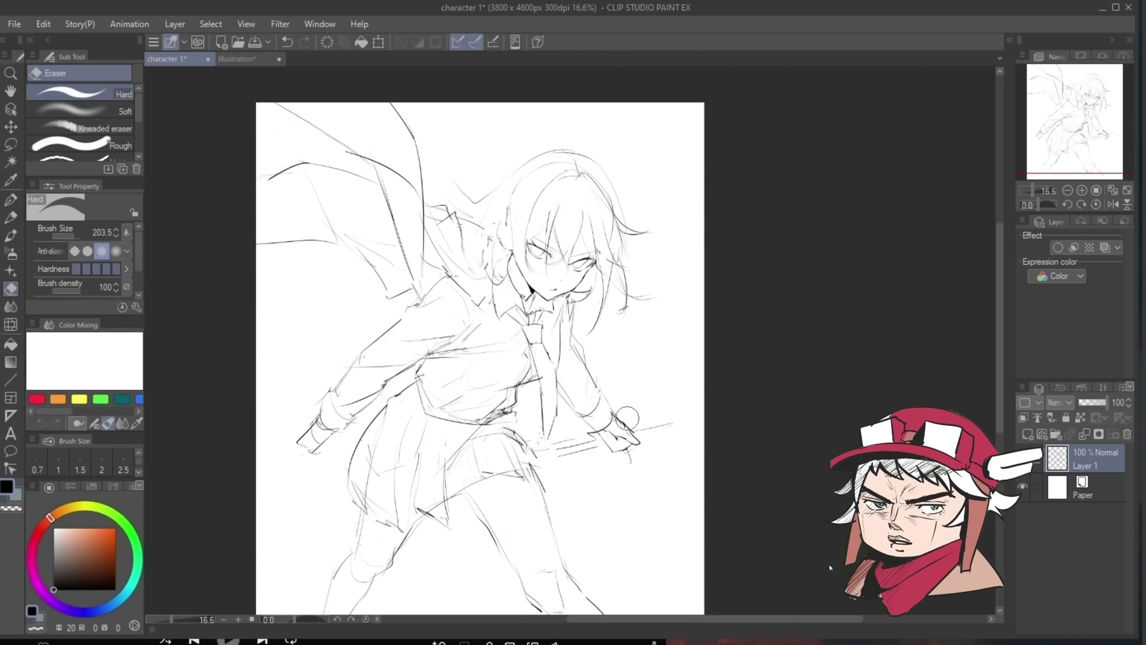
# Step: Redraw the crouching figure's sword hand and add windblown hair strands behind the head and a broad blade beyond the hand
pyautogui.press('p')
pyautogui.moveTo(630, 436)
pyautogui.mouseDown()
pyautogui.moveTo(620, 416)
pyautogui.moveTo(639, 454)
pyautogui.mouseUp()
pyautogui.press('e')
pyautogui.press('p')
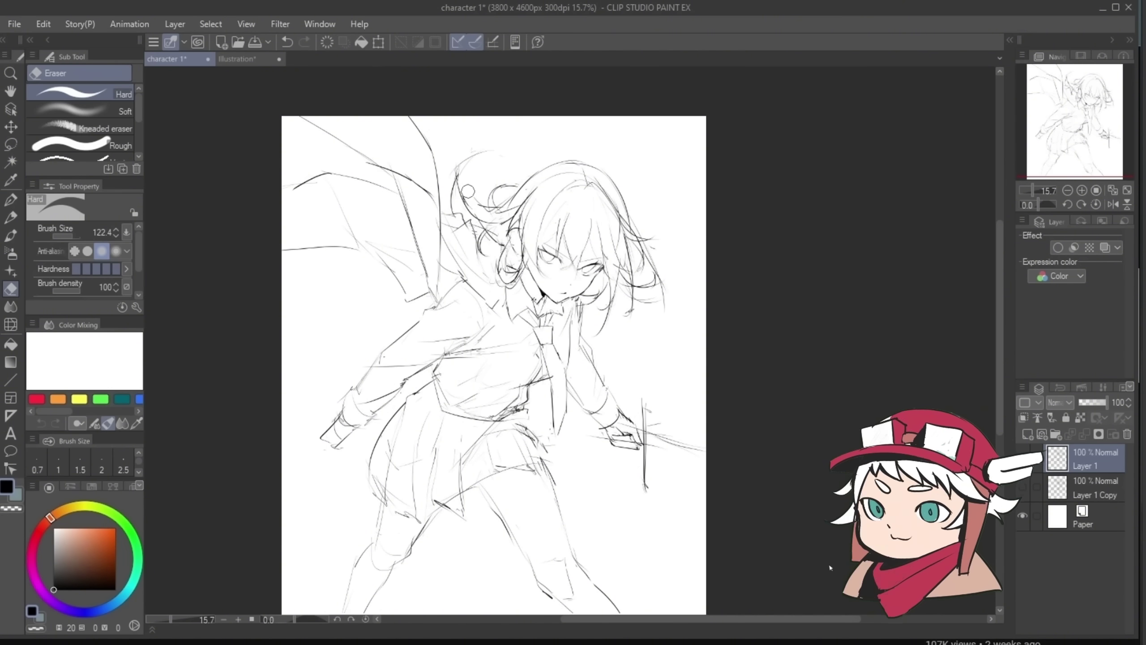
pyautogui.press('p')
pyautogui.moveTo(469, 192); pyautogui.dragTo(459, 155)
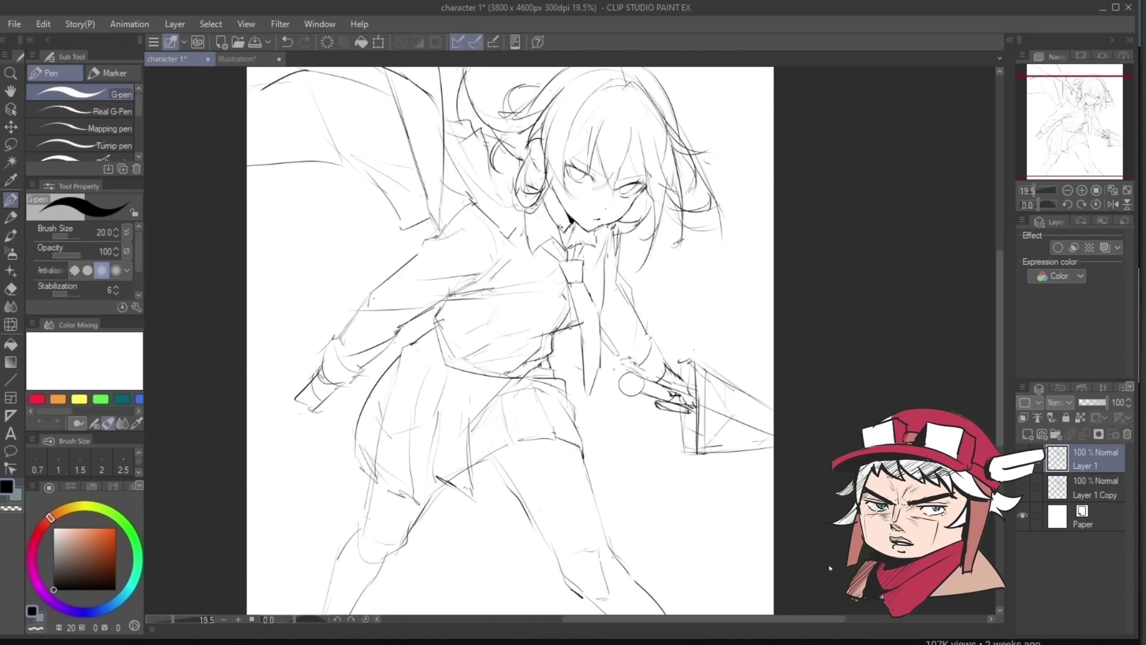
# Step: Refine the crouching figure's jagged skirt hem, far hand, flowing cloth and lower legs
pyautogui.moveTo(599, 386); pyautogui.dragTo(554, 386)
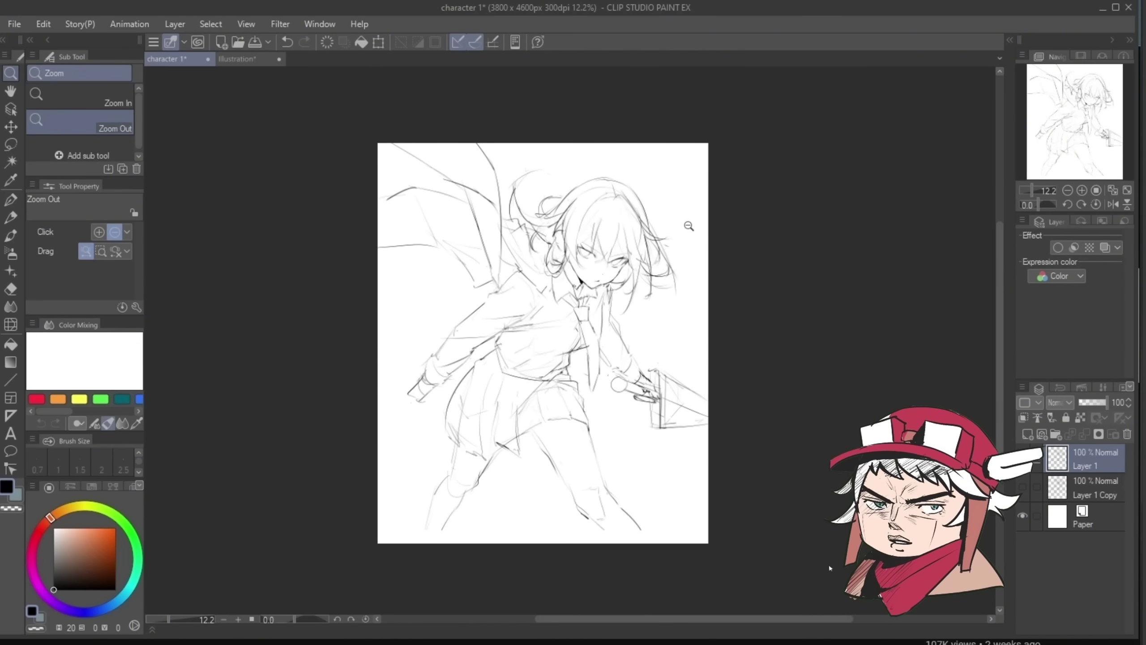
pyautogui.scroll(2, 403, 377)
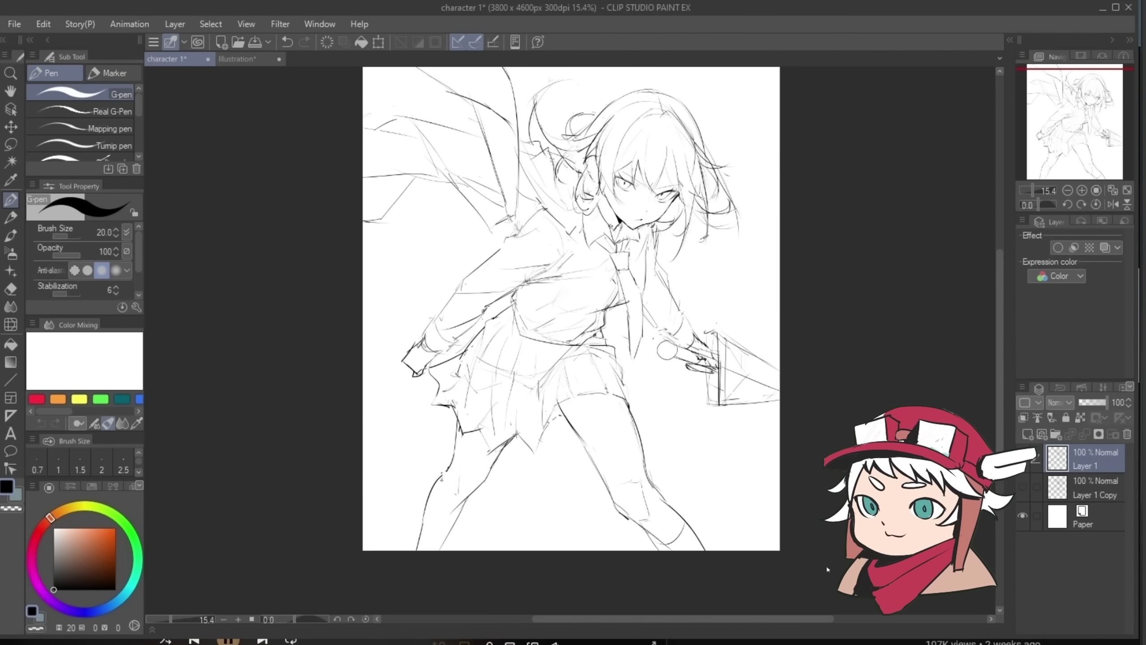
pyautogui.press('e')
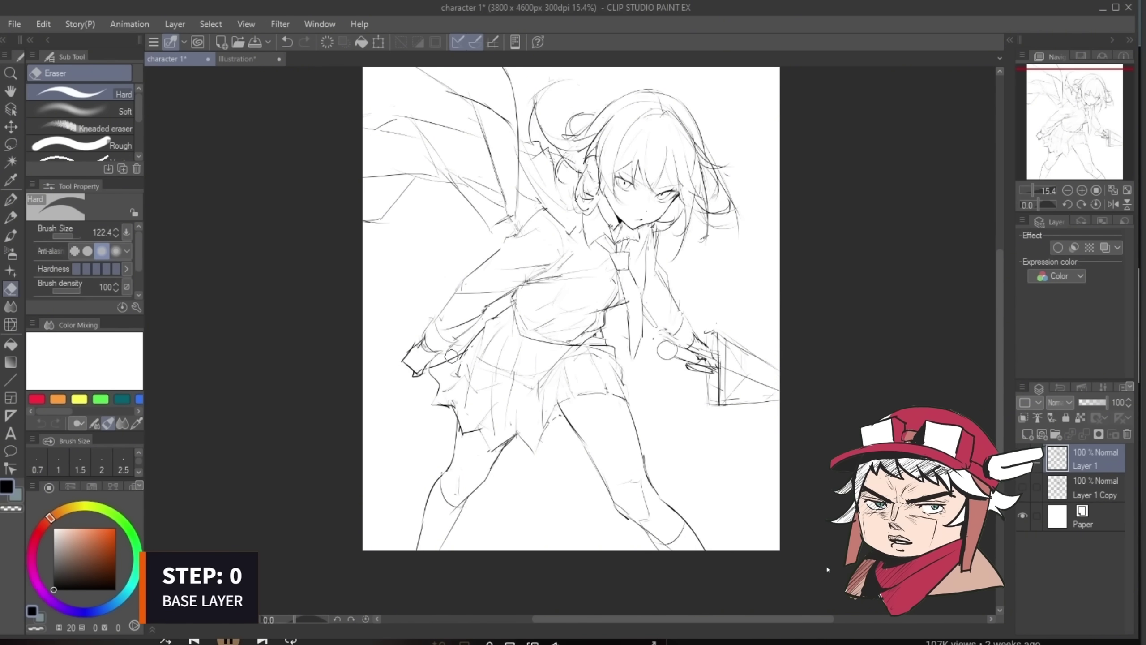
pyautogui.scroll(1, 451, 356)
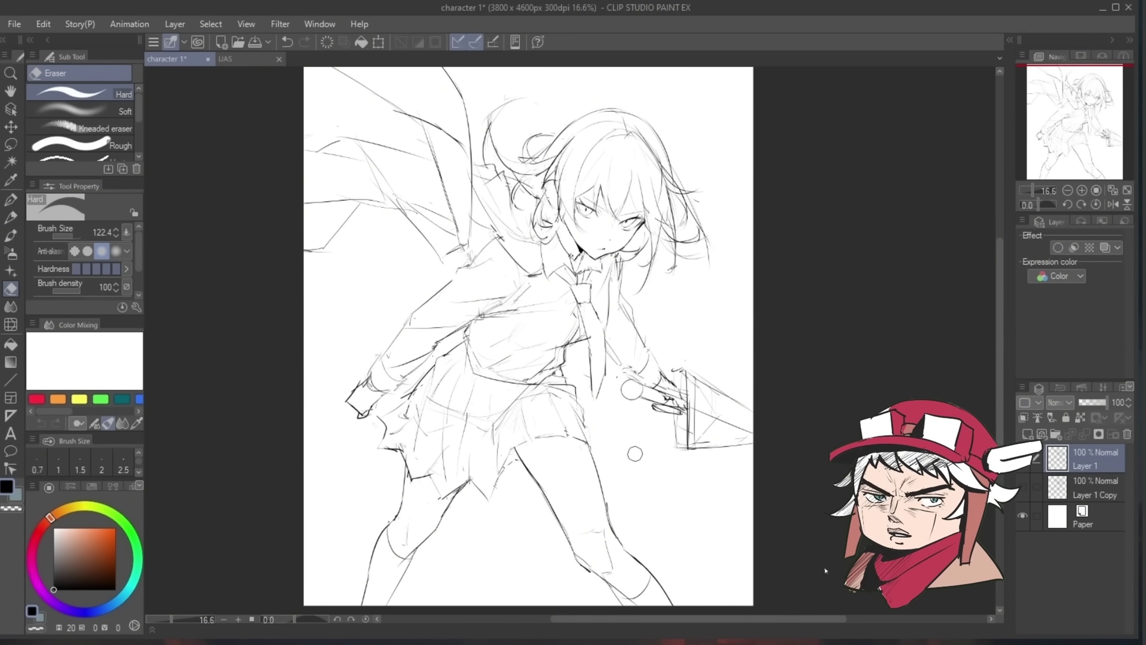
# Step: Auto-select the background regions around the figure with reference to all layers, and invert the selection to cover the character
pyautogui.press('w')
pyautogui.click(640, 467)
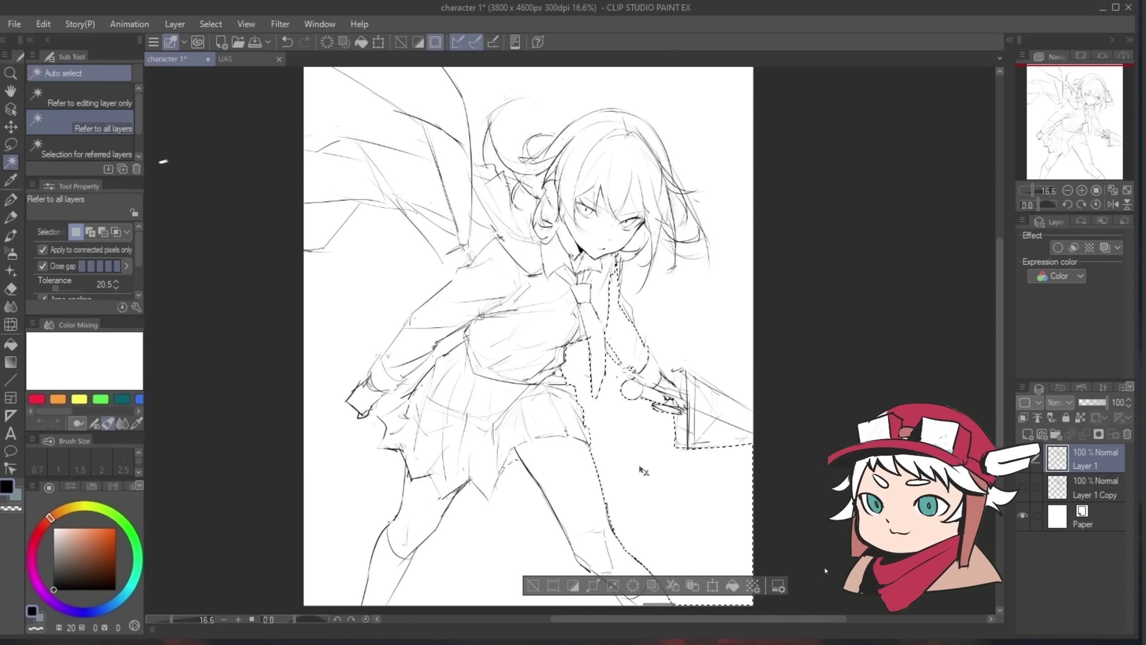
pyautogui.hotkey('ctrl', 'z')
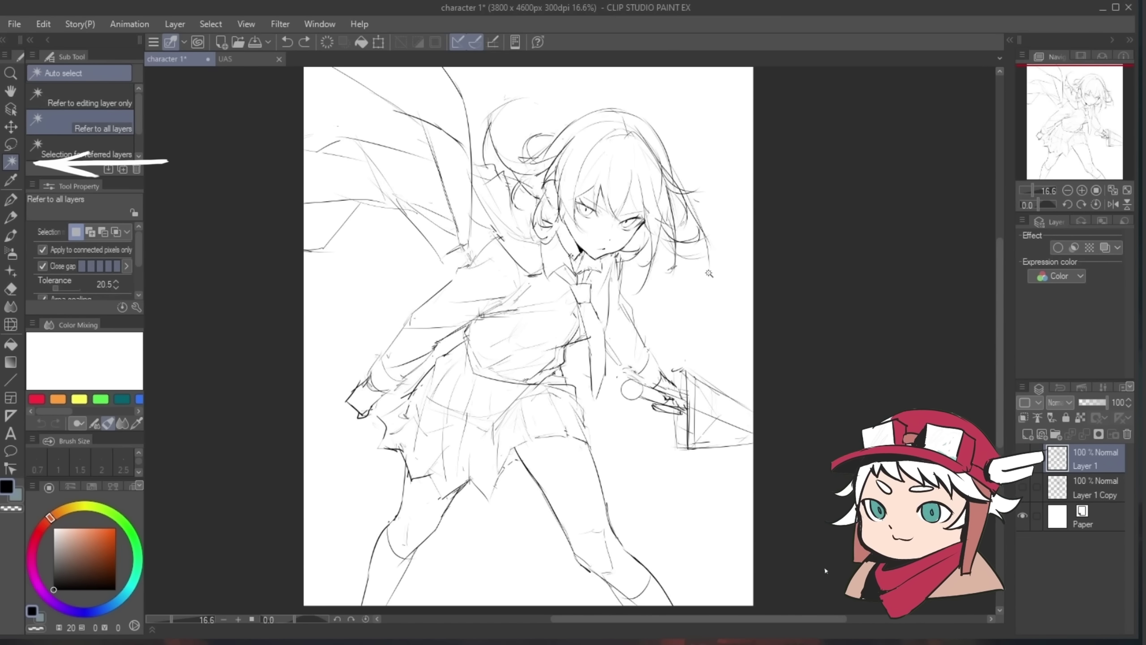
pyautogui.click(707, 297)
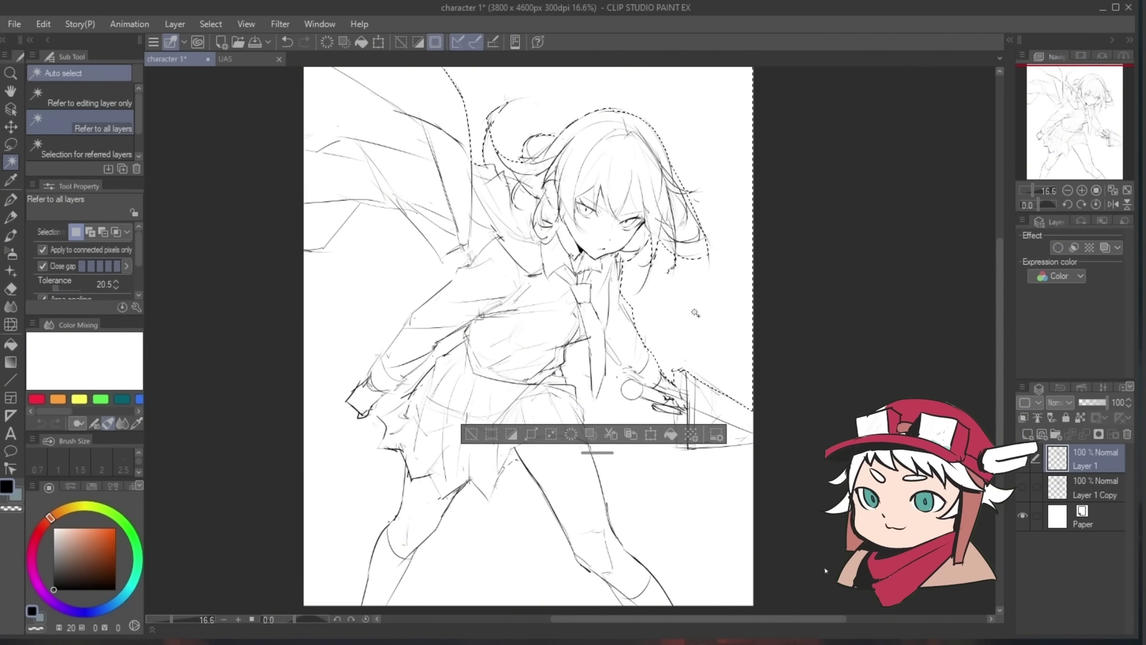
pyautogui.keyDown('shift'); pyautogui.click(648, 508); pyautogui.keyUp('shift')
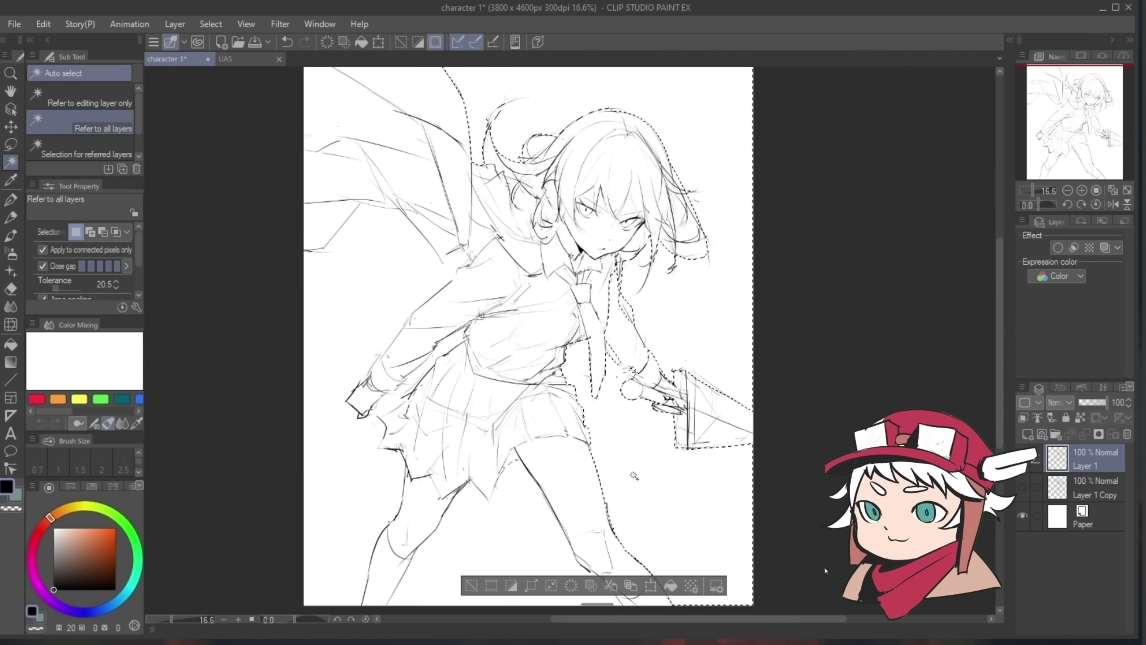
pyautogui.keyDown('shift'); pyautogui.click(386, 472); pyautogui.keyUp('shift')
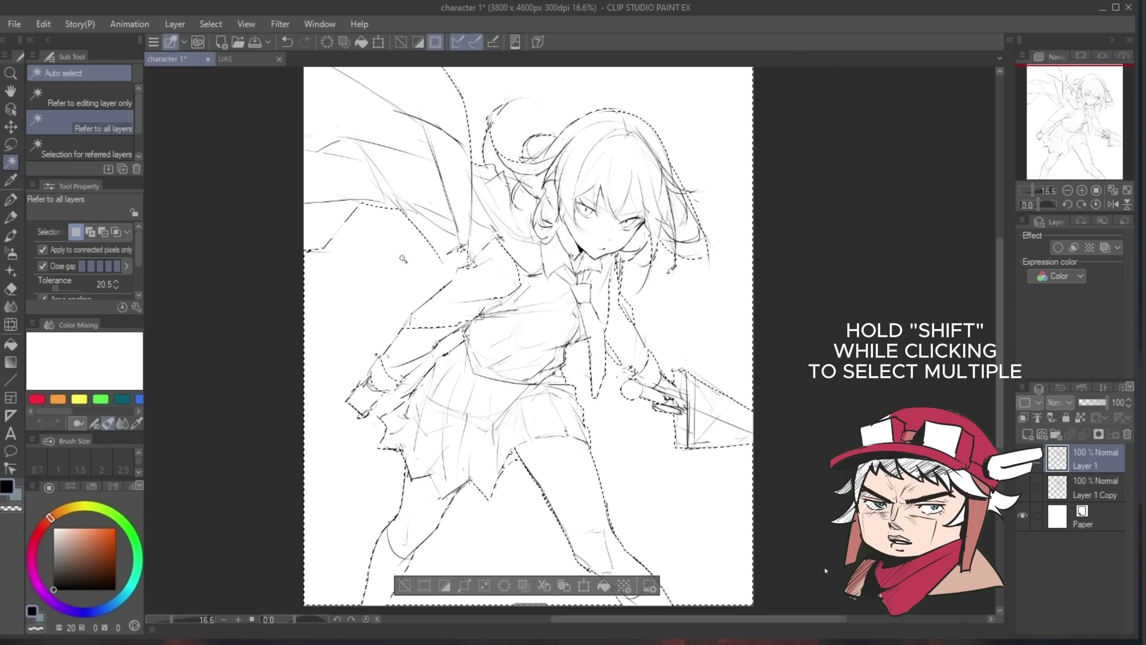
pyautogui.keyDown('shift'); pyautogui.click(383, 138); pyautogui.keyUp('shift')
pyautogui.click(444, 586)
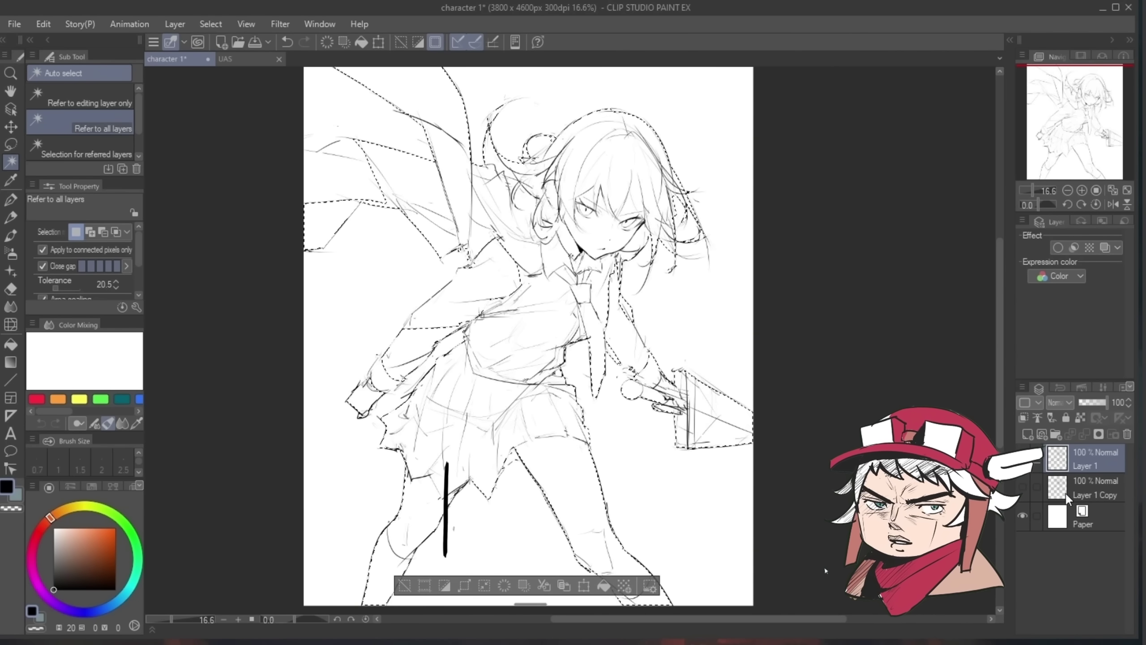
# Step: Add a new layer between Layer 1 and Layer 1 Copy, fill the selected silhouette with light grey, and deselect
pyautogui.click(1095, 487)
pyautogui.click(1028, 434)
pyautogui.click(54, 545)
pyautogui.moveTo(54, 546); pyautogui.dragTo(53, 544)
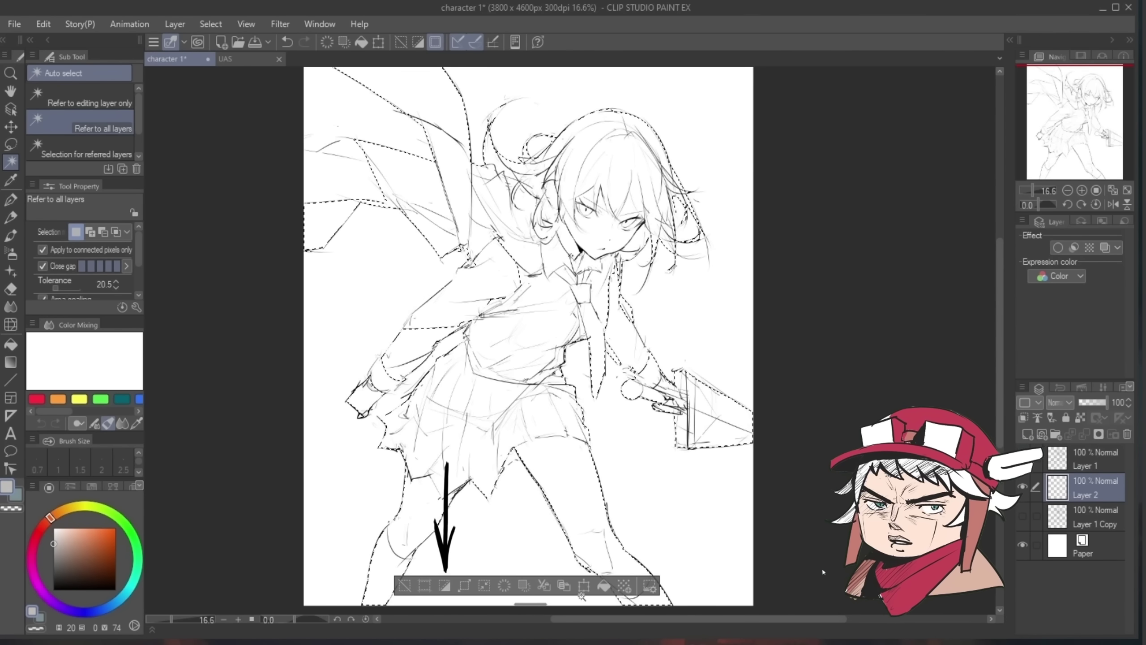
pyautogui.click(604, 586)
pyautogui.click(416, 585)
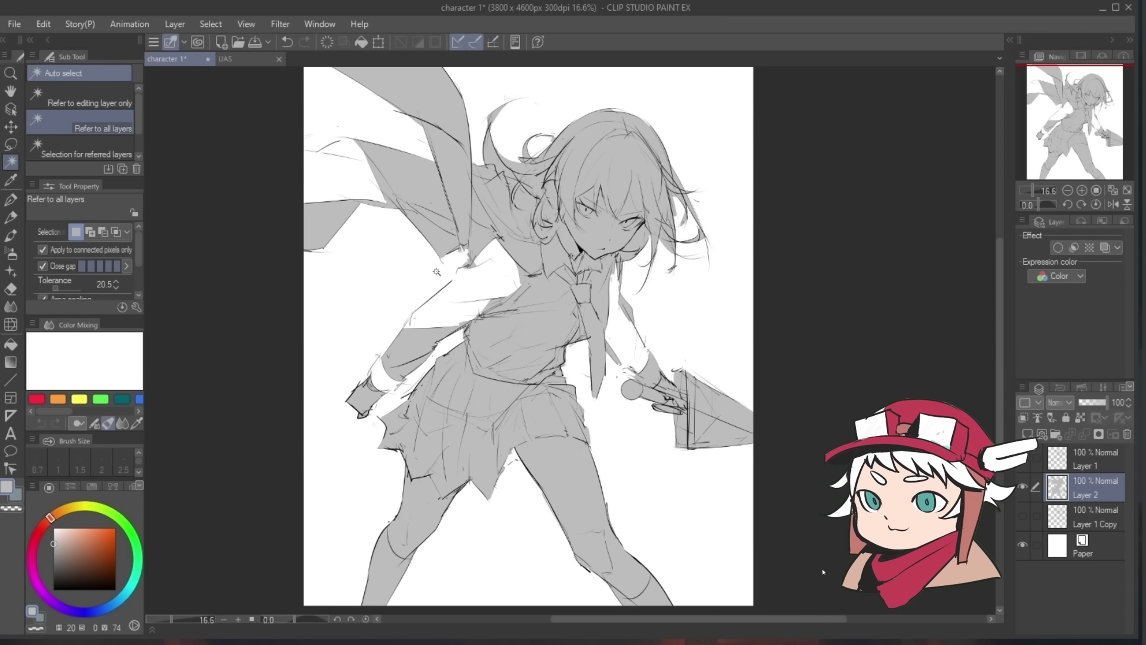
# Step: Fill the unpainted gaps in the sleeves, flowing cloth and hand on Layer 2 with the same grey
pyautogui.press('p')
pyautogui.press('g')
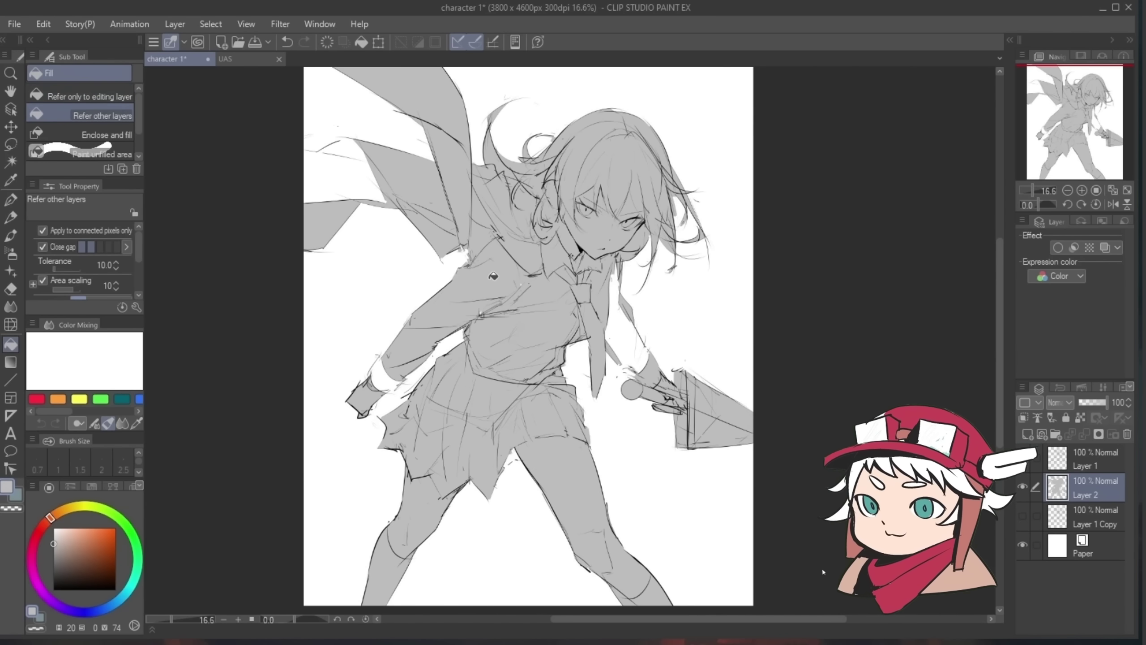
pyautogui.press('p')
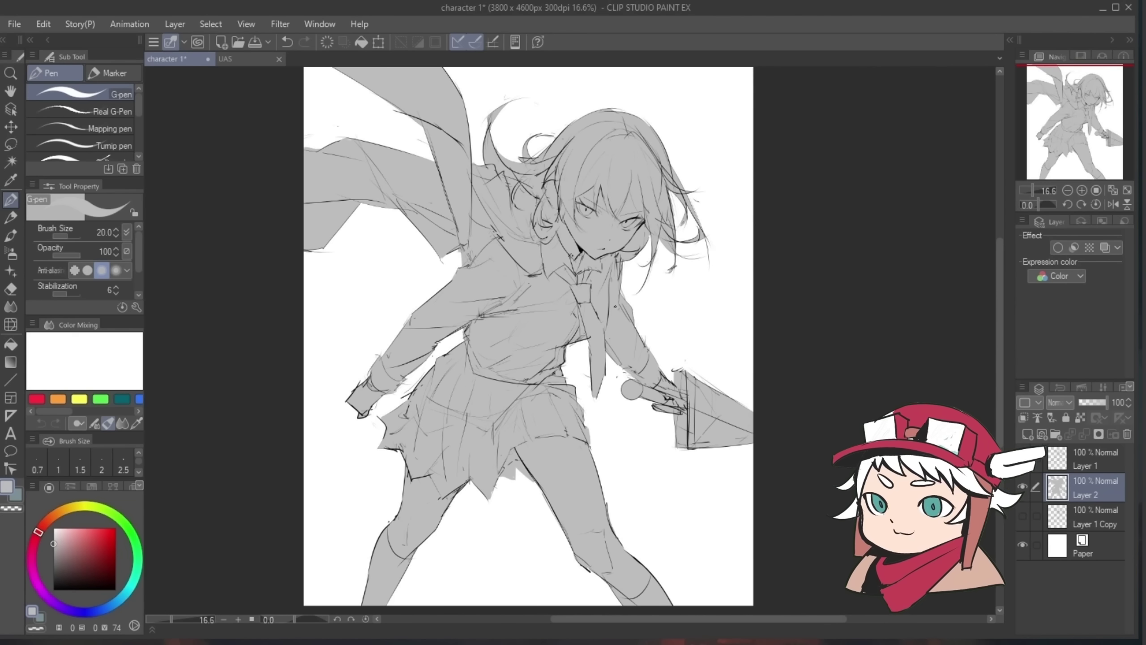
pyautogui.hotkey('alt', 'space')
pyautogui.moveTo(632, 344); pyautogui.dragTo(618, 344)
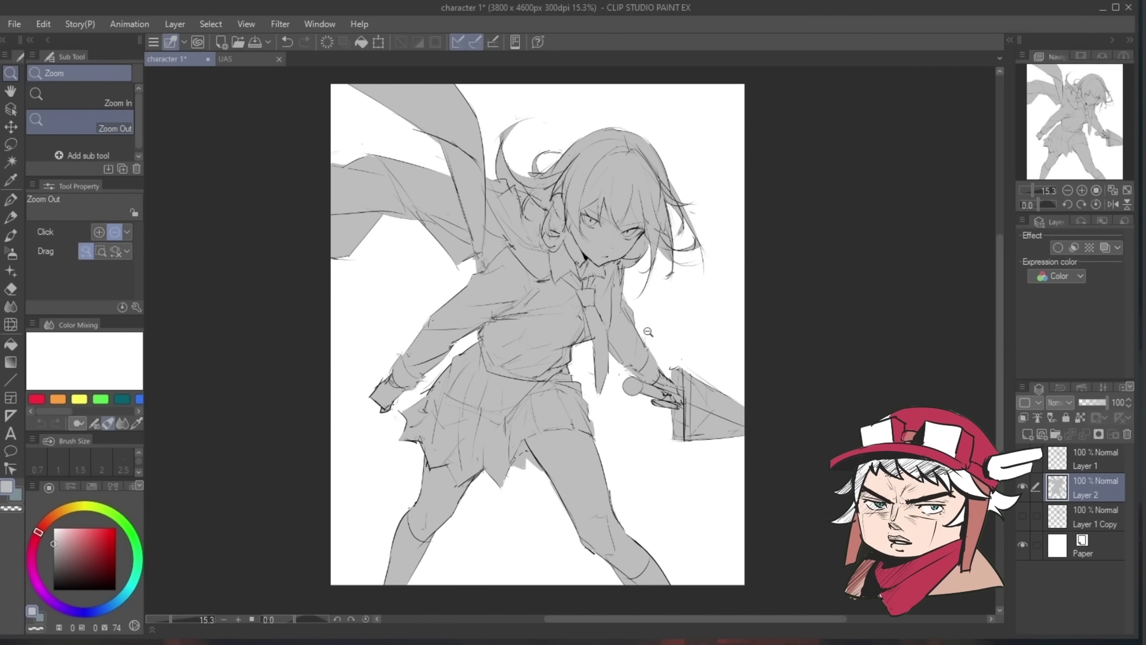
pyautogui.press('h')
pyautogui.press('h')
pyautogui.press('e')
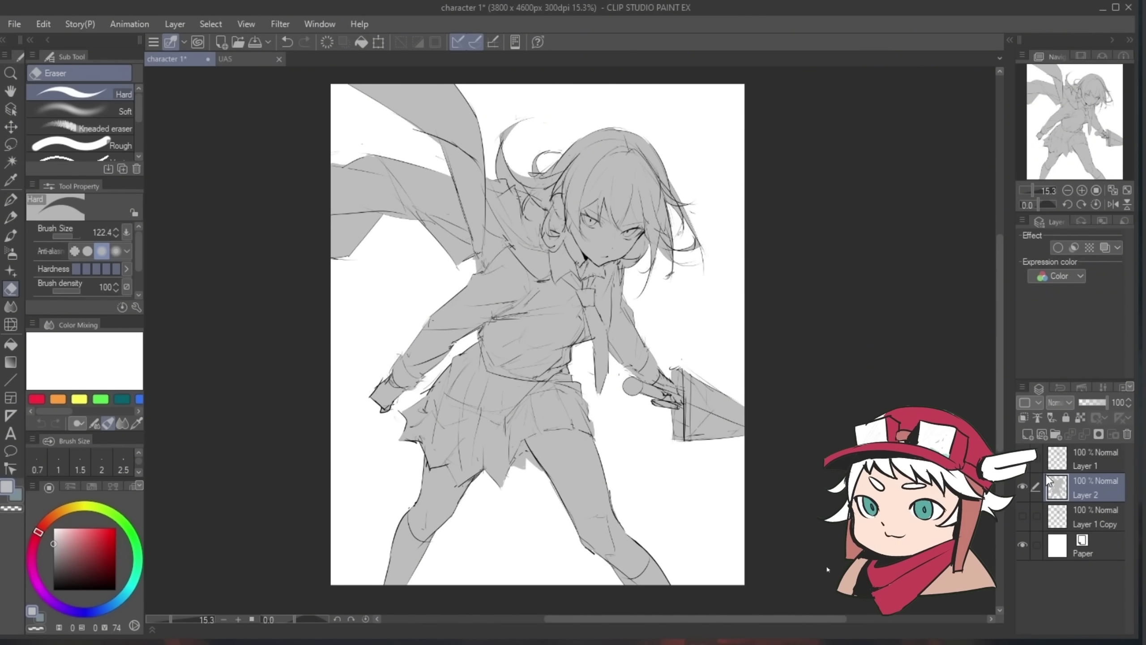
# Step: Lower the opacity of the Layer 1 line sketch to 85%
pyautogui.click(1096, 450)
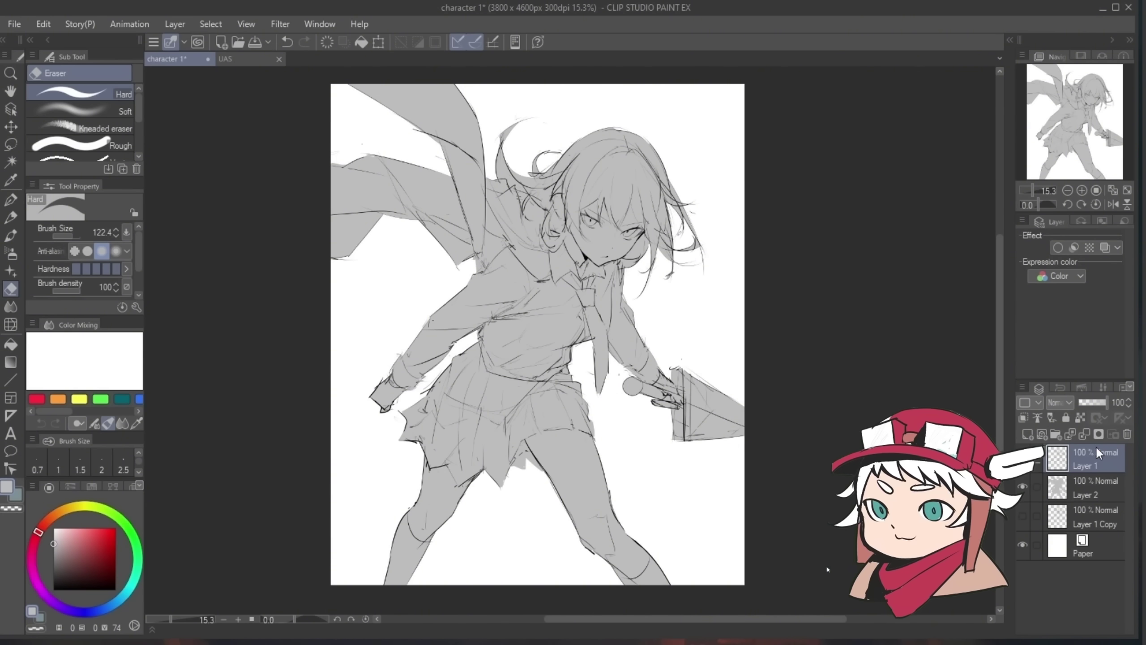
pyautogui.click(1099, 400)
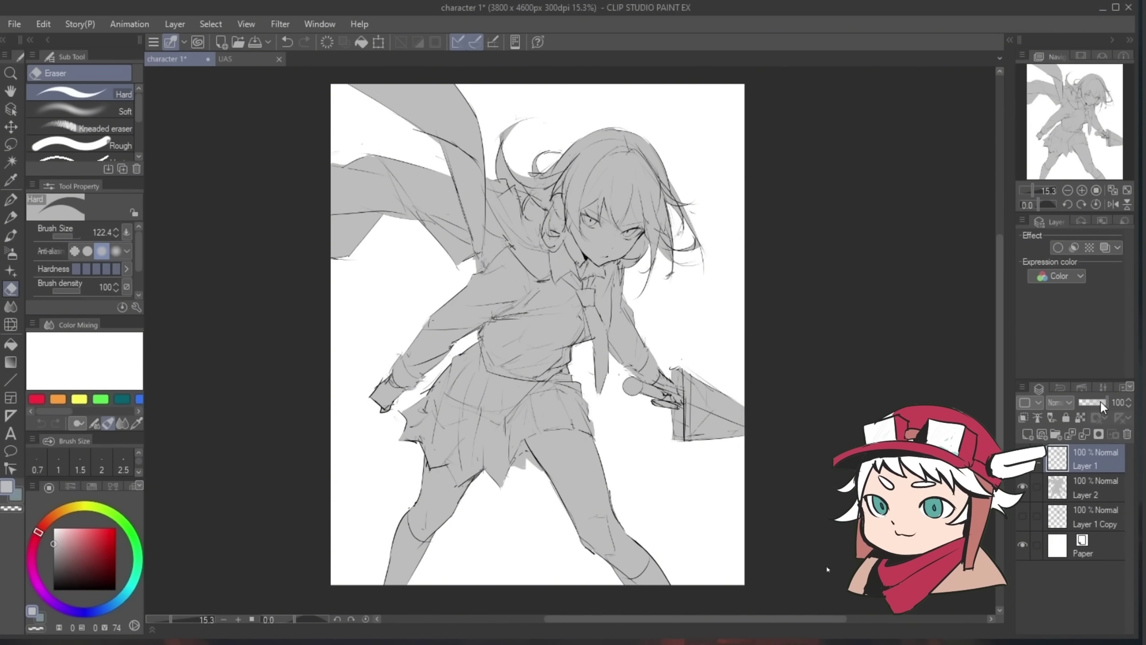
pyautogui.click(1103, 402)
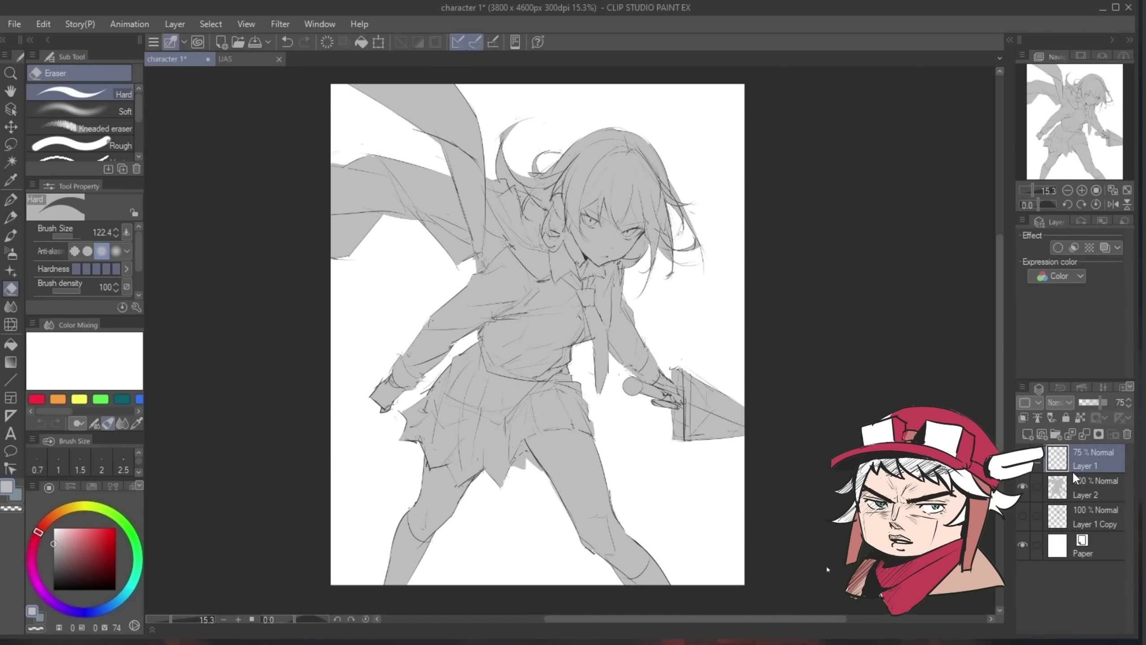
# Step: Add a new layer above the grey base on Layer 2, clip it to the base and set its blending mode to Multiply
pyautogui.click(1076, 482)
pyautogui.click(1028, 434)
pyautogui.click(1024, 418)
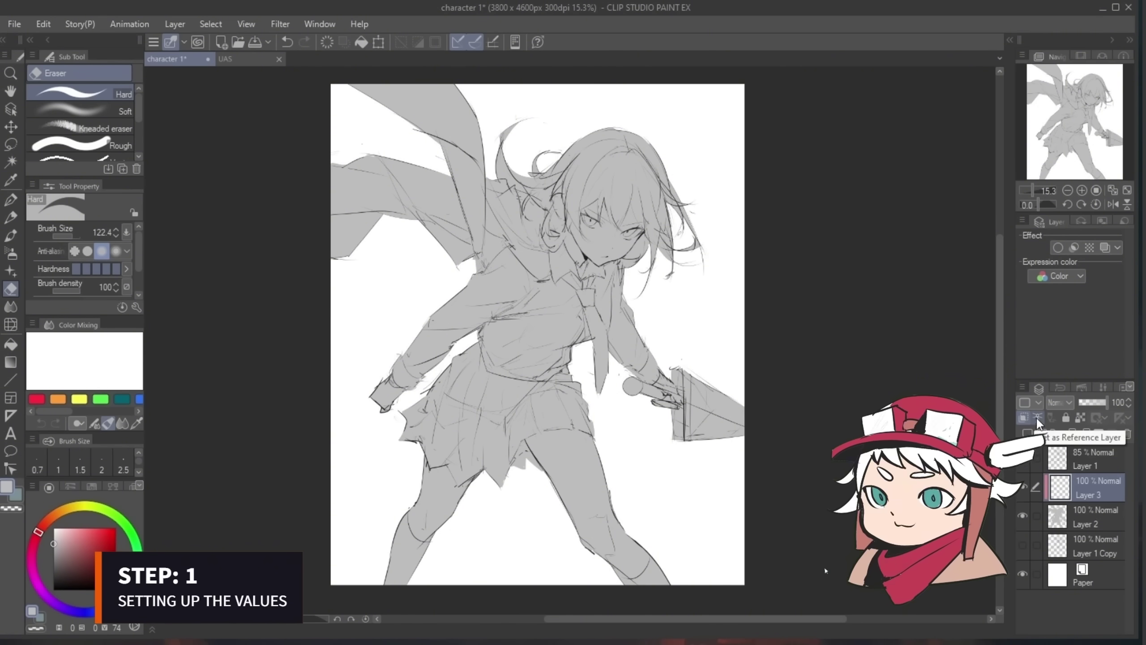
pyautogui.click(1059, 403)
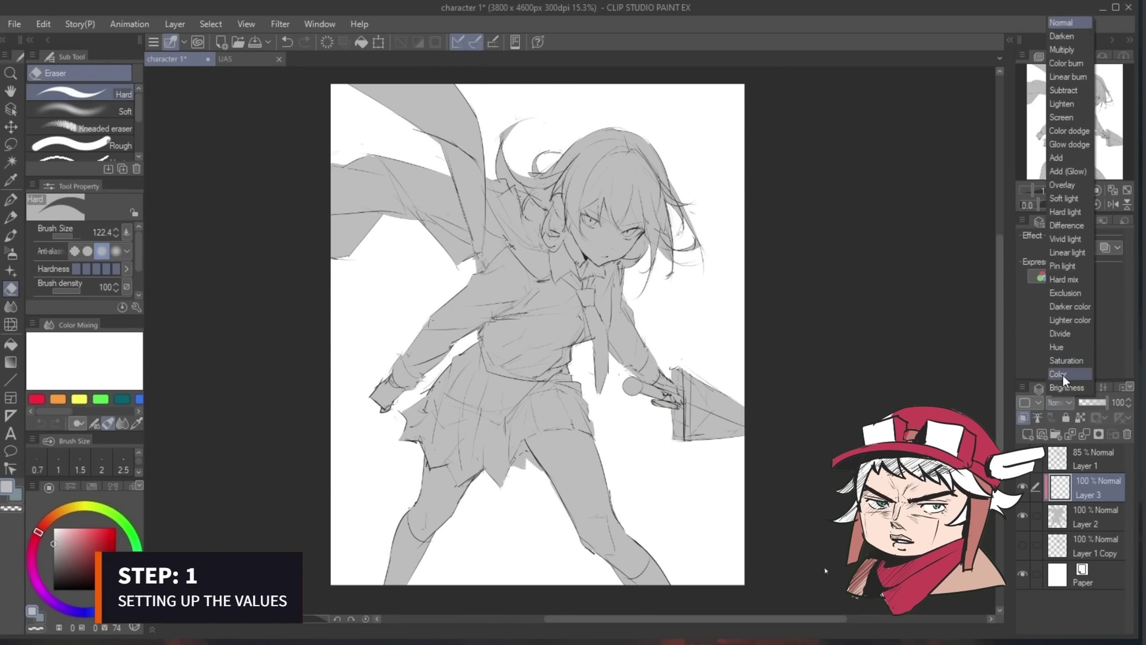
pyautogui.click(1056, 48)
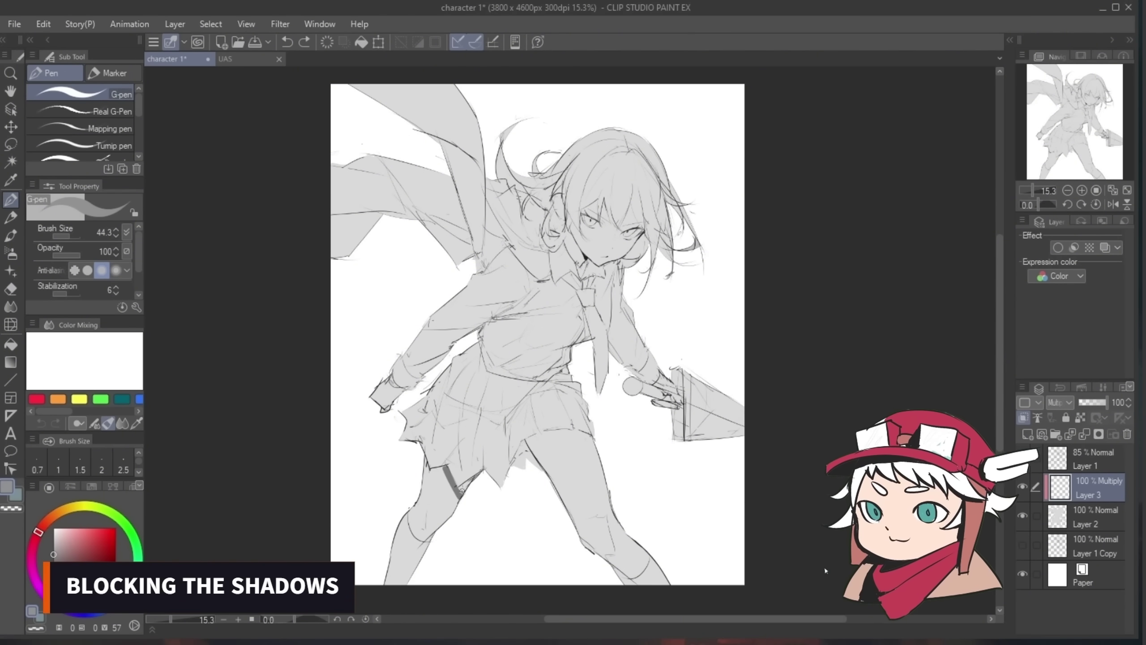
# Step: Paint dark grey shadows with the G-pen at size 157.8 on the rear leg and the inner thigh below the skirt on Layer 3
pyautogui.moveTo(461, 491); pyautogui.dragTo(427, 510)
pyautogui.click(73, 236)
pyautogui.moveTo(429, 470)
pyautogui.mouseDown()
pyautogui.moveTo(397, 574)
pyautogui.moveTo(429, 481)
pyautogui.moveTo(420, 485)
pyautogui.mouseUp()
pyautogui.press('e')
pyautogui.press('p')
pyautogui.moveTo(544, 428); pyautogui.dragTo(513, 481)
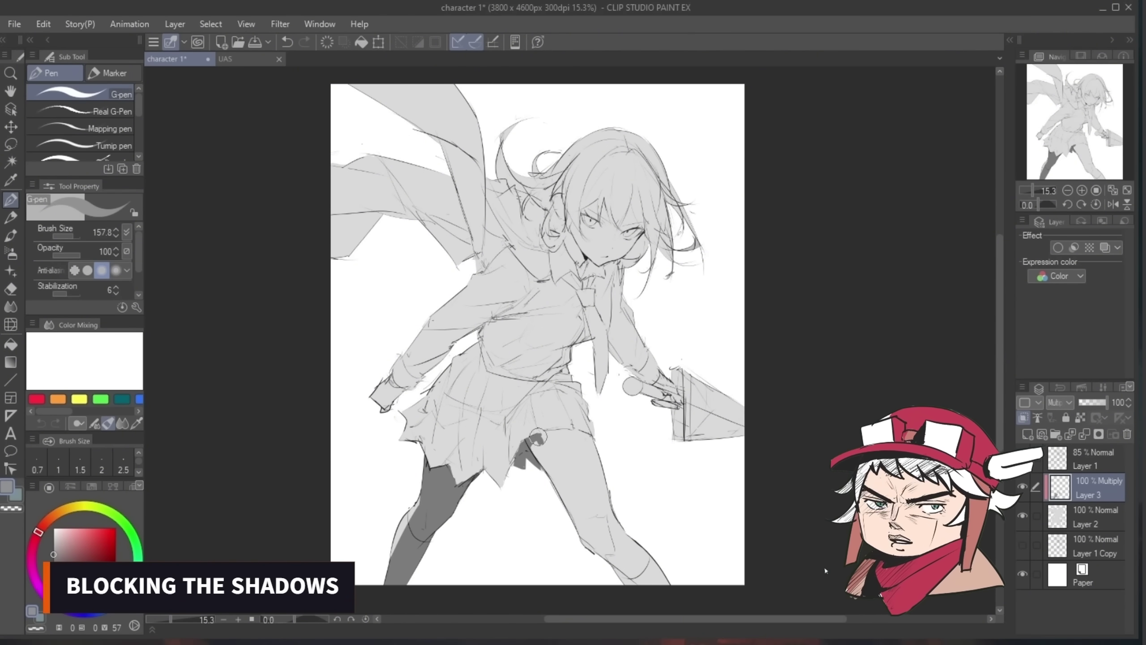
pyautogui.moveTo(562, 443); pyautogui.dragTo(515, 501)
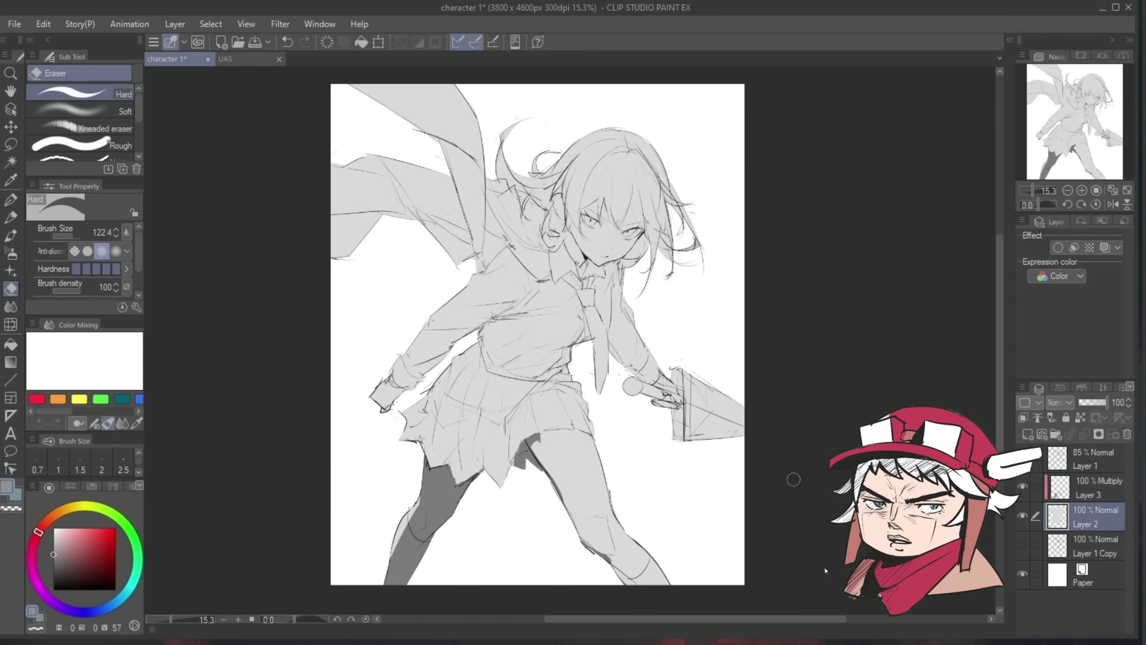
# Step: Block in grey shadows on Layer 3 across the skirt, shirt, sleeves, face, hair and flowing scarf
pyautogui.moveTo(539, 380); pyautogui.dragTo(499, 423)
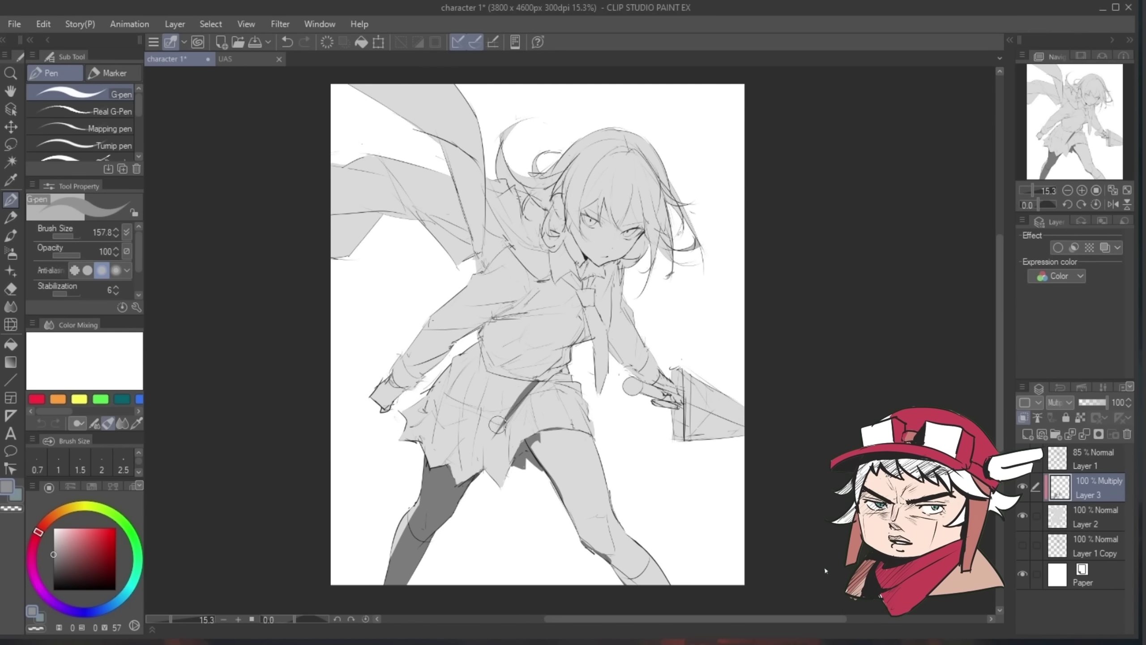
pyautogui.moveTo(389, 399)
pyautogui.mouseDown()
pyautogui.moveTo(465, 336)
pyautogui.moveTo(573, 312)
pyautogui.moveTo(462, 472)
pyautogui.moveTo(542, 357)
pyautogui.moveTo(505, 429)
pyautogui.moveTo(573, 321)
pyautogui.moveTo(552, 283)
pyautogui.moveTo(673, 195)
pyautogui.moveTo(660, 170)
pyautogui.moveTo(569, 222)
pyautogui.moveTo(635, 213)
pyautogui.mouseUp()
pyautogui.press('e')
pyautogui.press('p')
pyautogui.moveTo(614, 280)
pyautogui.mouseDown()
pyautogui.moveTo(641, 380)
pyautogui.moveTo(689, 386)
pyautogui.mouseUp()
pyautogui.moveTo(460, 279)
pyautogui.mouseDown()
pyautogui.moveTo(495, 225)
pyautogui.moveTo(472, 149)
pyautogui.moveTo(541, 270)
pyautogui.mouseUp()
# Step: Carve light patches out of the shirt's chest shadow with the Hard eraser and touch up their edges with the G-pen
pyautogui.press('e')
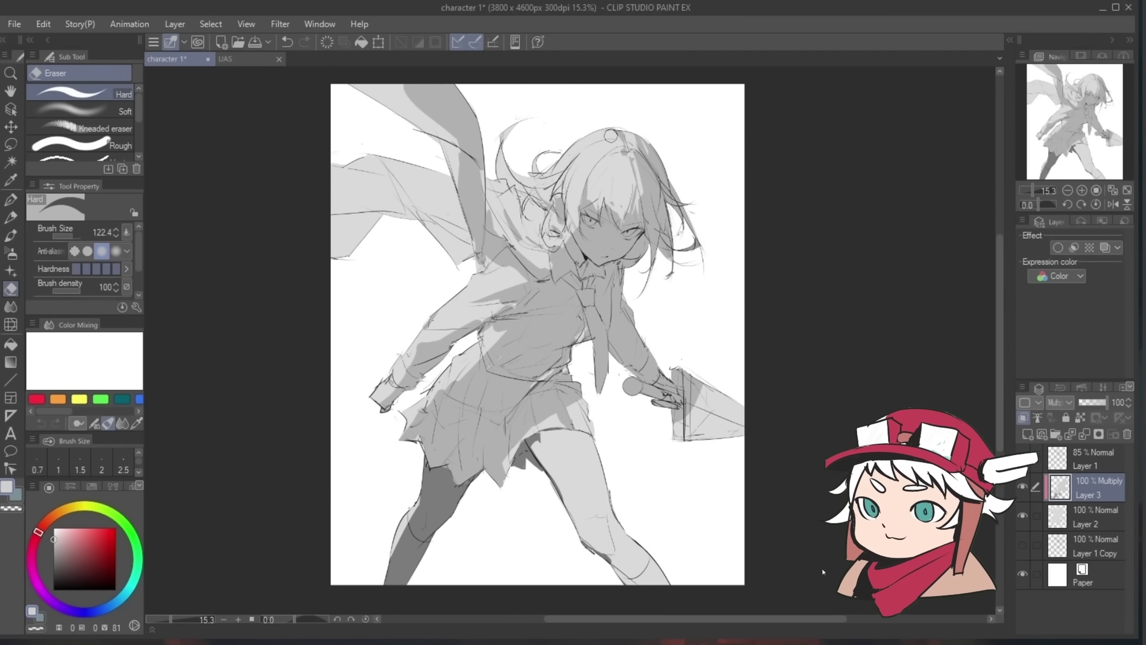
pyautogui.press('e')
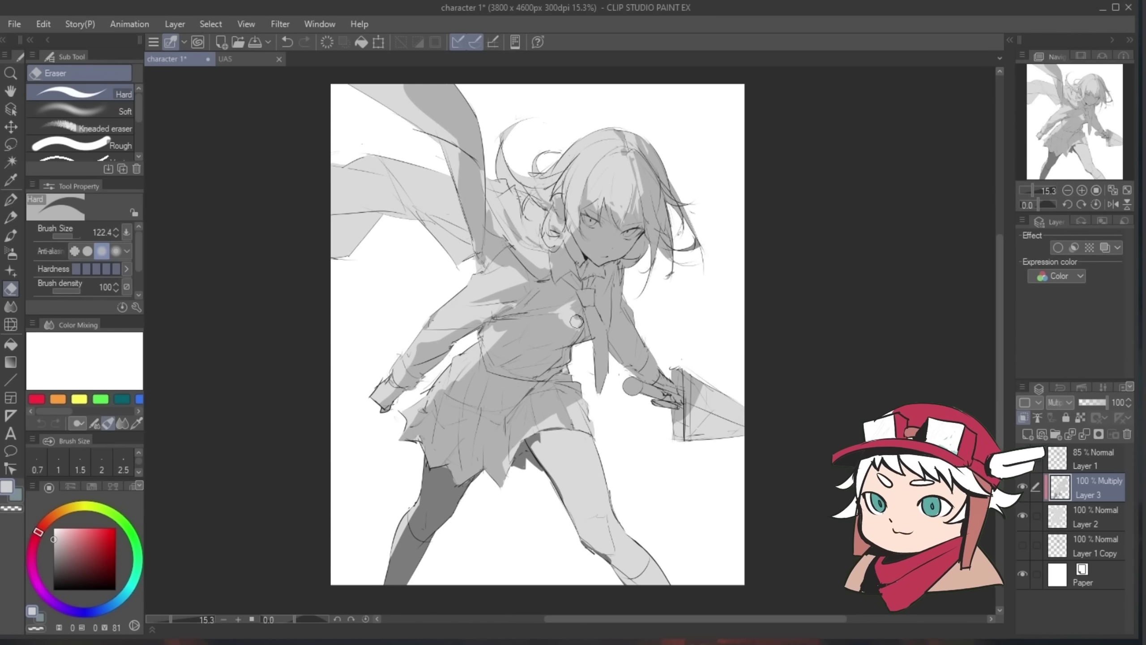
pyautogui.press('p')
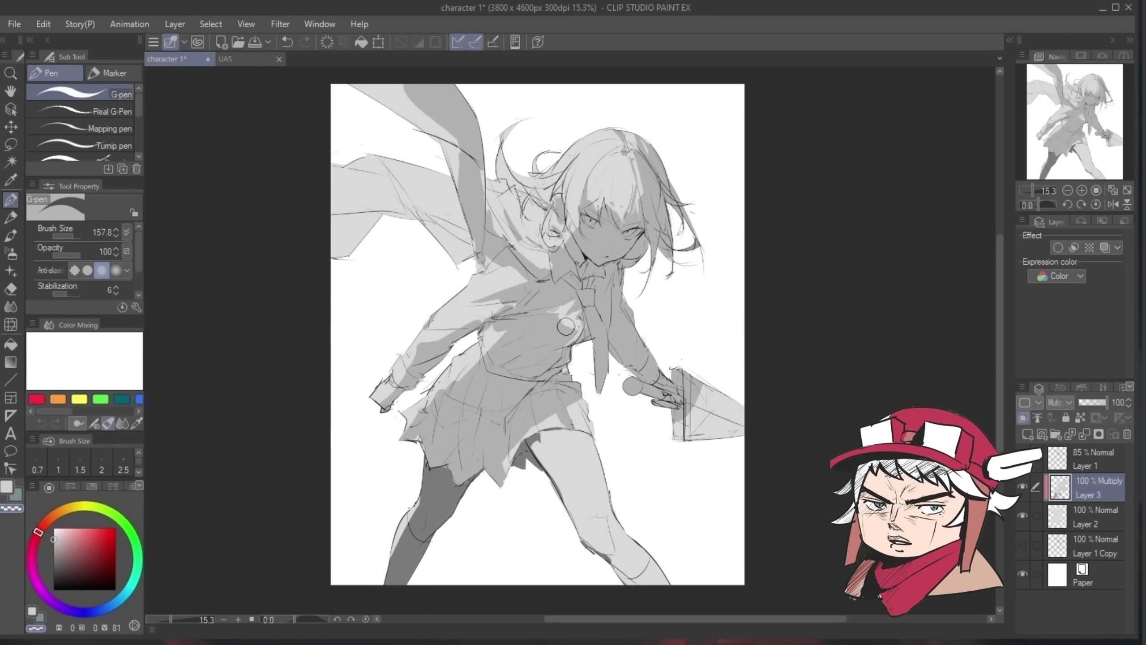
pyautogui.press('e')
pyautogui.press('p')
pyautogui.press('alt')
pyautogui.hotkey('ctrl', 'z')
pyautogui.press('e')
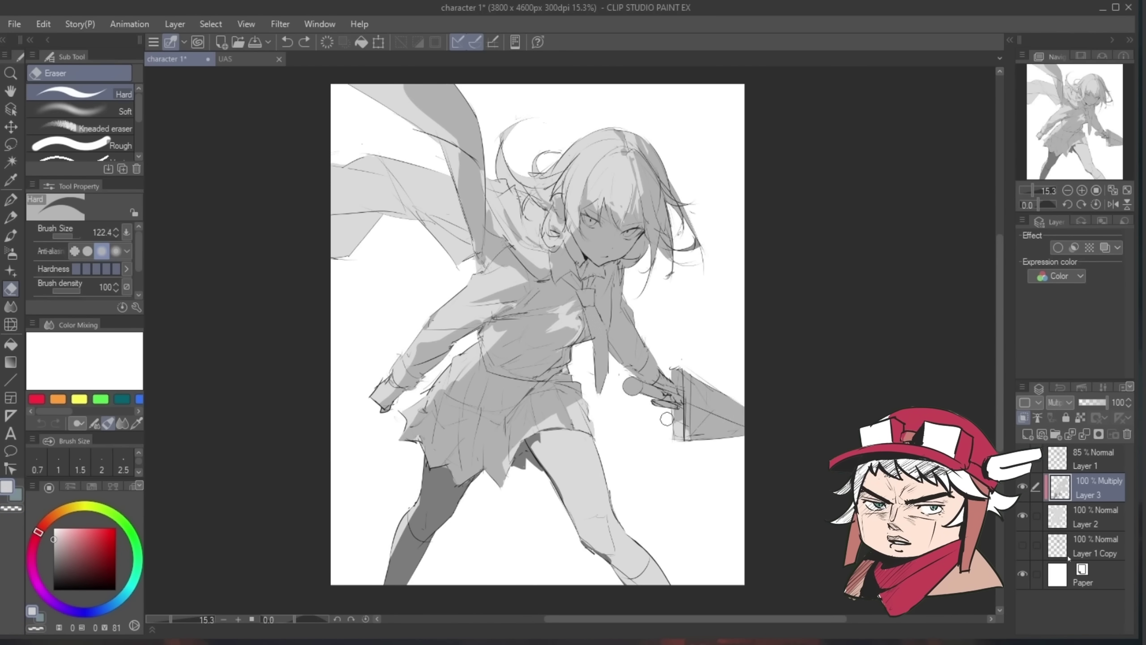
# Step: Erase the grey base around the sword's pommel on Layer 2 and sample the rear leg's grey for the pen
pyautogui.click(1066, 522)
pyautogui.moveTo(632, 391); pyautogui.dragTo(666, 409)
pyautogui.click(1084, 459)
pyautogui.press('p')
pyautogui.press('alt')
pyautogui.press('alt')
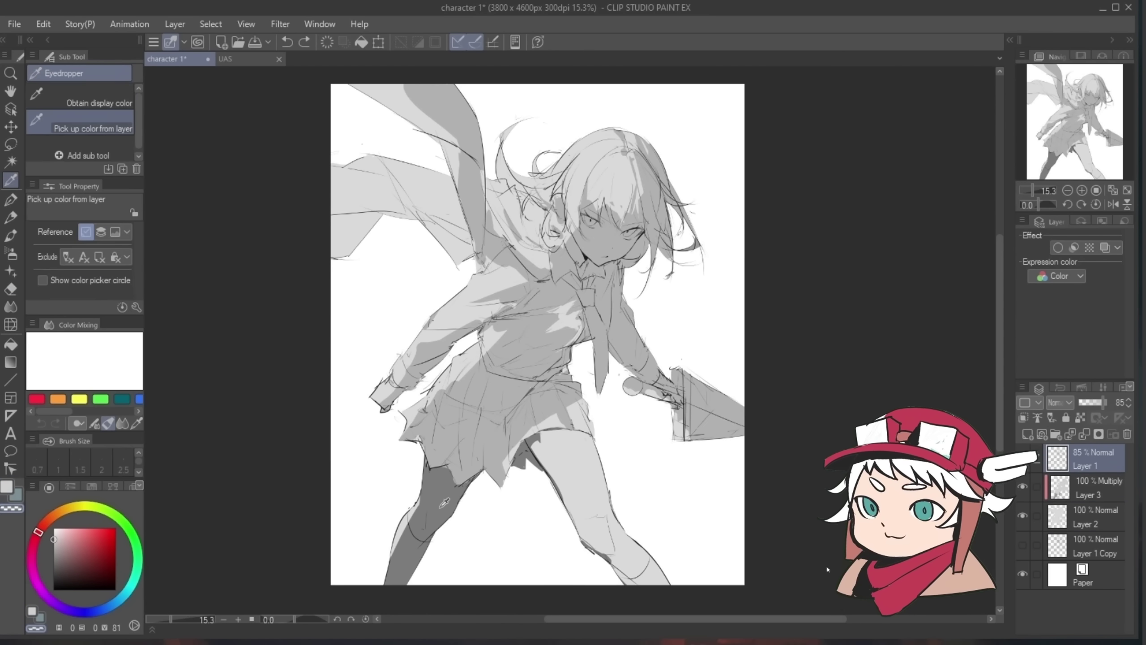
pyautogui.click(445, 502)
pyautogui.hotkey('alt', '[')
pyautogui.press('p')
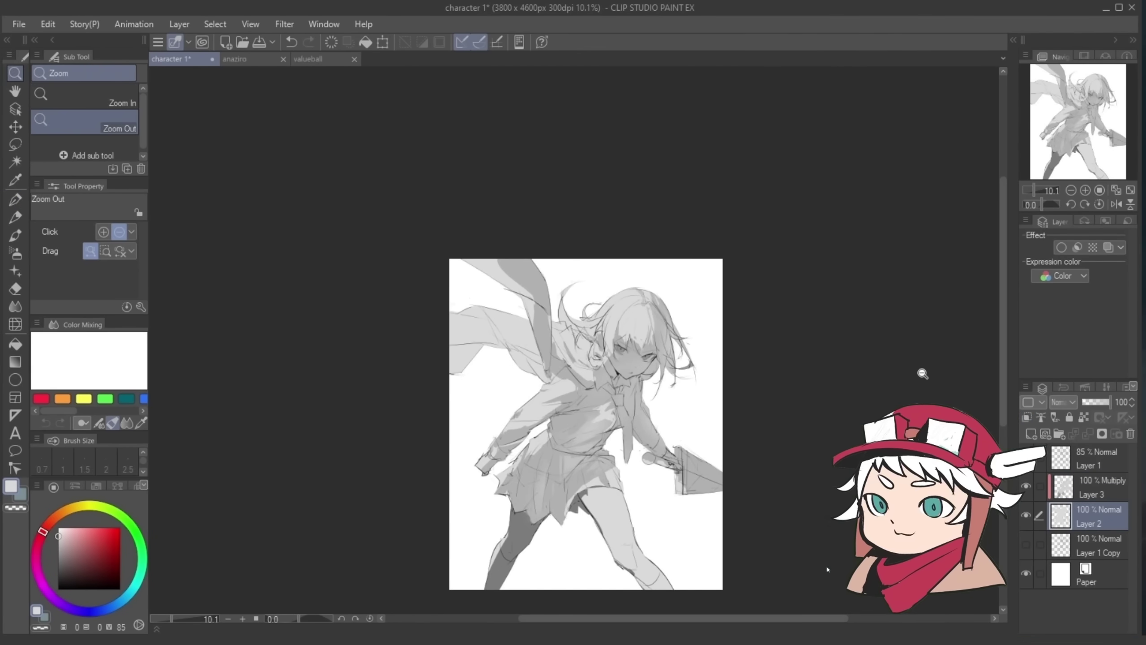
# Step: Add a new layer for local values between Layer 2 and Layer 3, clipped to the grey base
pyautogui.scroll(3, 620, 415)
pyautogui.press('p')
pyautogui.hotkey('ctrl', 'shift', 'n')
pyautogui.press('space')
pyautogui.moveTo(722, 406); pyautogui.dragTo(660, 290)
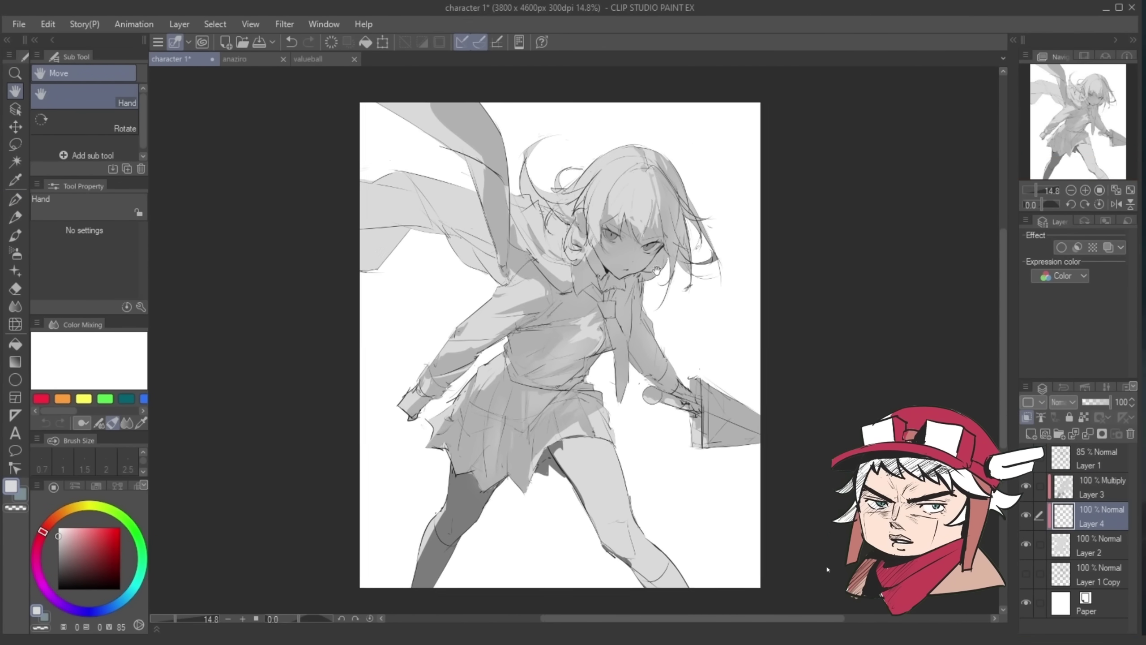
# Step: Start painting the flowing scarf dark grey on Layer 4 with the G-pen at brush size 122.4
pyautogui.click(74, 236)
pyautogui.click(58, 576)
pyautogui.moveTo(422, 131); pyautogui.dragTo(447, 120)
pyautogui.moveTo(408, 122)
pyautogui.mouseDown()
pyautogui.moveTo(424, 108)
pyautogui.moveTo(478, 113)
pyautogui.mouseUp()
pyautogui.click(58, 572)
pyautogui.moveTo(363, 181); pyautogui.dragTo(416, 192)
pyautogui.moveTo(470, 113); pyautogui.dragTo(510, 217)
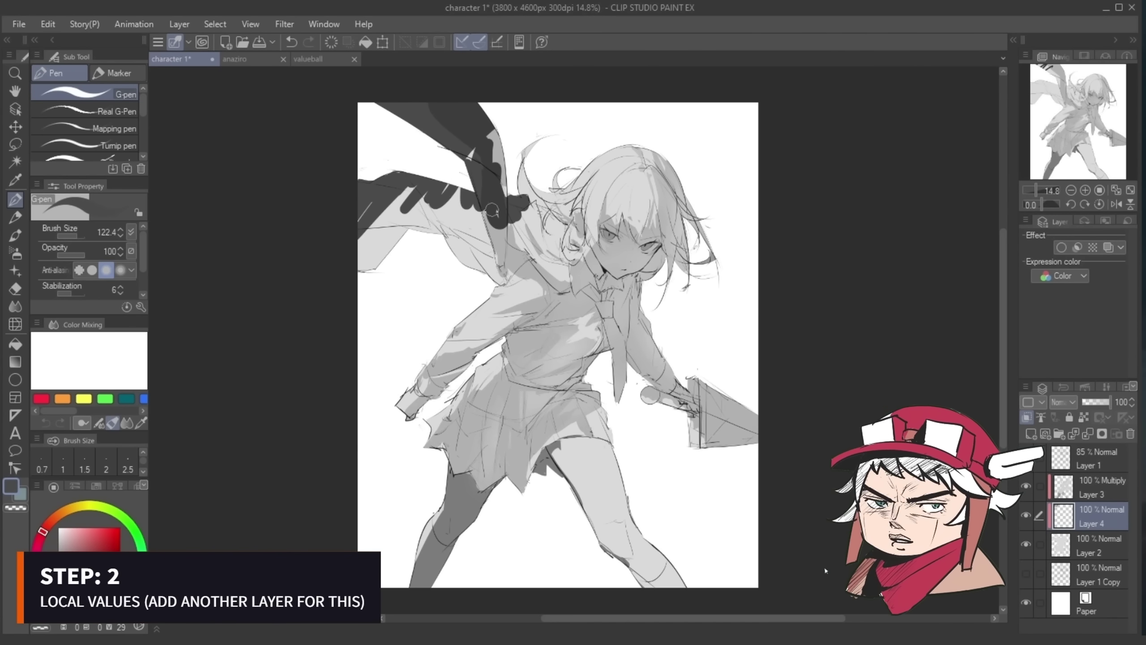
# Step: Fill the rest of the scarf, the skirt and the tie with the same dark grey on Layer 4
pyautogui.moveTo(497, 130); pyautogui.dragTo(384, 253)
pyautogui.moveTo(375, 212); pyautogui.dragTo(479, 213)
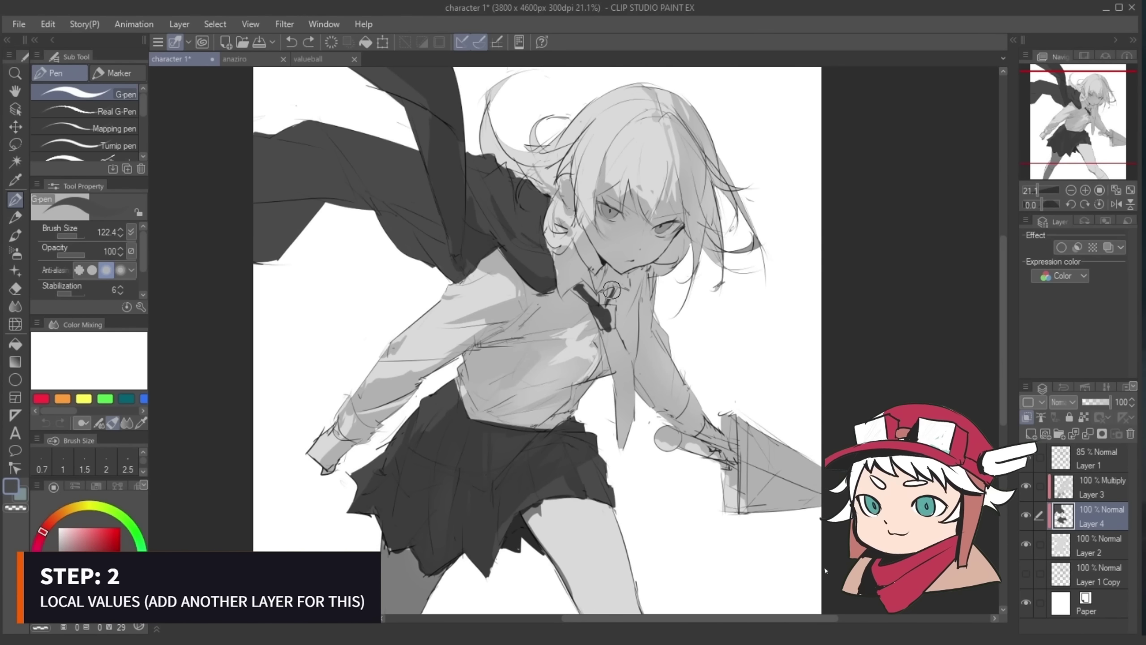
pyautogui.moveTo(601, 317); pyautogui.dragTo(619, 393)
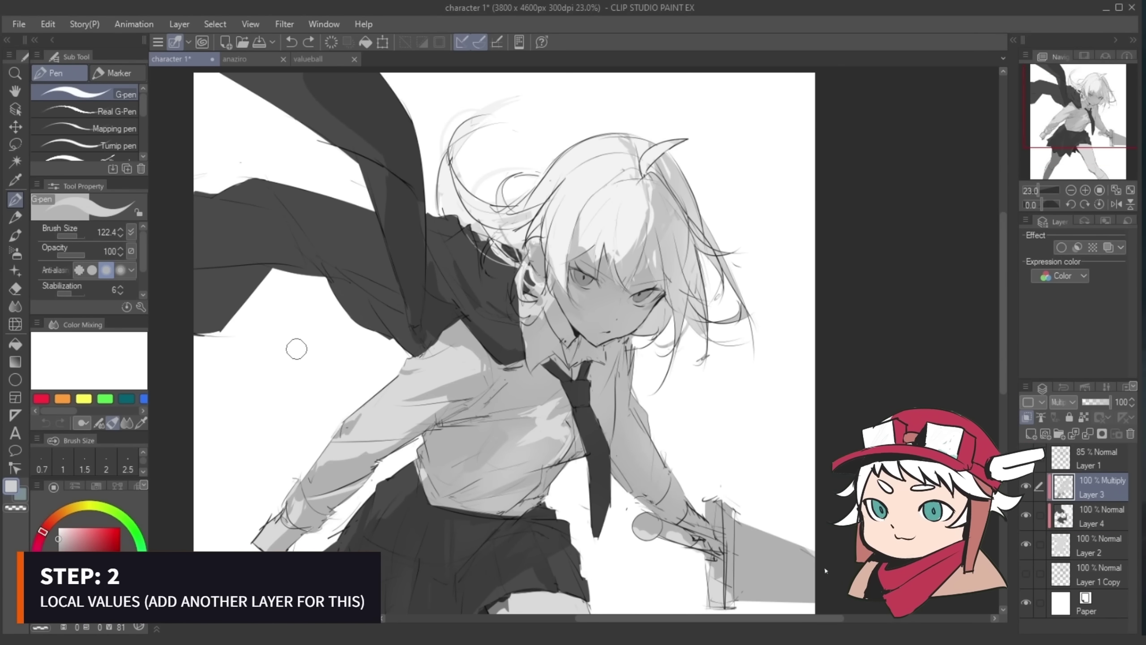
# Step: Refine the shadows on the hair, ear and face on Layer 3 with the pen and Hard eraser, checking the mirrored canvas
pyautogui.keyDown('alt'); pyautogui.click(575, 179); pyautogui.keyUp('alt')
pyautogui.press('e')
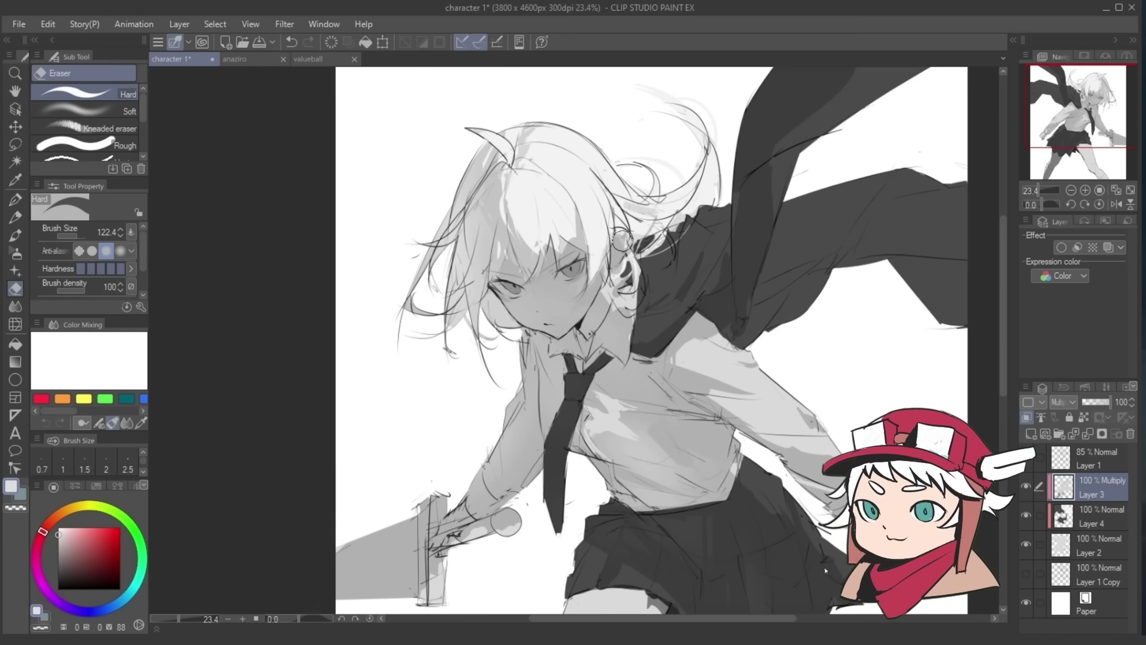
pyautogui.press('h')
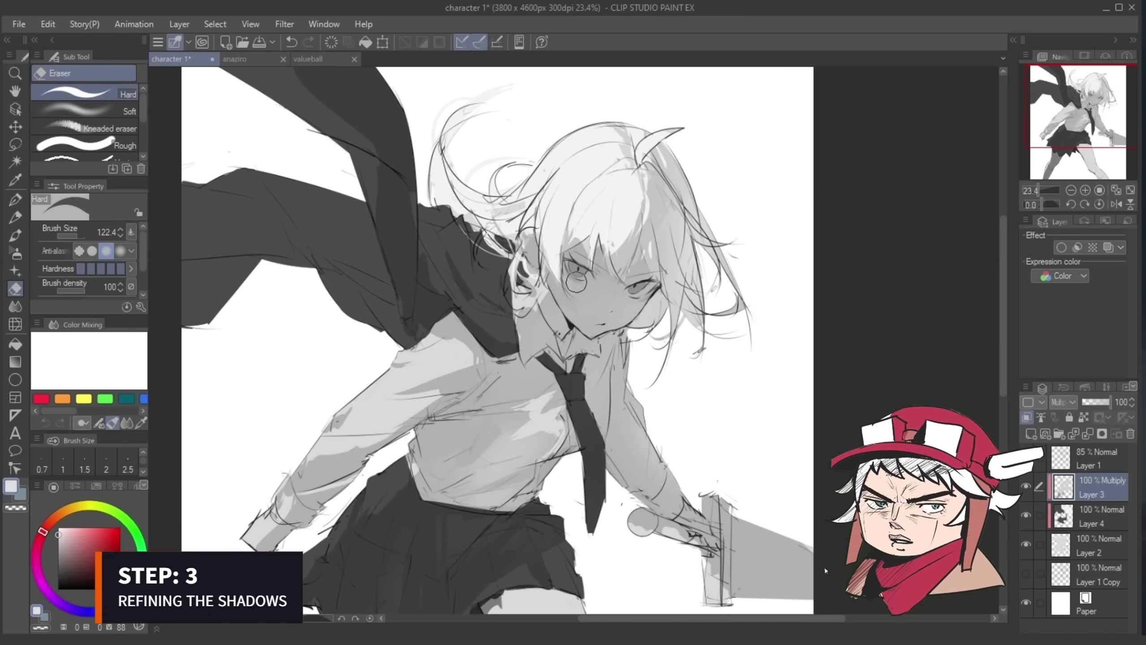
pyautogui.press('p')
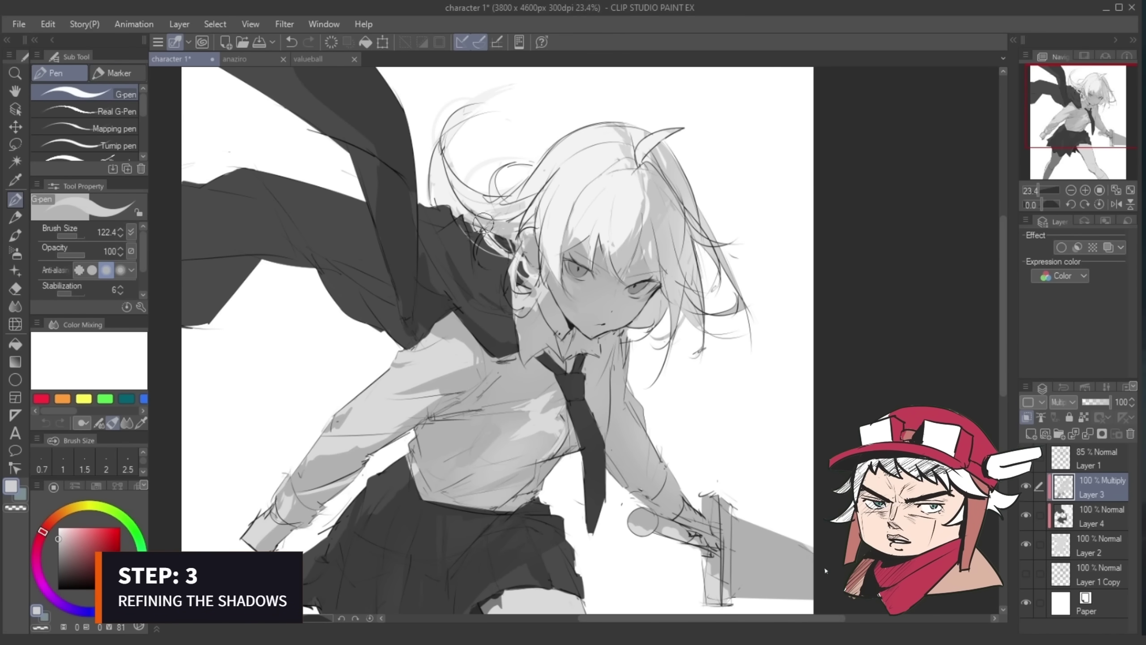
pyautogui.press('e')
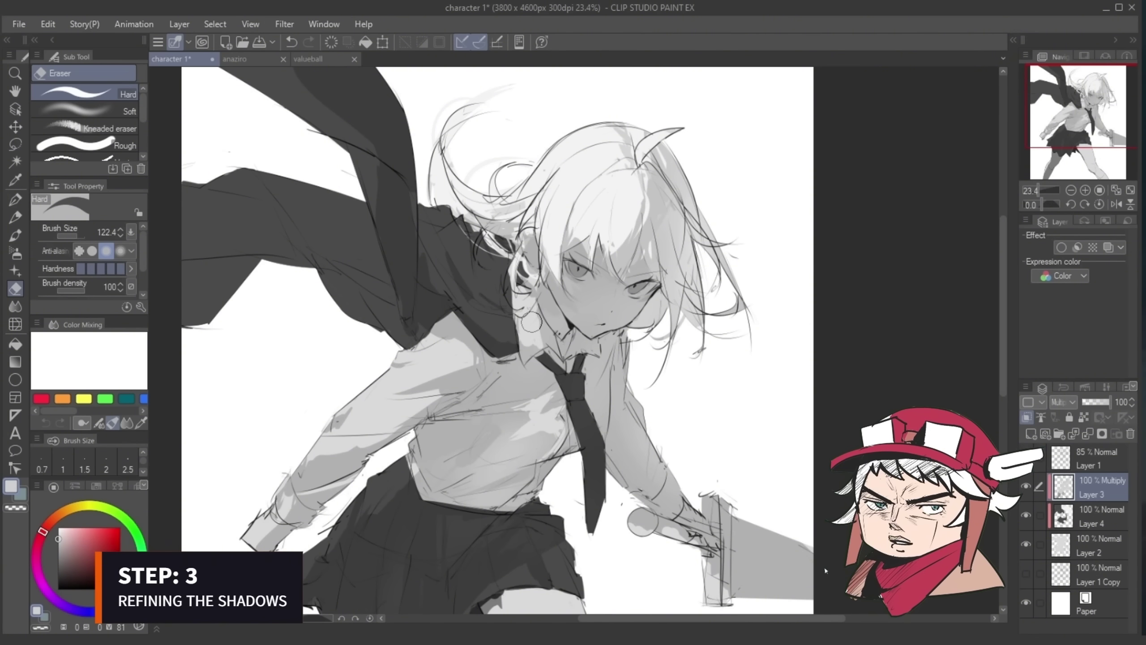
pyautogui.press('alt')
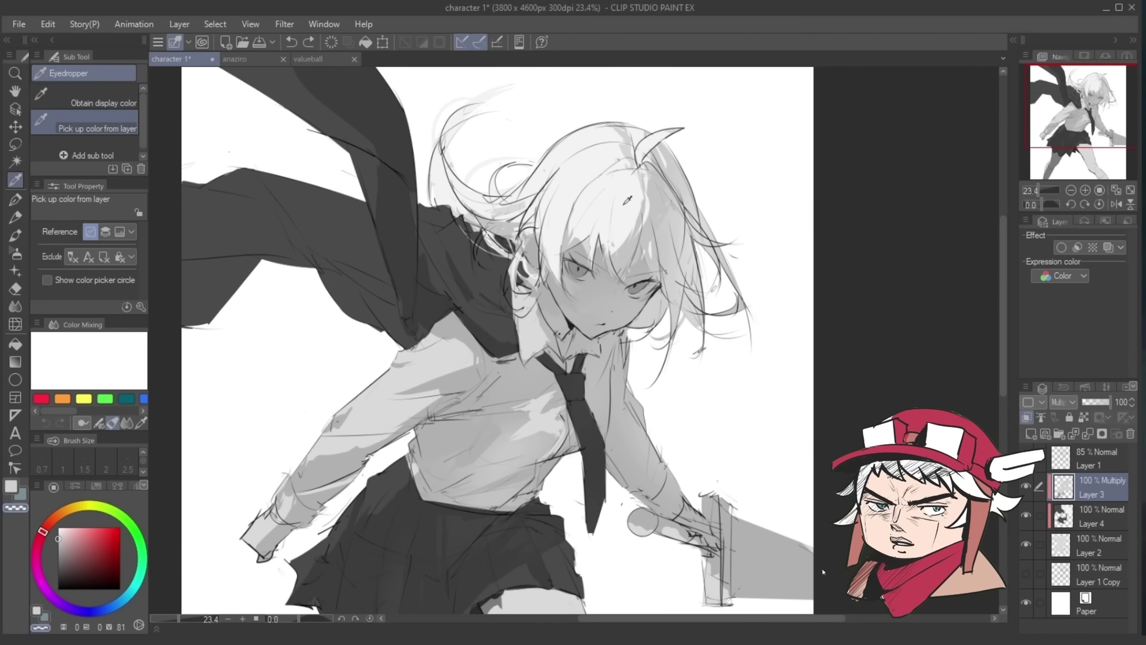
# Step: Paint the shirt and sleeve near-white on Layer 4 and refine the face shading on Layer 3
pyautogui.click(1070, 517)
pyautogui.keyDown('alt'); pyautogui.click(595, 205); pyautogui.keyUp('alt')
pyautogui.moveTo(434, 357); pyautogui.dragTo(306, 470)
pyautogui.hotkey('alt', ']')
pyautogui.moveTo(643, 285)
pyautogui.mouseDown()
pyautogui.moveTo(564, 263)
pyautogui.moveTo(641, 264)
pyautogui.mouseUp()
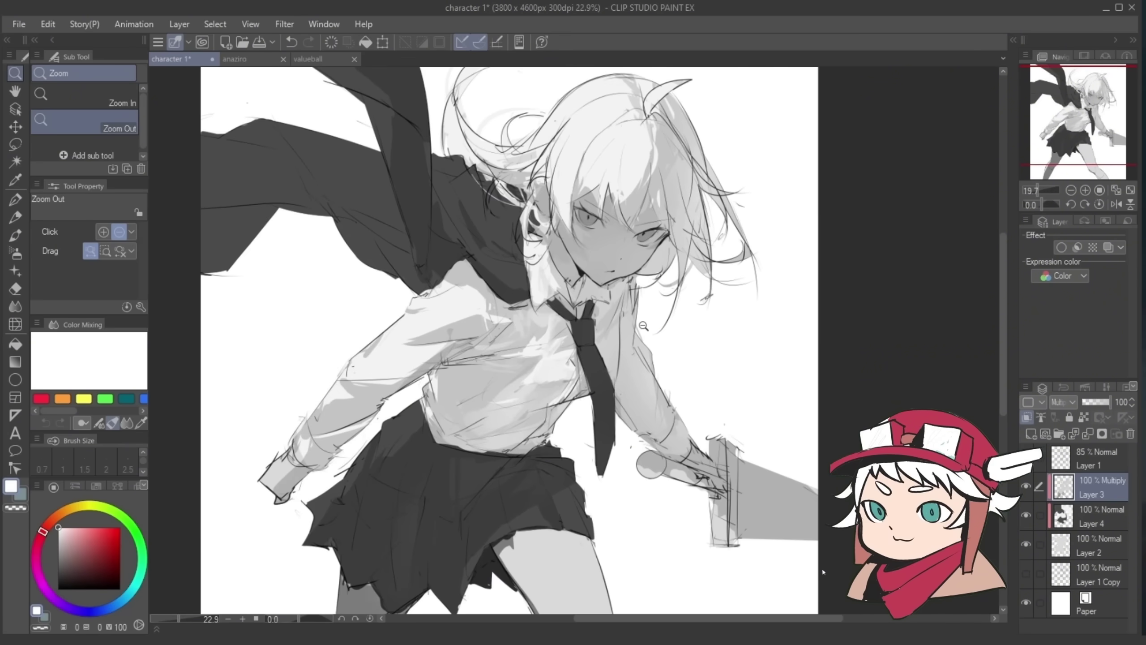
# Step: Shade the lower shirt on Layer 3 with the Soft airbrush in dark grey and refine its folds with the G-pen at size 20.7
pyautogui.press('b')
pyautogui.click(59, 570)
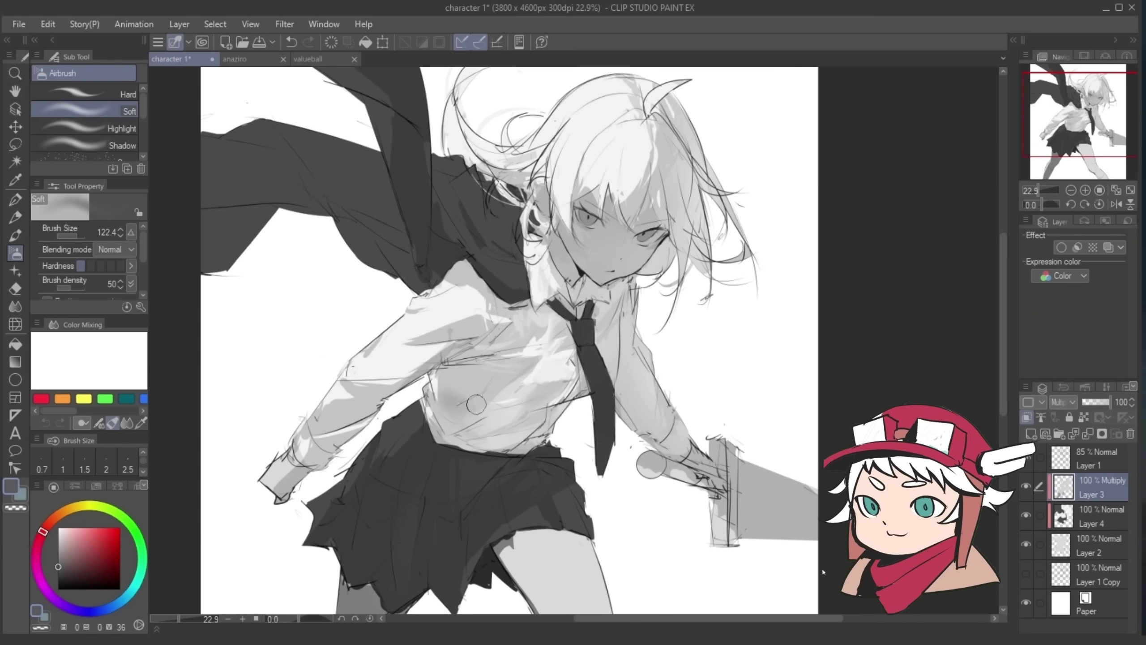
pyautogui.press('p')
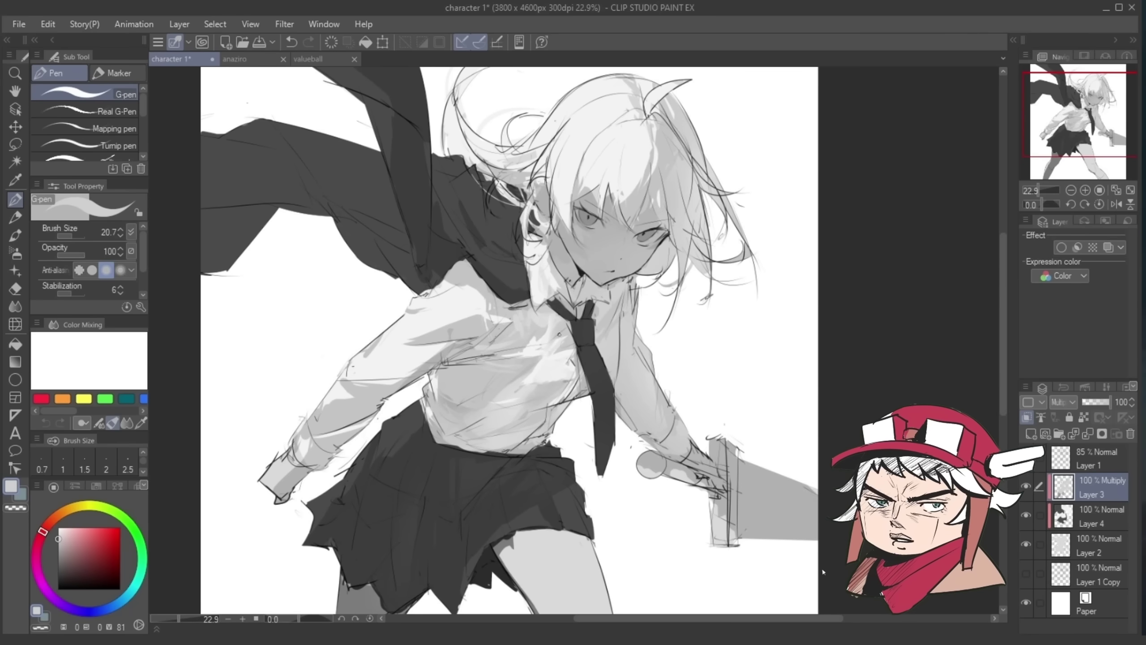
pyautogui.scroll(-3, 823, 571)
pyautogui.scroll(4, 822, 572)
pyautogui.keyDown('alt'); pyautogui.click(822, 571); pyautogui.keyUp('alt')
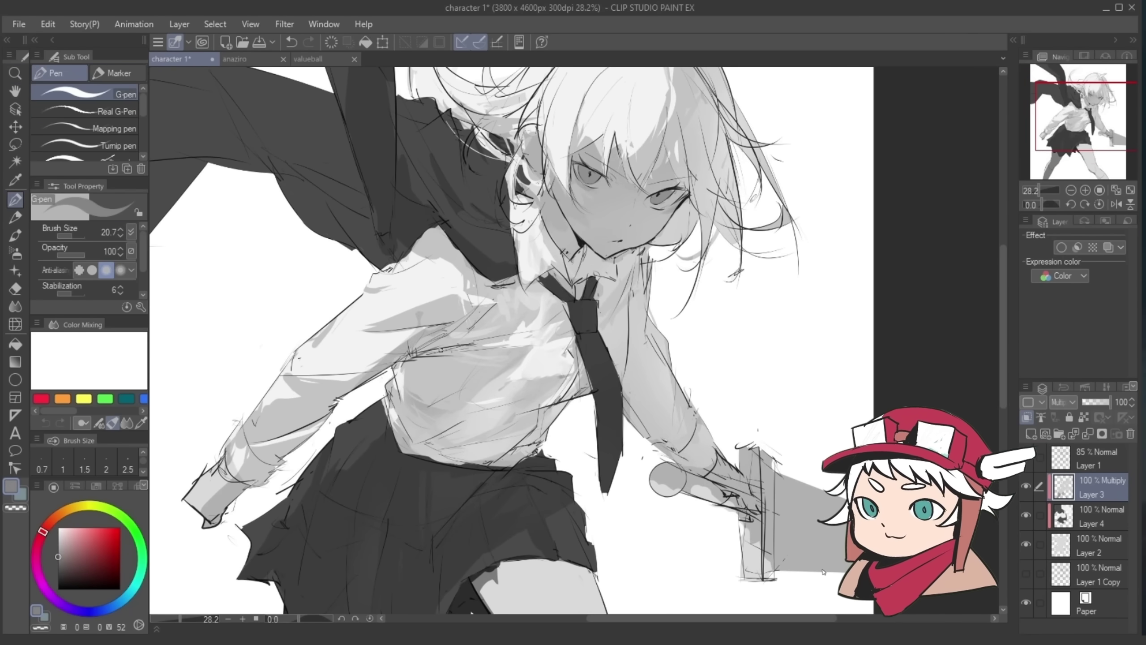
pyautogui.moveTo(506, 353); pyautogui.dragTo(473, 352)
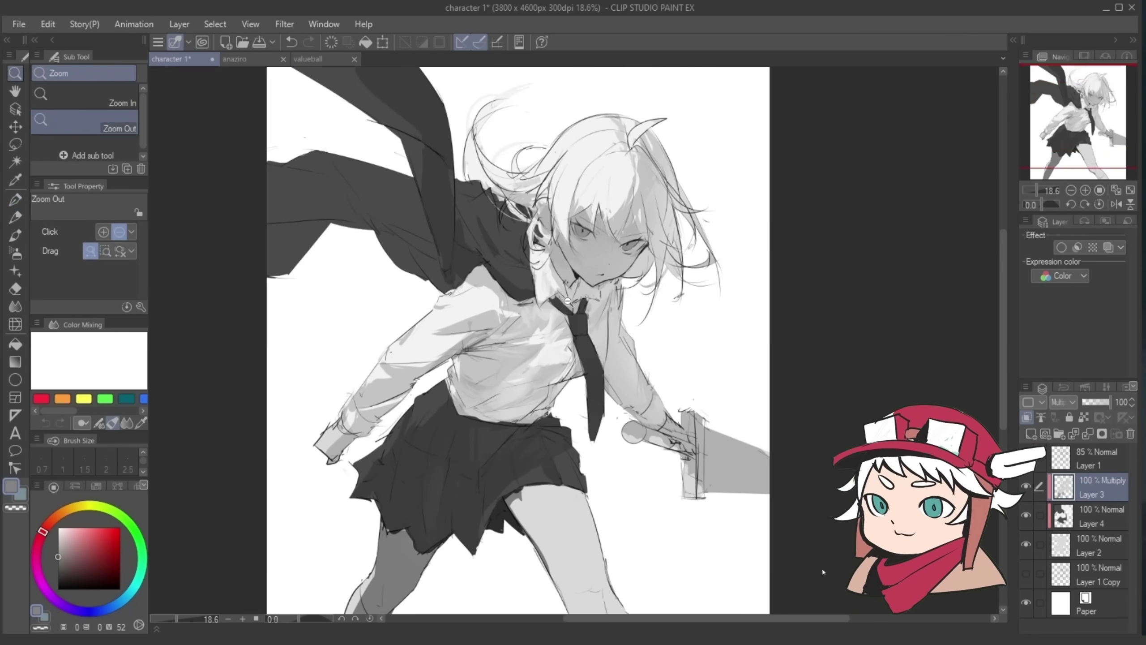
# Step: Blend light strands and soft shadows into the hair and bangs with the Opaque watercolor brush at size 34.4
pyautogui.moveTo(545, 113); pyautogui.dragTo(600, 113)
pyautogui.press('b')
pyautogui.hotkey('ctrl', 'z')
pyautogui.click(58, 536)
pyautogui.moveTo(587, 195)
pyautogui.mouseDown()
pyautogui.moveTo(634, 277)
pyautogui.moveTo(677, 289)
pyautogui.mouseUp()
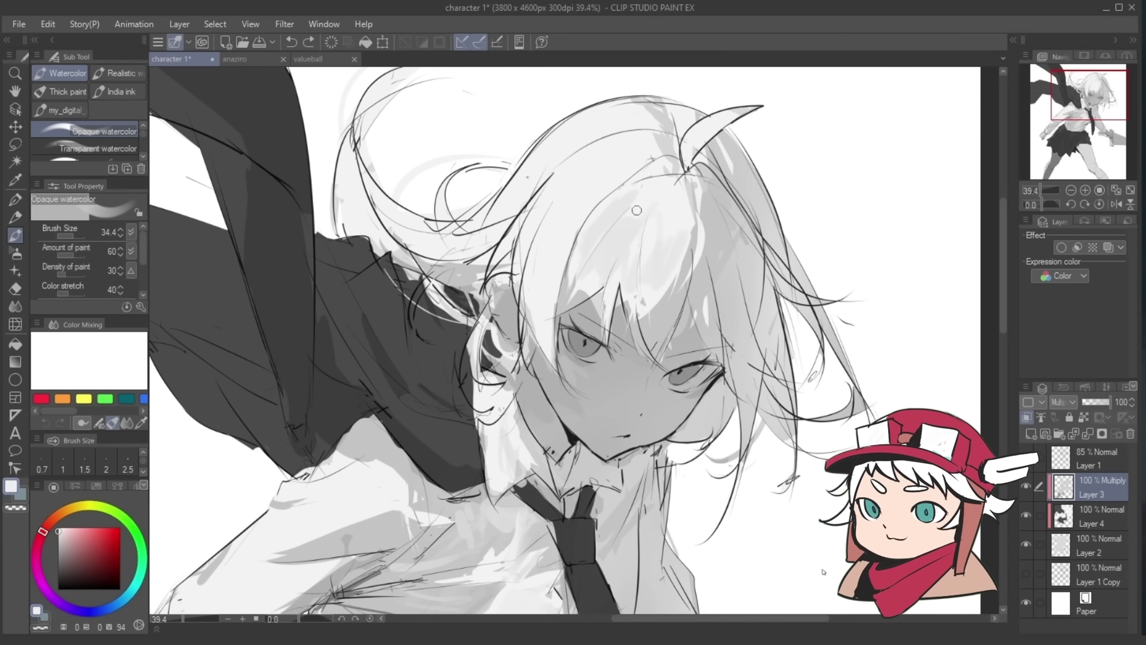
pyautogui.moveTo(548, 197); pyautogui.dragTo(580, 219)
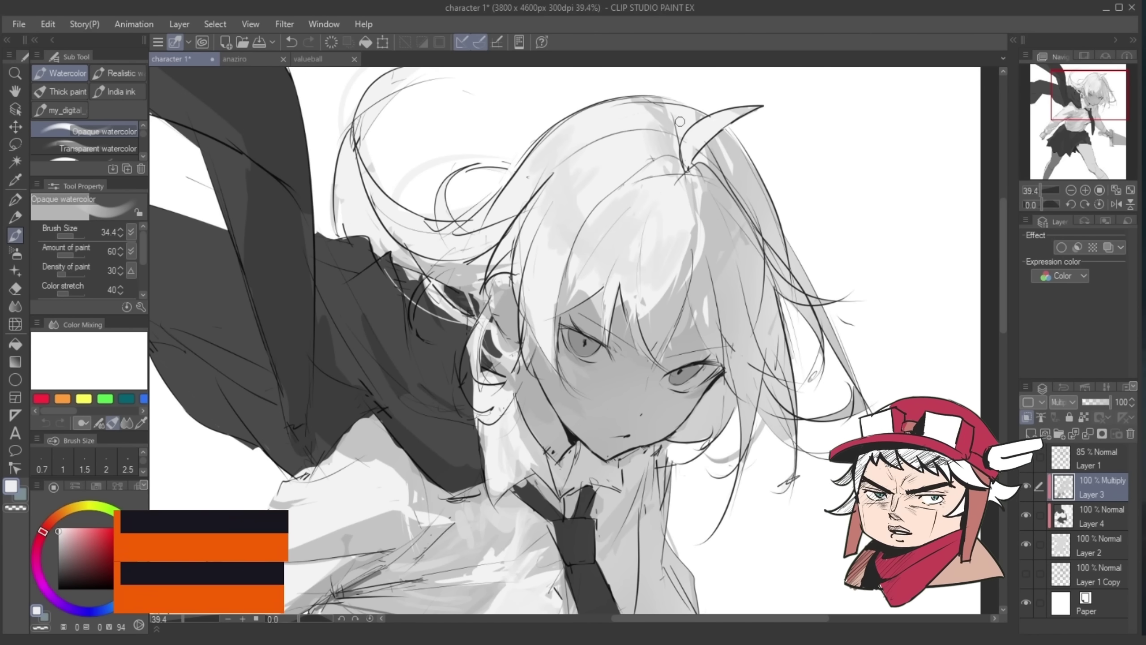
pyautogui.moveTo(577, 106); pyautogui.dragTo(632, 167)
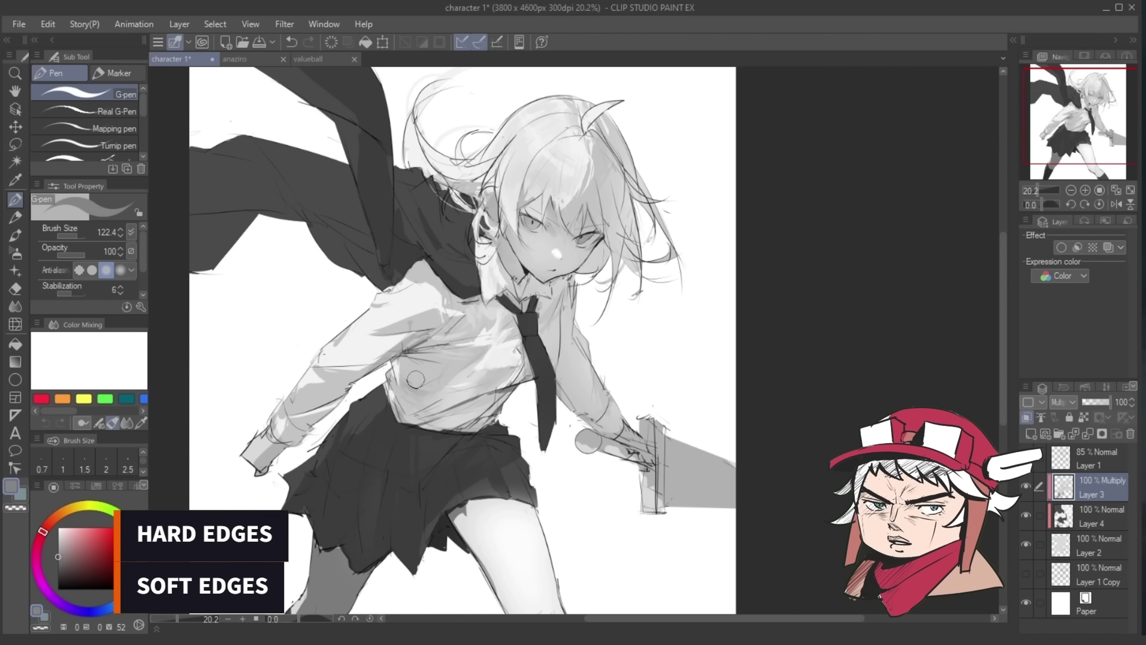
# Step: Work on the shirt's chest shadows on Layer 3 with the Opaque watercolor brush at size 73.7
pyautogui.hotkey('alt', 'space')
pyautogui.moveTo(556, 339)
pyautogui.mouseDown()
pyautogui.moveTo(519, 347)
pyautogui.moveTo(586, 348)
pyautogui.moveTo(569, 347)
pyautogui.mouseUp()
pyautogui.moveTo(569, 347)
pyautogui.mouseDown()
pyautogui.moveTo(555, 352)
pyautogui.moveTo(578, 358)
pyautogui.mouseUp()
pyautogui.hotkey('alt', 'space')
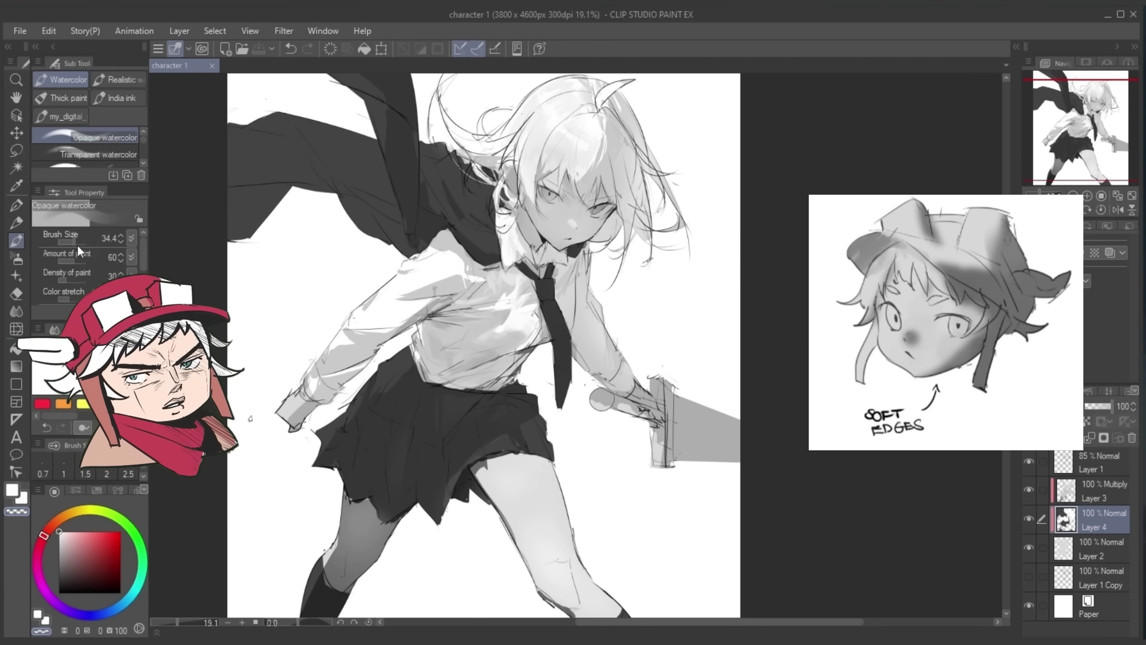
pyautogui.click(520, 352)
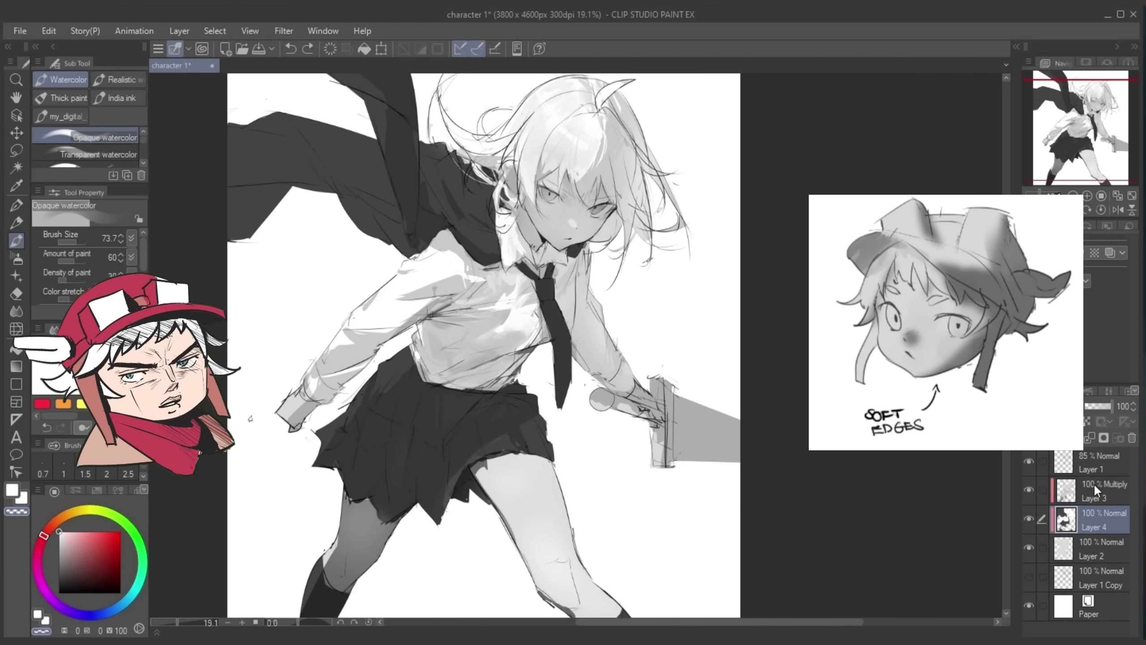
pyautogui.click(1095, 489)
pyautogui.moveTo(520, 352); pyautogui.dragTo(474, 366)
pyautogui.keyDown('alt'); pyautogui.click(516, 357); pyautogui.keyUp('alt')
# Step: Undo the last shirt stroke and try out the G-pen, Darker pencil and Opaque watercolor brushes
pyautogui.press('p')
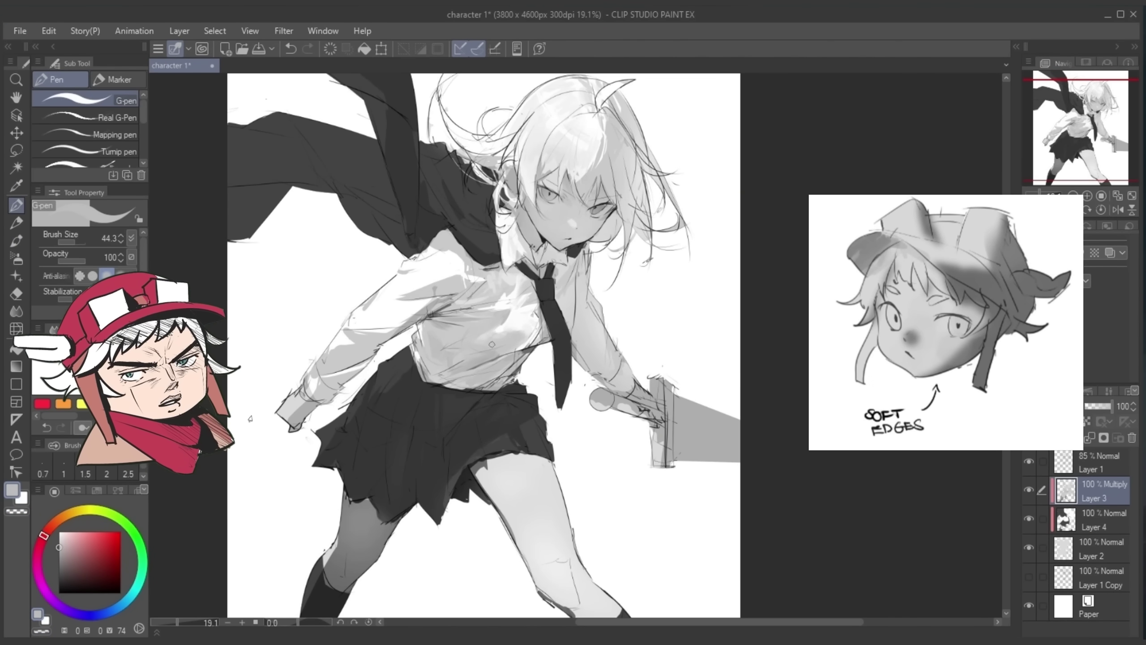
pyautogui.hotkey('ctrl', 'z')
pyautogui.press('p')
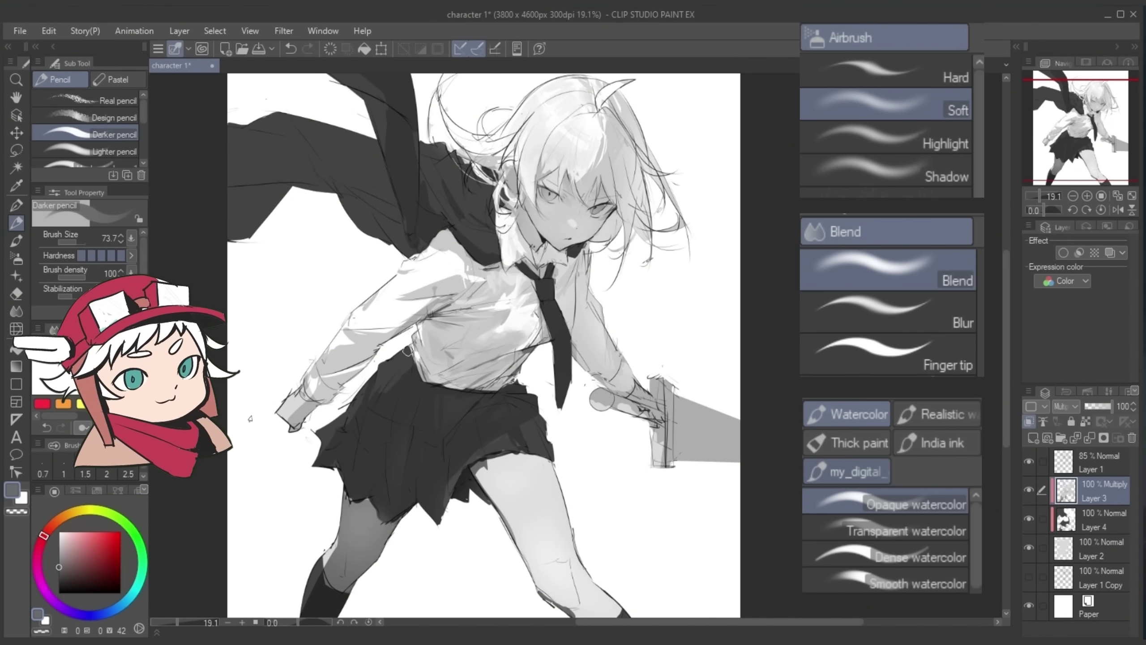
pyautogui.press('b')
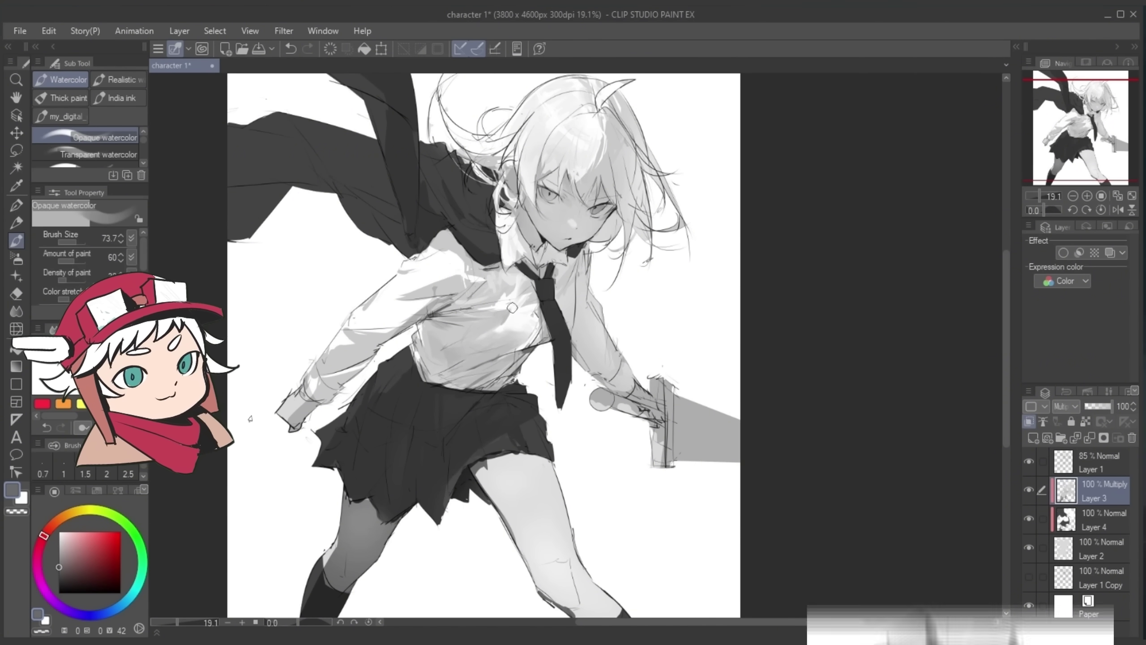
pyautogui.press('p')
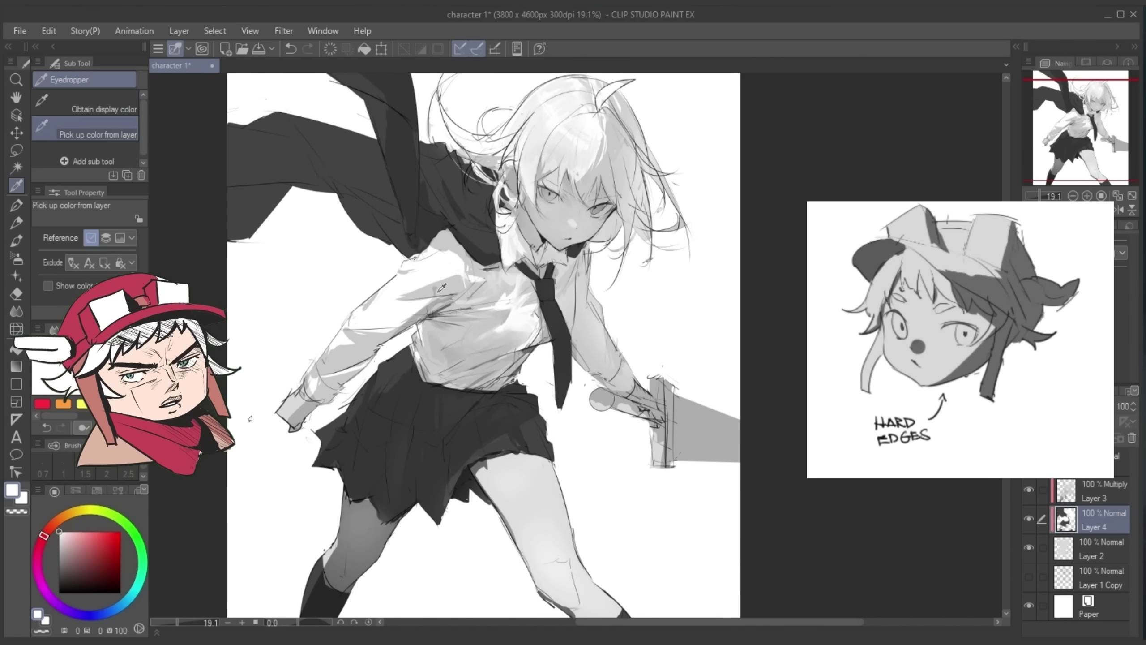
# Step: Blend sampled greys into the shirt's chest and sleeve with the Opaque watercolor brush at size 73.7
pyautogui.moveTo(401, 250); pyautogui.dragTo(440, 263)
pyautogui.moveTo(440, 262)
pyautogui.mouseDown()
pyautogui.moveTo(456, 262)
pyautogui.moveTo(460, 287)
pyautogui.moveTo(440, 285)
pyautogui.moveTo(481, 277)
pyautogui.mouseUp()
pyautogui.press('b')
pyautogui.keyDown('alt'); pyautogui.click(474, 289); pyautogui.keyUp('alt')
pyautogui.keyDown('alt'); pyautogui.click(424, 308); pyautogui.keyUp('alt')
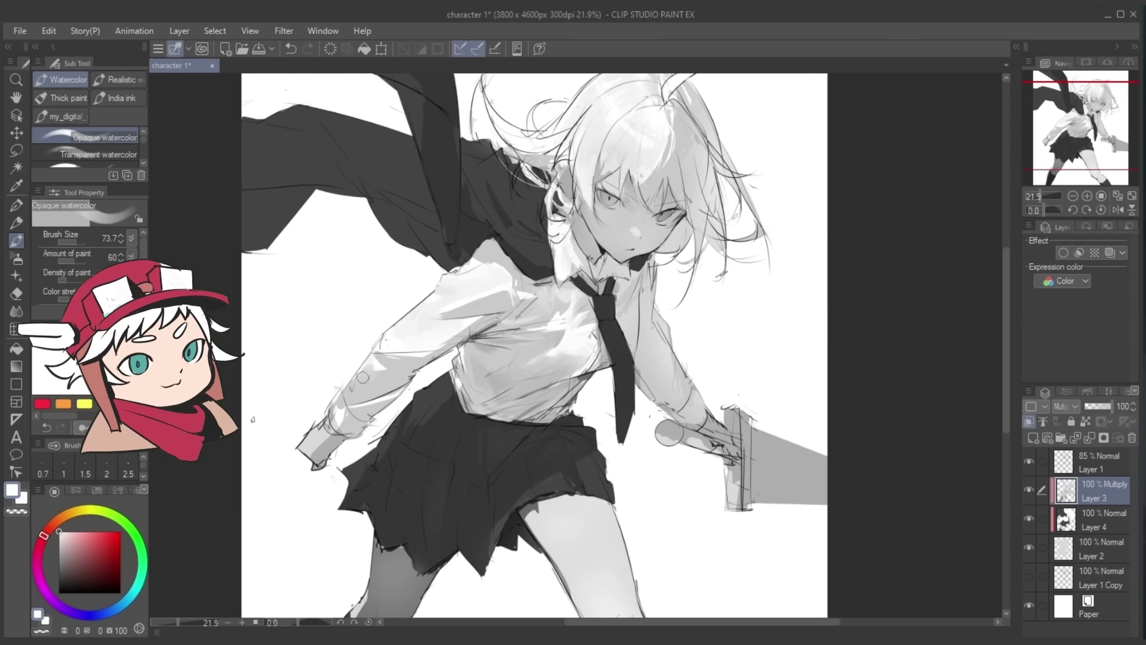
# Step: Refine the shirt's chest and sleeve folds on Layer 3 in light grey with the G-pen at size 44.3
pyautogui.press('e')
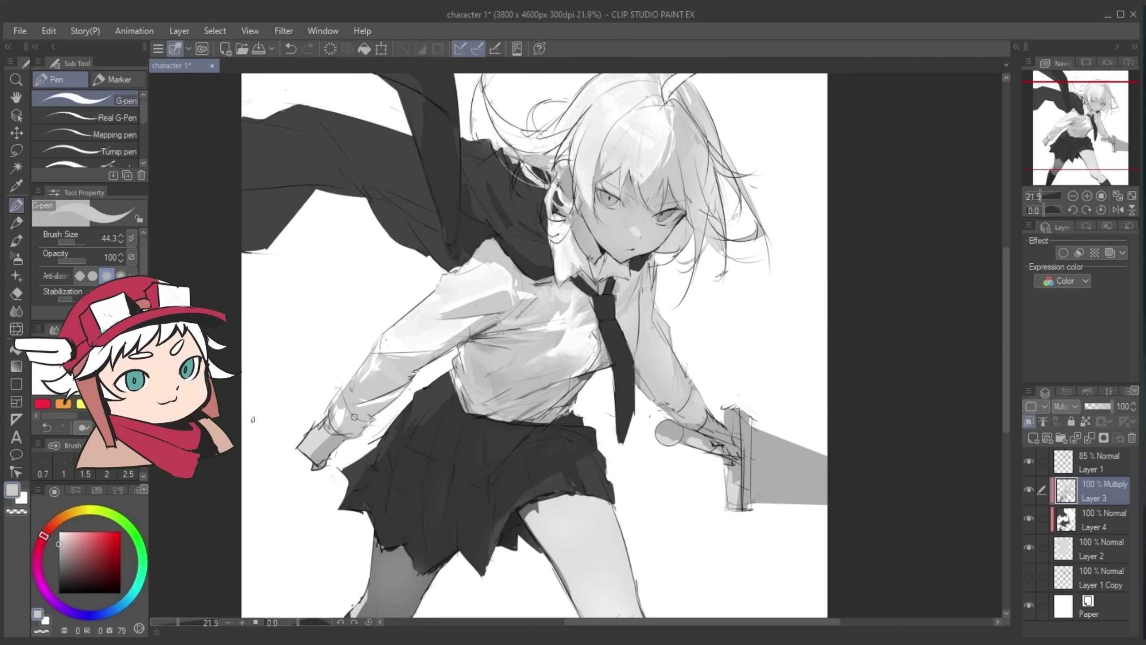
pyautogui.press('p')
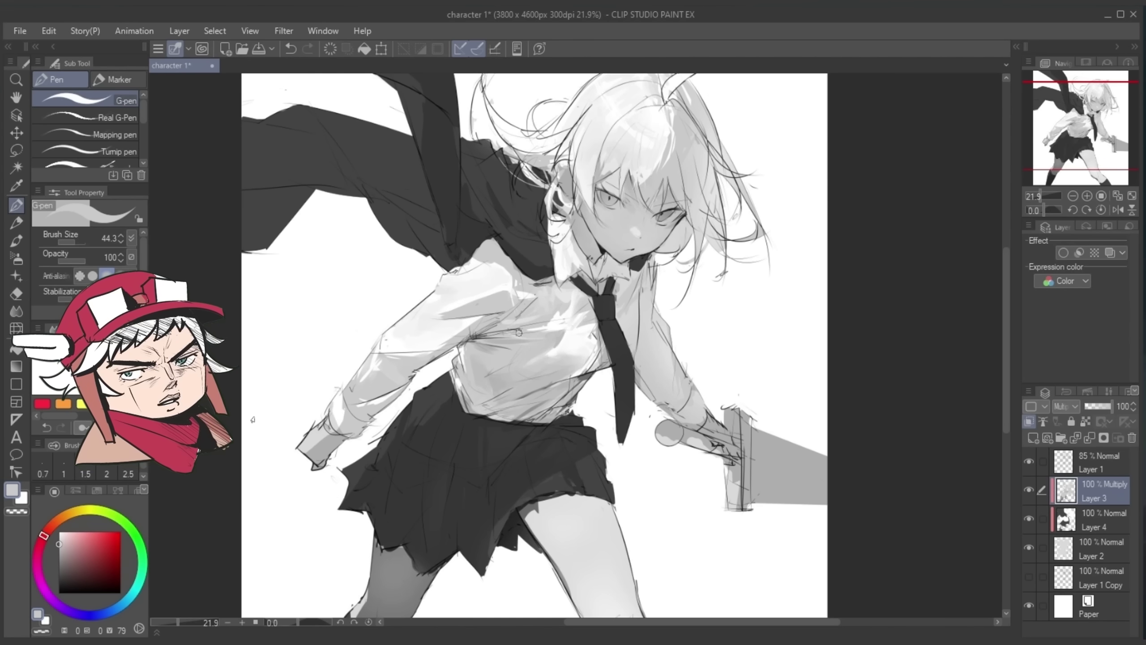
pyautogui.moveTo(519, 332)
pyautogui.mouseDown()
pyautogui.moveTo(479, 333)
pyautogui.moveTo(496, 333)
pyautogui.mouseUp()
# Step: Deepen the skirt's pleat shadows on Layer 3 in dark grey with the Opaque watercolor brush at size 73.7 and the G-pen at size 44.3
pyautogui.click(16, 241)
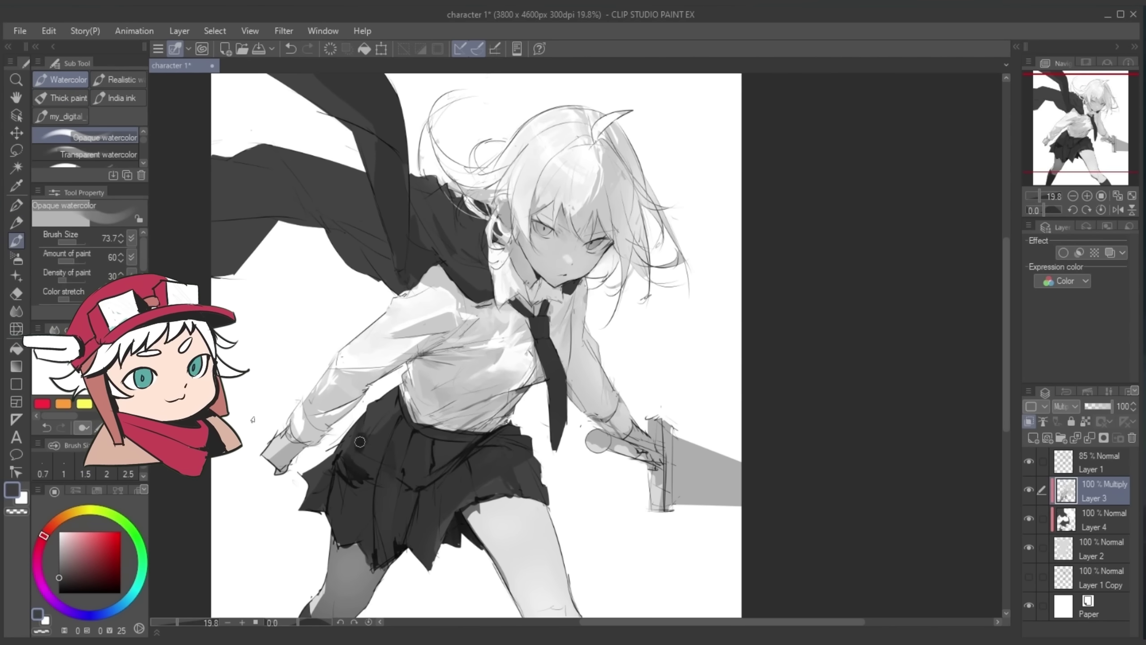
pyautogui.press('e')
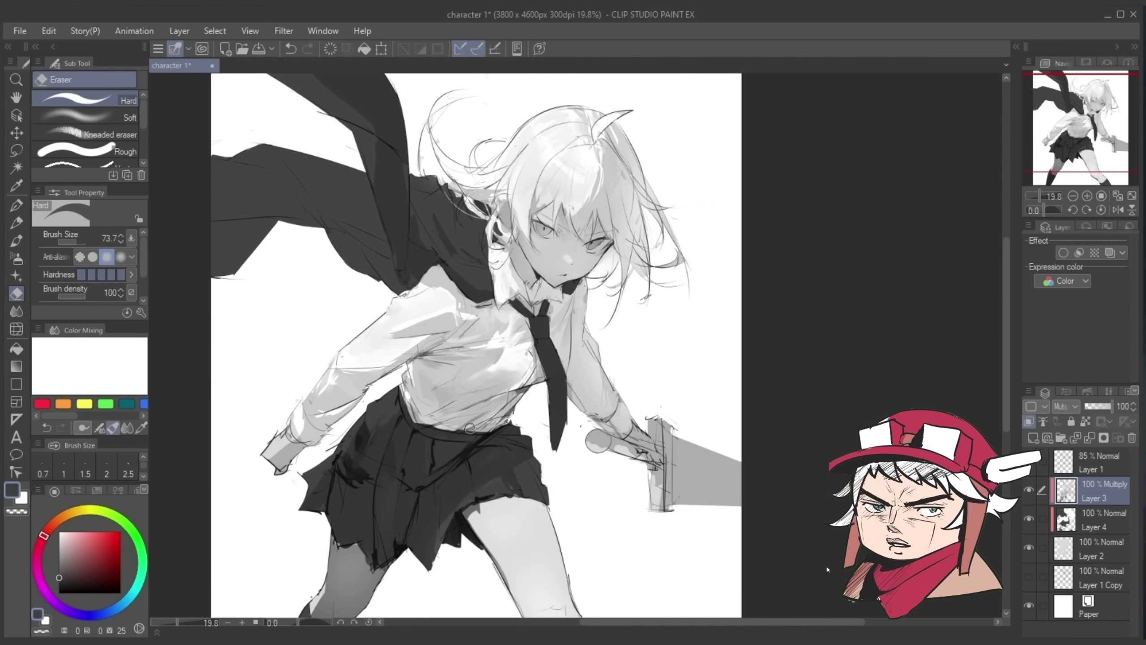
pyautogui.press('p')
pyautogui.scroll(2, 383, 489)
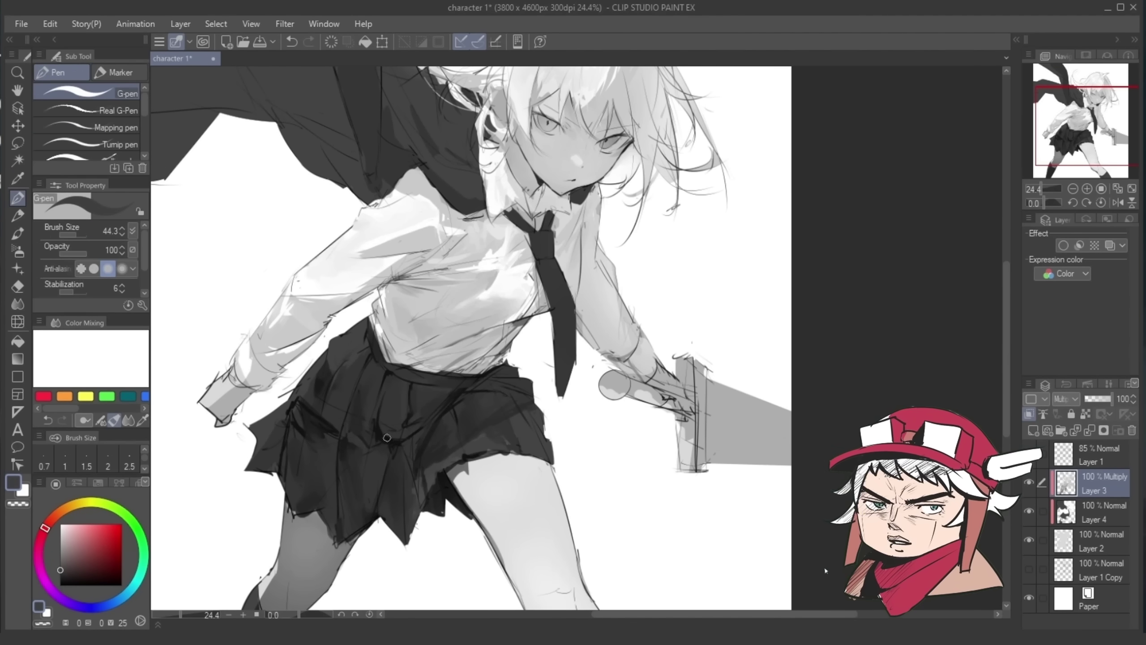
pyautogui.press('p')
pyautogui.press('p')
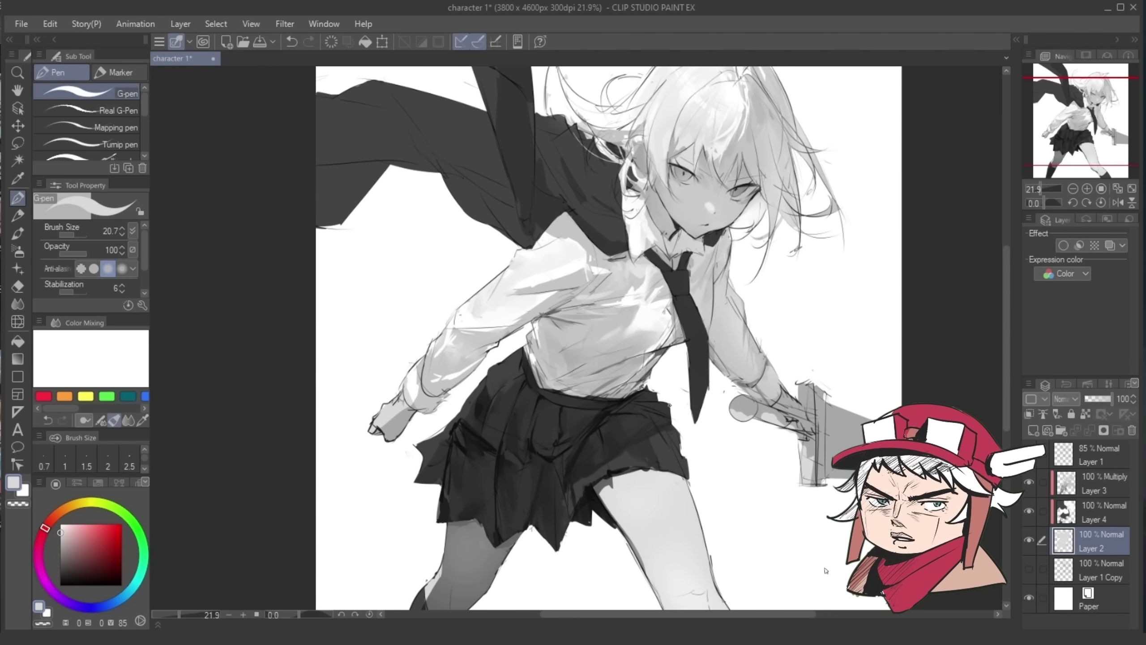
# Step: Clean up stray marks around the skirt and the empty hand on Layer 2 and Layer 1 with the Hard eraser at size 73.7
pyautogui.press('e')
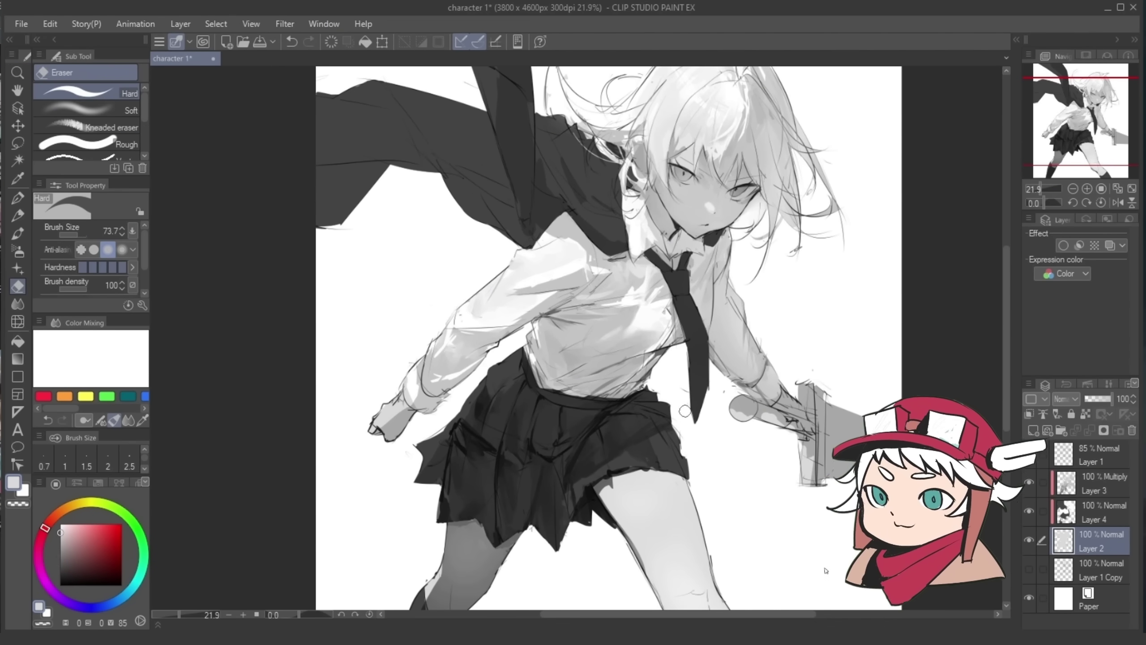
pyautogui.click(1101, 541)
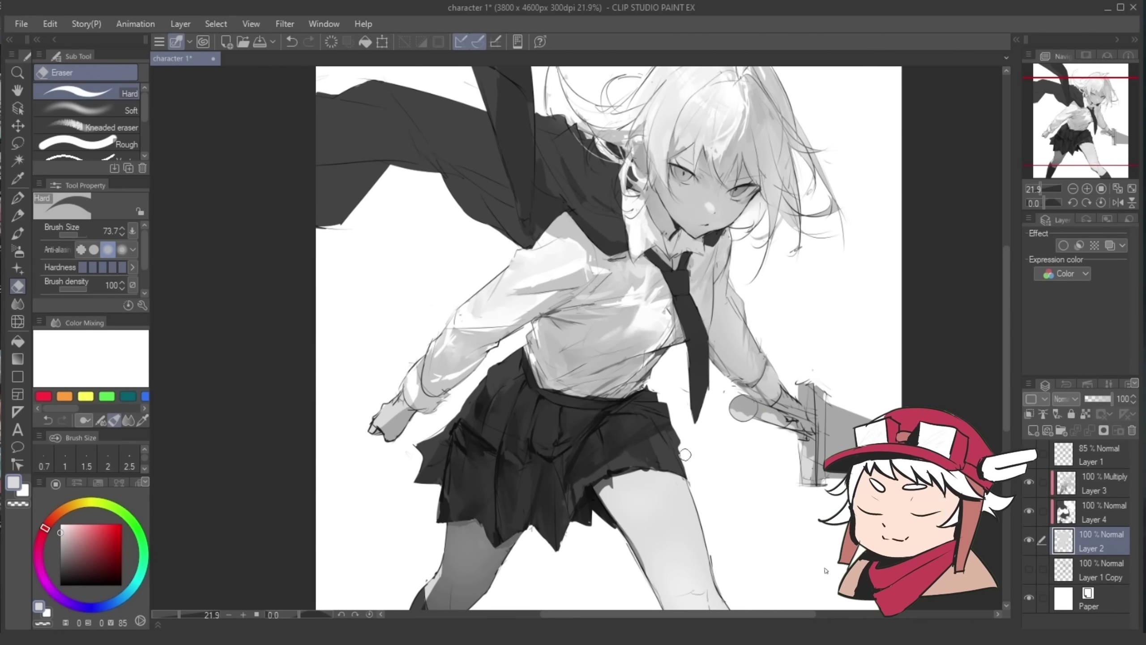
pyautogui.keyDown('ctrl'); pyautogui.keyDown('shift'); pyautogui.click(418, 453); pyautogui.keyUp('shift'); pyautogui.keyUp('ctrl')
pyautogui.keyDown('ctrl'); pyautogui.keyDown('shift'); pyautogui.click(417, 453); pyautogui.keyUp('shift'); pyautogui.keyUp('ctrl')
pyautogui.keyDown('ctrl'); pyautogui.keyDown('shift'); pyautogui.click(418, 453); pyautogui.keyUp('shift'); pyautogui.keyUp('ctrl')
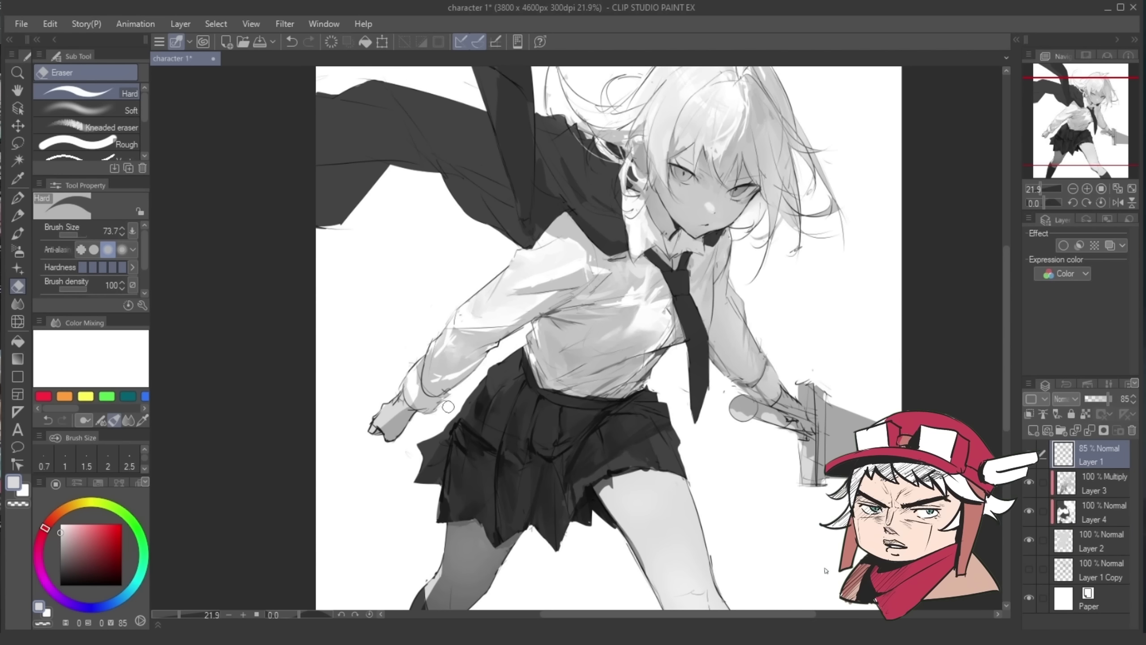
pyautogui.hotkey('alt', '[')
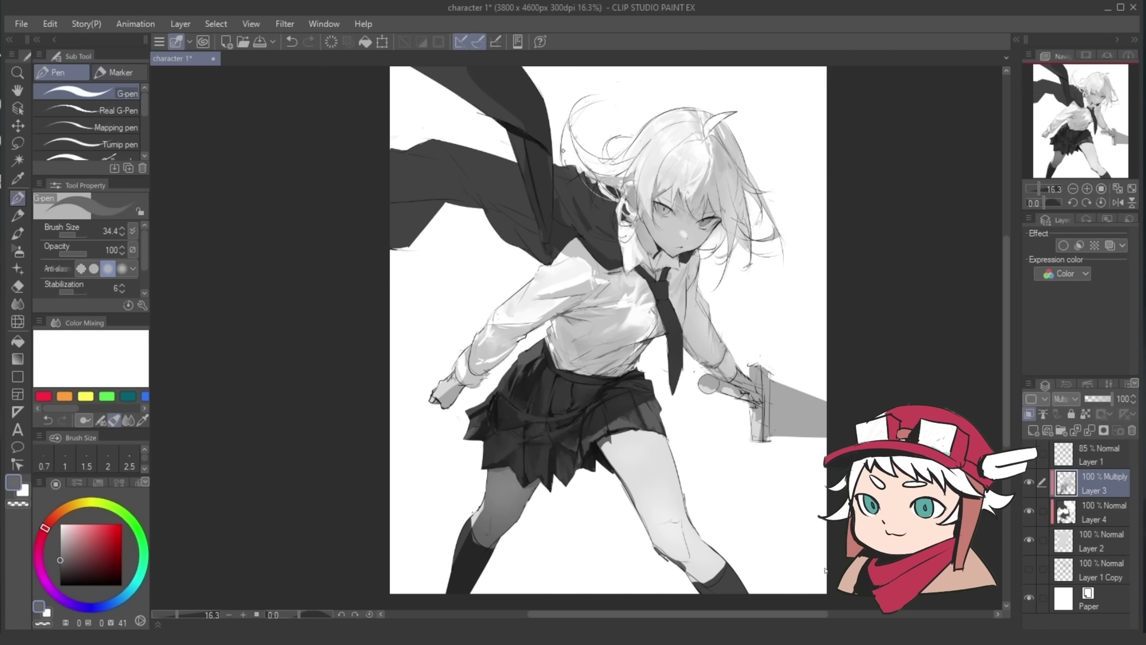
# Step: Shade the upper scarf folds on Layer 3 with the G-pen at size 34.4 and trim the shadows with the Hard eraser at size 73.7
pyautogui.press('e')
pyautogui.moveTo(541, 237); pyautogui.dragTo(530, 181)
pyautogui.press('p')
pyautogui.press('e')
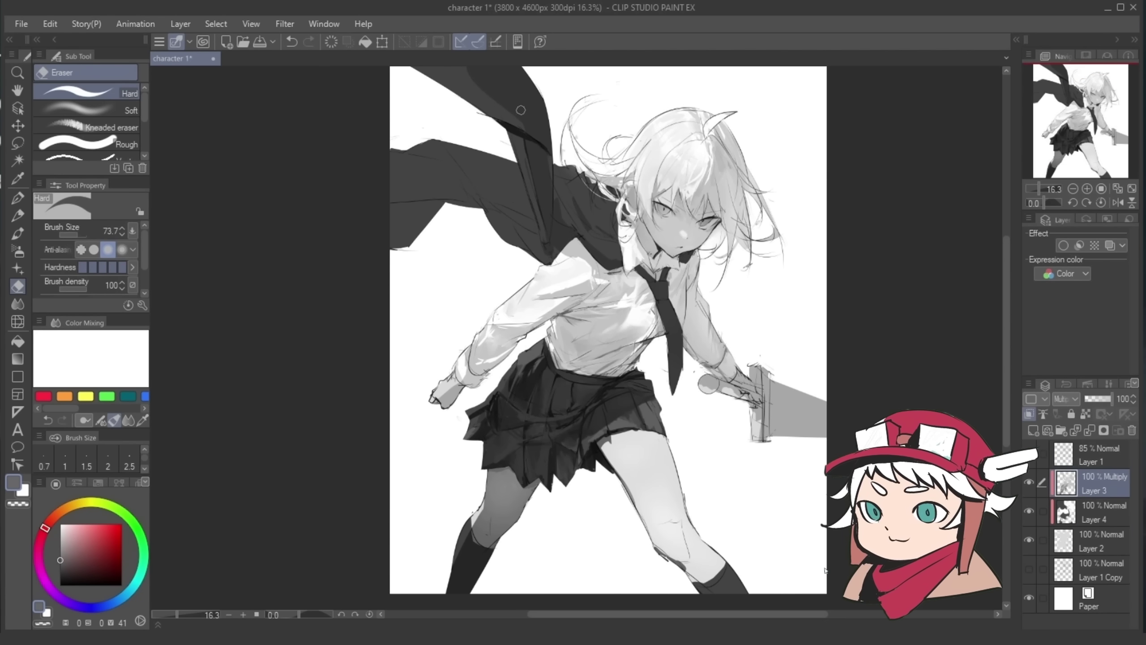
pyautogui.hotkey('ctrl', 'z')
pyautogui.moveTo(544, 133); pyautogui.dragTo(526, 95)
pyautogui.press('b')
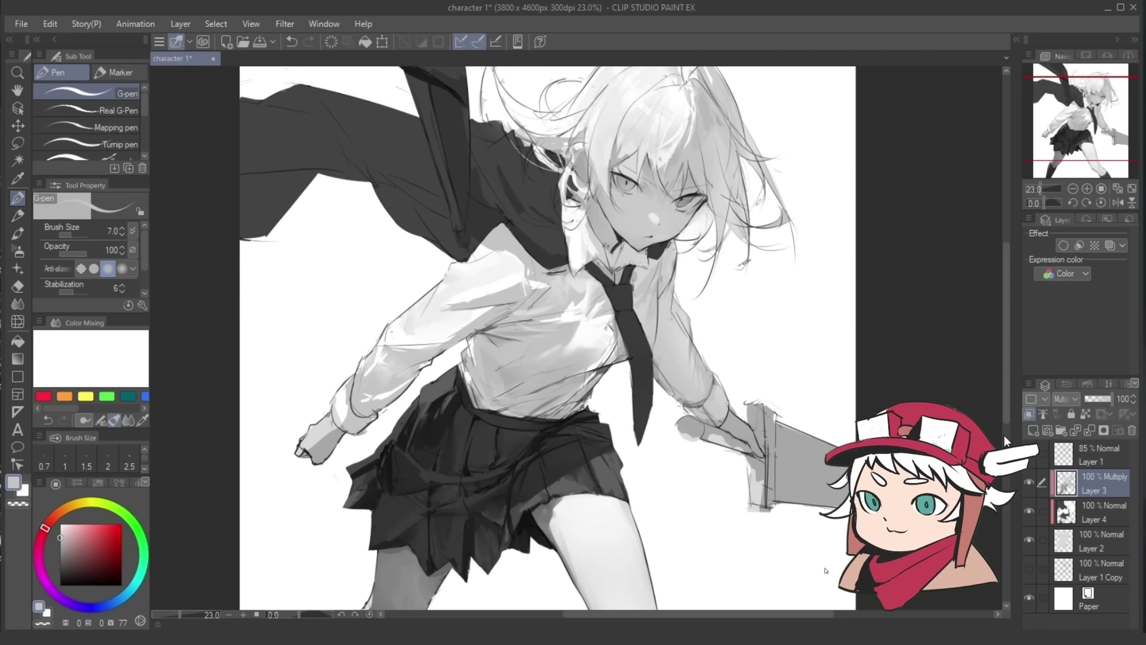
# Step: Rework the sword's crossguard beside the gripping hand on Layer 2 and Layer 1 with the G-pen at size 7.0
pyautogui.keyDown('ctrl'); pyautogui.keyDown('shift'); pyautogui.click(785, 424); pyautogui.keyUp('shift'); pyautogui.keyUp('ctrl')
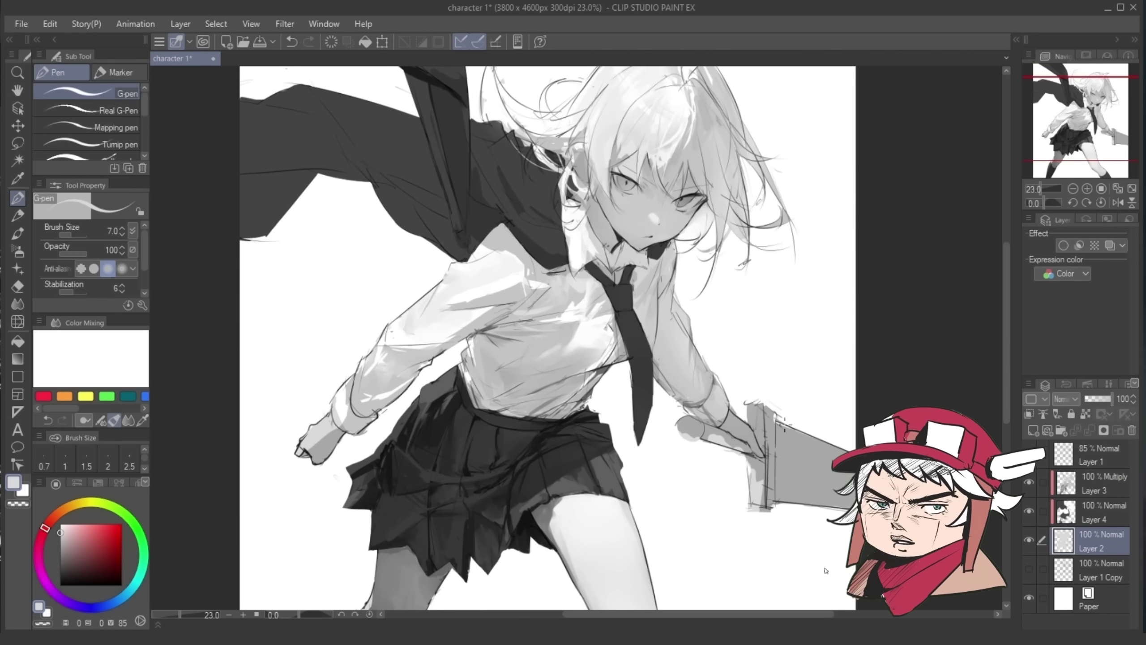
pyautogui.hotkey('ctrl', 'z')
pyautogui.moveTo(800, 439); pyautogui.dragTo(823, 350)
pyautogui.moveTo(761, 444); pyautogui.dragTo(812, 443)
pyautogui.keyDown('ctrl'); pyautogui.keyDown('shift'); pyautogui.click(759, 450); pyautogui.keyUp('shift'); pyautogui.keyUp('ctrl')
pyautogui.keyDown('alt'); pyautogui.click(759, 450); pyautogui.keyUp('alt')
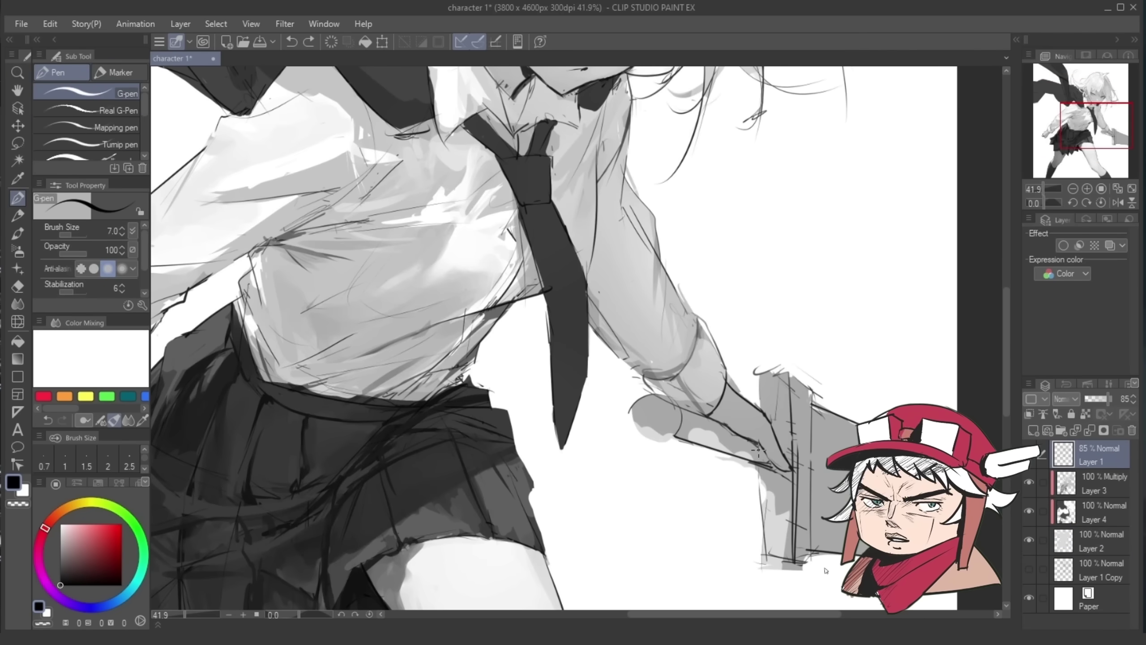
pyautogui.press('e')
pyautogui.hotkey('ctrl', '0')
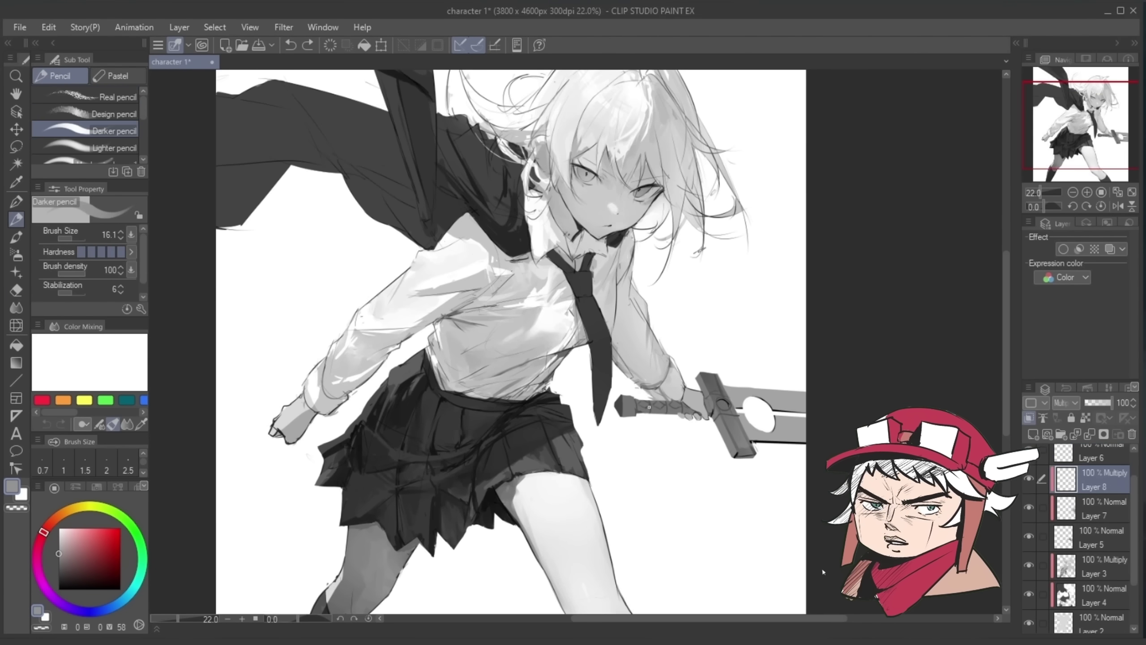
# Step: Paint grey reflection bands on the sword blade on Layer 7 with the G-pen at size 34.4
pyautogui.keyDown('alt'); pyautogui.click(744, 289); pyautogui.keyUp('alt')
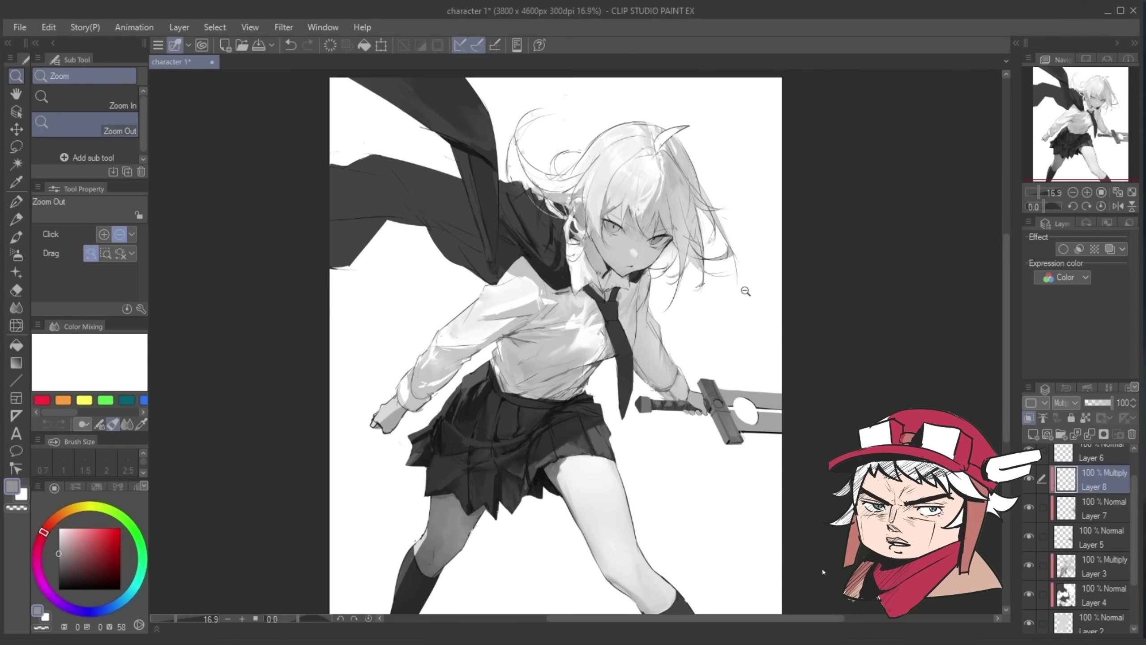
pyautogui.click(1094, 508)
pyautogui.click(16, 255)
pyautogui.moveTo(781, 398); pyautogui.dragTo(754, 407)
pyautogui.press('p')
pyautogui.moveTo(790, 320); pyautogui.dragTo(821, 321)
pyautogui.keyDown('alt'); pyautogui.click(681, 397); pyautogui.keyUp('alt')
pyautogui.hotkey('ctrl', 'z')
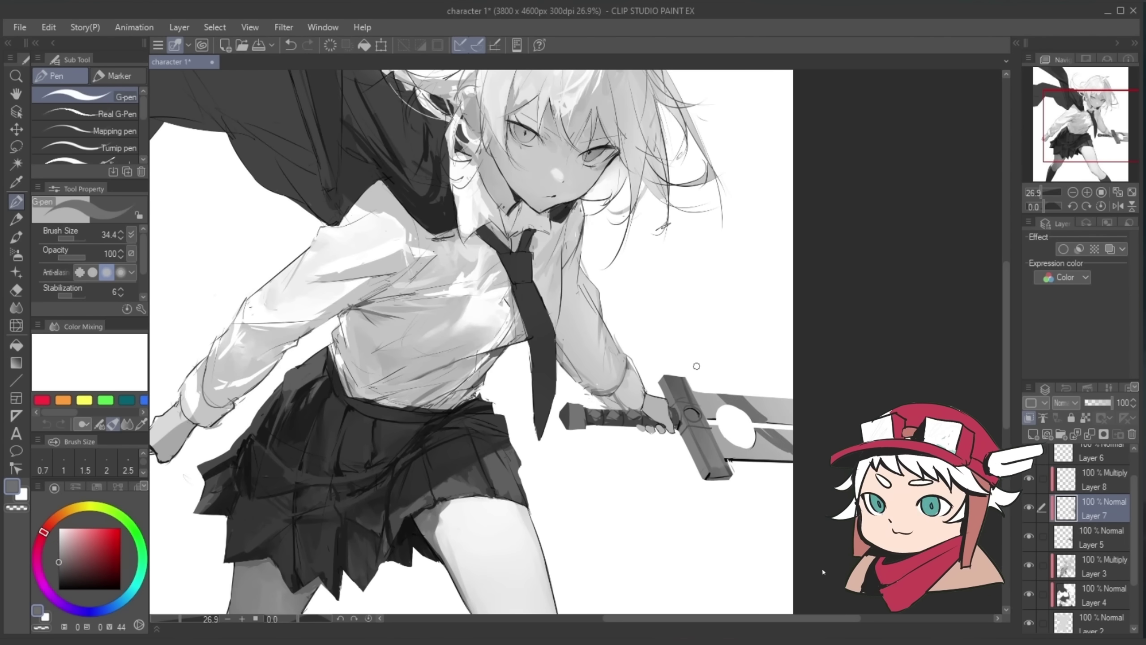
# Step: Darken the blade reflections near the crossguard on Layer 7 with the G-pen at size 34.4 in a darker grey
pyautogui.click(59, 581)
pyautogui.moveTo(707, 422); pyautogui.dragTo(721, 440)
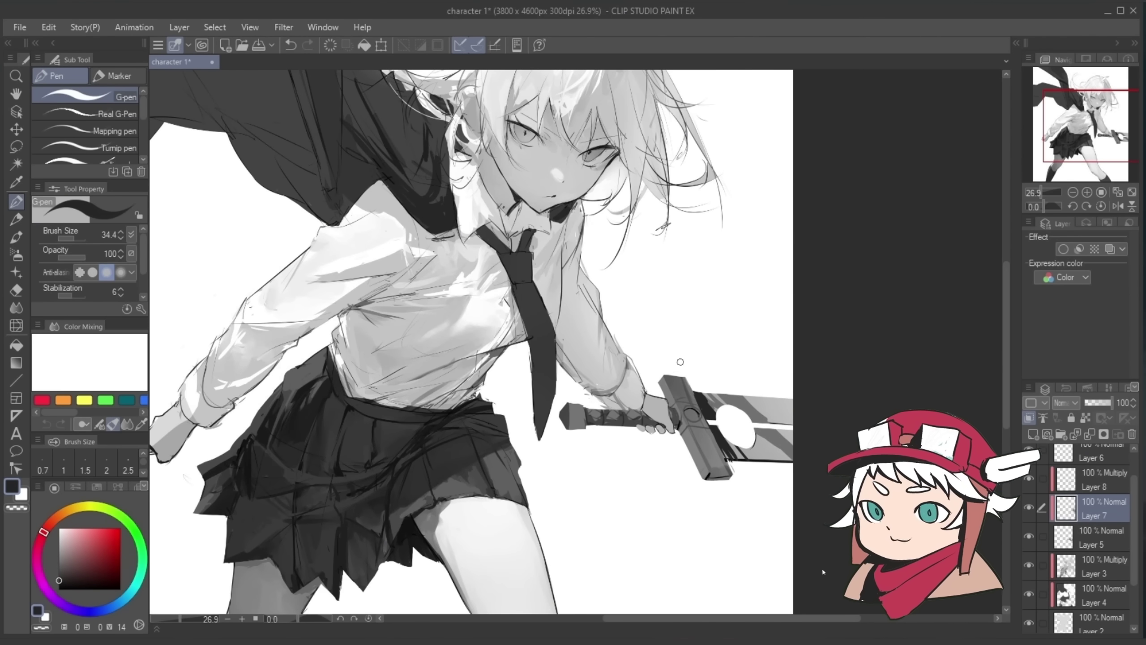
pyautogui.moveTo(687, 379); pyautogui.dragTo(725, 462)
pyautogui.hotkey('alt', 'space')
pyautogui.click(16, 237)
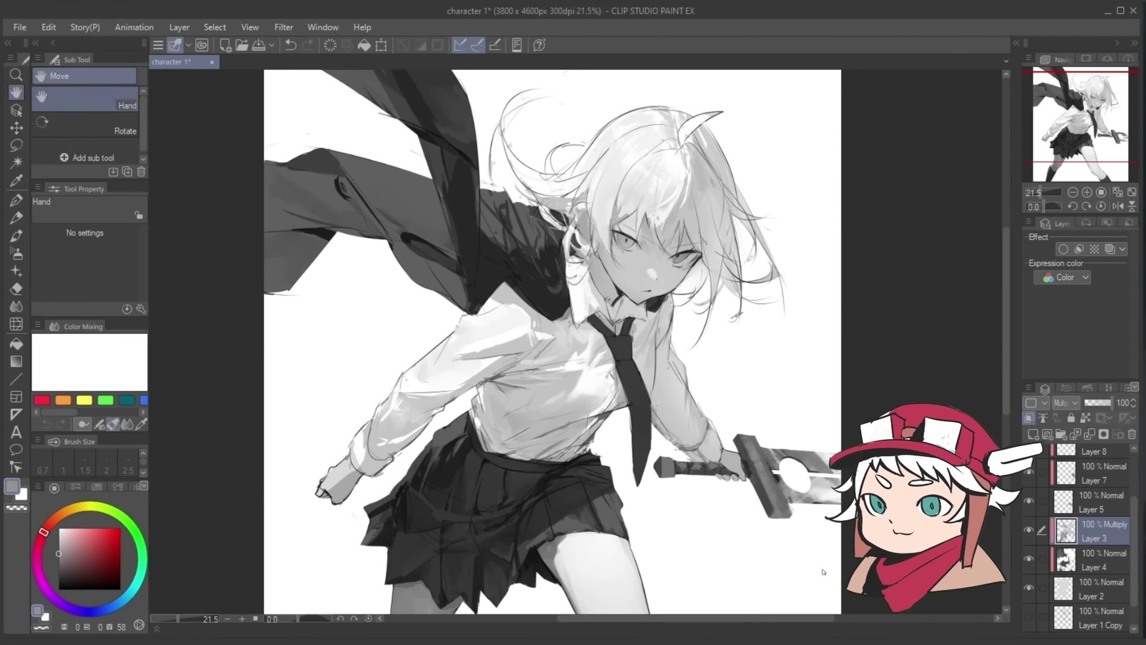
# Step: Shade the forward thigh and knee on Layer 3 with the Opaque watercolor brush at size 95.0, switching from grey to white
pyautogui.press('e')
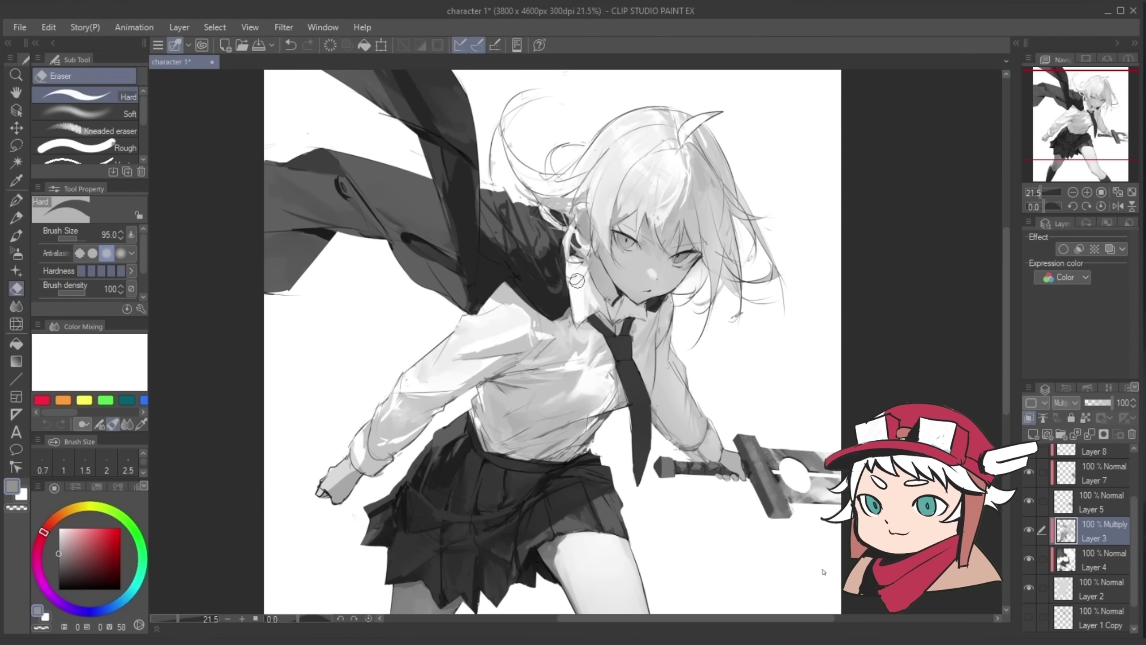
pyautogui.hotkey('alt', 'space')
pyautogui.moveTo(664, 279); pyautogui.dragTo(634, 160)
pyautogui.press('h')
pyautogui.moveTo(685, 328); pyautogui.dragTo(635, 252)
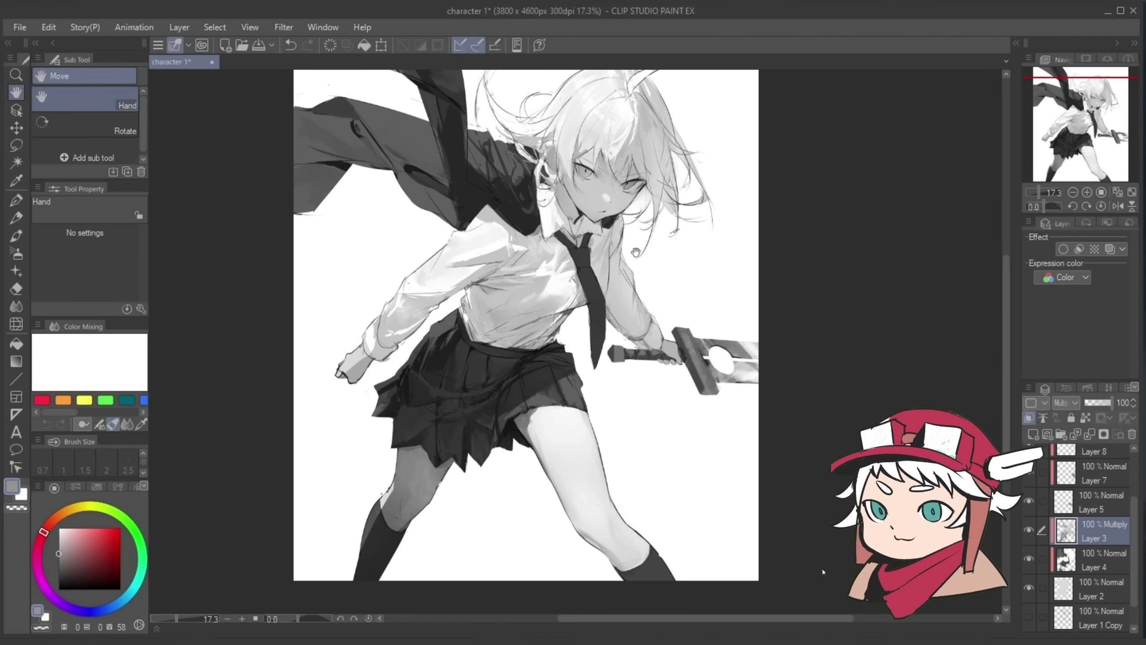
pyautogui.press('b')
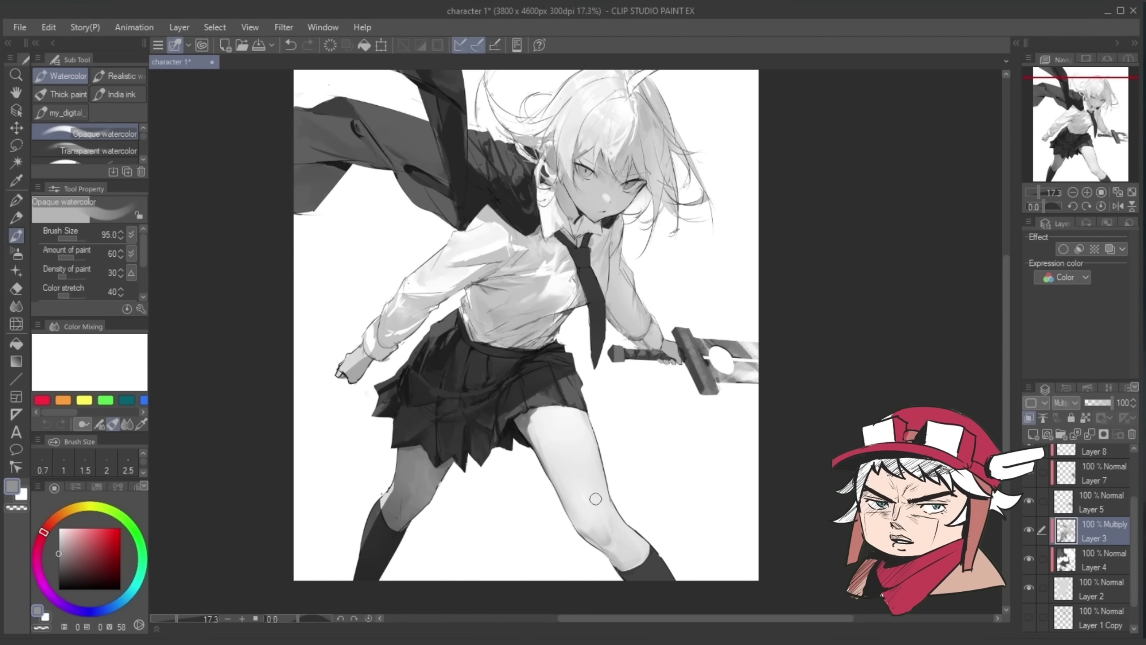
pyautogui.moveTo(596, 498); pyautogui.dragTo(598, 520)
pyautogui.click(59, 529)
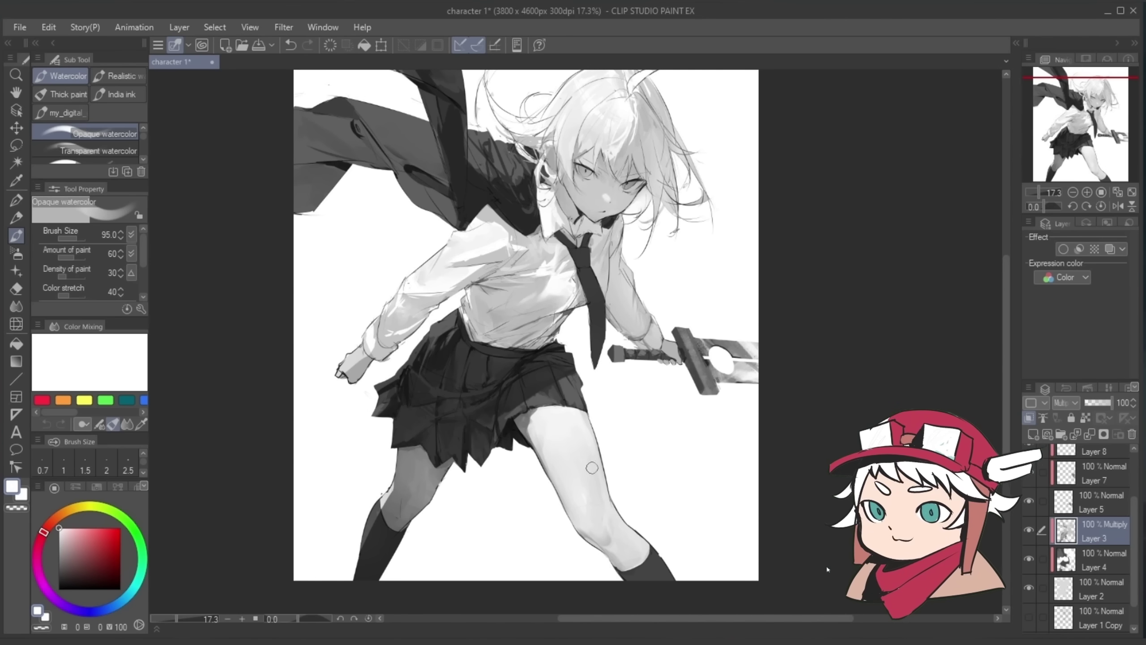
pyautogui.press('e')
pyautogui.press('b')
# Step: Touch up the forward knee on Layer 3 in near-white and light grey with the Darker pencil at size 57.2
pyautogui.scroll(2, 600, 555)
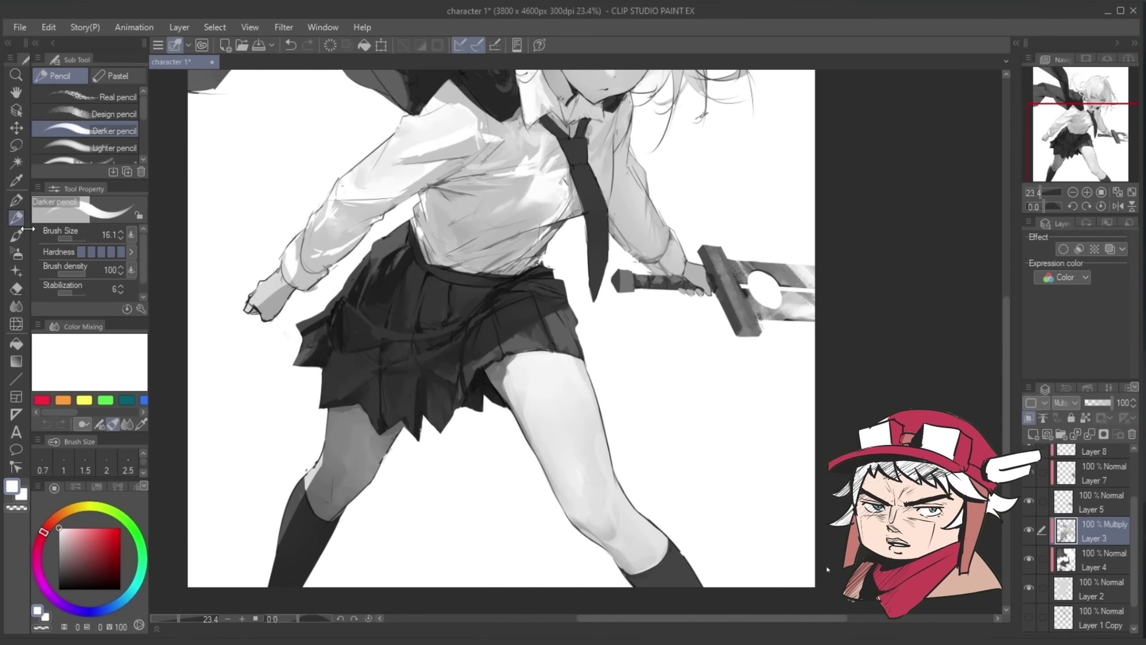
pyautogui.press('p')
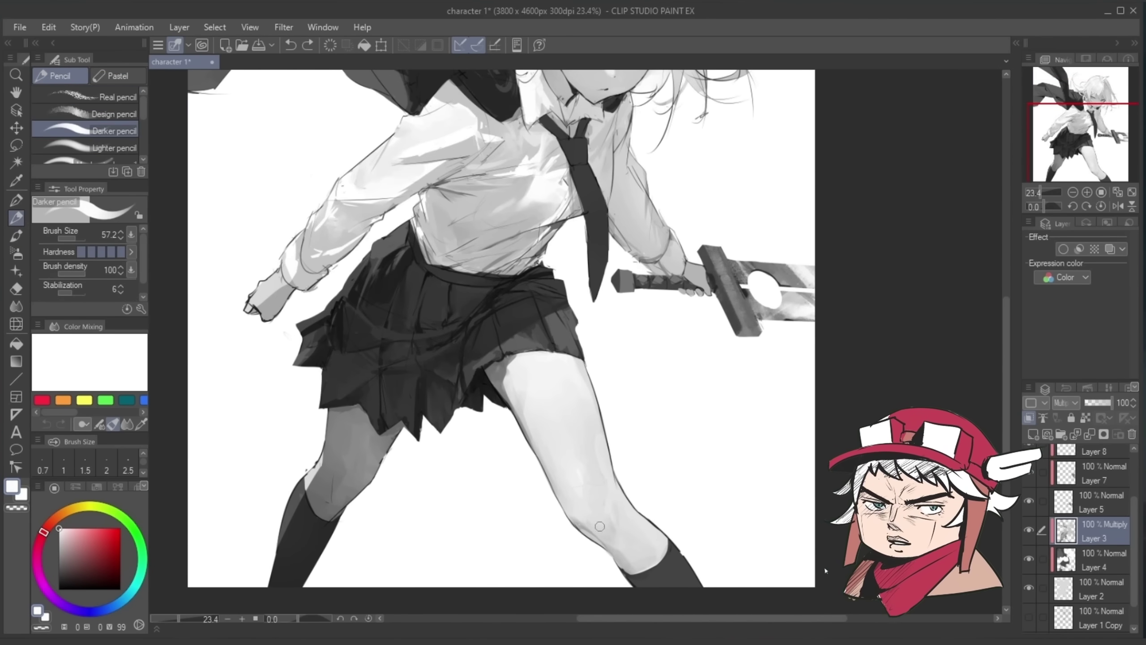
pyautogui.click(59, 548)
pyautogui.press('b')
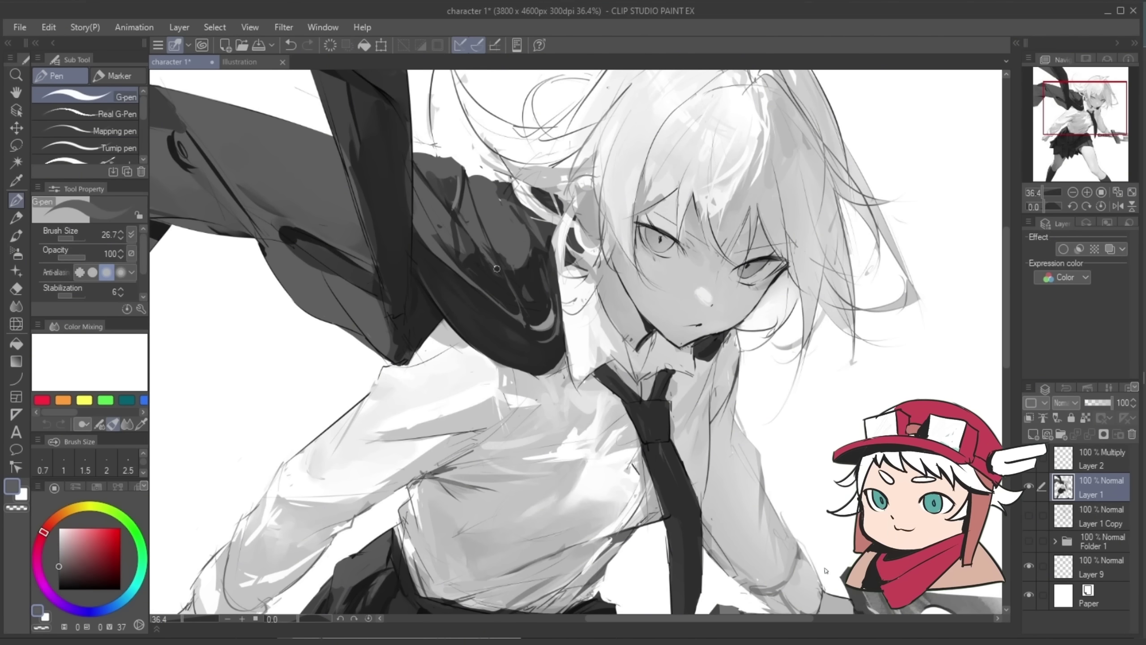
# Step: Refine the jacket's shoulder folds on Layer 1 using sampled greys with the G-pen at size 26.7
pyautogui.press('p')
pyautogui.keyDown('alt'); pyautogui.click(471, 225); pyautogui.keyUp('alt')
pyautogui.moveTo(497, 273); pyautogui.dragTo(434, 274)
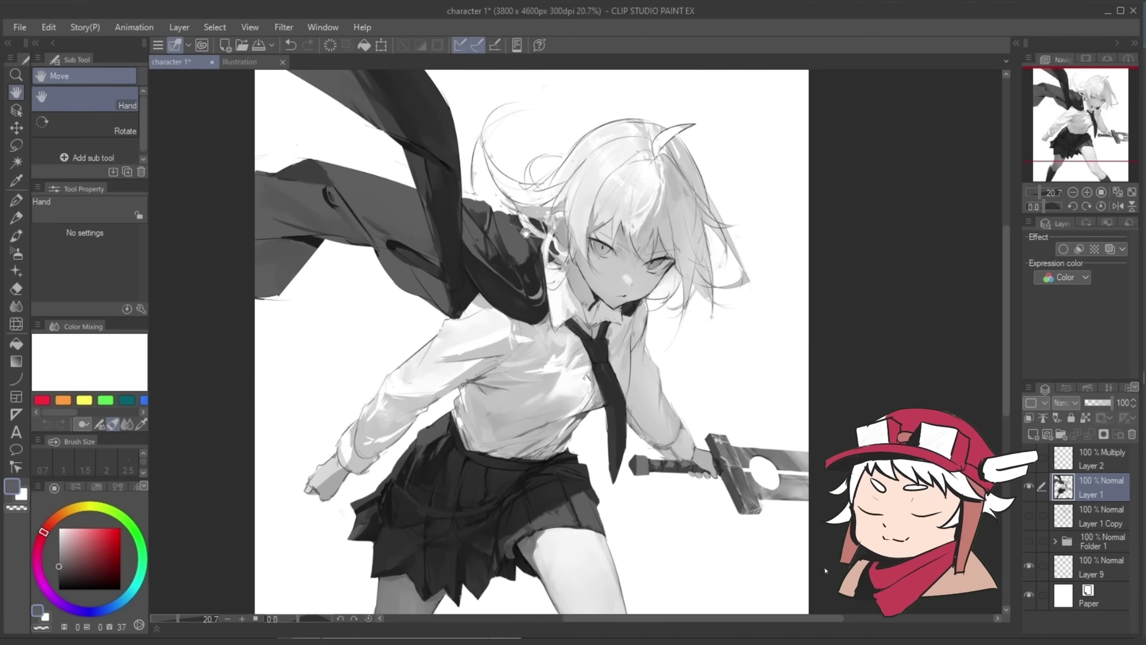
pyautogui.moveTo(506, 248); pyautogui.dragTo(537, 249)
pyautogui.moveTo(499, 251); pyautogui.dragTo(513, 265)
# Step: Refine the eyes with the Opaque watercolor brush at size 16.1 and the light hair strands with the G-pen at size 20.7
pyautogui.press('b')
pyautogui.scroll(3, 513, 265)
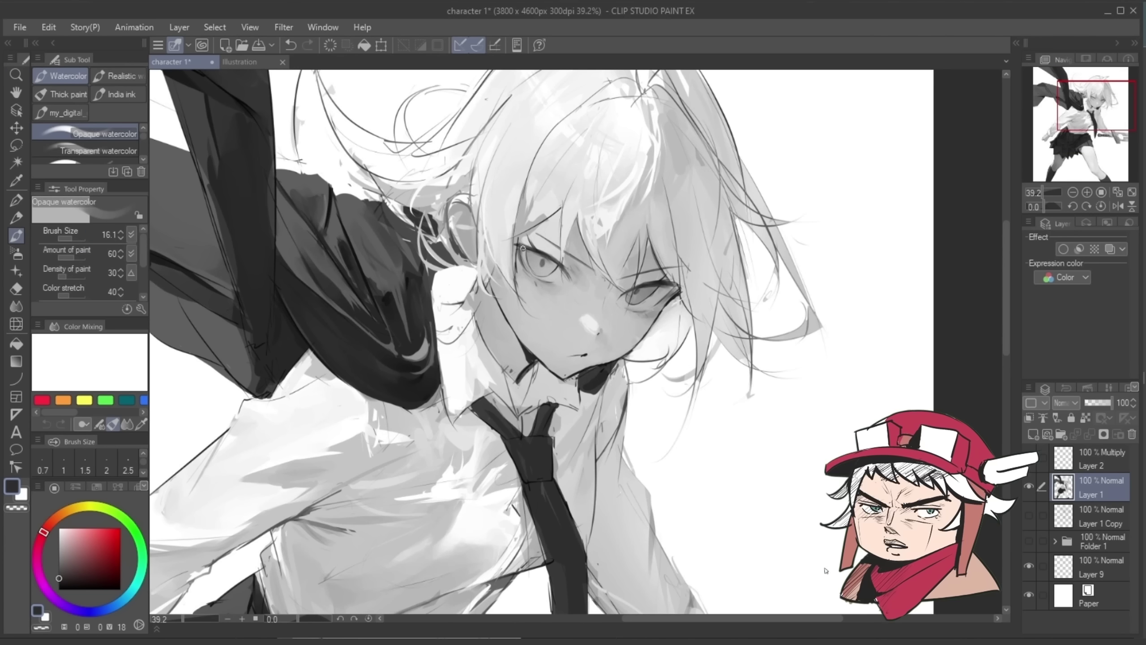
pyautogui.scroll(2, 547, 273)
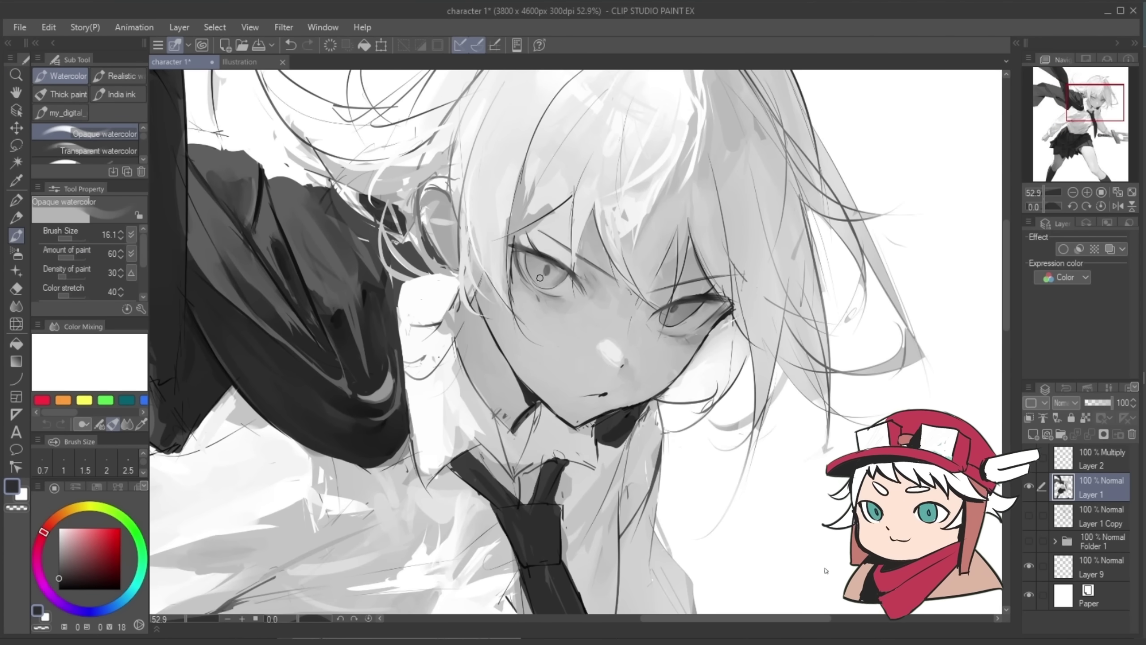
pyautogui.press('p')
pyautogui.scroll(-4, 536, 274)
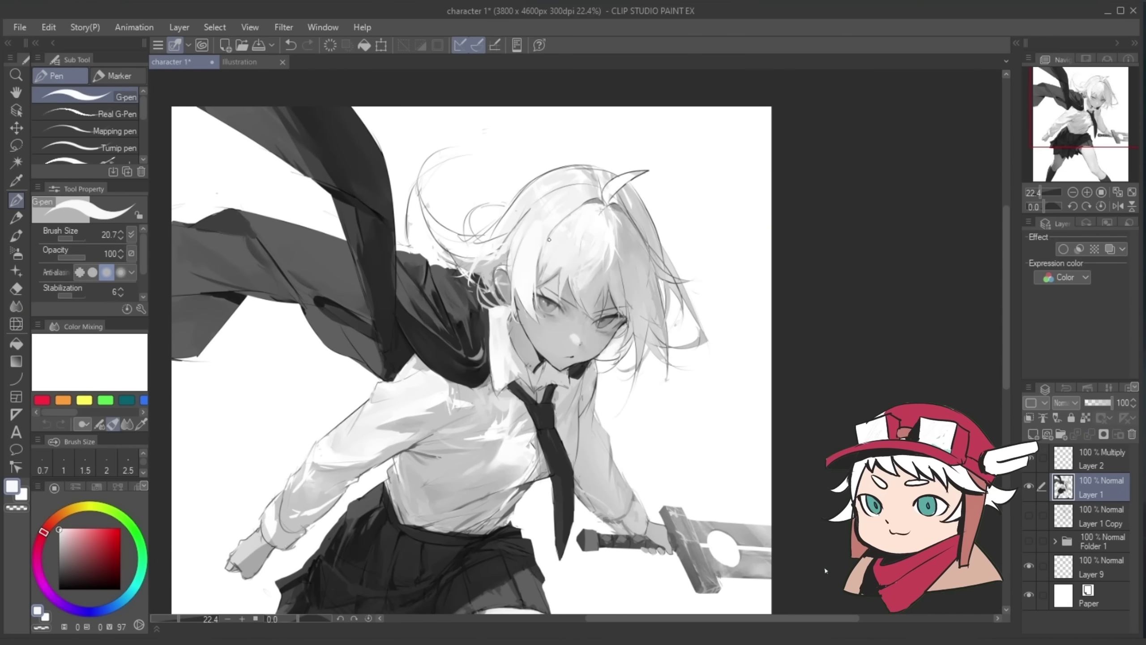
pyautogui.click(16, 324)
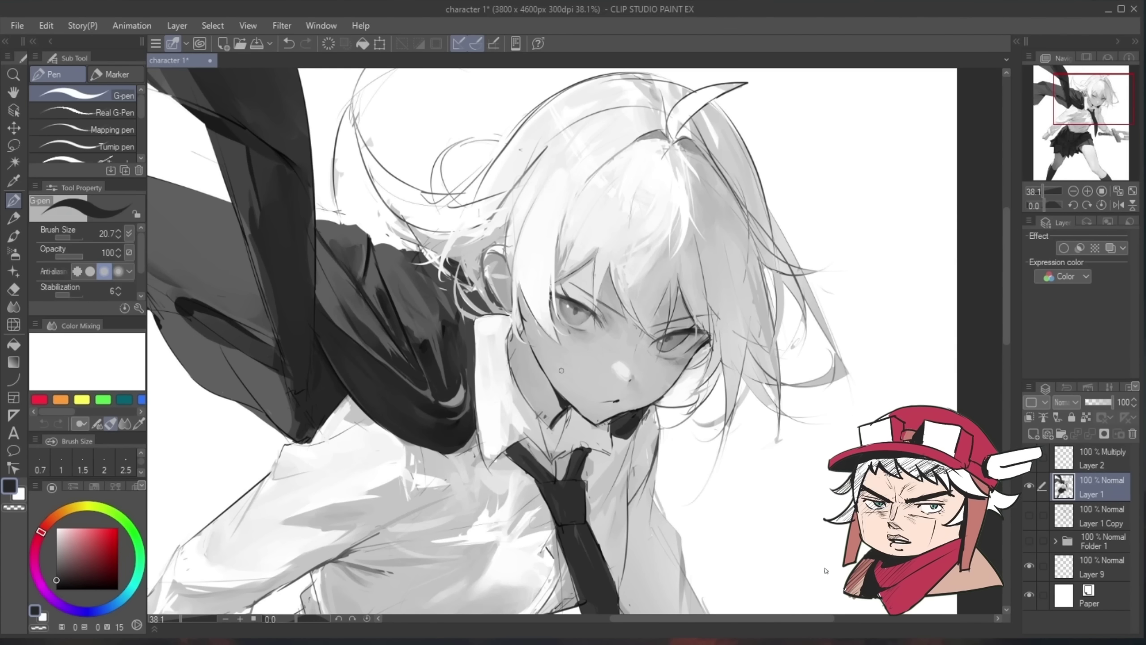
# Step: Select the neck area on Layer 1 with Auto select, referring to the editing layer only, at tolerance 7.7
pyautogui.press('w')
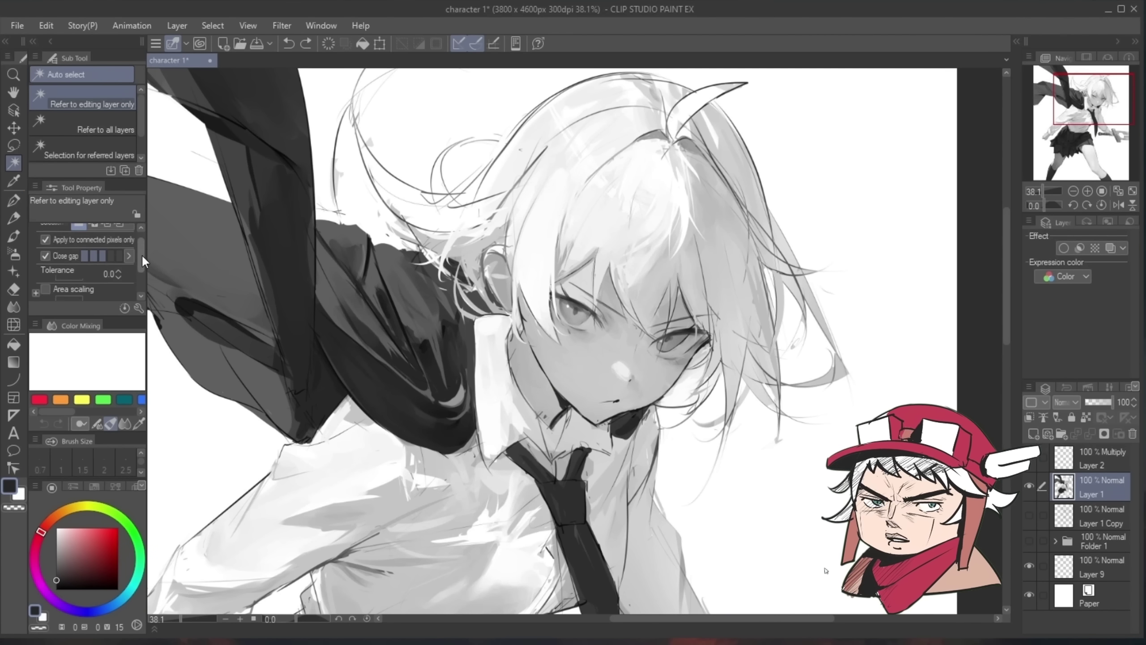
pyautogui.click(60, 288)
pyautogui.click(535, 380)
pyautogui.hotkey('ctrl', 'z')
pyautogui.click(57, 289)
pyautogui.click(534, 379)
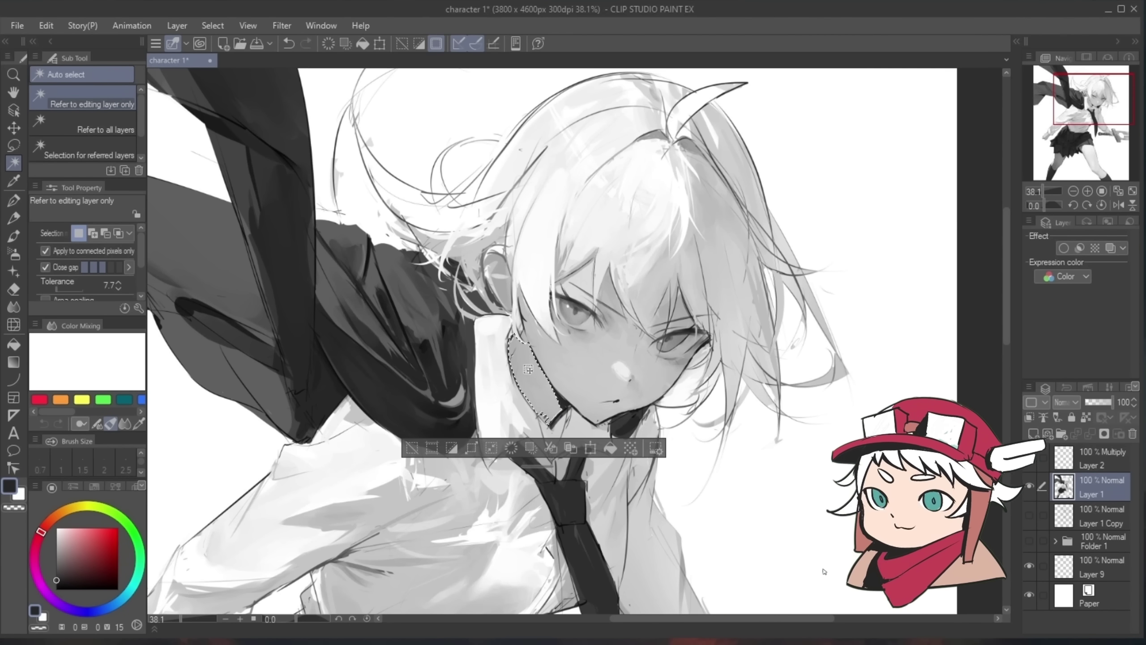
# Step: Shade the selected neck in dark grey on the Multiply Layer 2 with the Soft airbrush at size 338.1
pyautogui.click(14, 254)
pyautogui.click(77, 237)
pyautogui.click(1102, 462)
pyautogui.moveTo(533, 367); pyautogui.dragTo(576, 411)
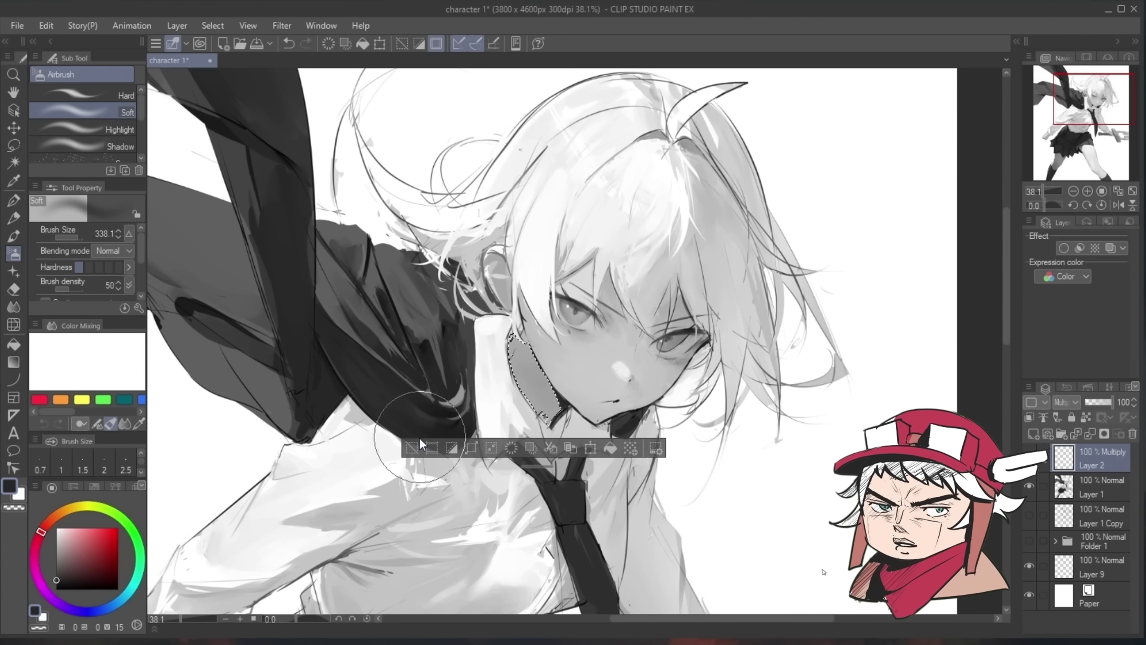
# Step: Deselect the neck area and switch to the Eraser
pyautogui.click(412, 448)
pyautogui.press('e')
pyautogui.scroll(-1, 587, 357)
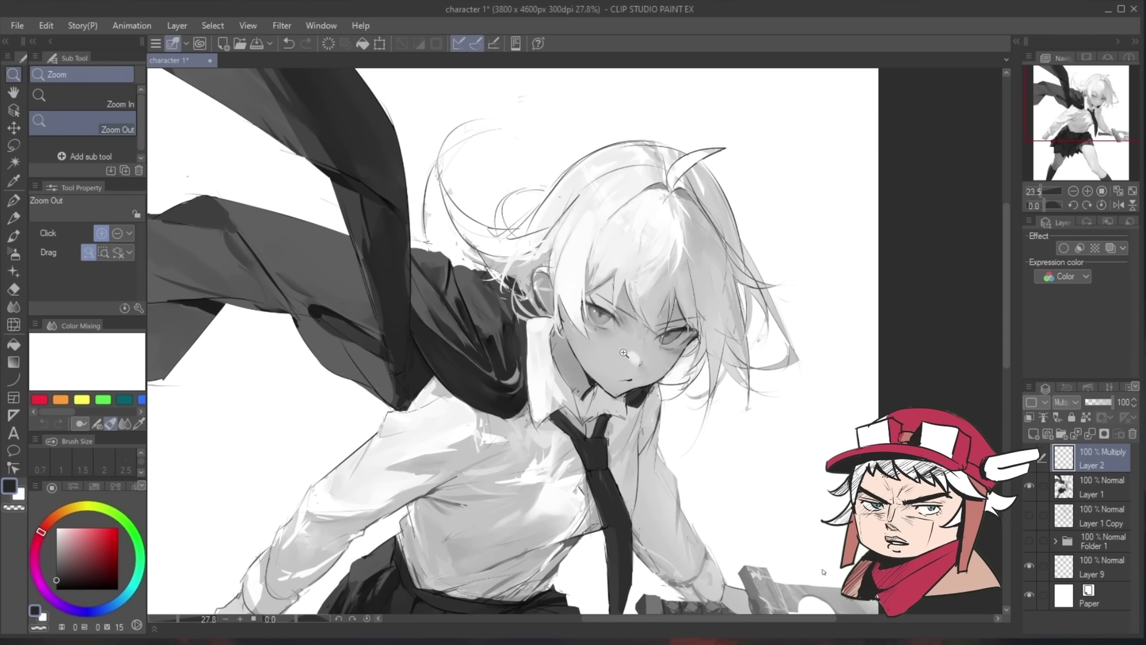
pyautogui.hotkey('ctrl', 'space')
pyautogui.moveTo(704, 343); pyautogui.dragTo(577, 241)
pyautogui.press('space')
pyautogui.hotkey('ctrl', 'space')
pyautogui.moveTo(678, 330); pyautogui.dragTo(634, 330)
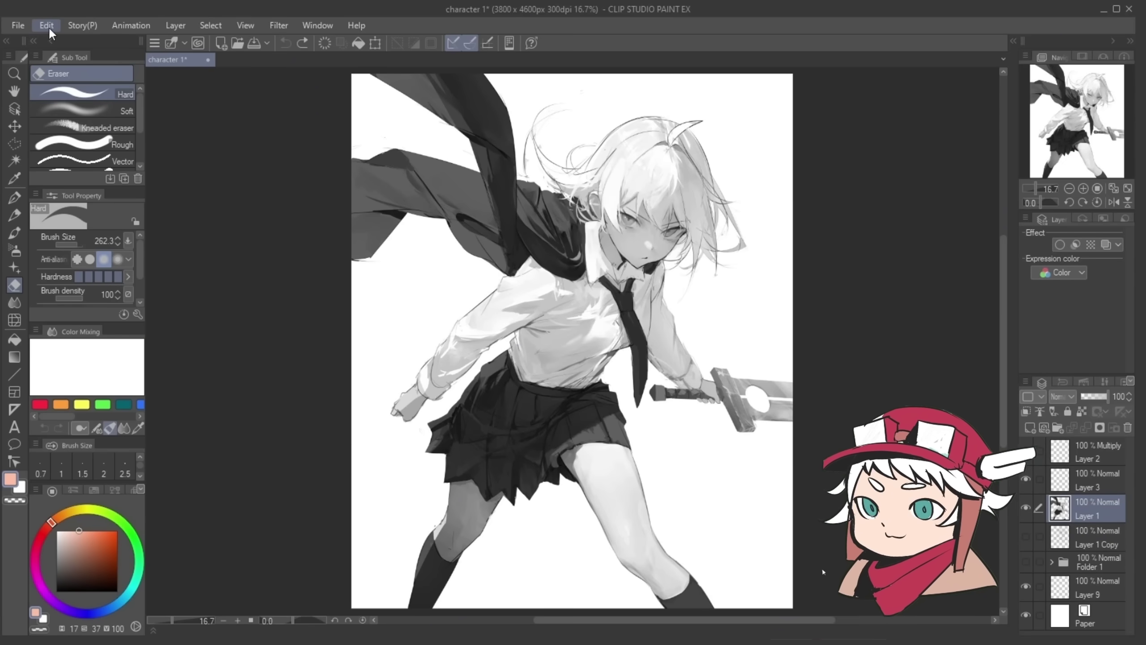
# Step: Open the Gradient map tonal correction for Layer 1 with the Sky gradient set
pyautogui.click(49, 28)
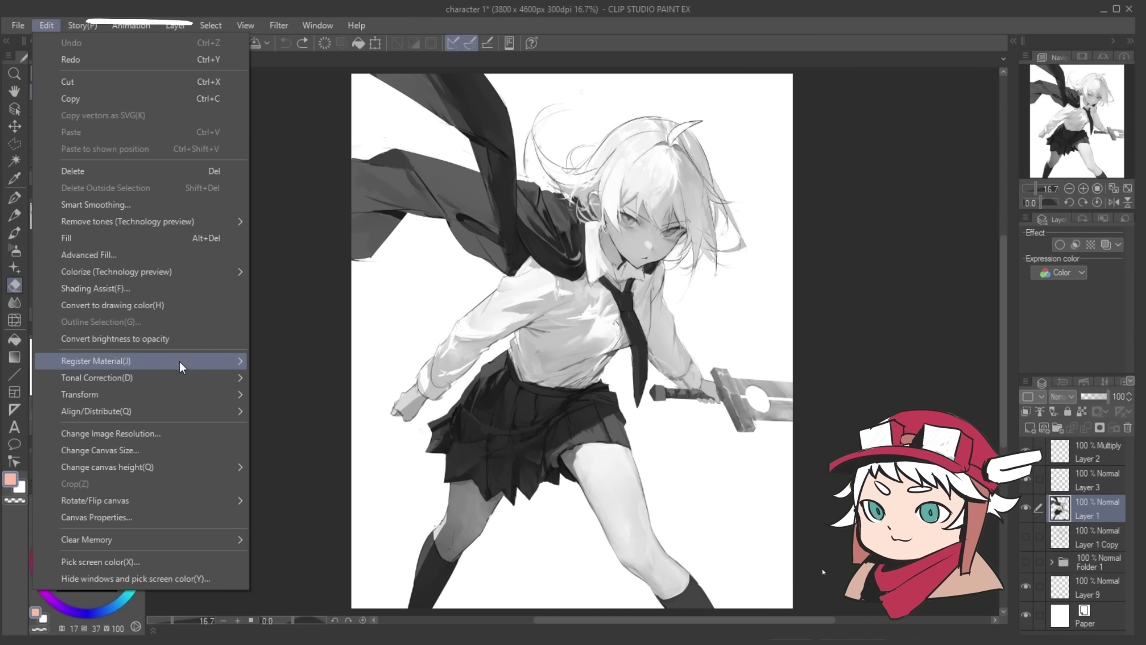
pyautogui.moveTo(183, 376)
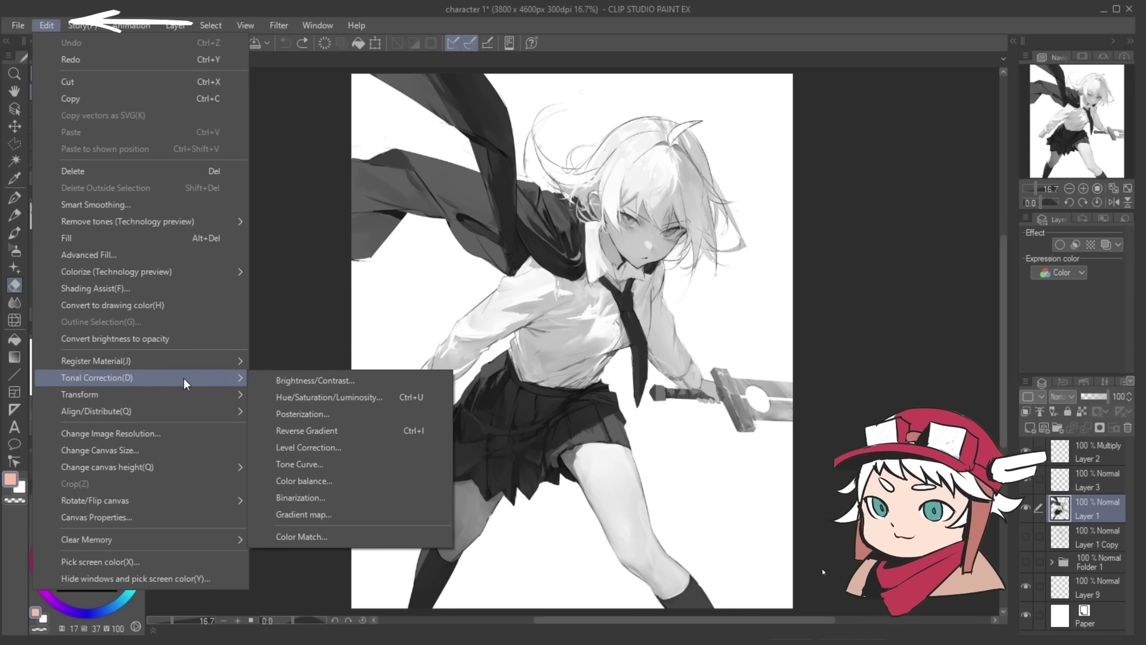
pyautogui.click(340, 515)
pyautogui.moveTo(171, 175); pyautogui.dragTo(305, 265)
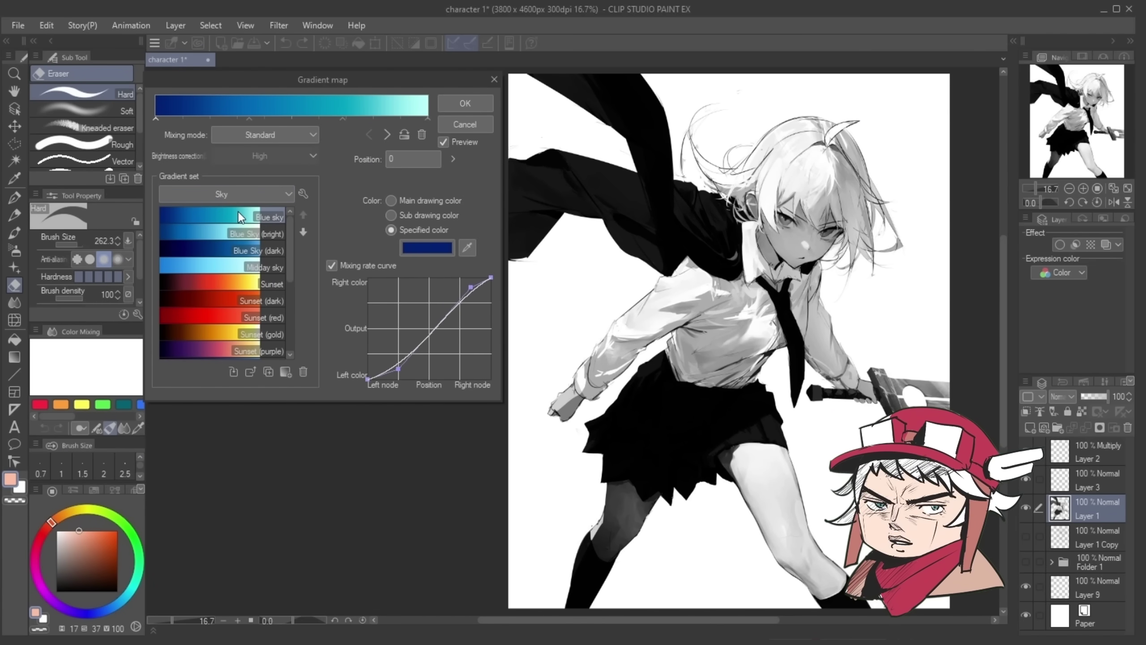
# Step: Try the Blue sky, Midday sky and Sunset gradients of the Sky set on the character
pyautogui.click(244, 231)
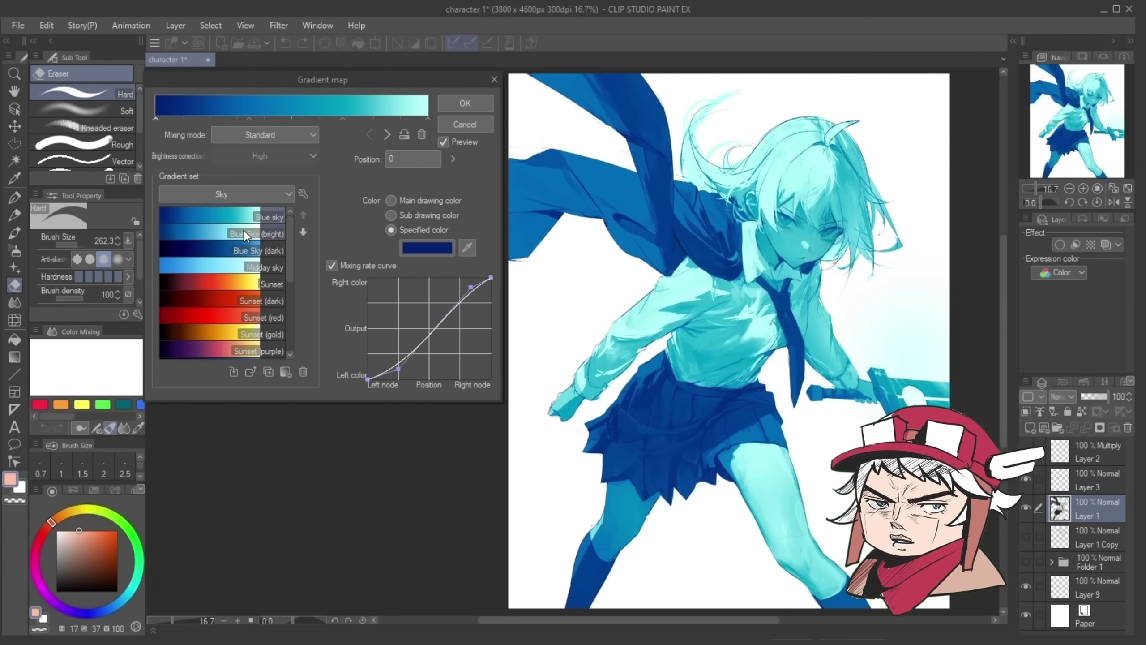
pyautogui.click(247, 246)
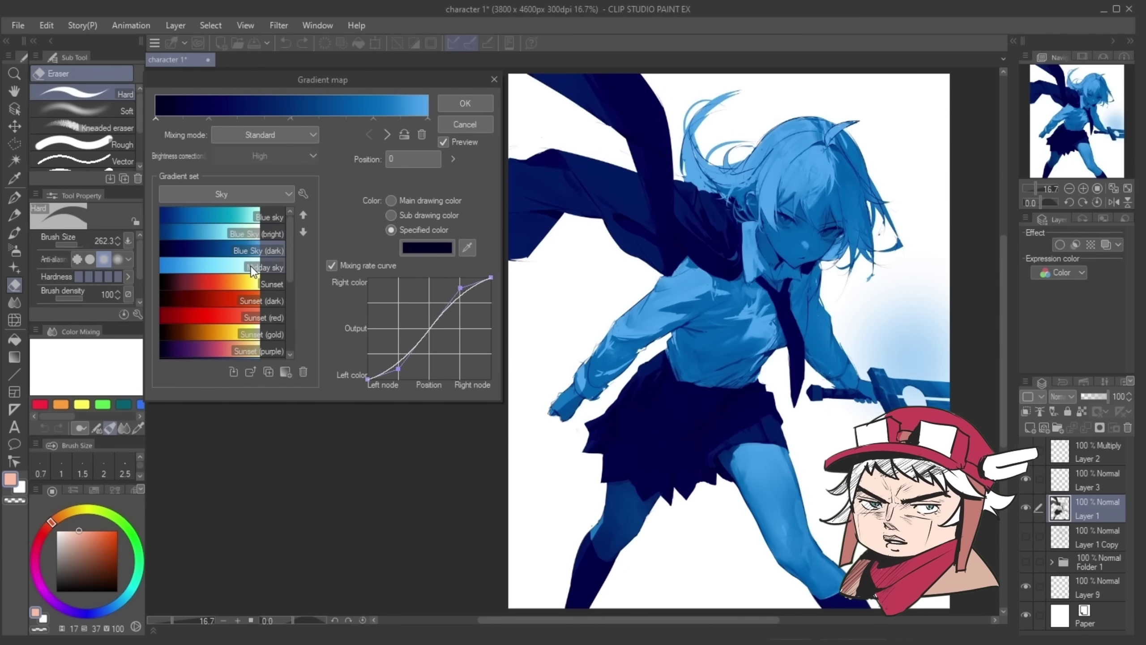
pyautogui.click(250, 267)
pyautogui.click(253, 283)
pyautogui.click(254, 300)
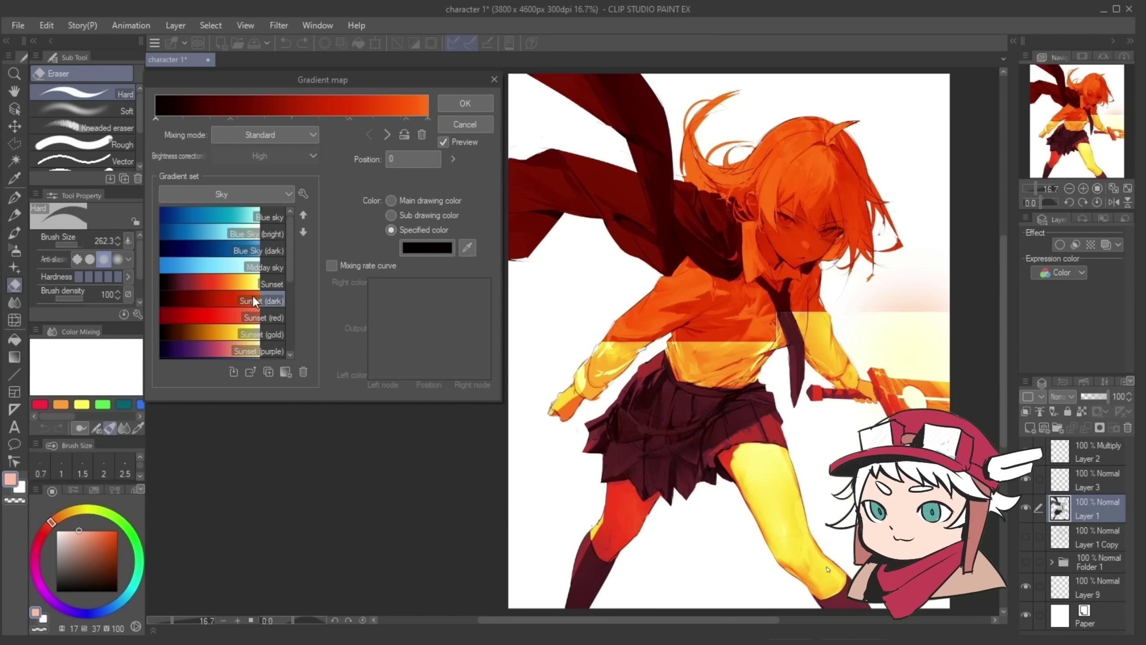
pyautogui.click(259, 318)
pyautogui.click(254, 346)
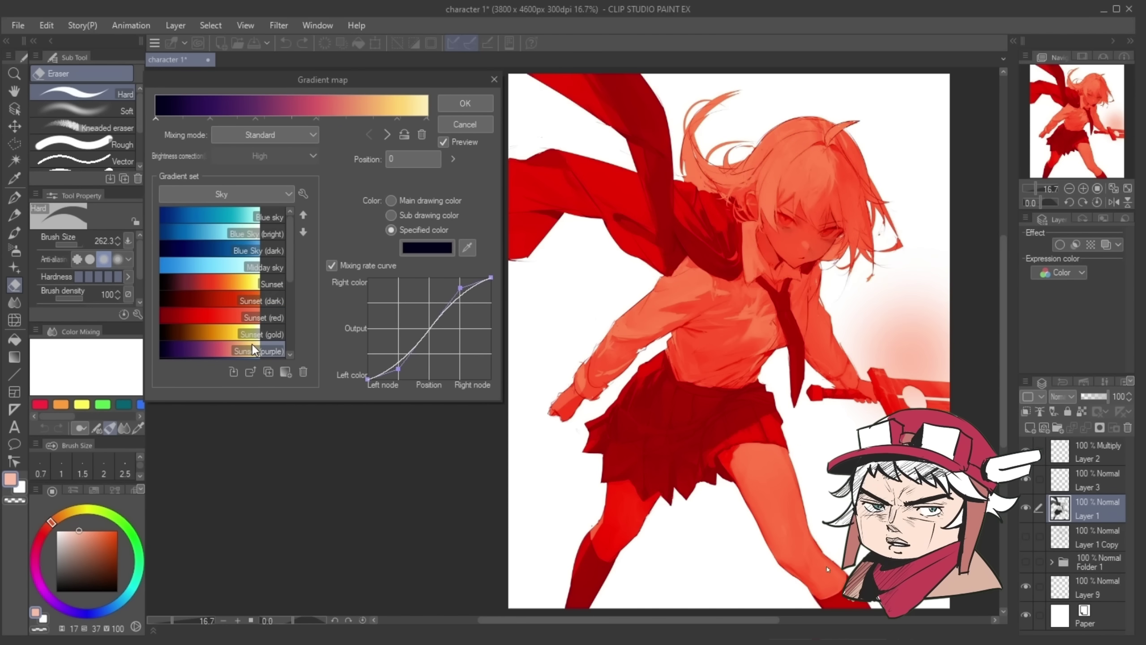
pyautogui.scroll(-1, 252, 339)
pyautogui.scroll(-1, 248, 348)
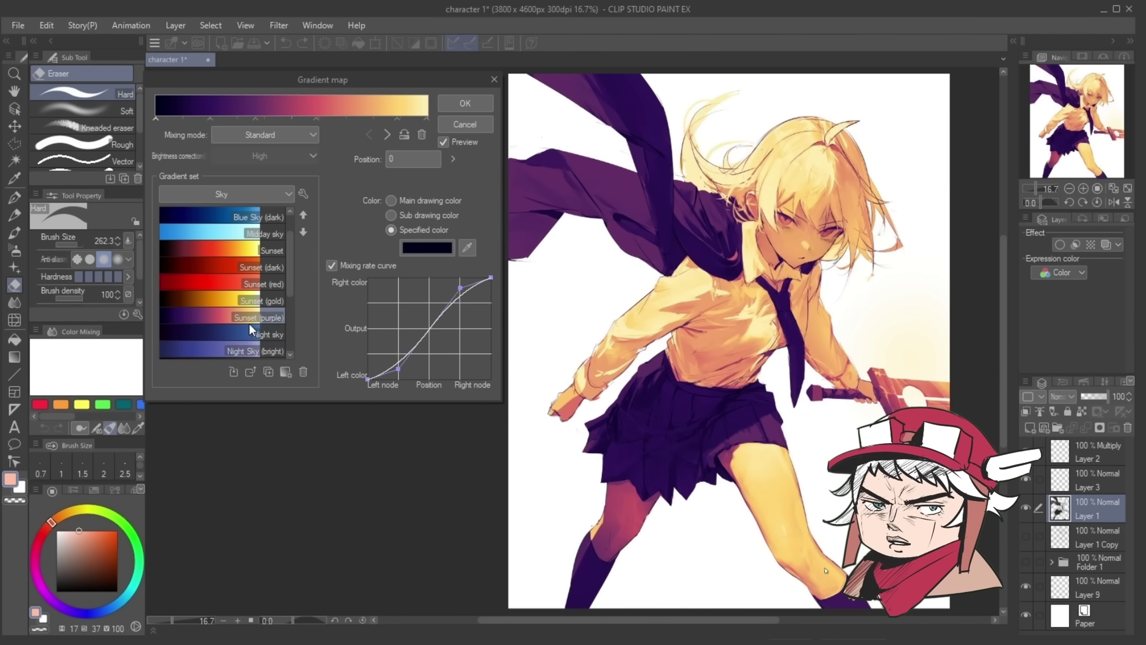
# Step: Try the Night sky gradients, including the bright, purple and green variants, on the character
pyautogui.click(249, 333)
pyautogui.scroll(-1, 250, 325)
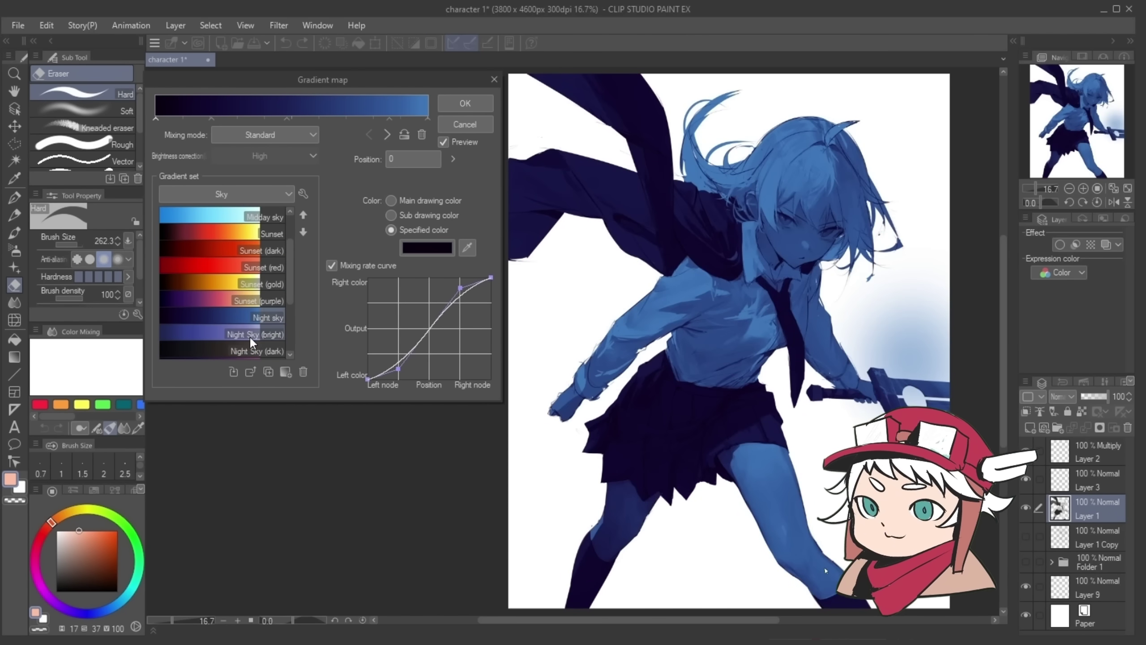
pyautogui.click(249, 343)
pyautogui.scroll(-3, 251, 337)
pyautogui.click(252, 322)
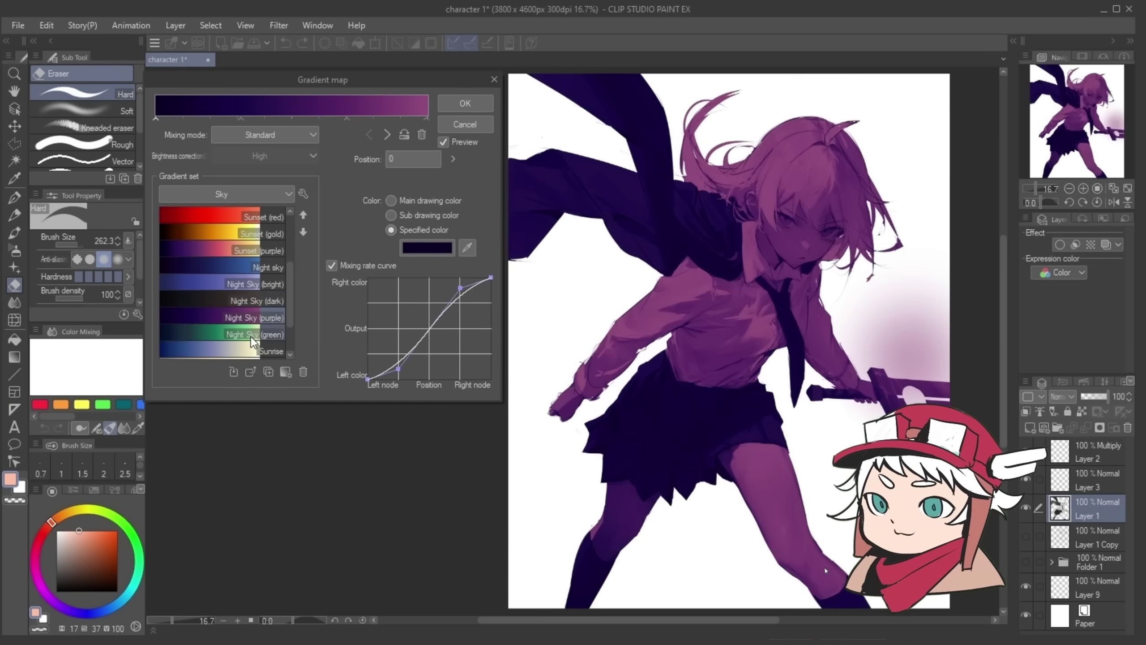
pyautogui.click(251, 334)
# Step: Compare the Sunrise gradients on the character and choose Sunrise (purple)
pyautogui.click(251, 353)
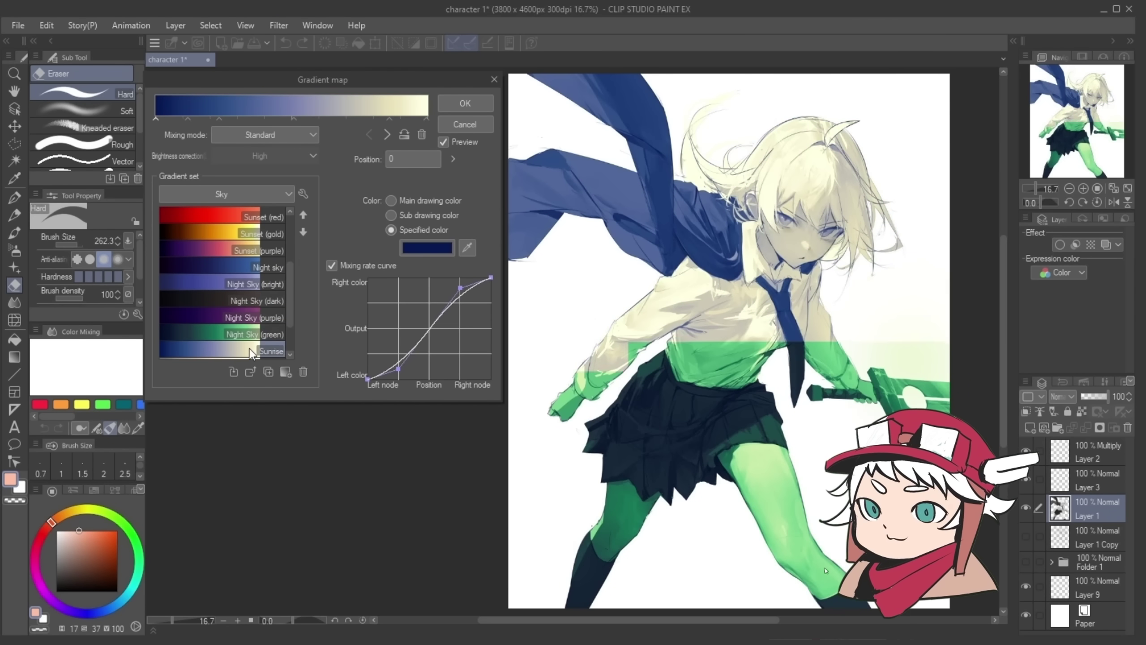
pyautogui.scroll(-2, 250, 334)
pyautogui.click(254, 336)
pyautogui.scroll(-1, 253, 336)
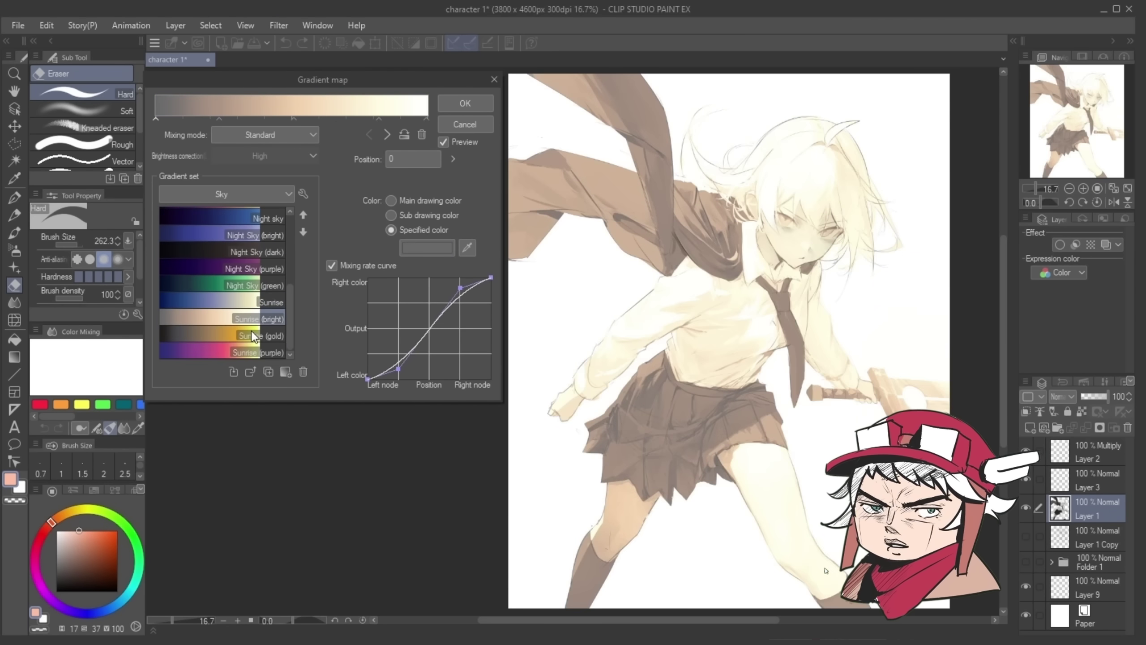
pyautogui.click(250, 335)
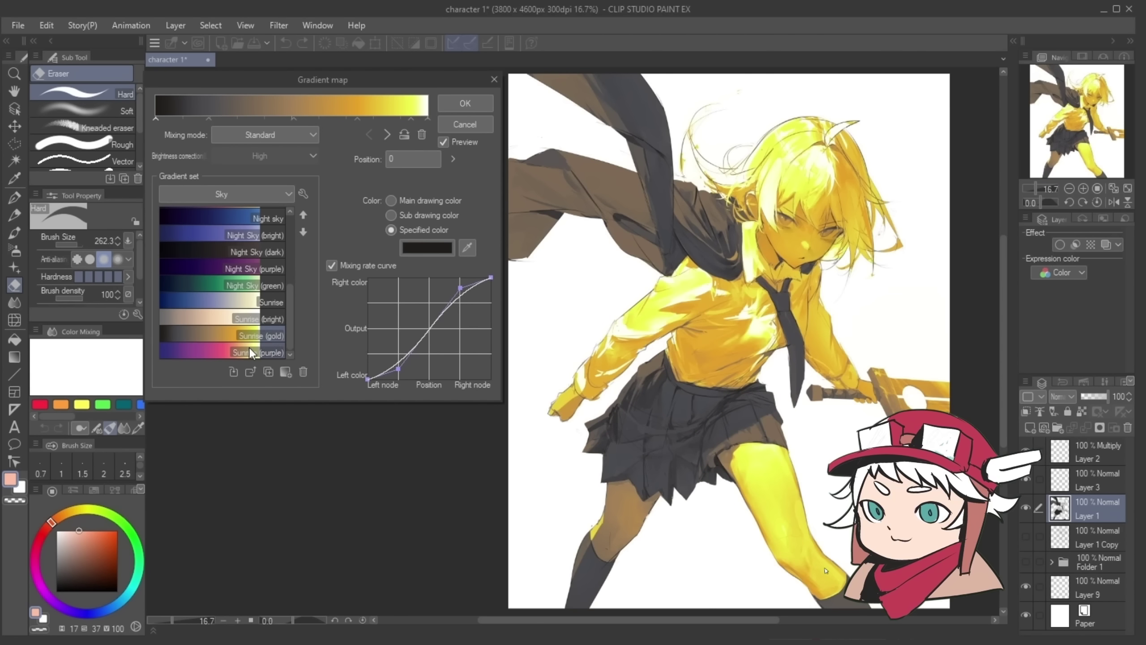
pyautogui.click(249, 350)
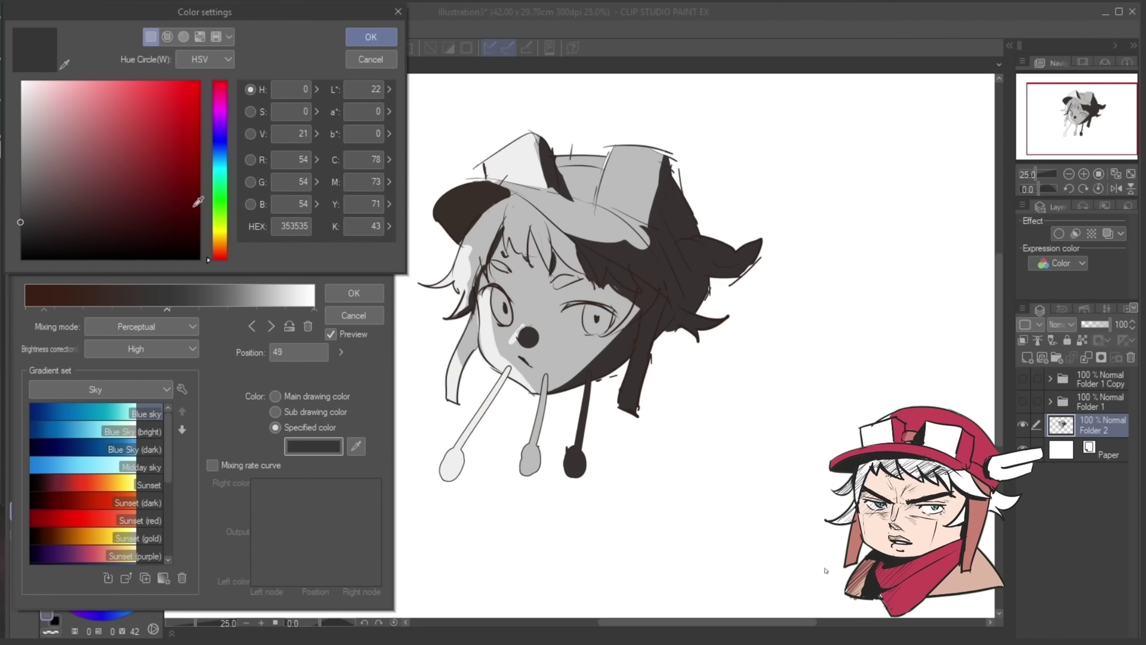
# Step: Set the middle node at position 49 of the cartoon head's gradient map to a saturated orange
pyautogui.click(115, 114)
pyautogui.click(224, 246)
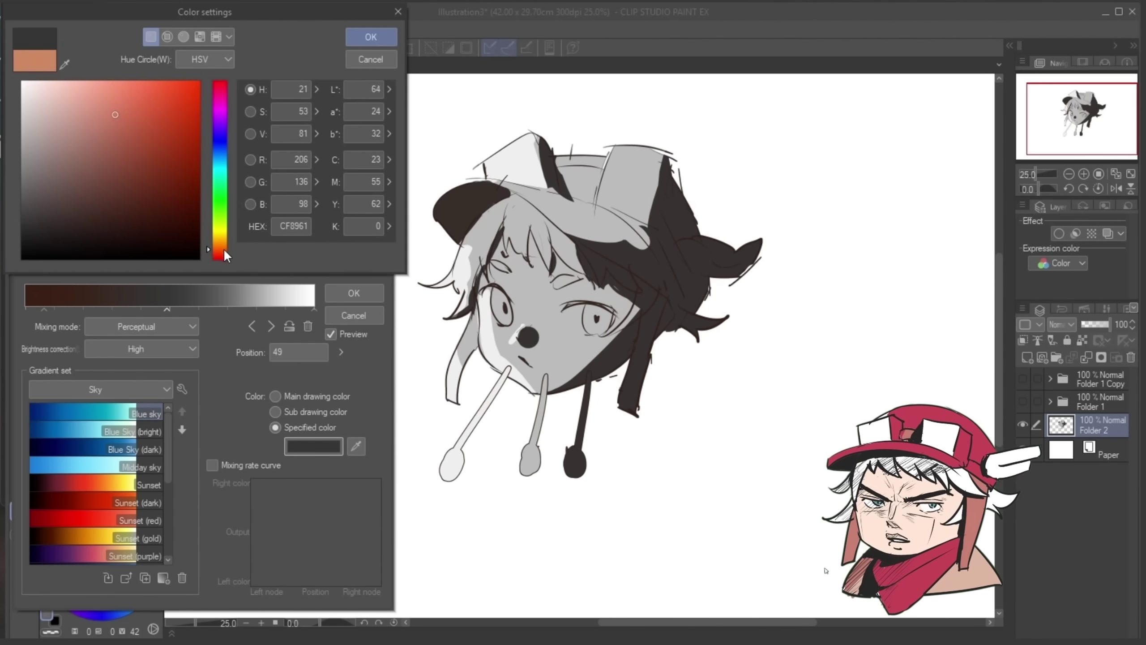
pyautogui.click(158, 121)
pyautogui.click(153, 99)
pyautogui.click(372, 37)
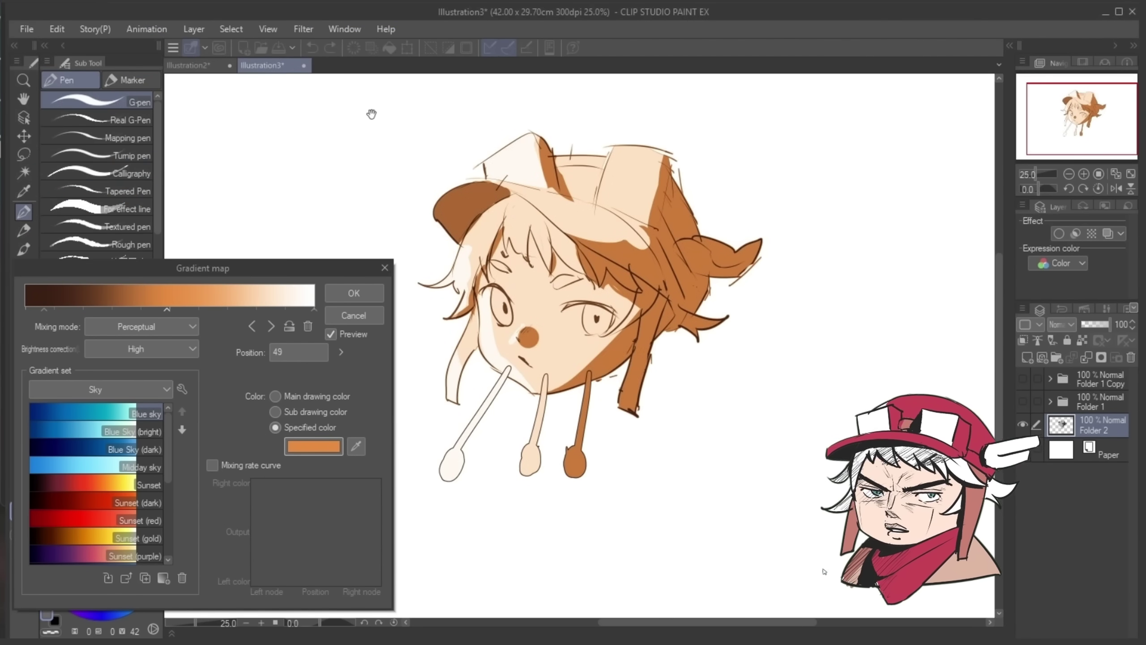
# Step: Set the gradient's end node at position 100 to a pale cyan with hue 192, saturation 20 and value 100
pyautogui.click(314, 310)
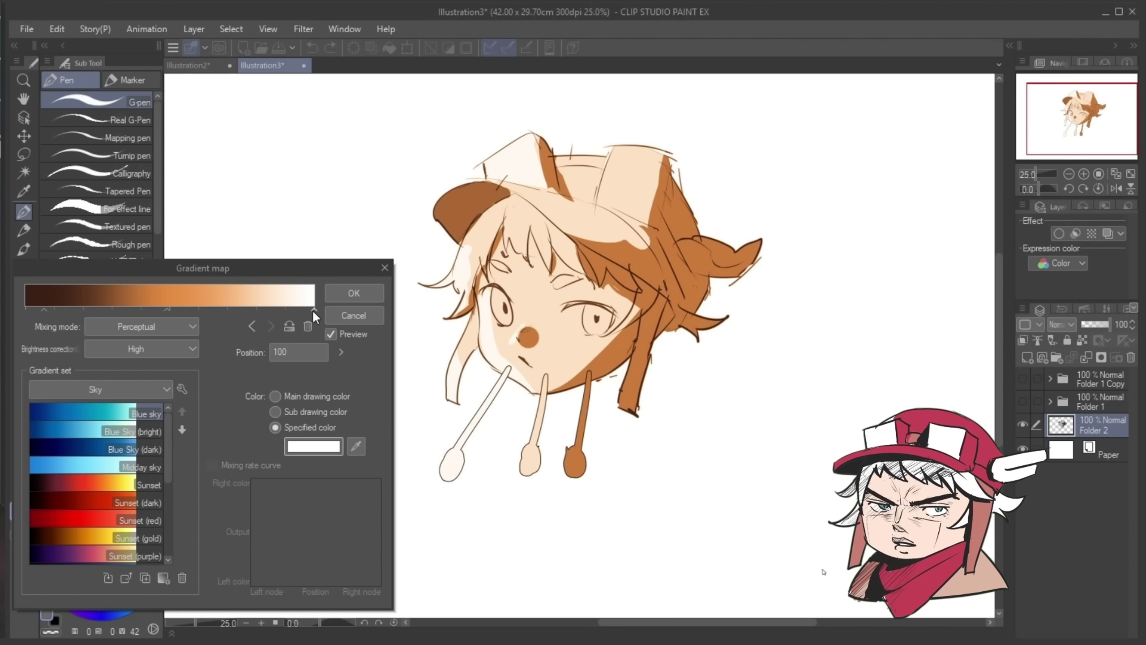
pyautogui.click(316, 450)
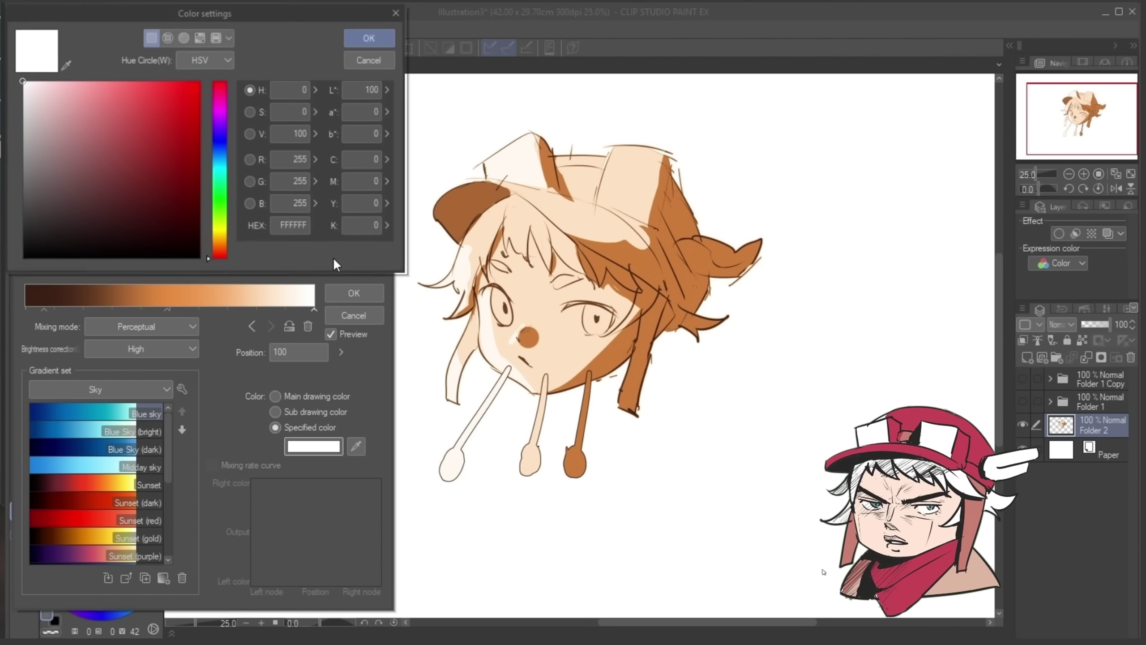
pyautogui.click(218, 164)
pyautogui.click(54, 84)
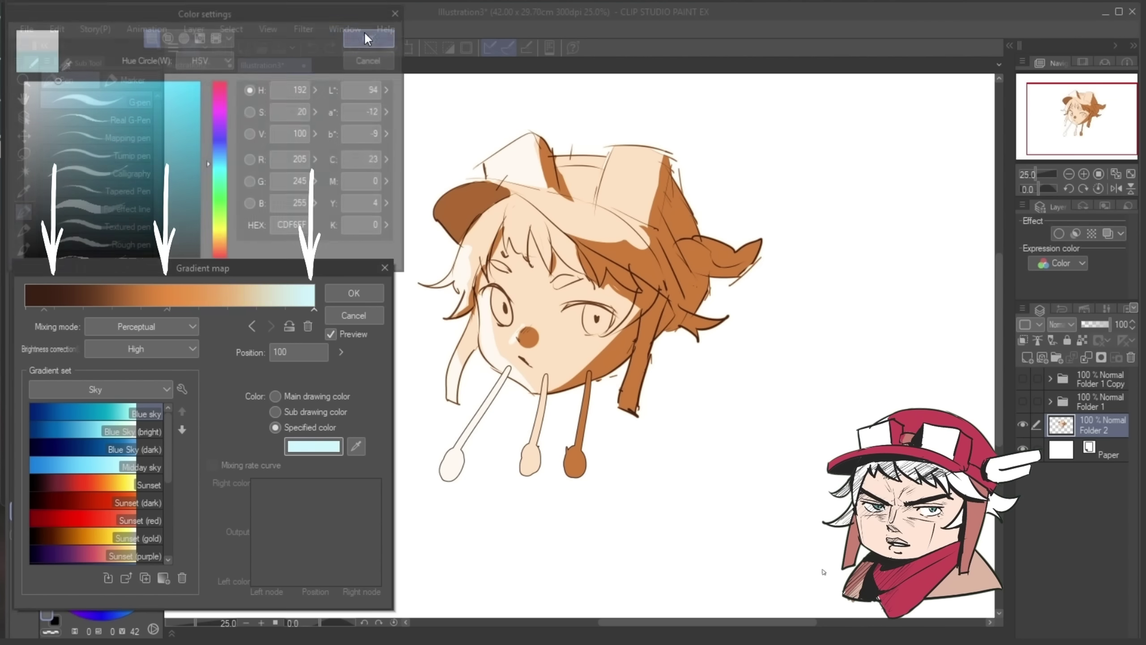
pyautogui.click(364, 32)
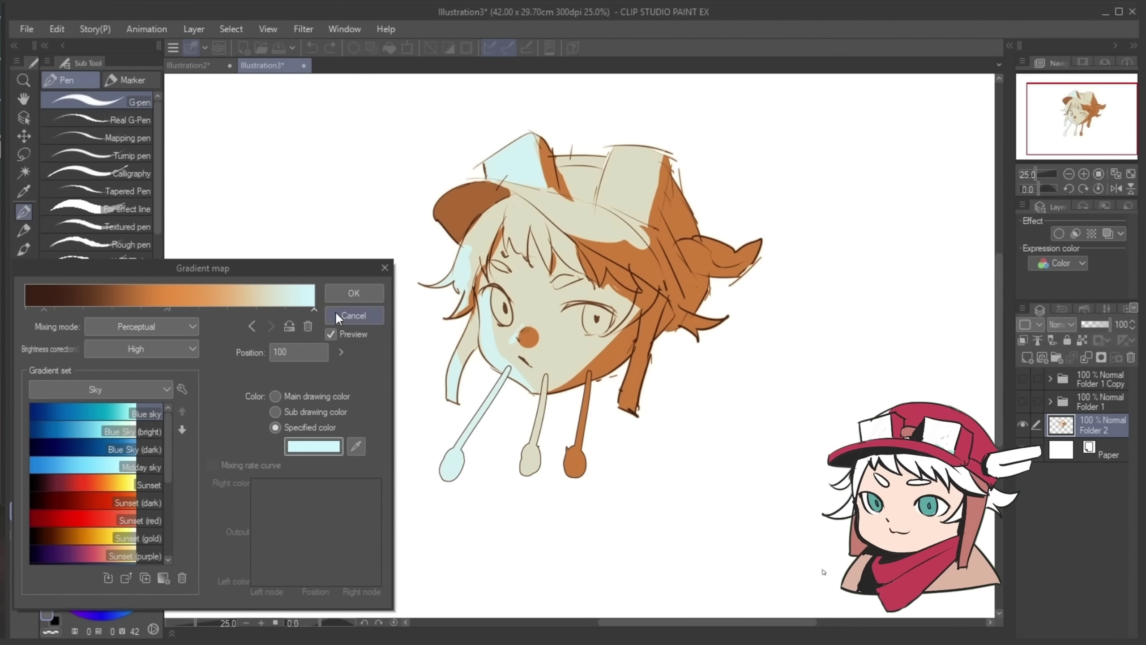
# Step: Adjust the positions of the middle, light and dark nodes along the cartoon head's gradient
pyautogui.click(168, 309)
pyautogui.moveTo(313, 310); pyautogui.dragTo(338, 315)
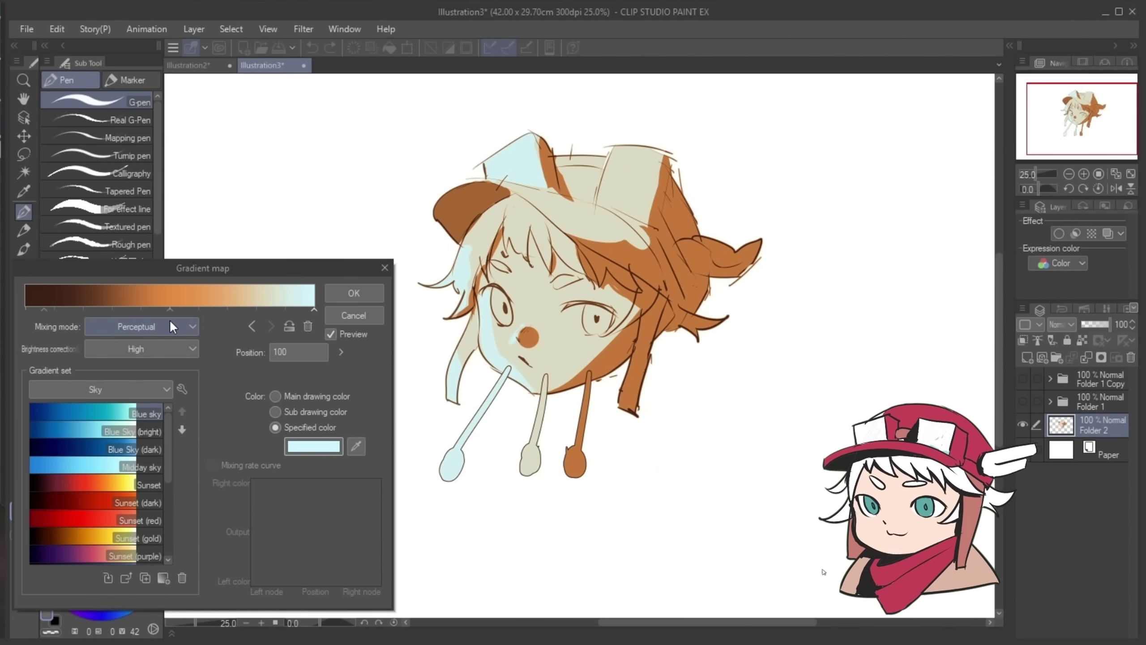
pyautogui.moveTo(170, 309)
pyautogui.mouseDown()
pyautogui.moveTo(218, 310)
pyautogui.moveTo(157, 313)
pyautogui.moveTo(170, 316)
pyautogui.mouseUp()
pyautogui.moveTo(25, 309); pyautogui.dragTo(94, 314)
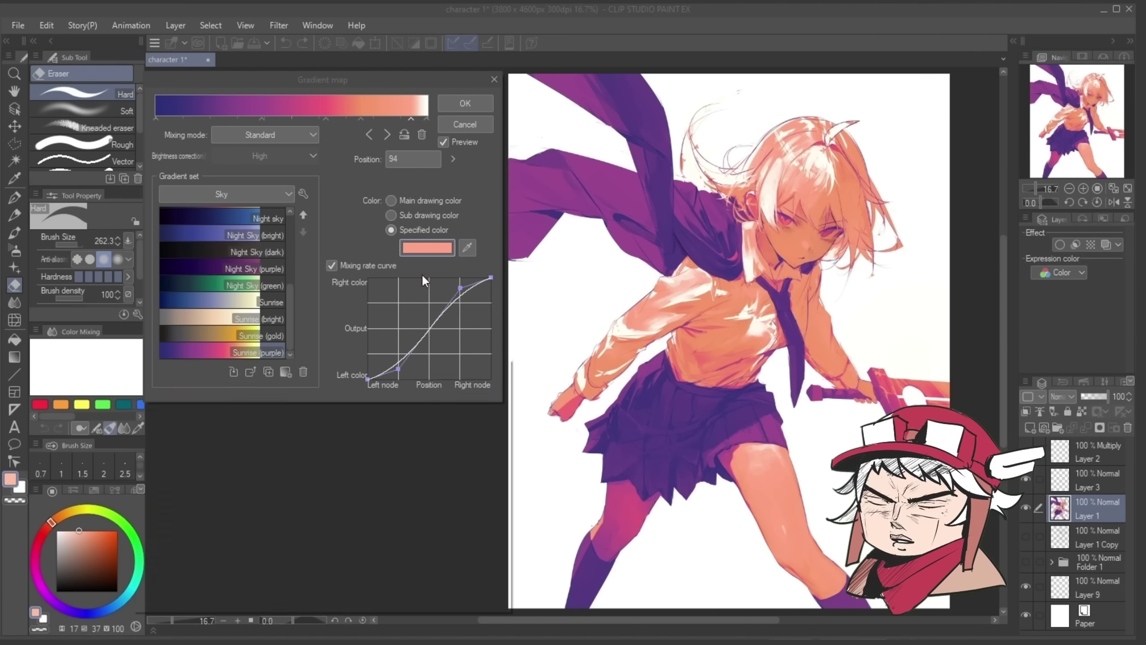
# Step: On the sword character's gradient map, recolor the node at position 94 to pale cream and the node at 39 to muted teal blue
pyautogui.click(426, 248)
pyautogui.click(488, 387)
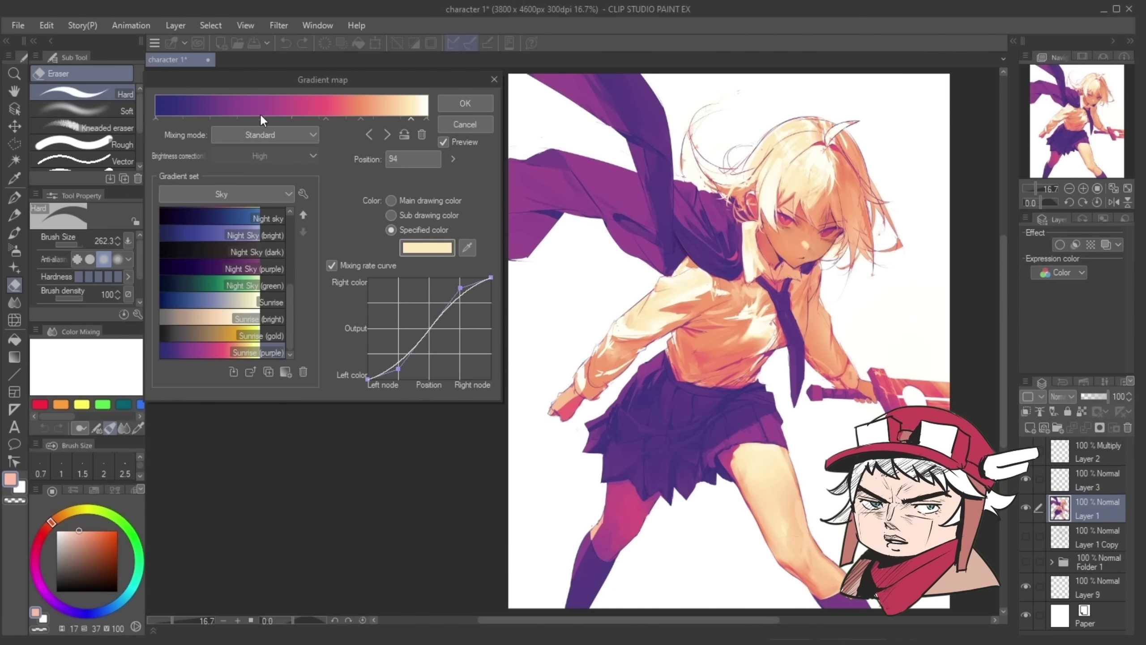
pyautogui.click(261, 117)
pyautogui.click(426, 248)
pyautogui.moveTo(337, 486)
pyautogui.mouseDown()
pyautogui.moveTo(339, 579)
pyautogui.moveTo(338, 504)
pyautogui.mouseUp()
pyautogui.click(229, 519)
pyautogui.click(481, 388)
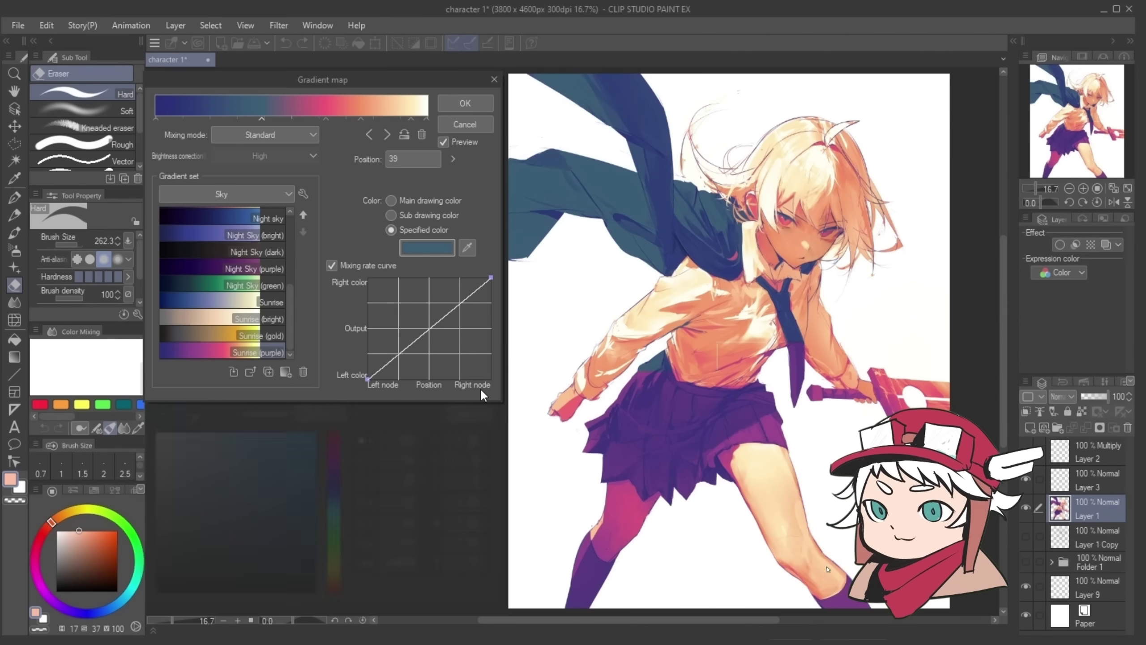
# Step: Move the gradient's dark blue start node inward and add a near-black purple node at position 1
pyautogui.moveTo(157, 118); pyautogui.dragTo(178, 120)
pyautogui.click(158, 119)
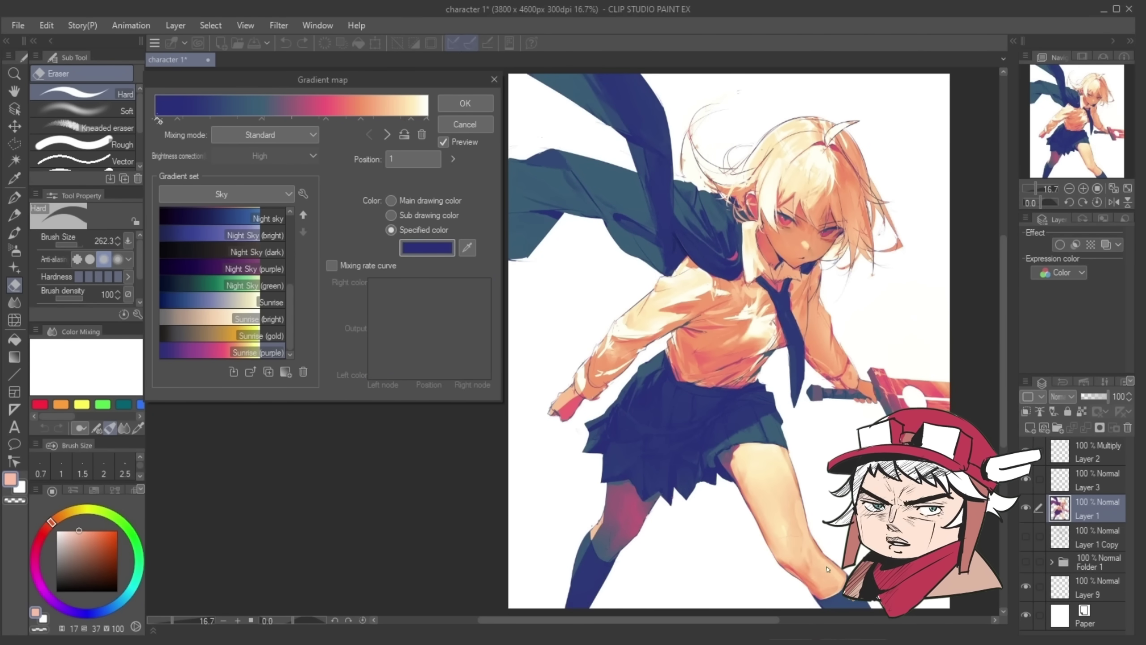
pyautogui.click(427, 248)
pyautogui.moveTo(332, 573); pyautogui.dragTo(334, 510)
pyautogui.moveTo(246, 532); pyautogui.dragTo(228, 547)
pyautogui.moveTo(332, 515); pyautogui.dragTo(326, 471)
pyautogui.click(228, 560)
pyautogui.click(477, 389)
# Step: Move the dark blue node to position 13, shift the teal and pink nodes toward the shadows, and adjust the pale highlight nodes
pyautogui.moveTo(178, 119); pyautogui.dragTo(192, 119)
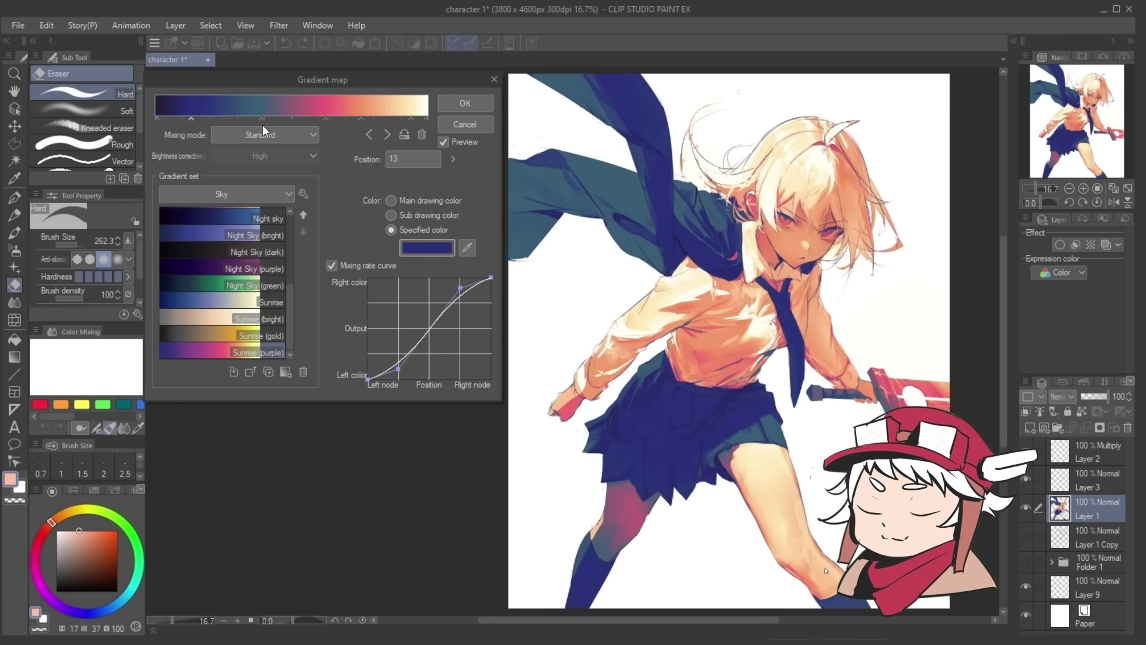
pyautogui.moveTo(262, 125); pyautogui.dragTo(228, 127)
pyautogui.moveTo(326, 119); pyautogui.dragTo(309, 119)
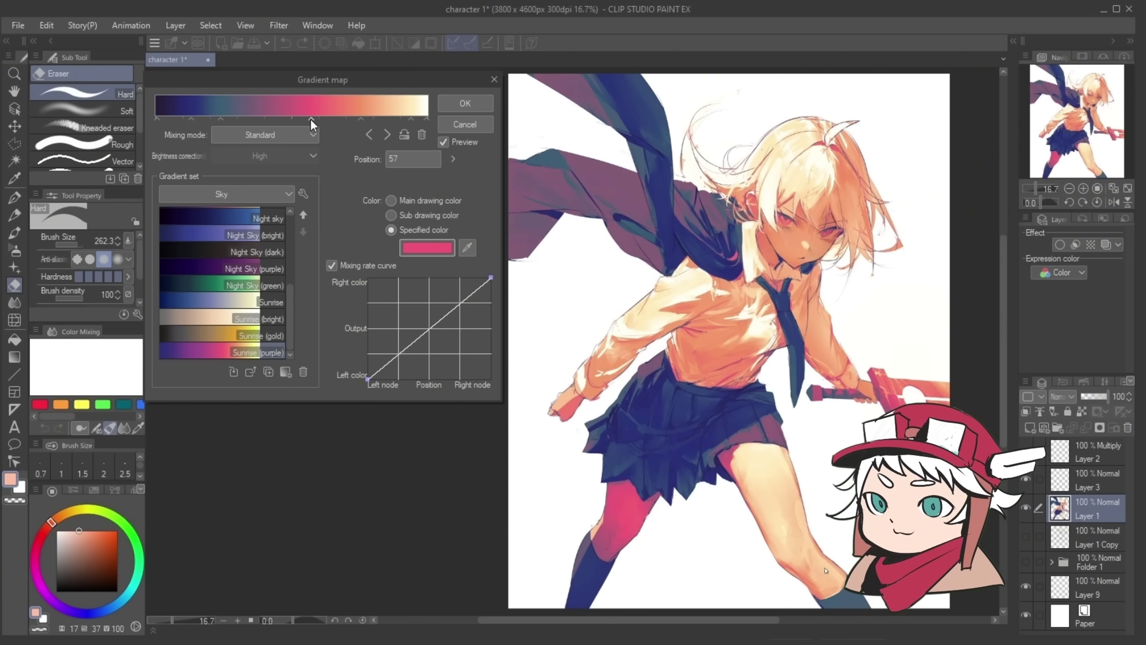
pyautogui.moveTo(411, 119)
pyautogui.mouseDown()
pyautogui.moveTo(394, 118)
pyautogui.moveTo(421, 118)
pyautogui.mouseUp()
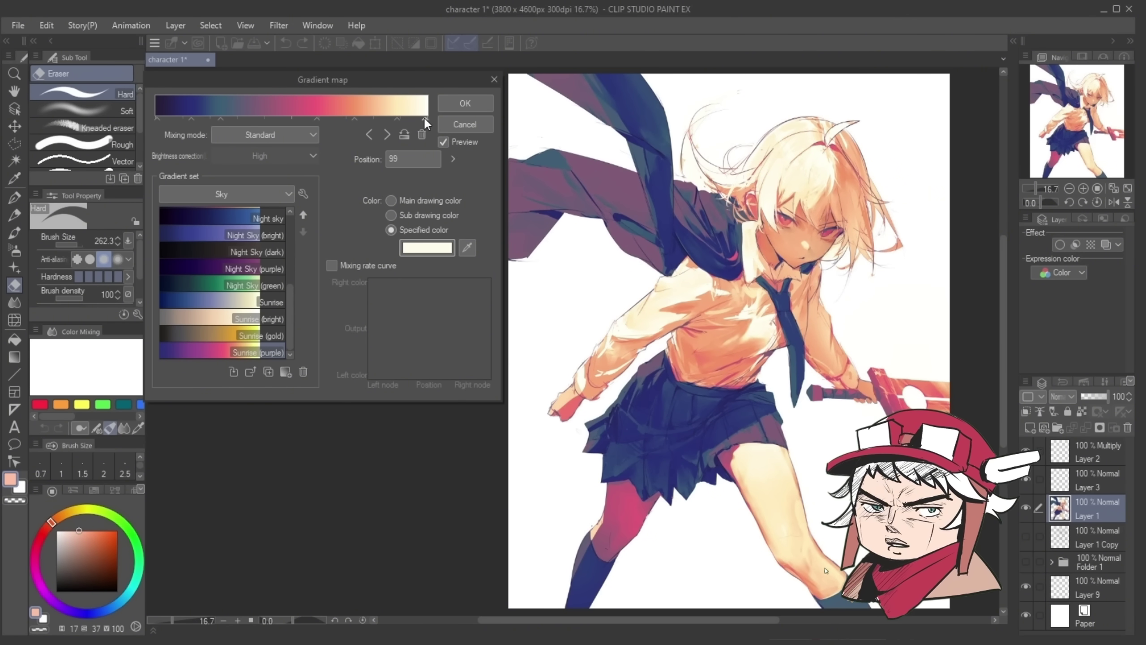